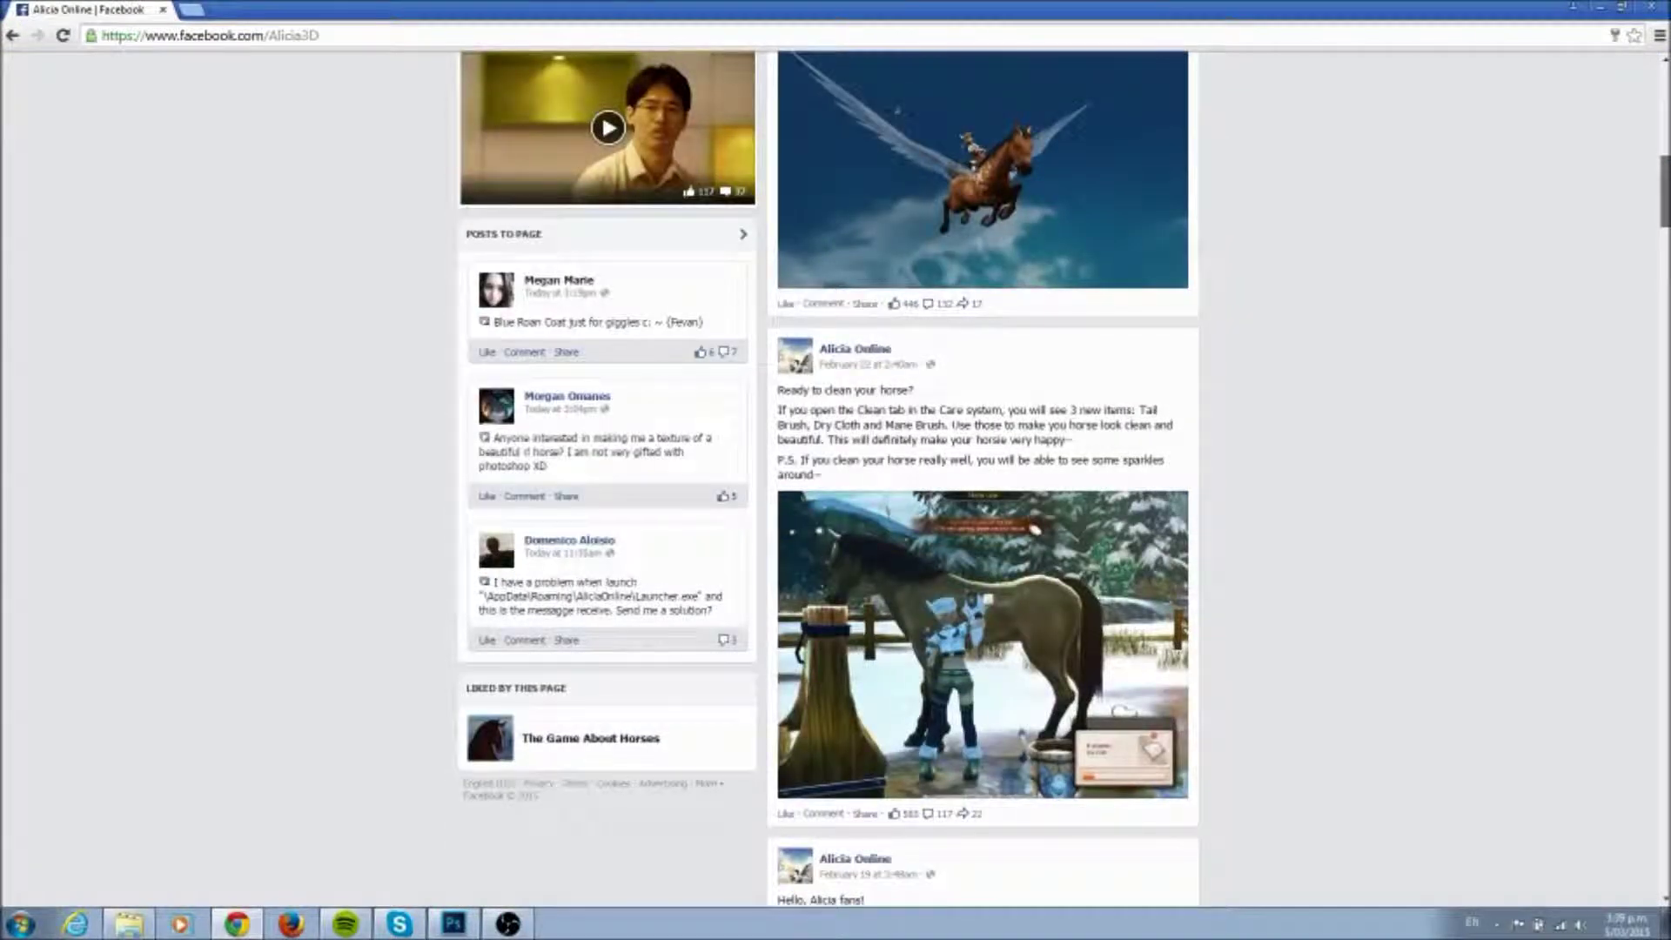
# Step: Find the February 27 Alicia Online post, open its aliciagame.com/editor link in a new tab, and expand the post's full text
pyautogui.scroll(3, 983, 479)
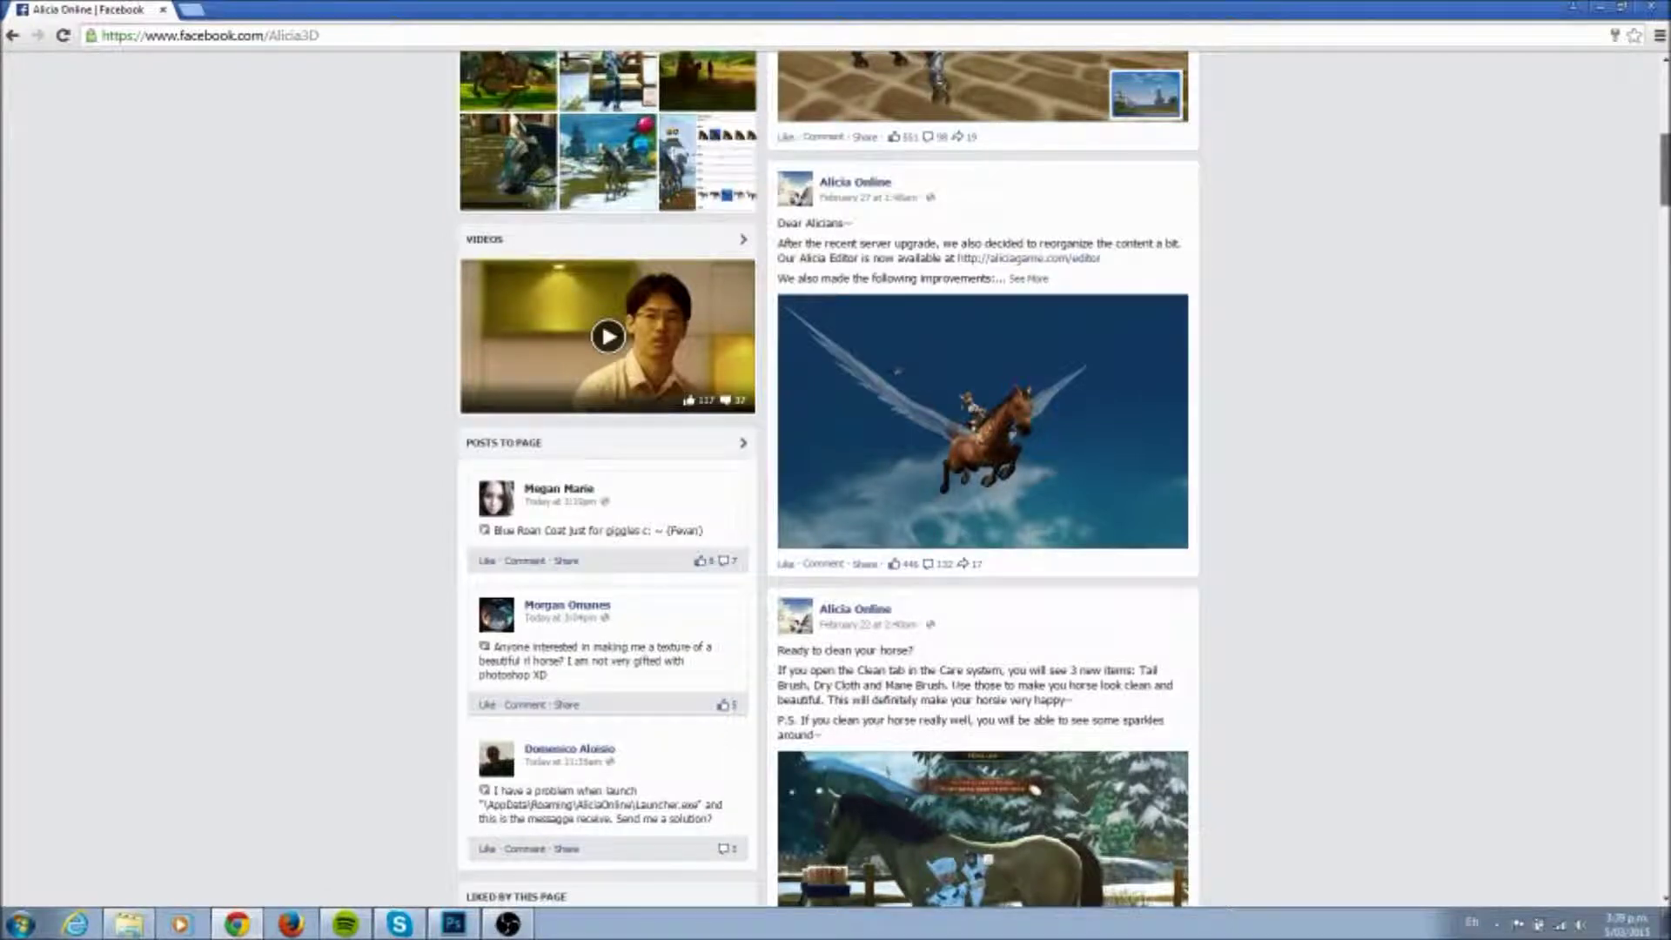
pyautogui.scroll(3, 983, 478)
pyautogui.scroll(-3, 1020, 187)
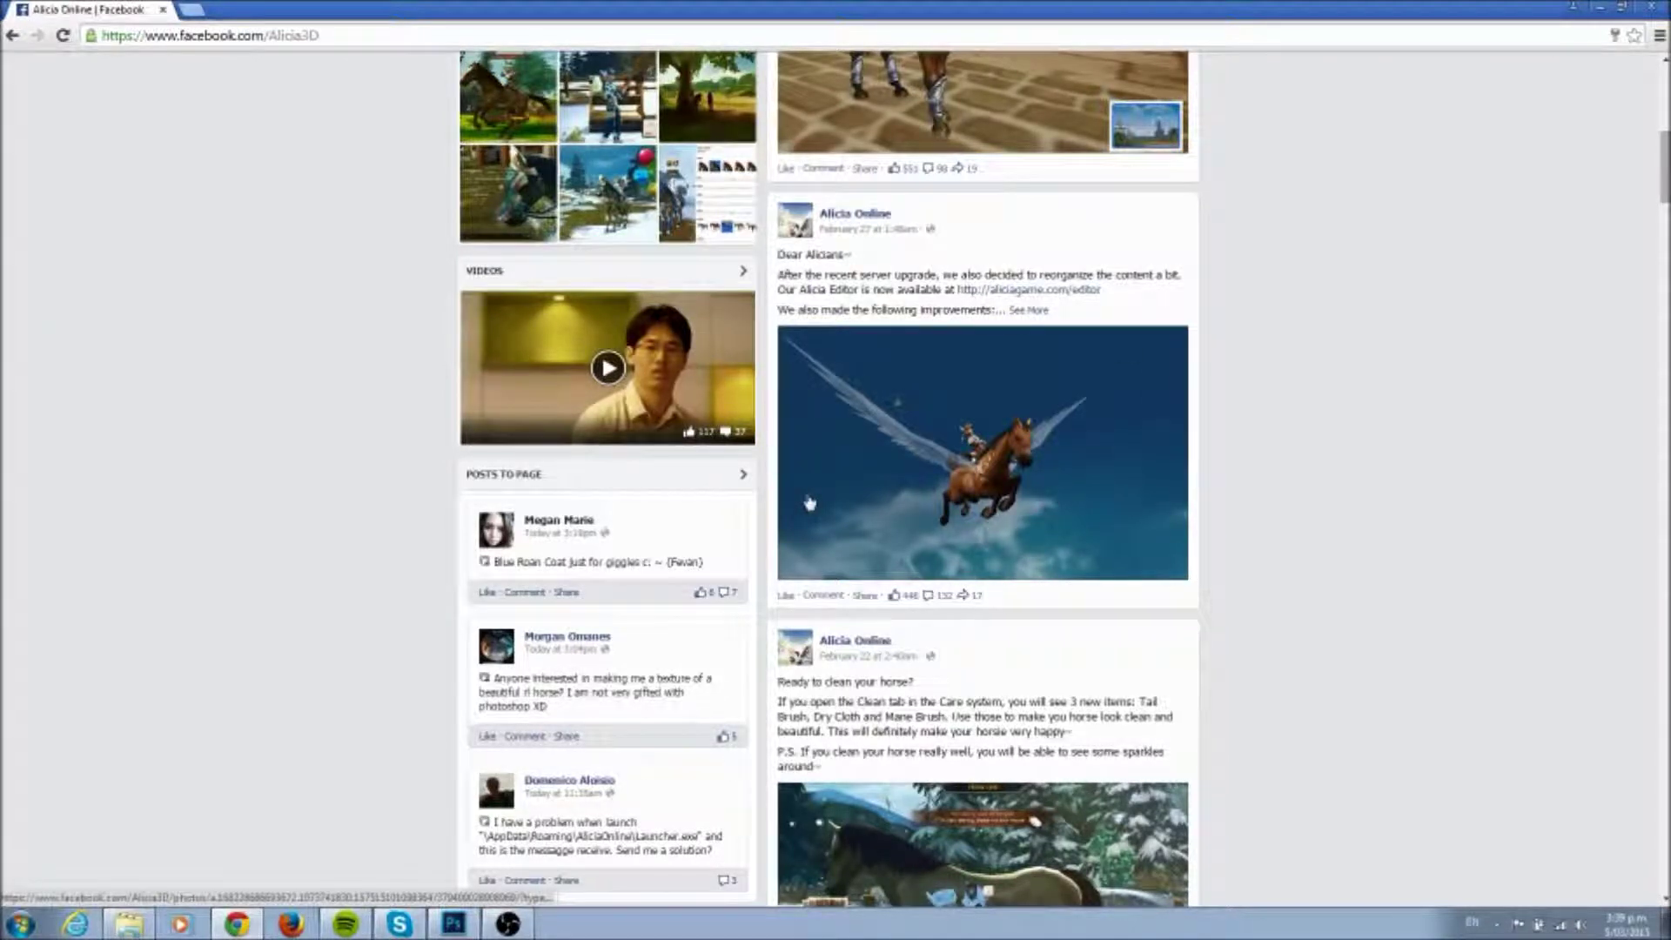
pyautogui.rightClick(1031, 300)
pyautogui.click(1057, 307)
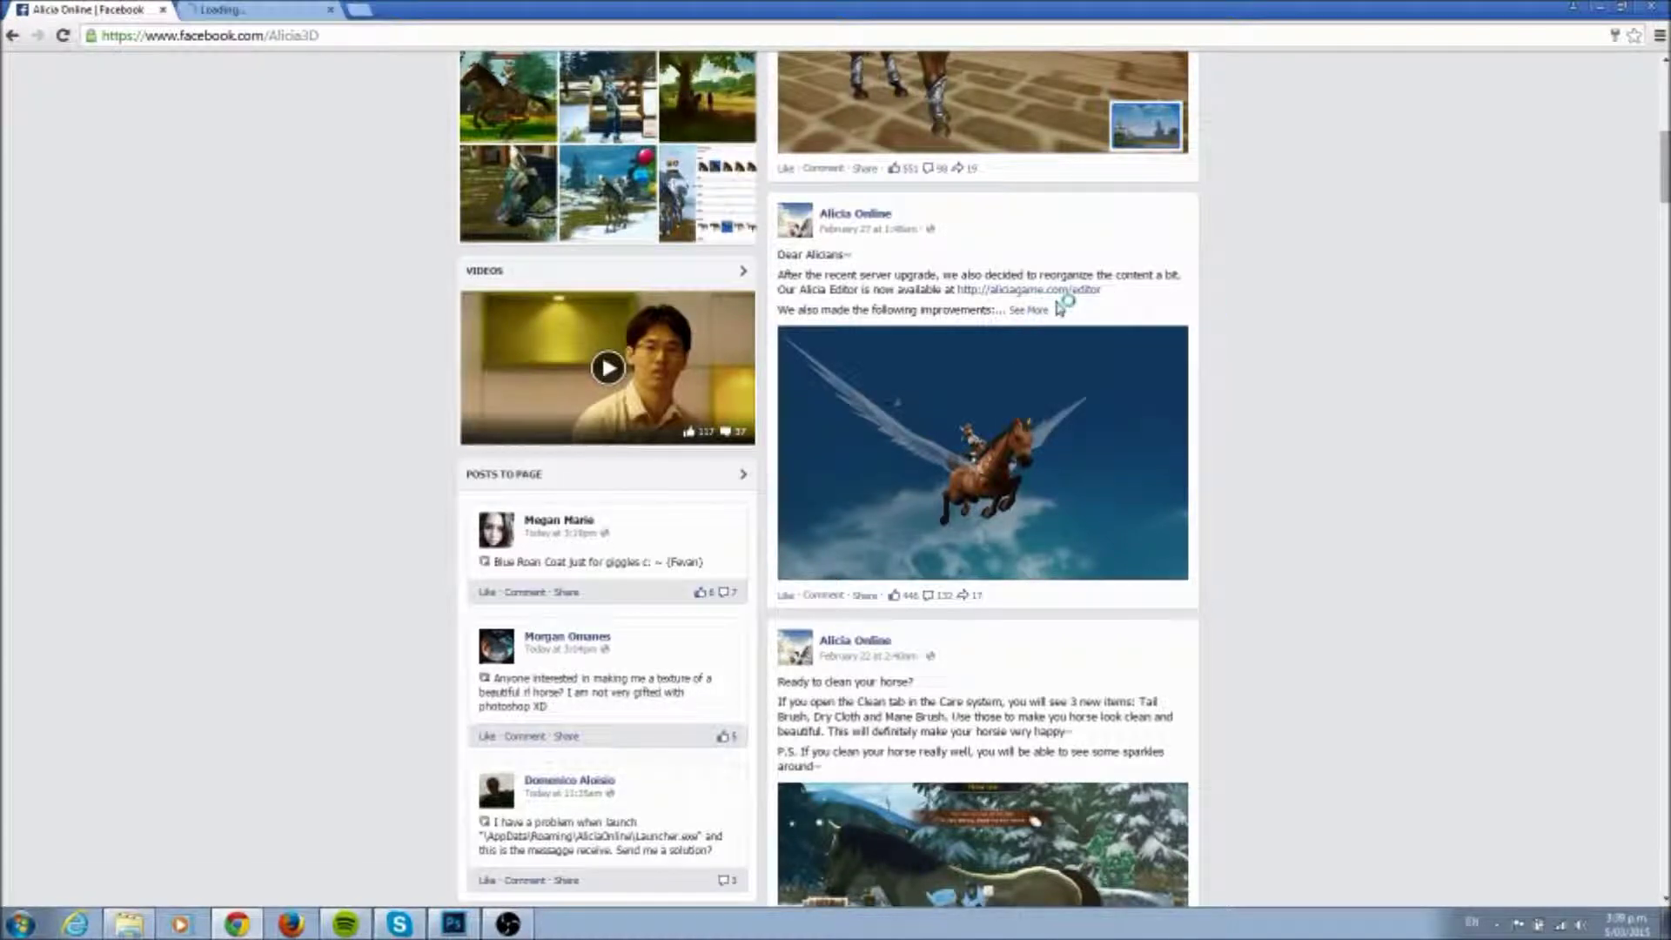
pyautogui.click(1029, 310)
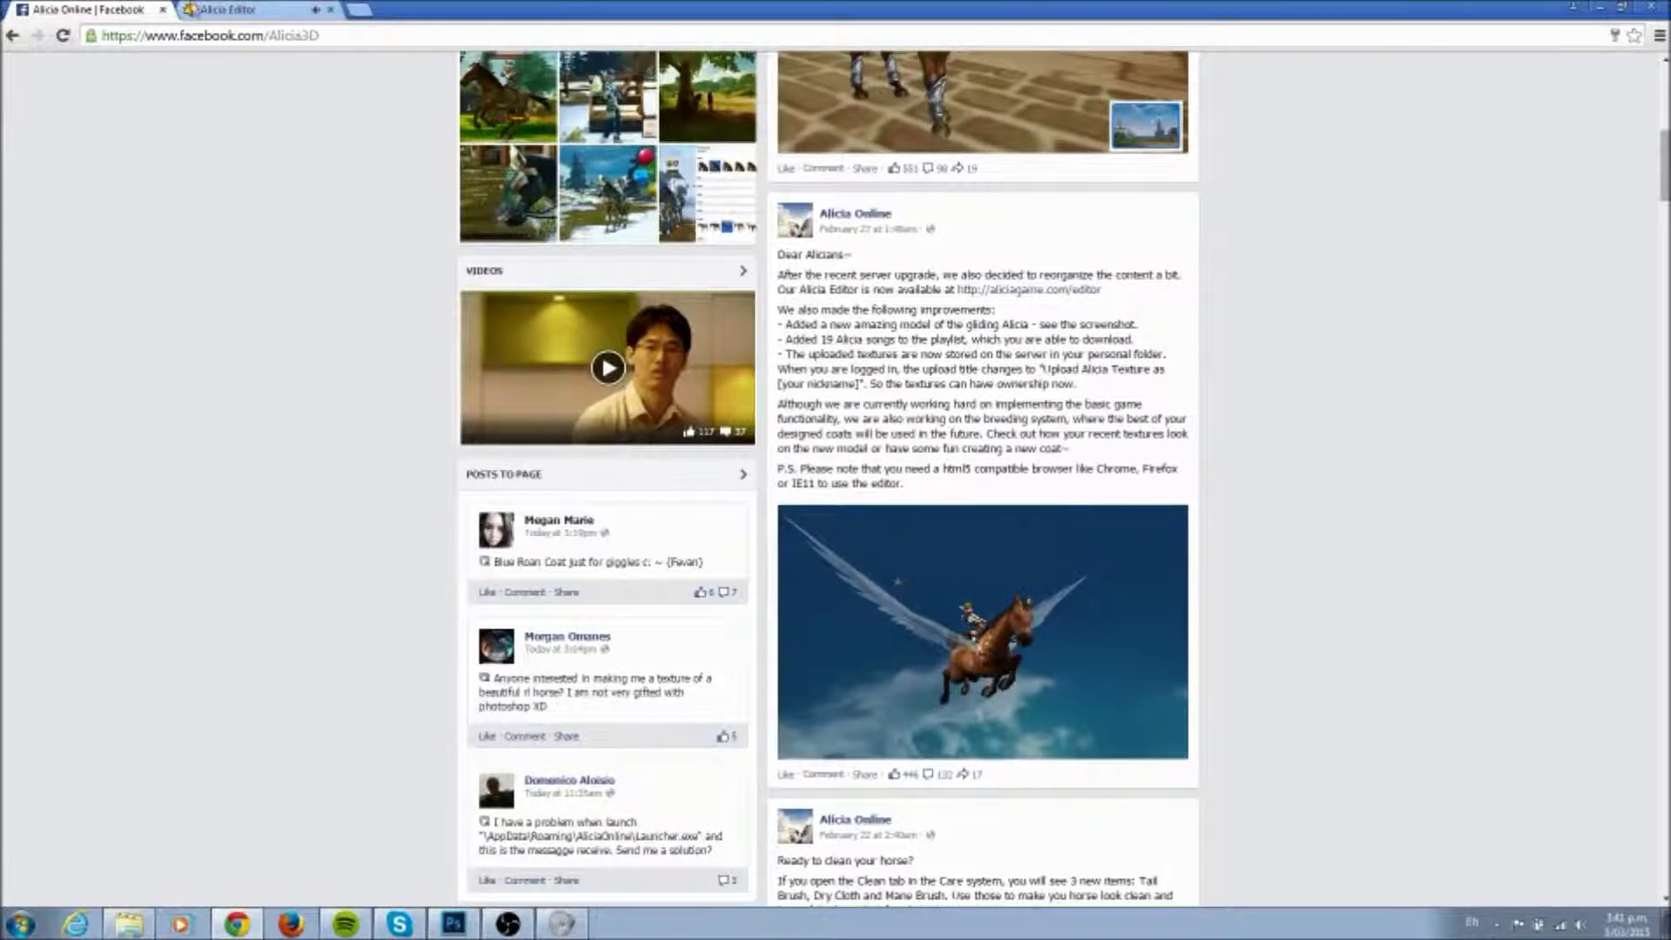
pyautogui.click(228, 9)
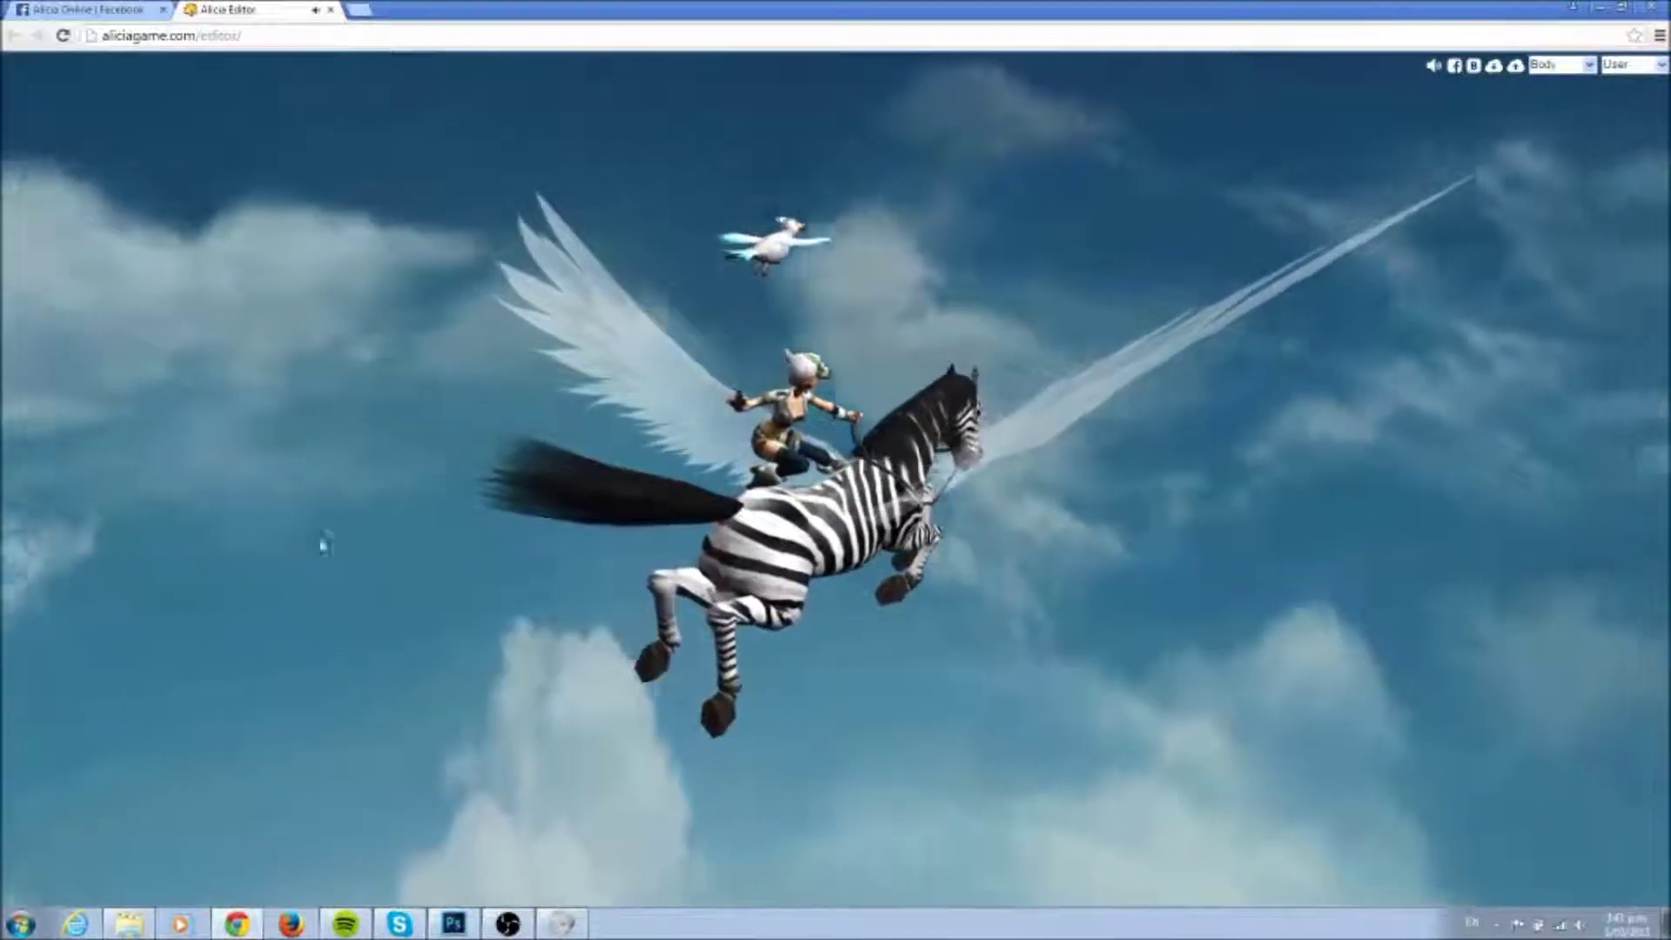
# Step: Preview the body skins Skin001, Skin006 and Skin022 on the horse model
pyautogui.click(1660, 65)
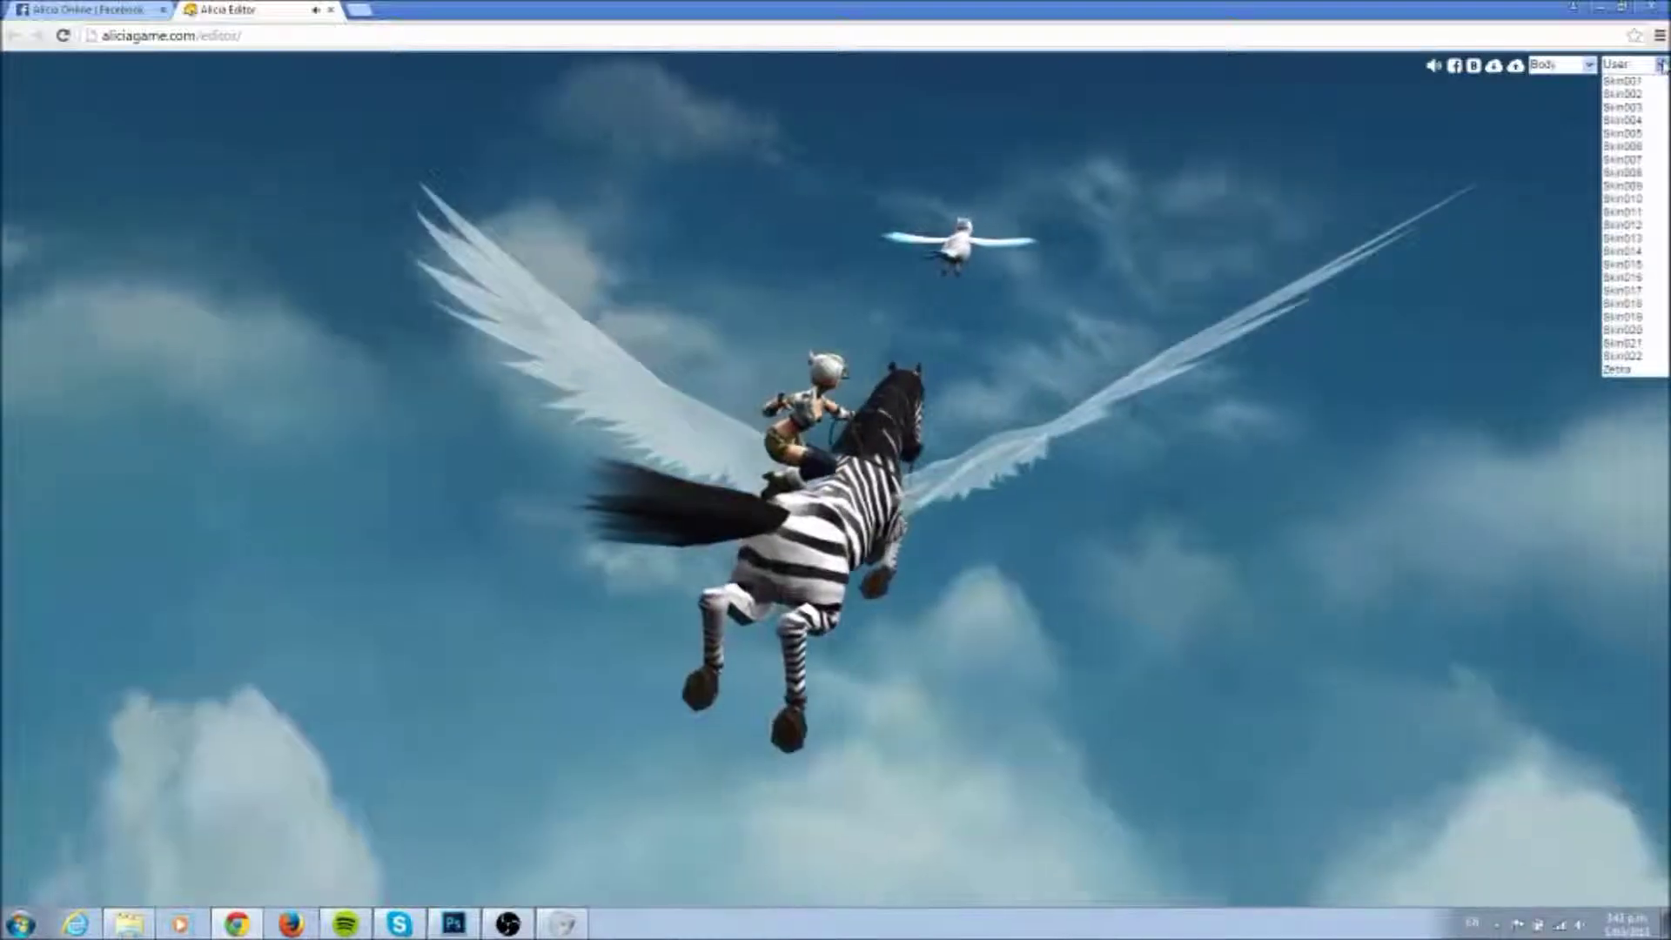
pyautogui.click(1623, 81)
pyautogui.click(1635, 65)
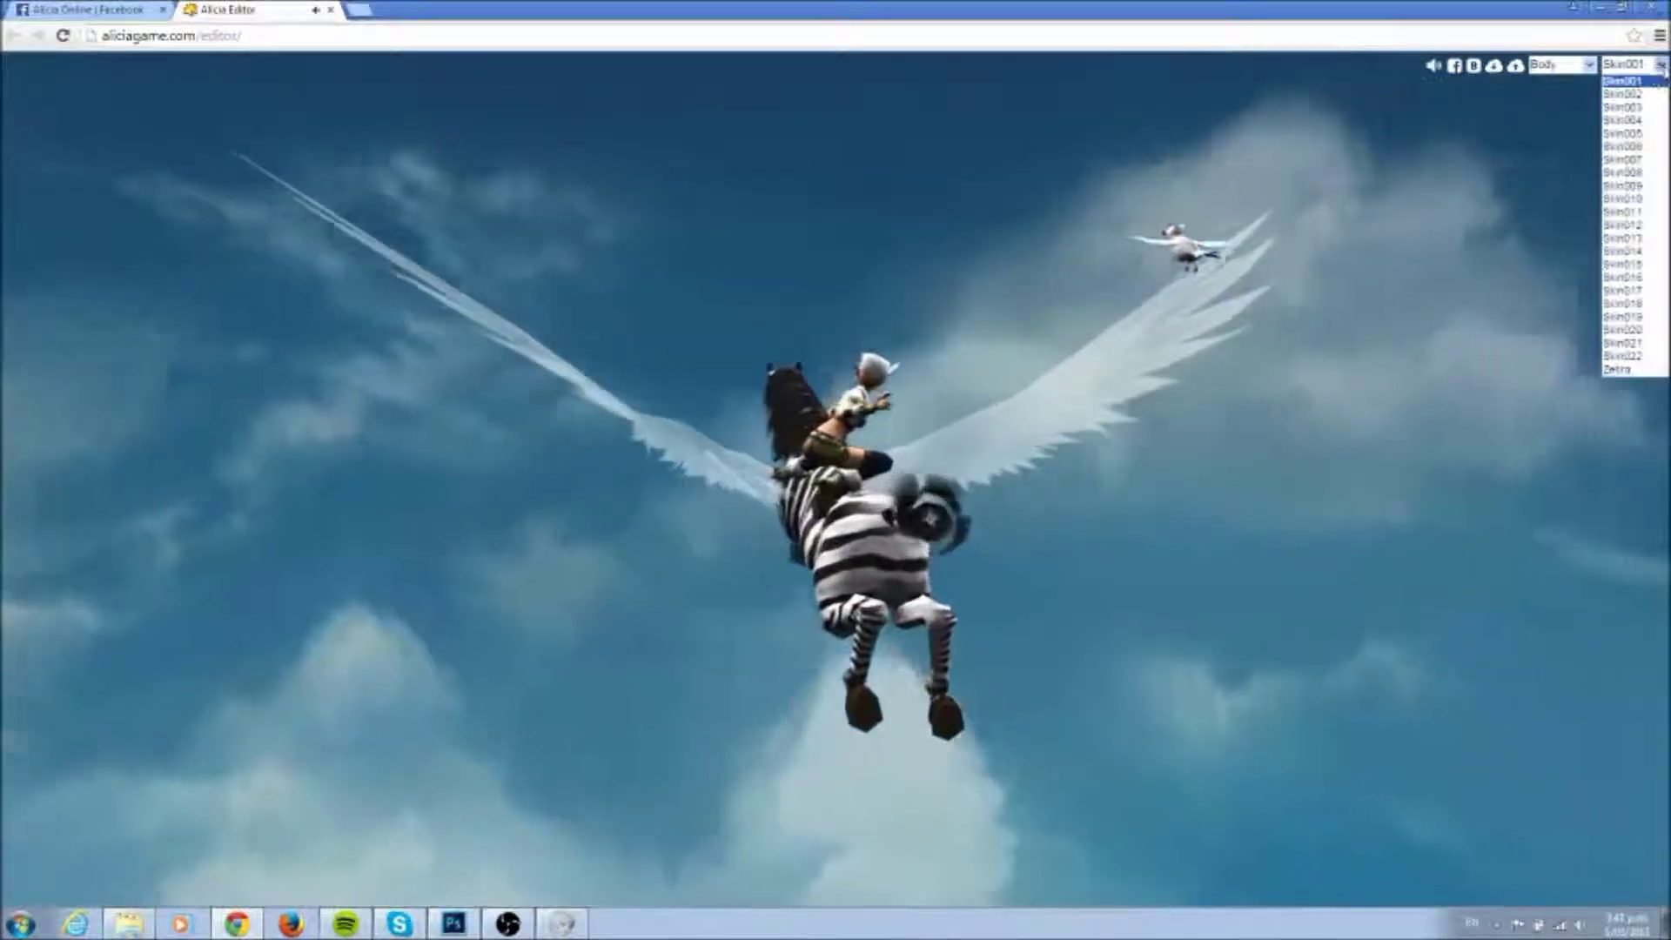
pyautogui.click(1624, 147)
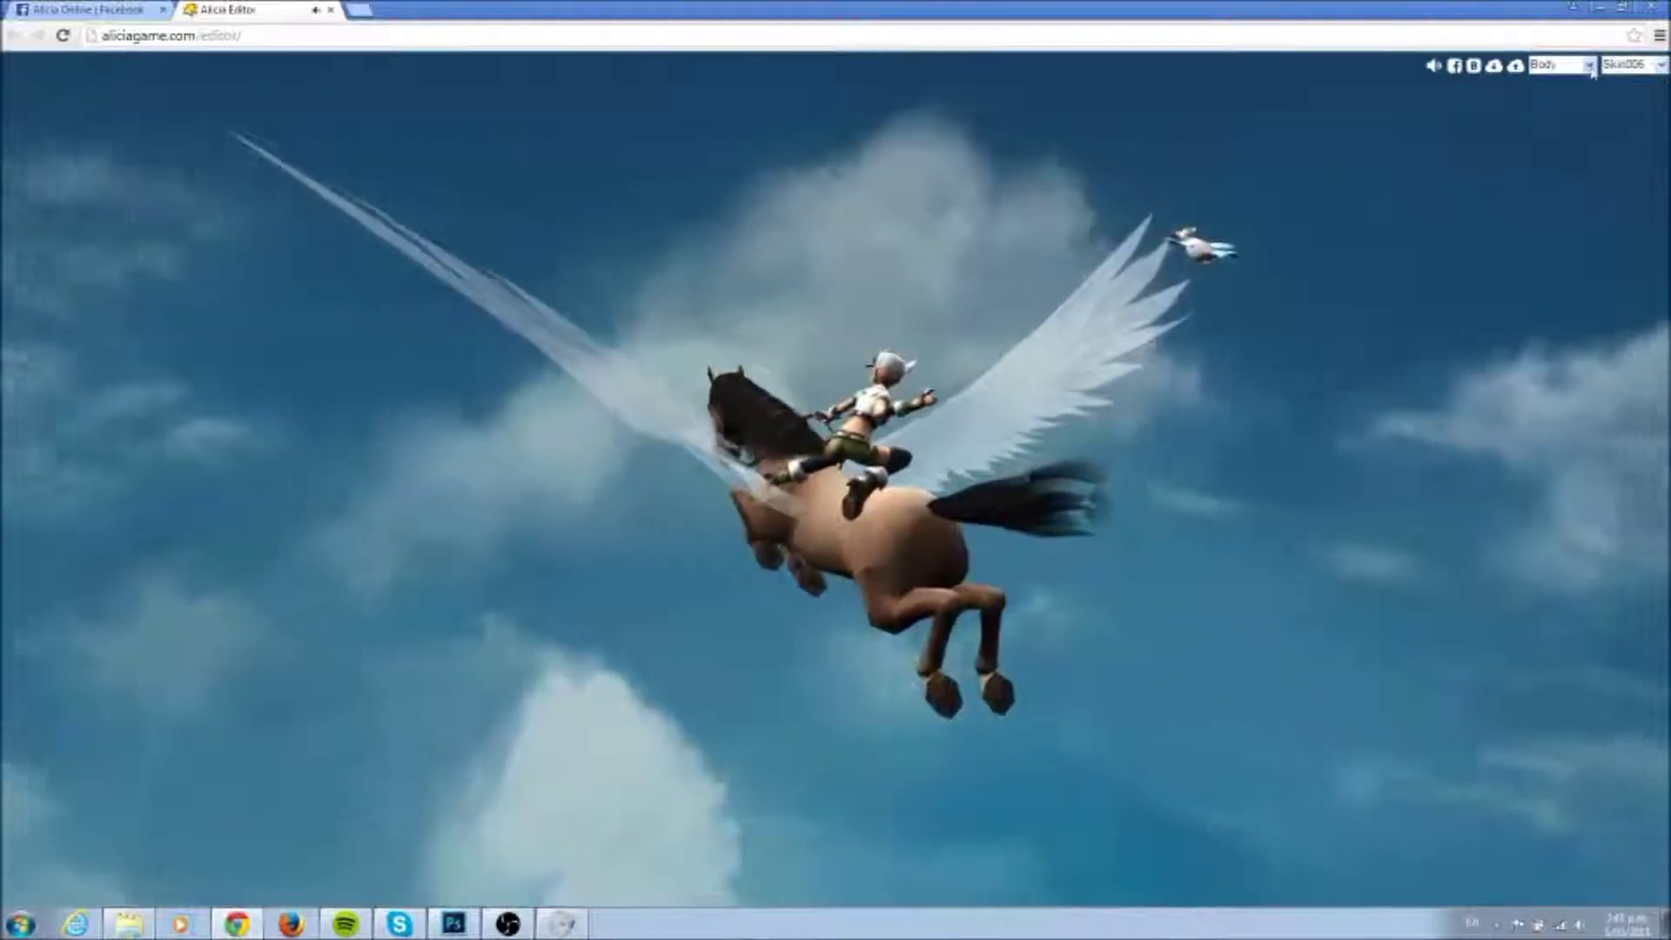
pyautogui.click(1589, 66)
pyautogui.click(1591, 68)
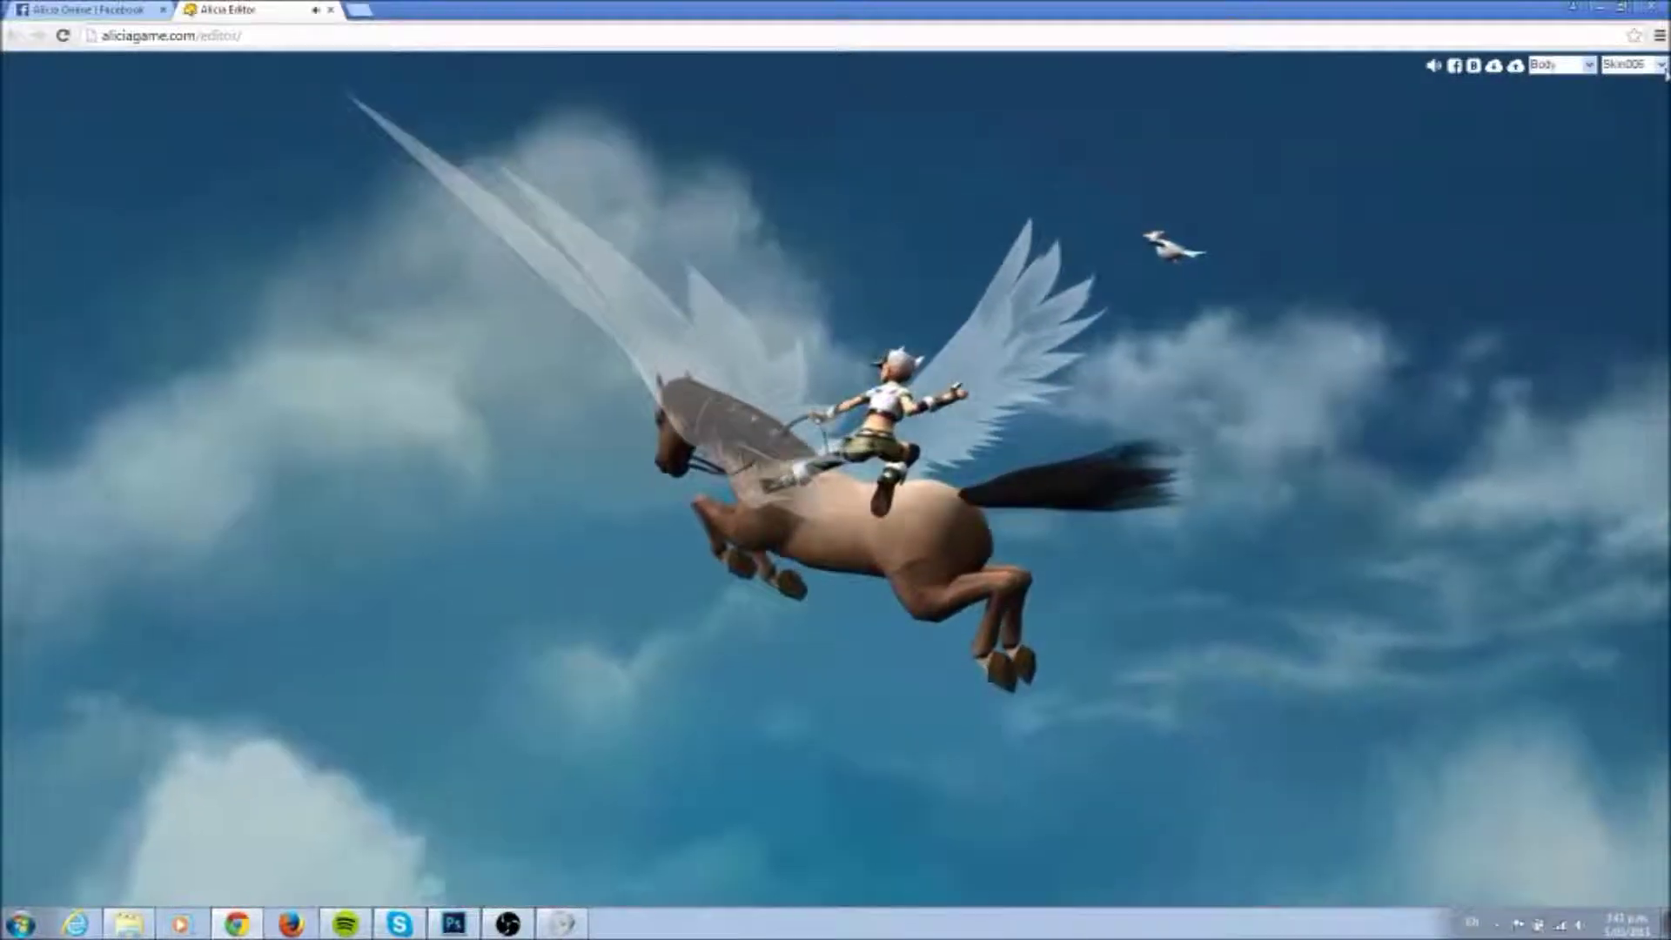
pyautogui.click(1661, 64)
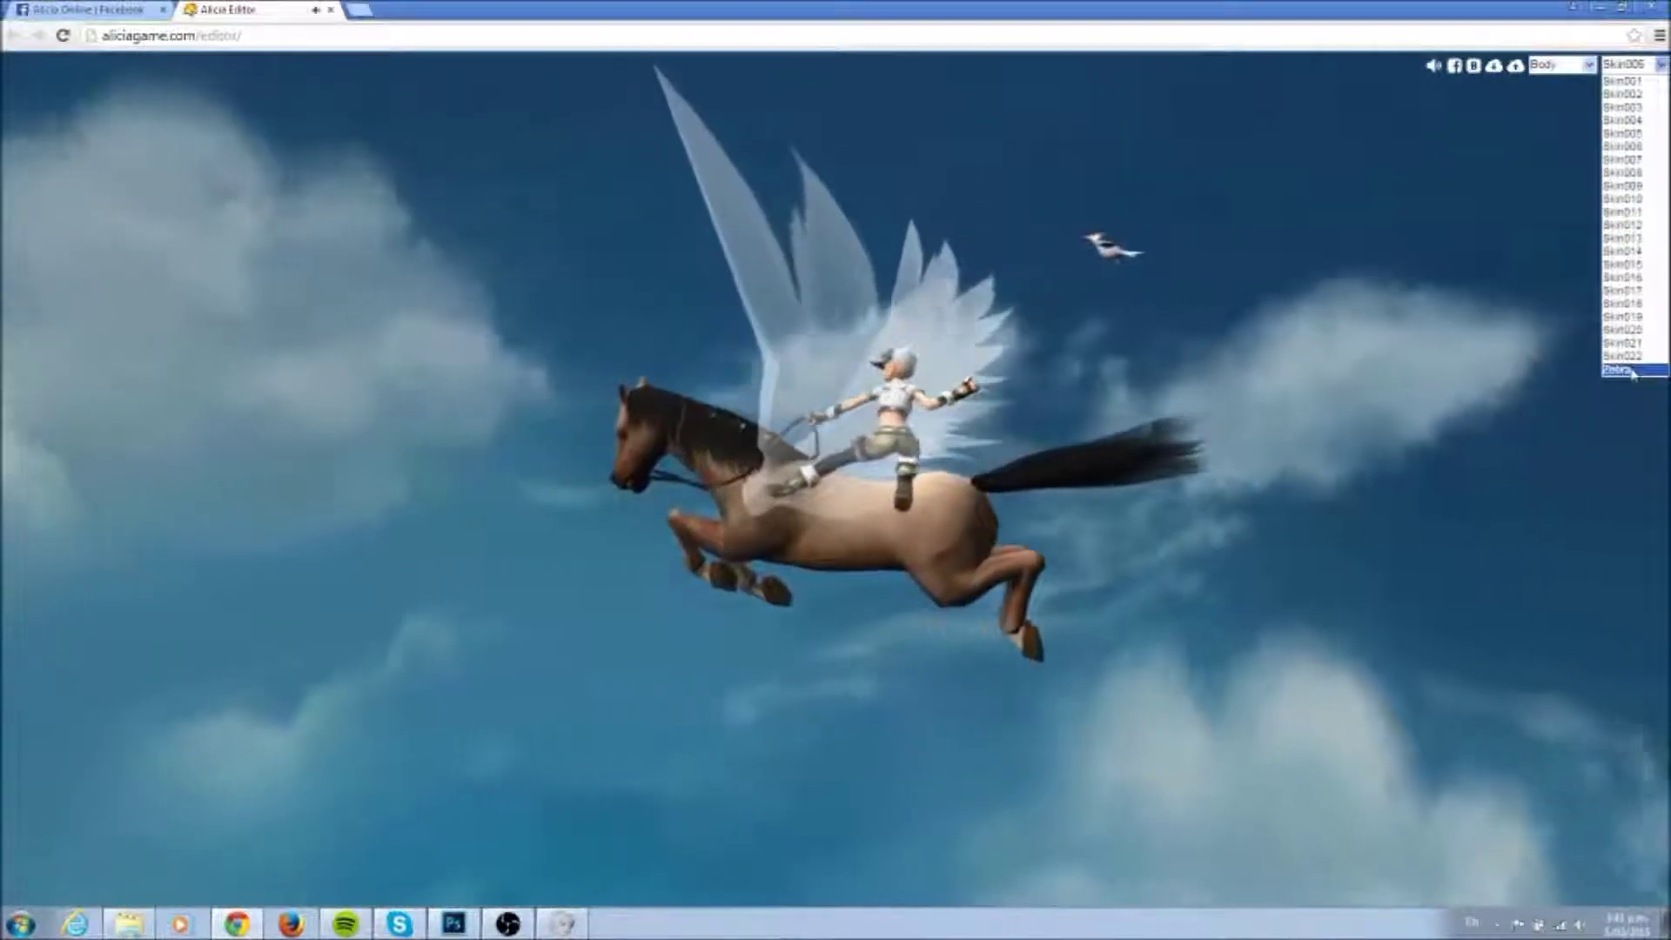
pyautogui.click(1622, 356)
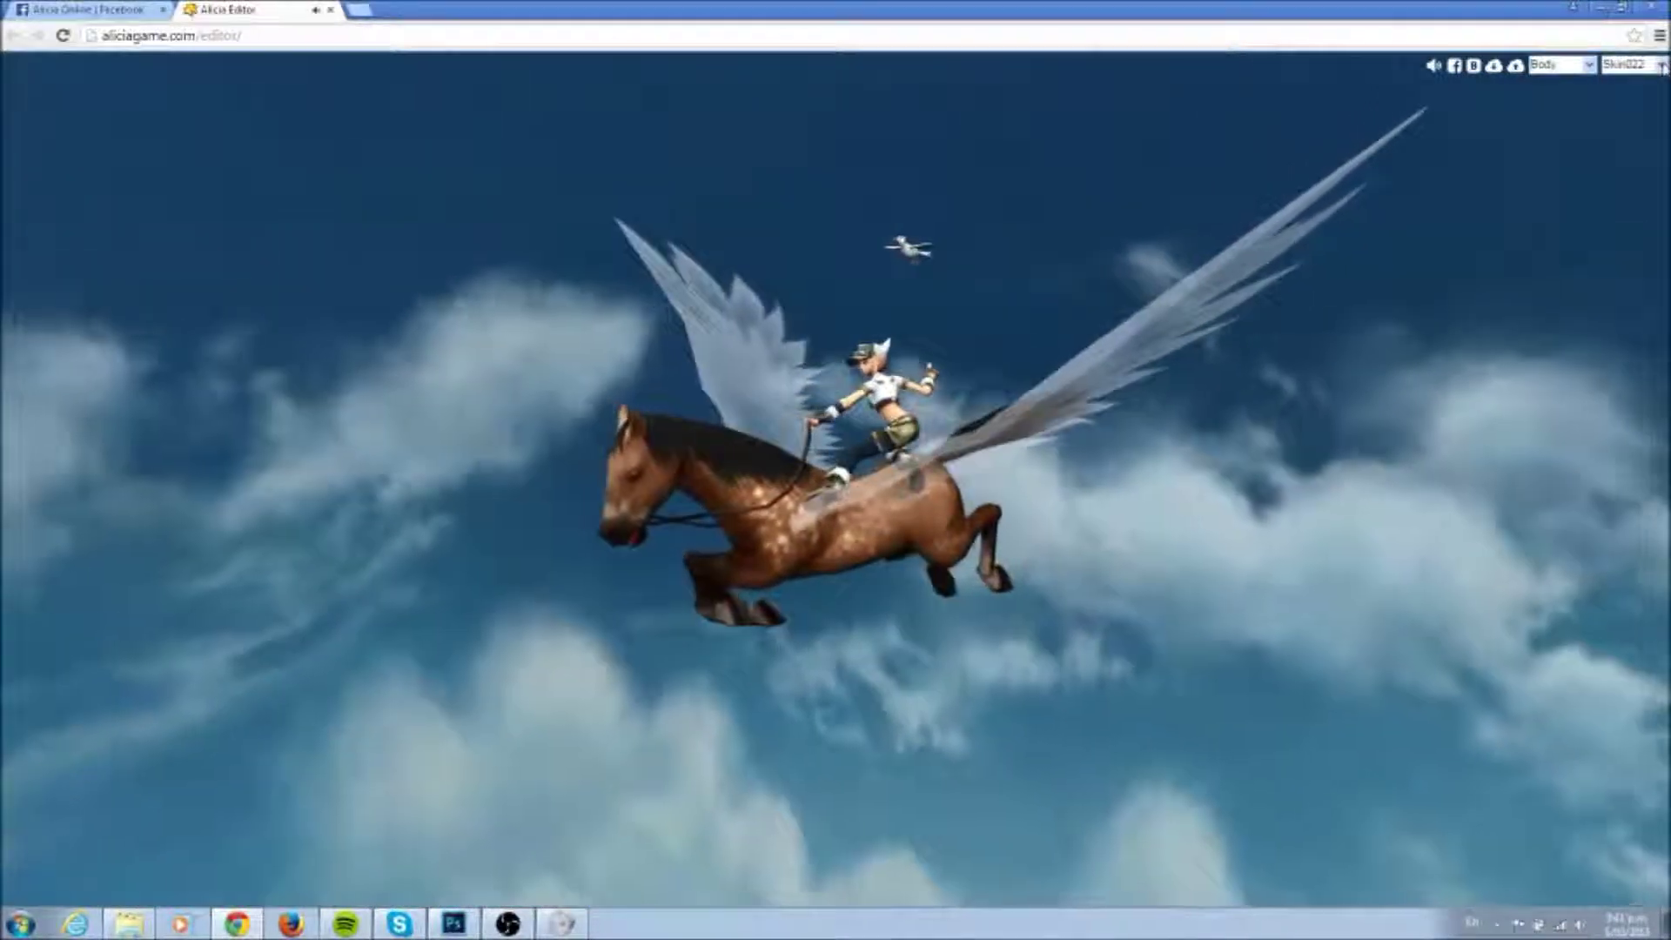
# Step: Apply Skin021 to the horse's body and download its texture image
pyautogui.click(1662, 67)
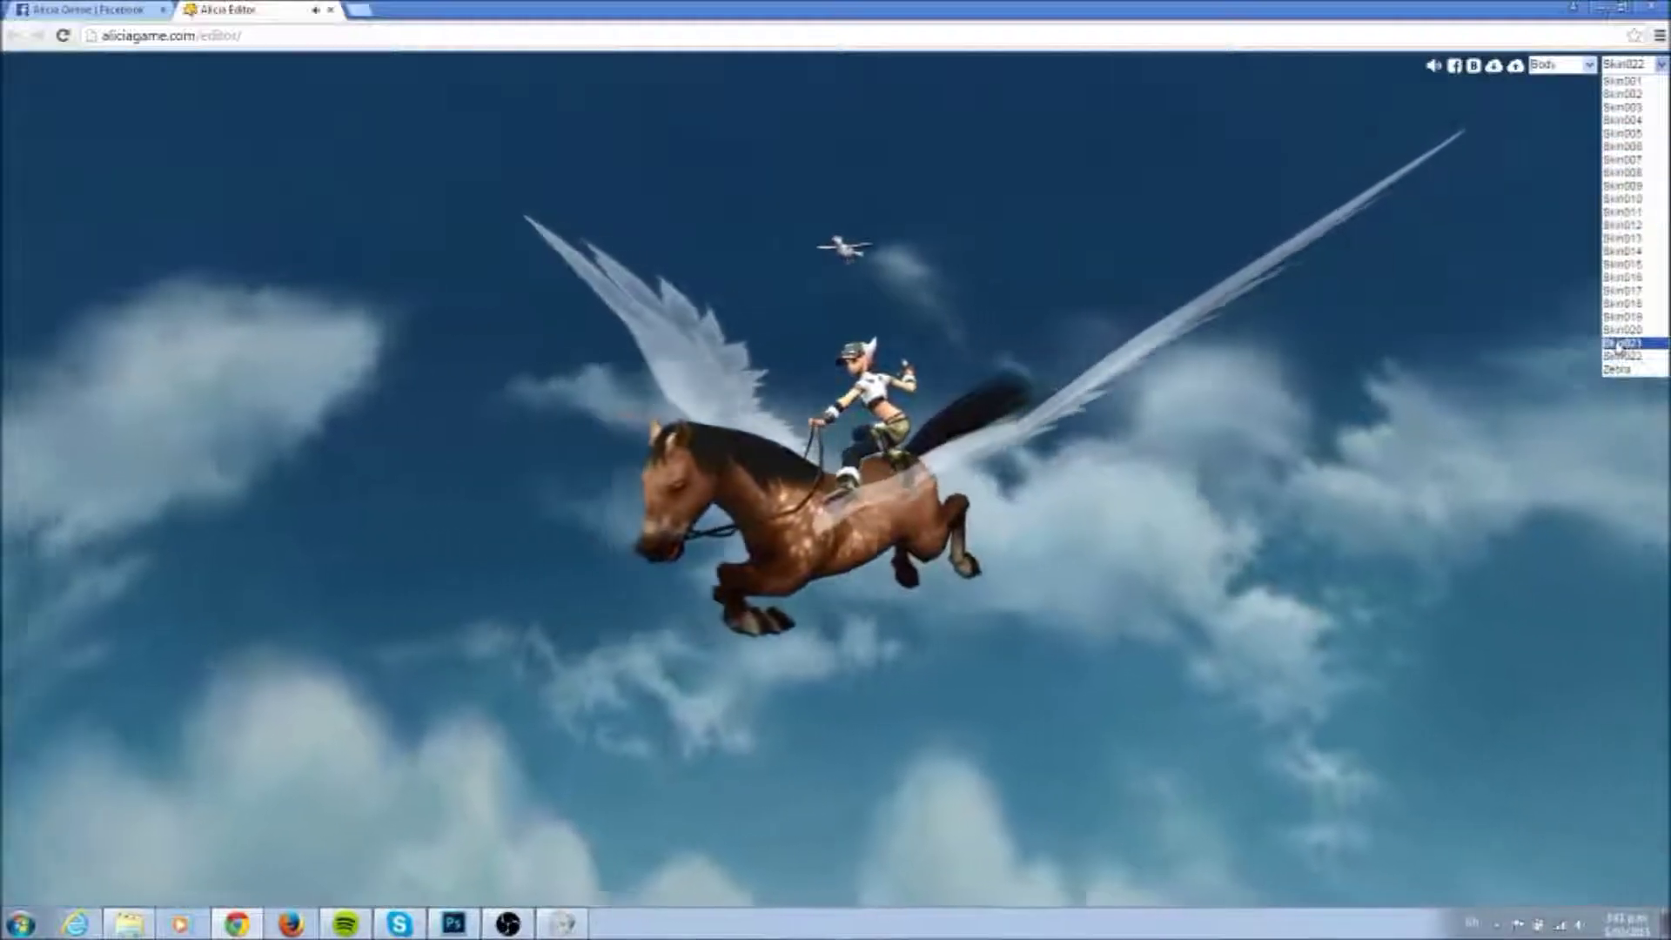
pyautogui.click(1618, 352)
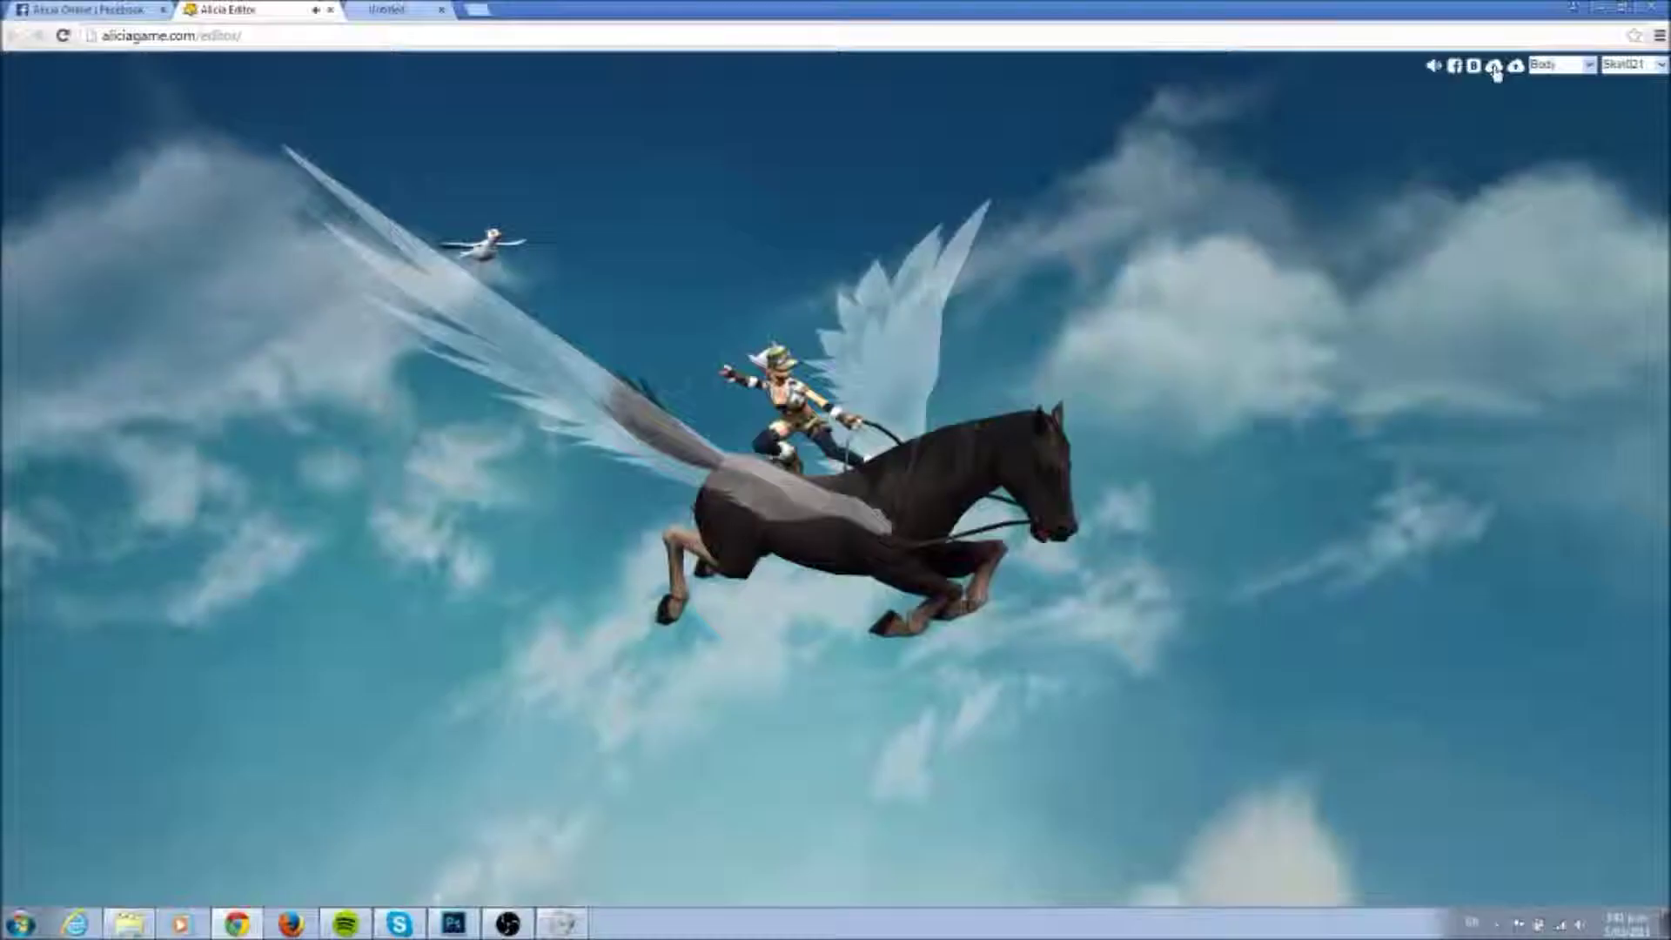
pyautogui.click(1493, 68)
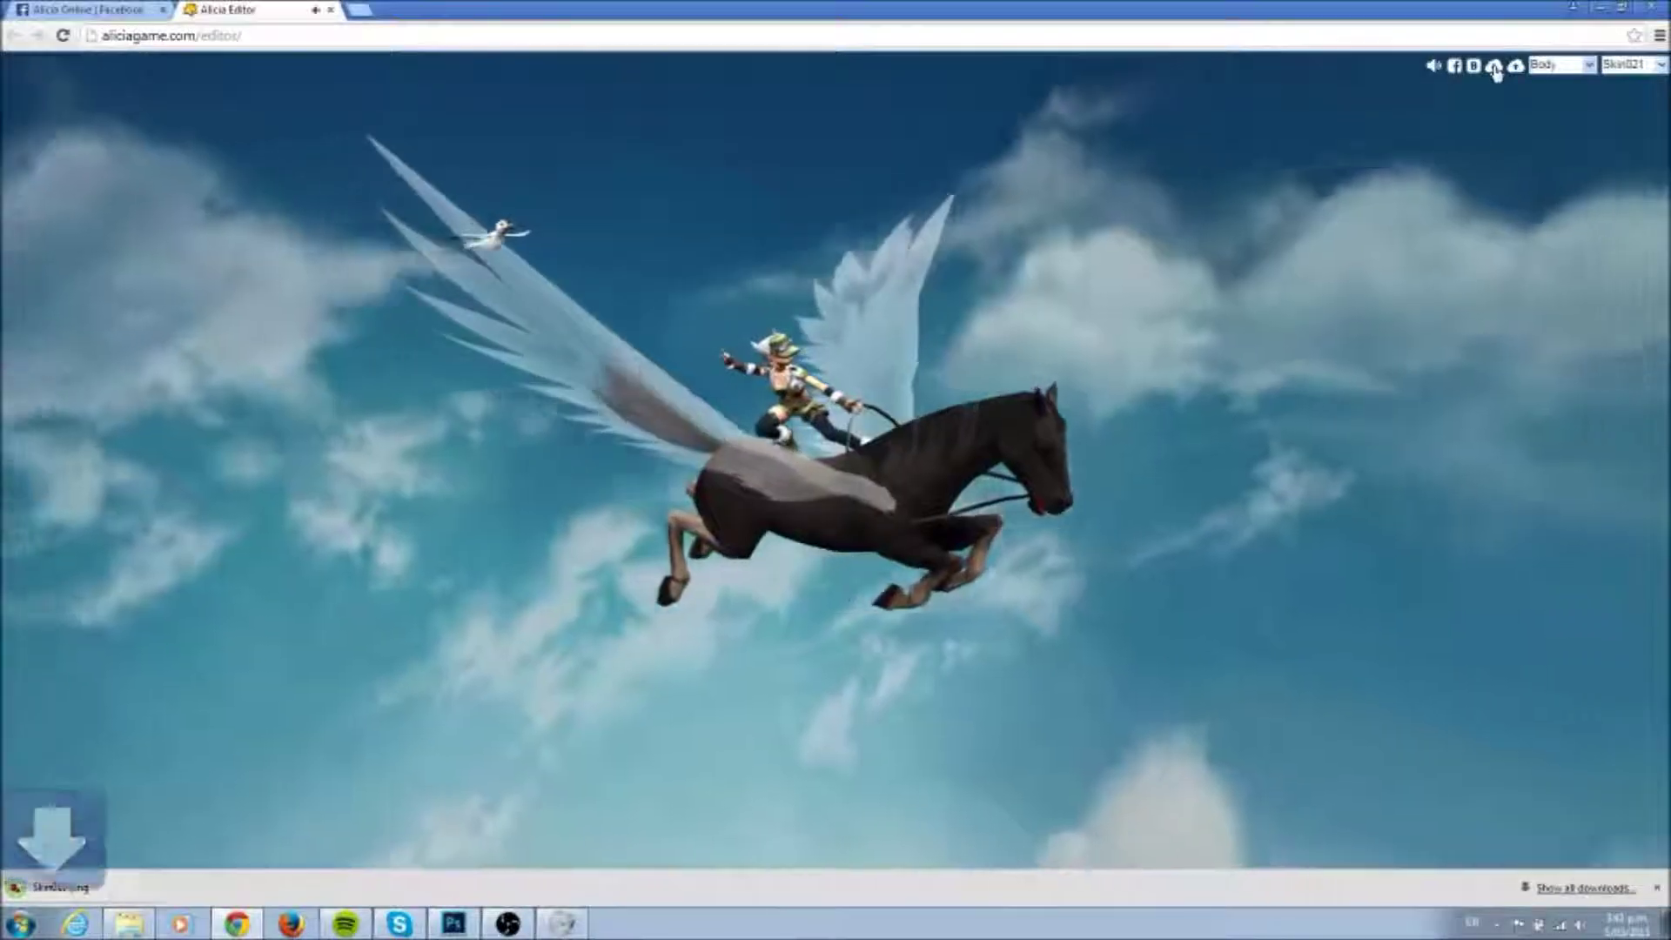
# Step: Show the downloaded Skin021.png in its folder and open the image to inspect the texture layout
pyautogui.click(173, 886)
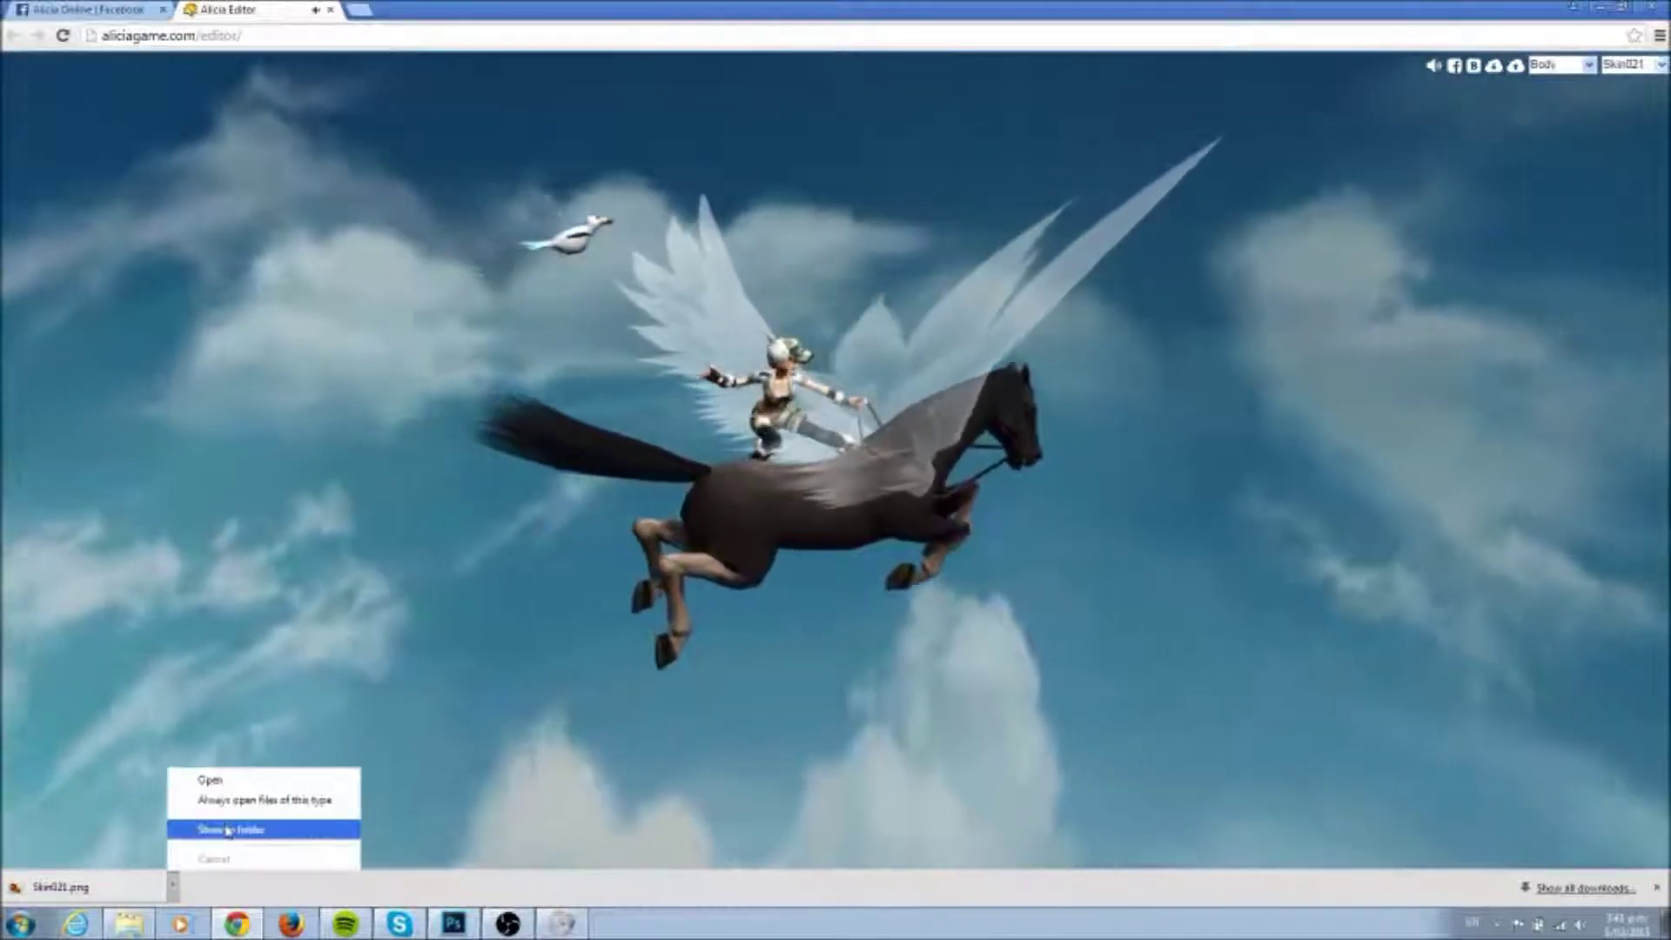
pyautogui.click(230, 829)
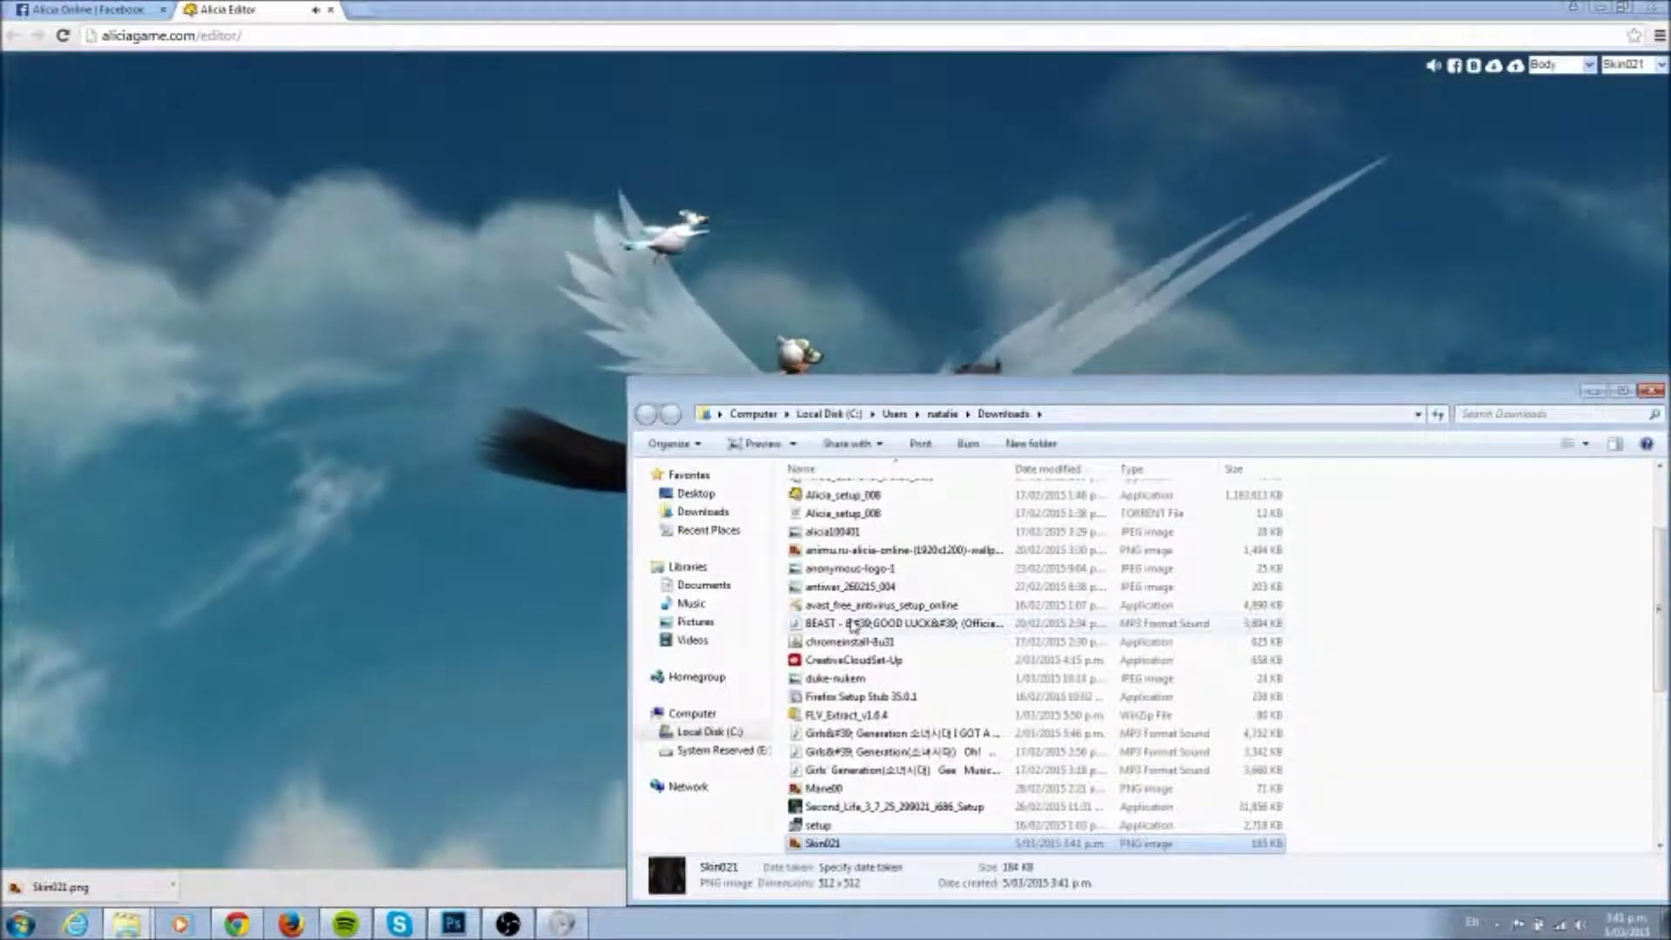
pyautogui.doubleClick(819, 844)
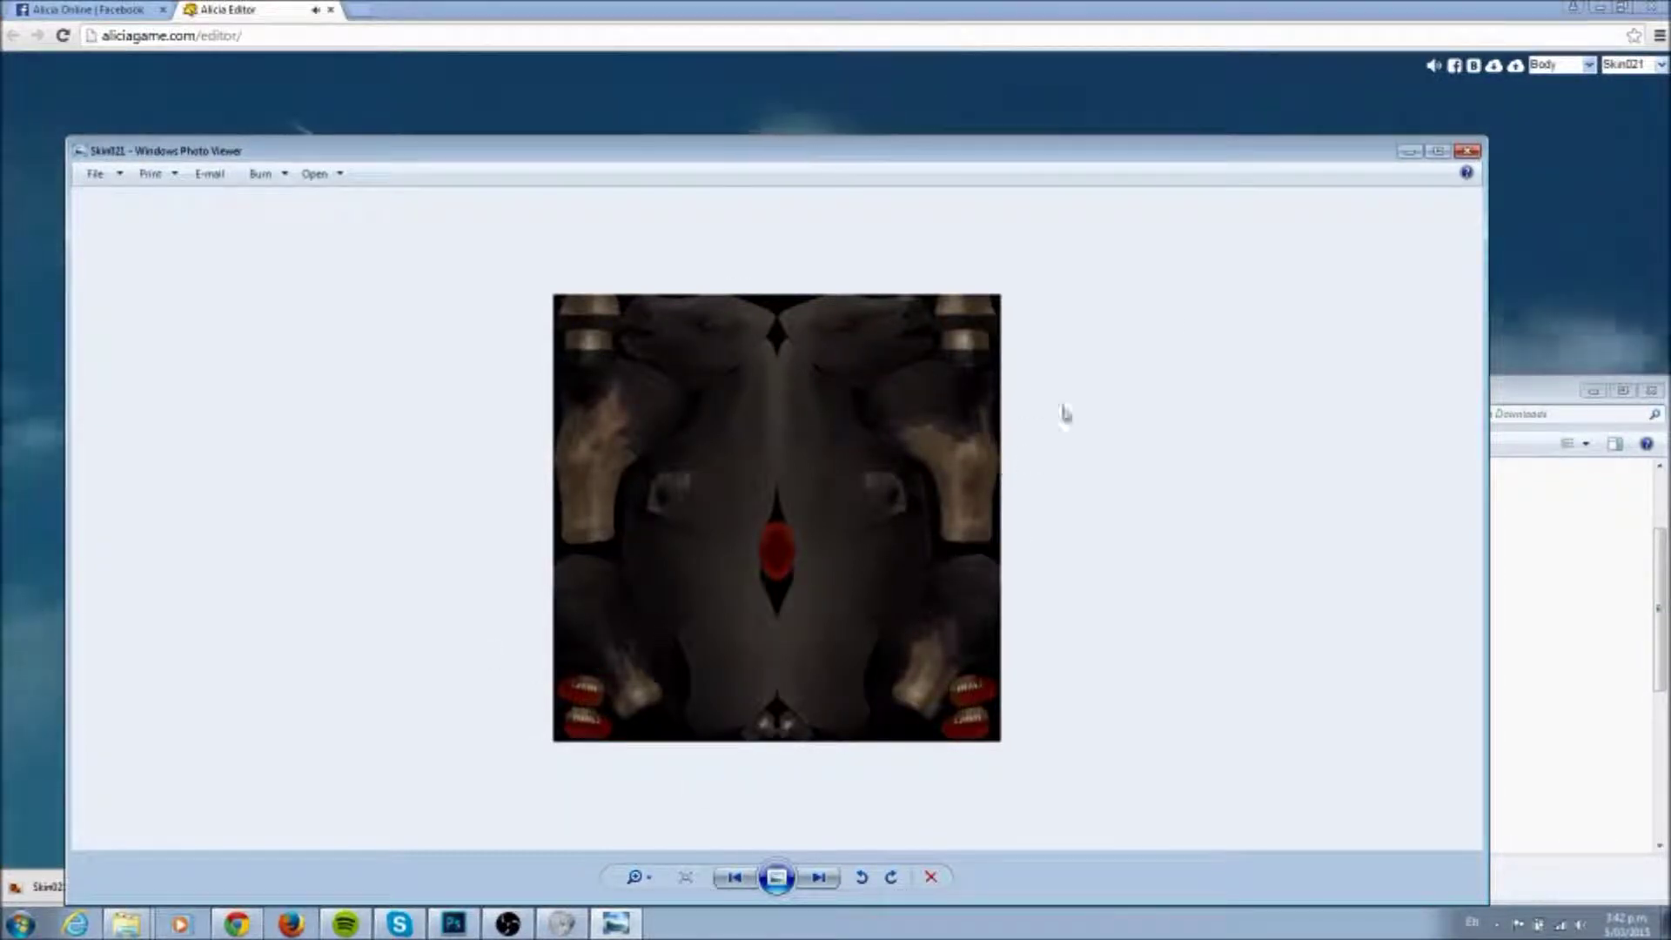
# Step: Minimize the Downloads folder window and close both the image viewer and the Alicia Editor page
pyautogui.click(1559, 397)
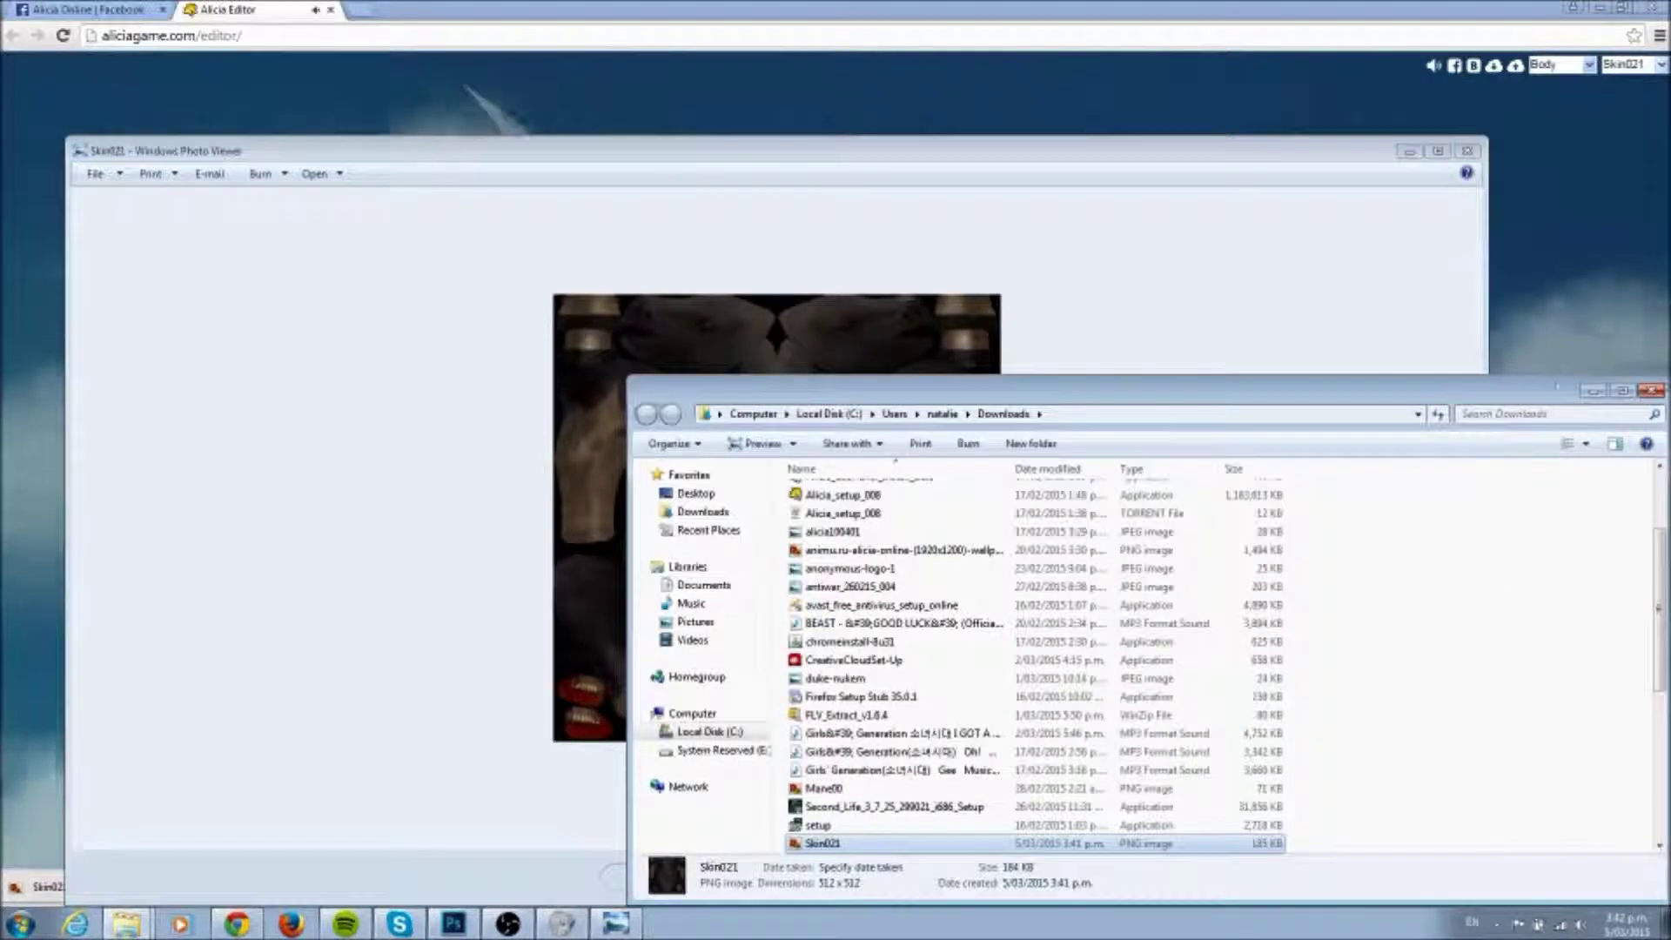
pyautogui.click(1594, 391)
pyautogui.moveTo(1267, 156); pyautogui.dragTo(1339, 173)
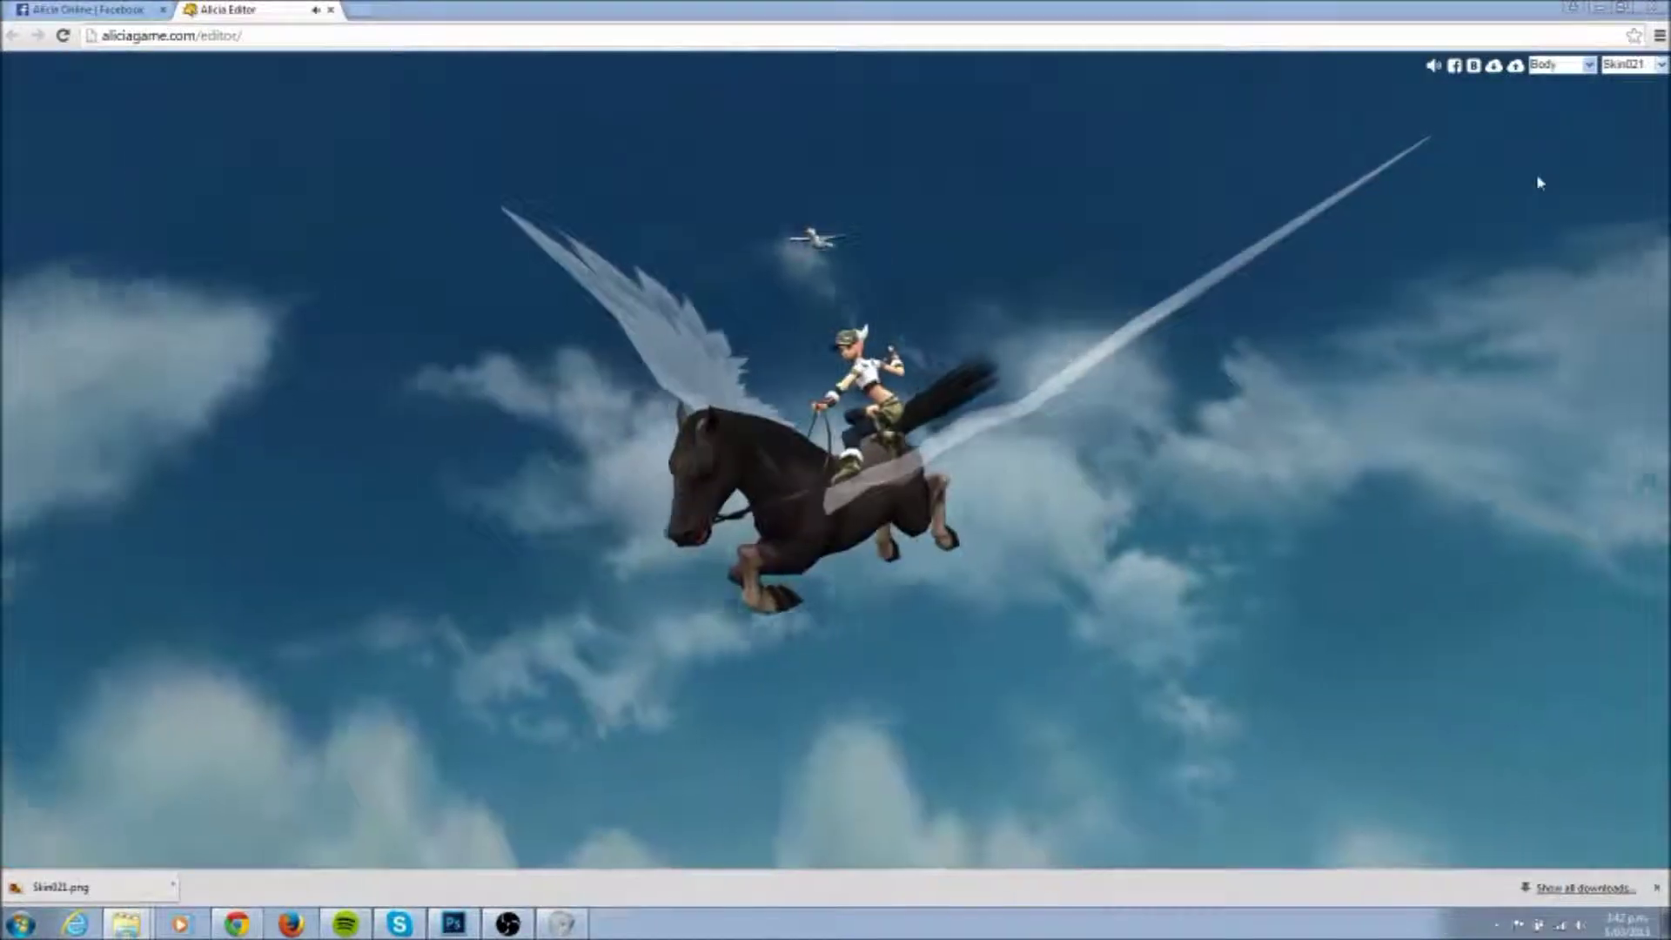
pyautogui.click(1537, 177)
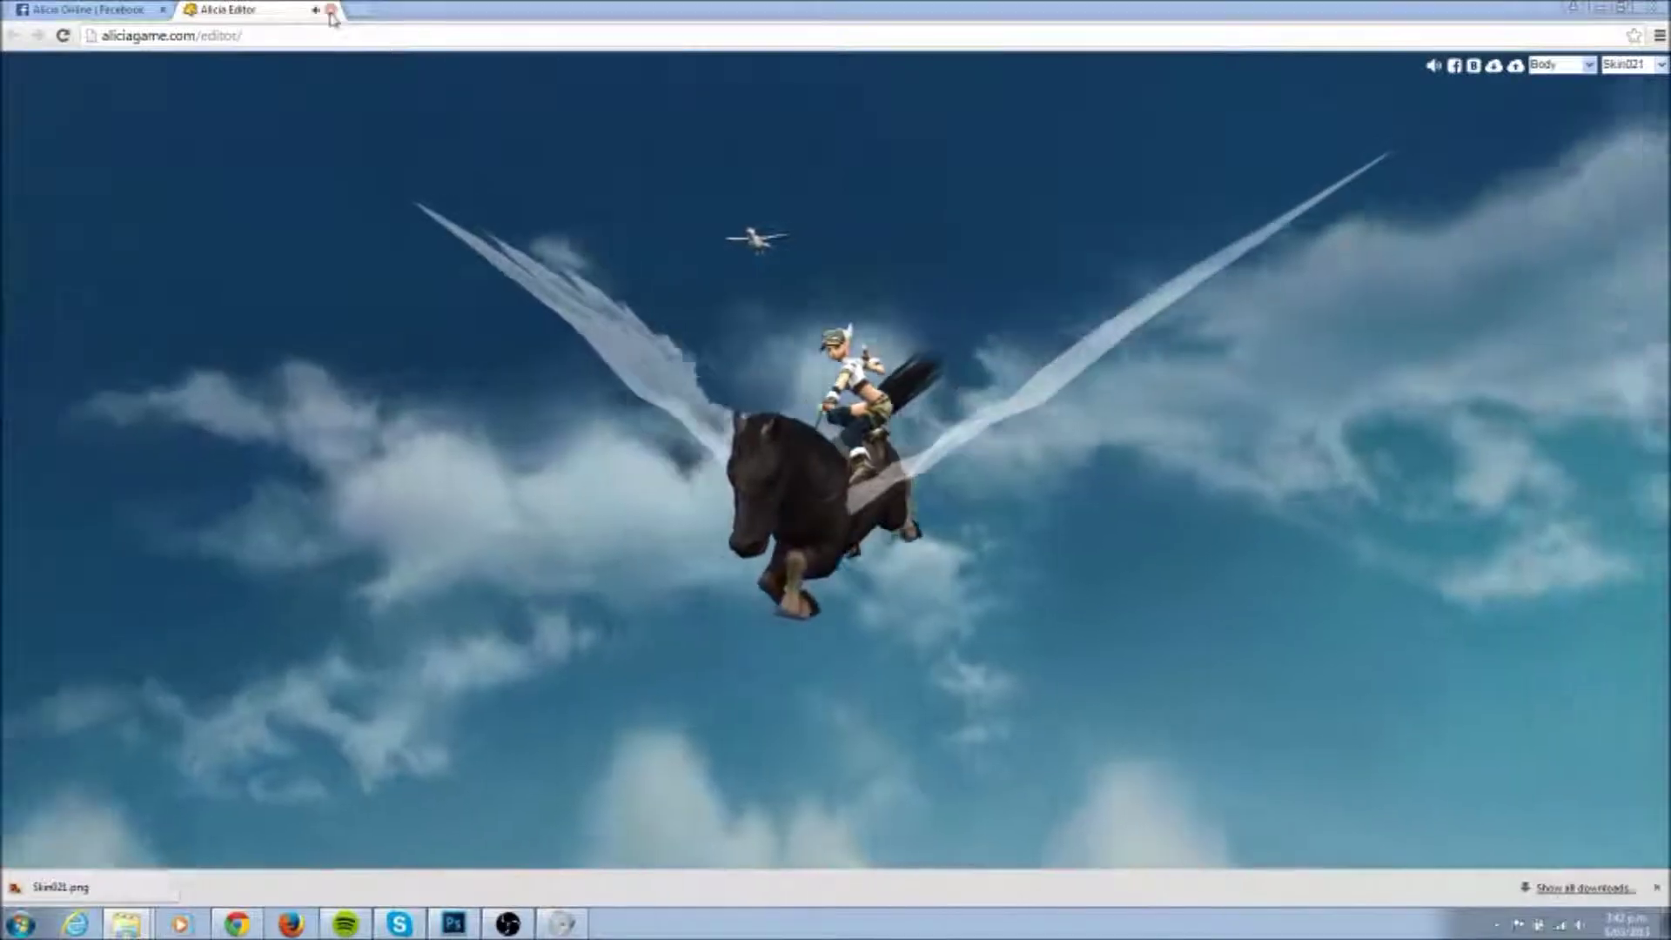
pyautogui.click(330, 10)
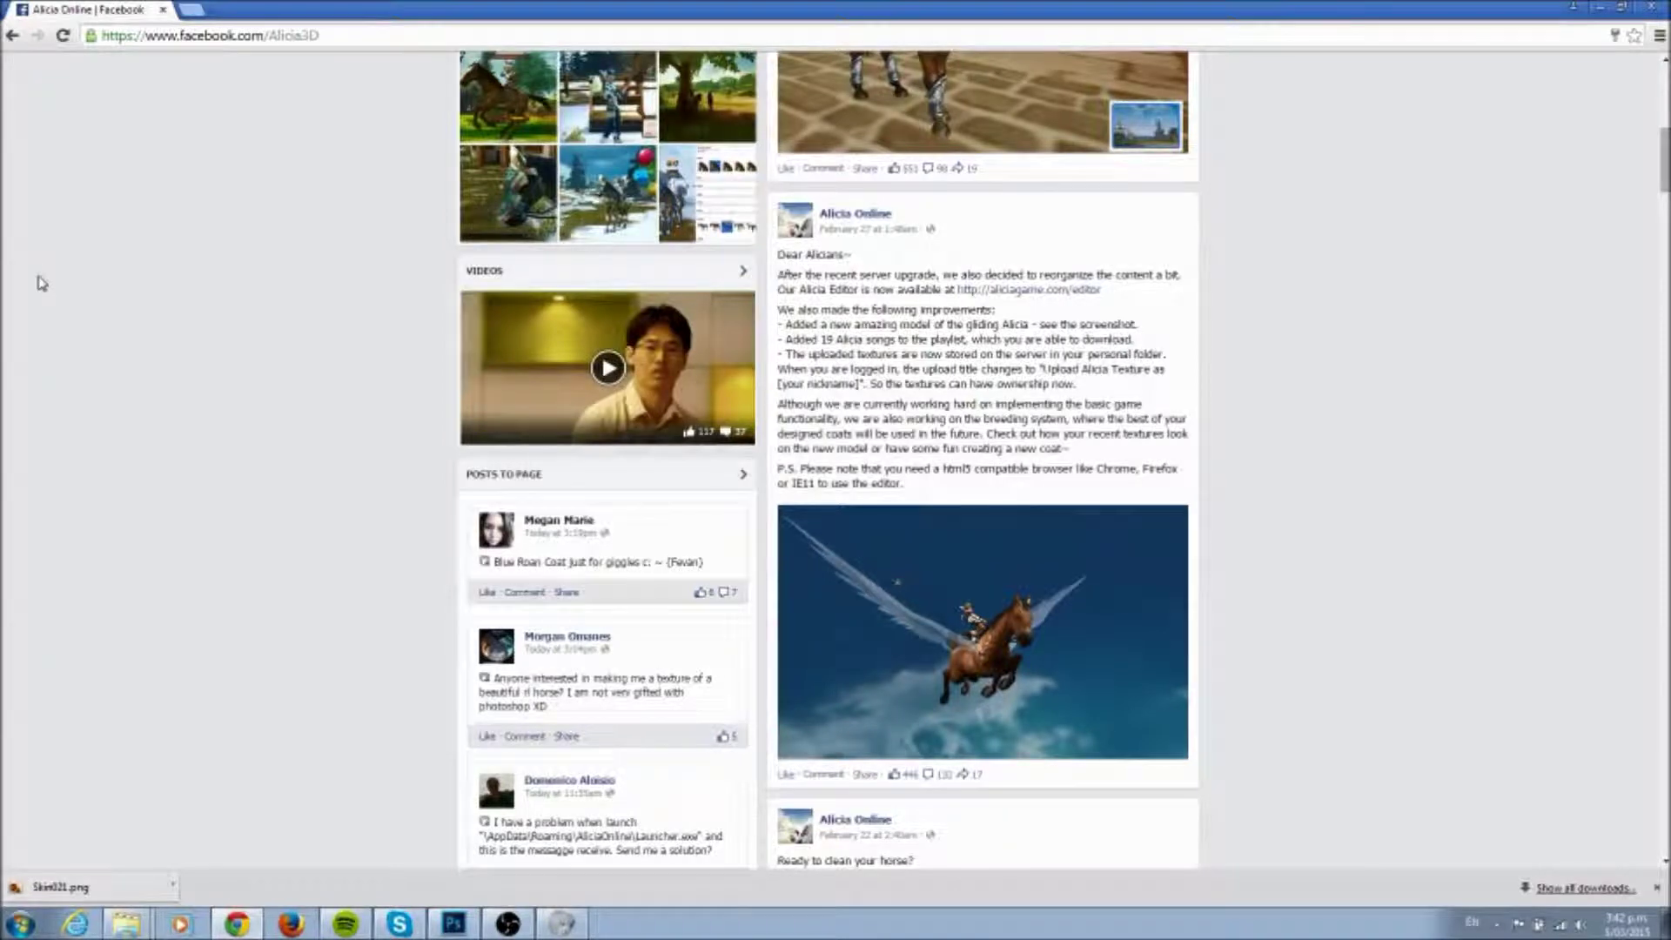
# Step: Switch to Photoshop and open Skin021.png from the Downloads folder
pyautogui.click(452, 925)
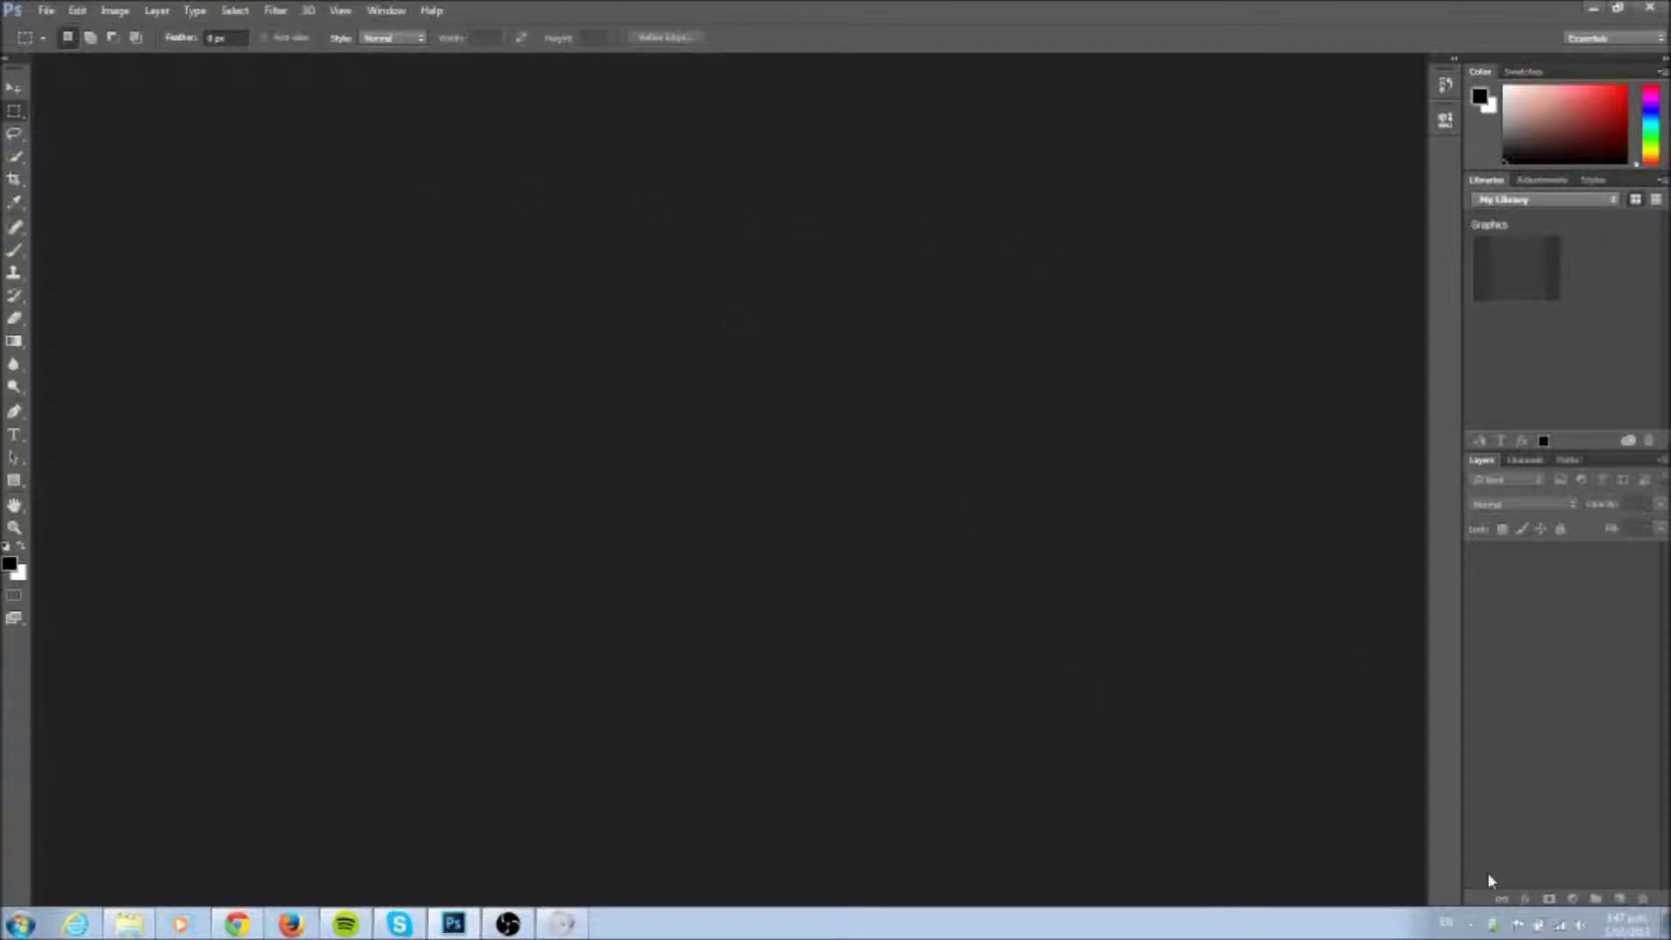
pyautogui.click(44, 12)
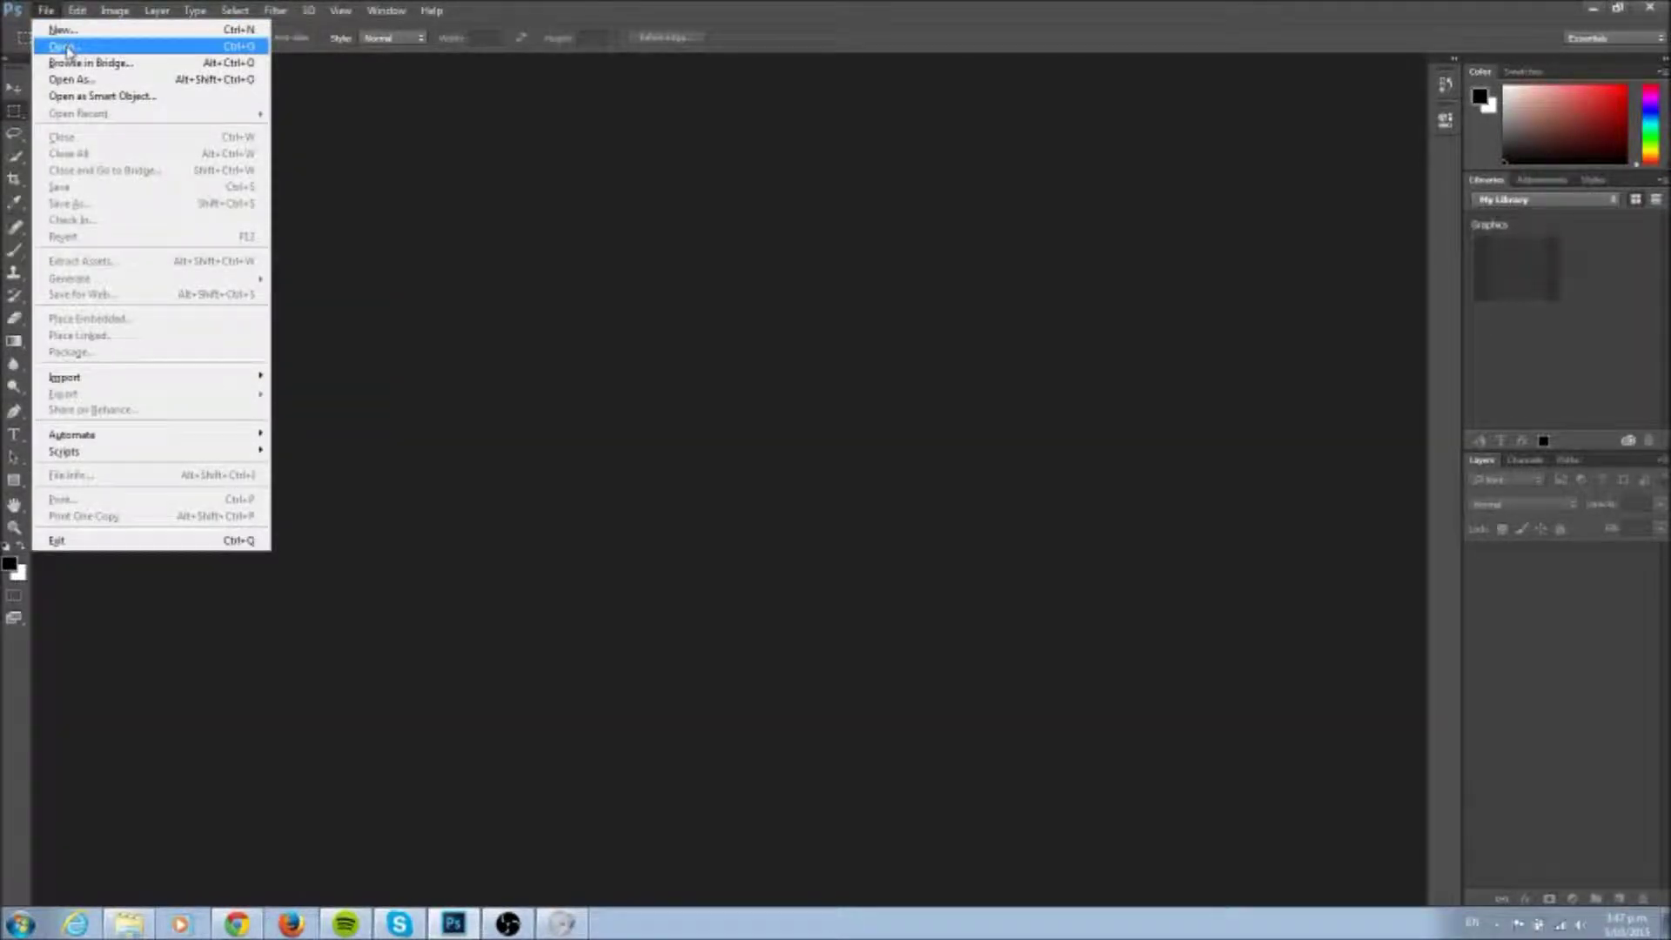
pyautogui.click(68, 48)
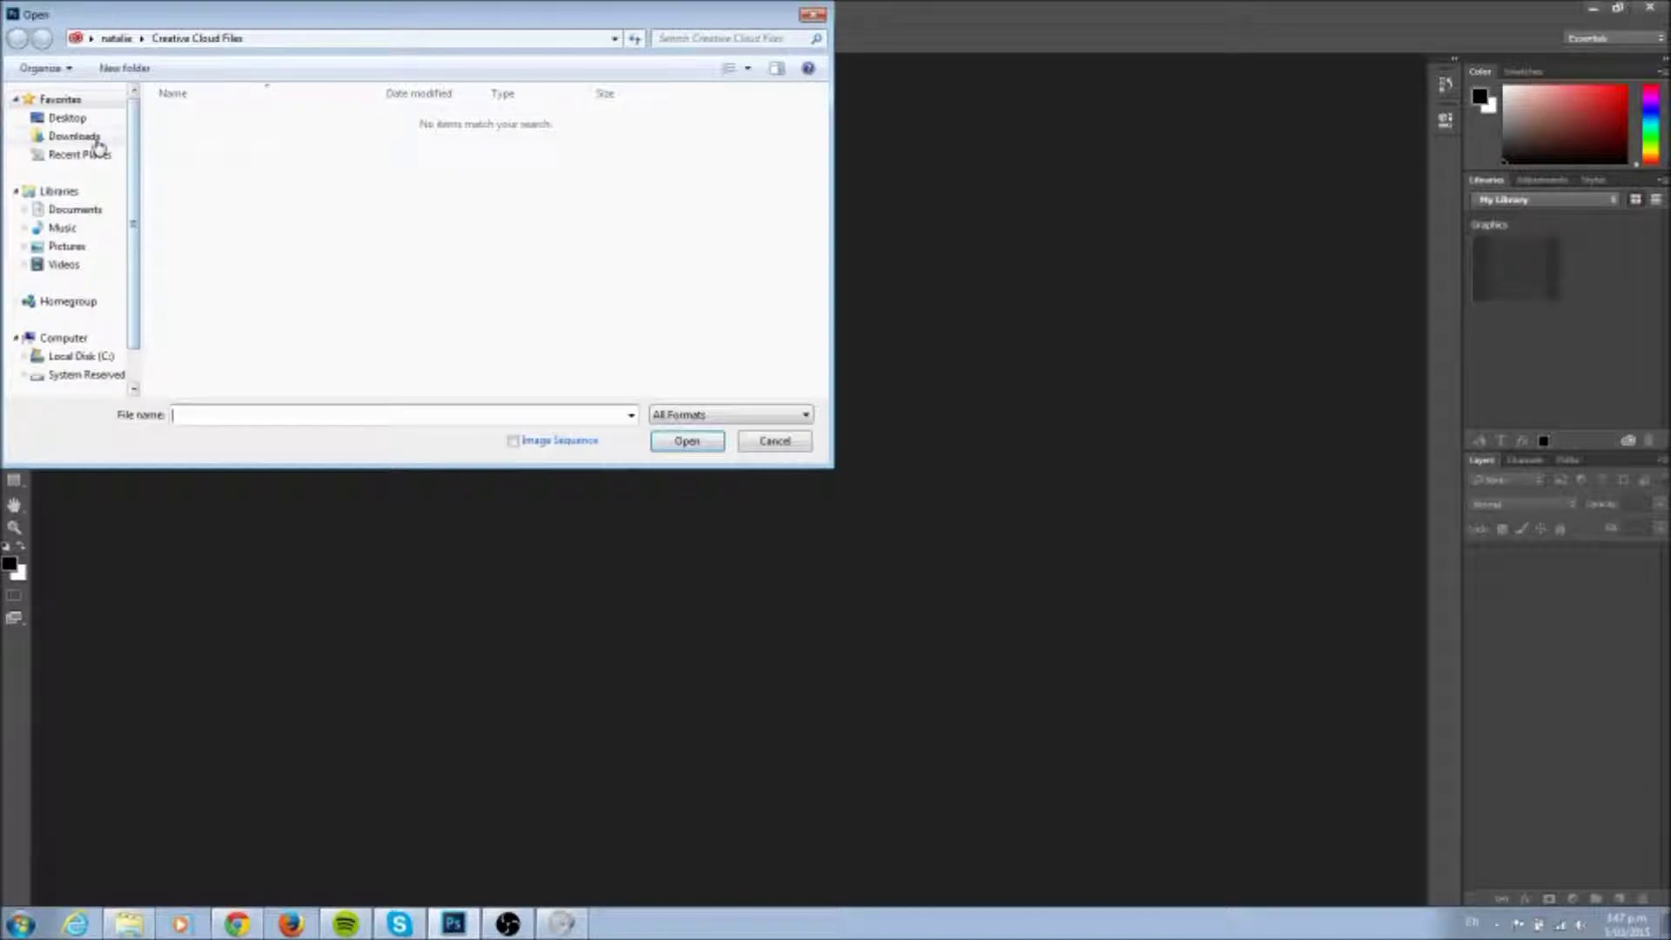
pyautogui.click(96, 137)
pyautogui.moveTo(833, 122); pyautogui.dragTo(828, 331)
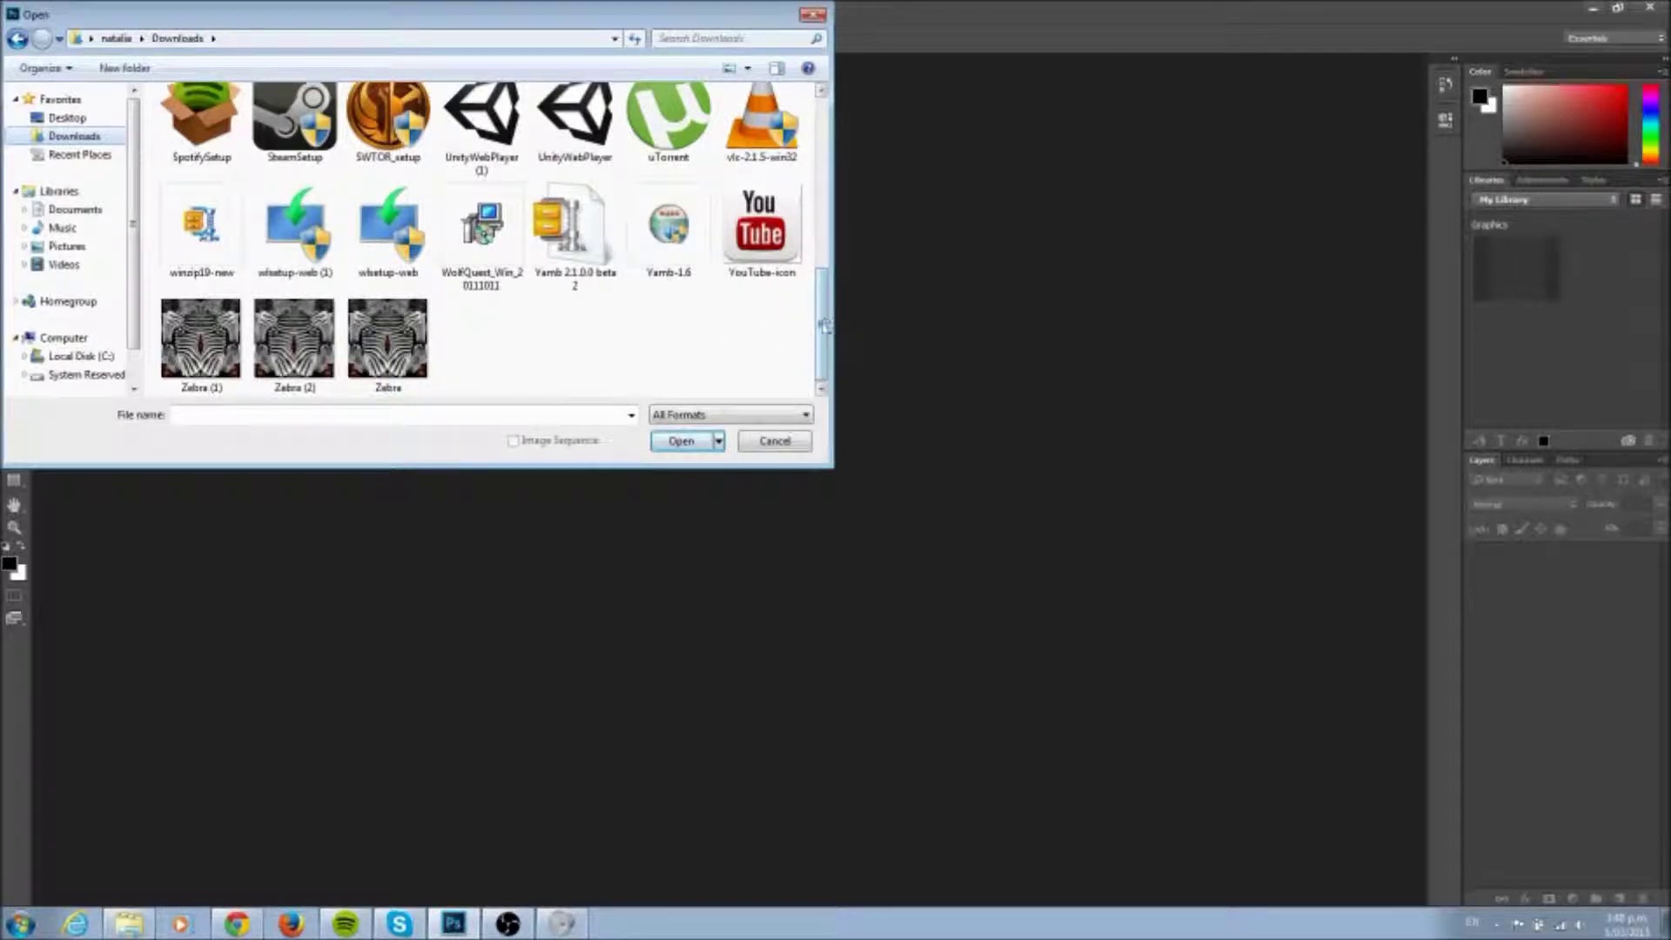
pyautogui.scroll(5, 317, 133)
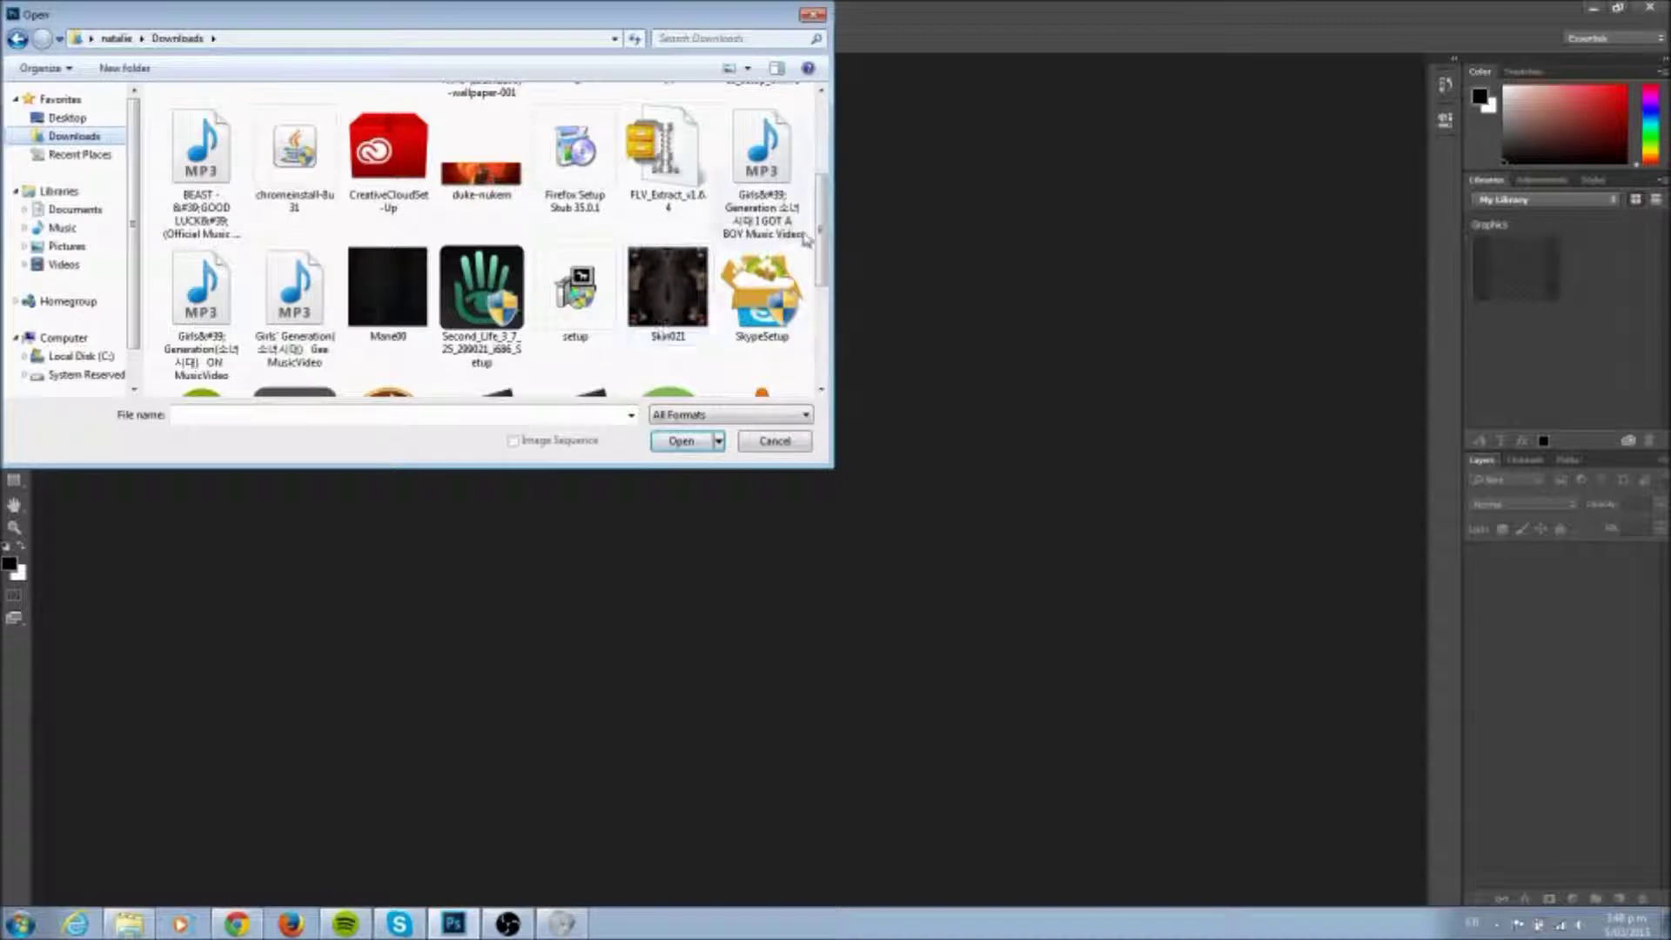
pyautogui.click(644, 302)
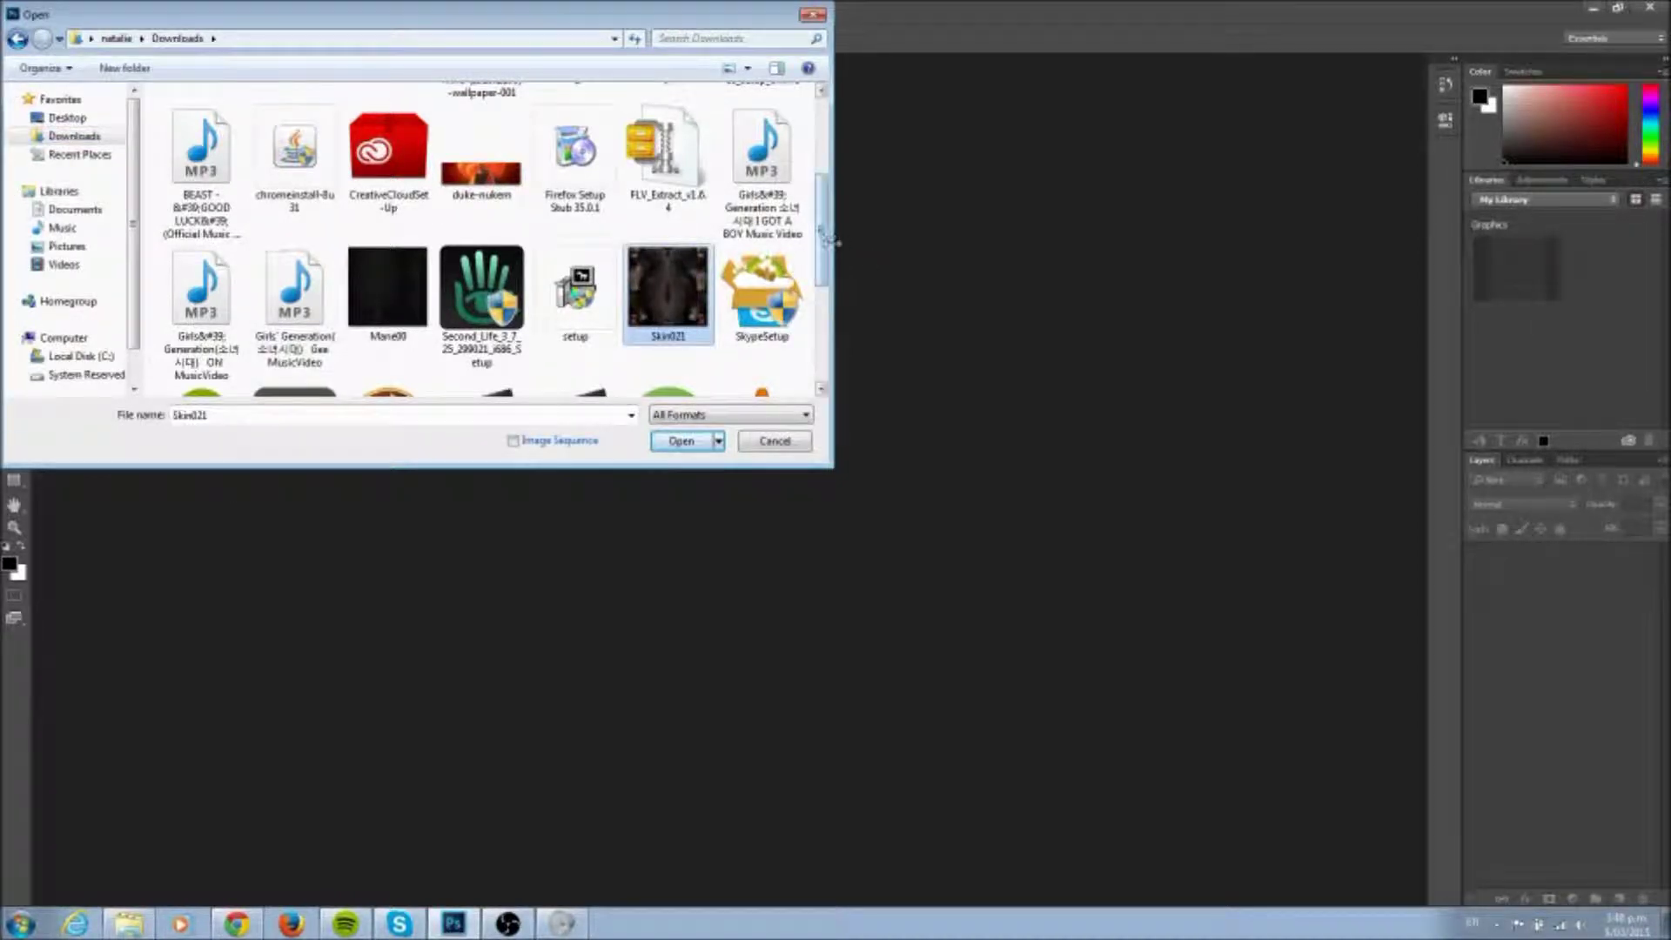
pyautogui.press('Right')
pyautogui.press('Left')
pyautogui.moveTo(822, 246)
pyautogui.mouseDown()
pyautogui.moveTo(821, 383)
pyautogui.moveTo(816, 266)
pyautogui.mouseUp()
pyautogui.doubleClick(671, 207)
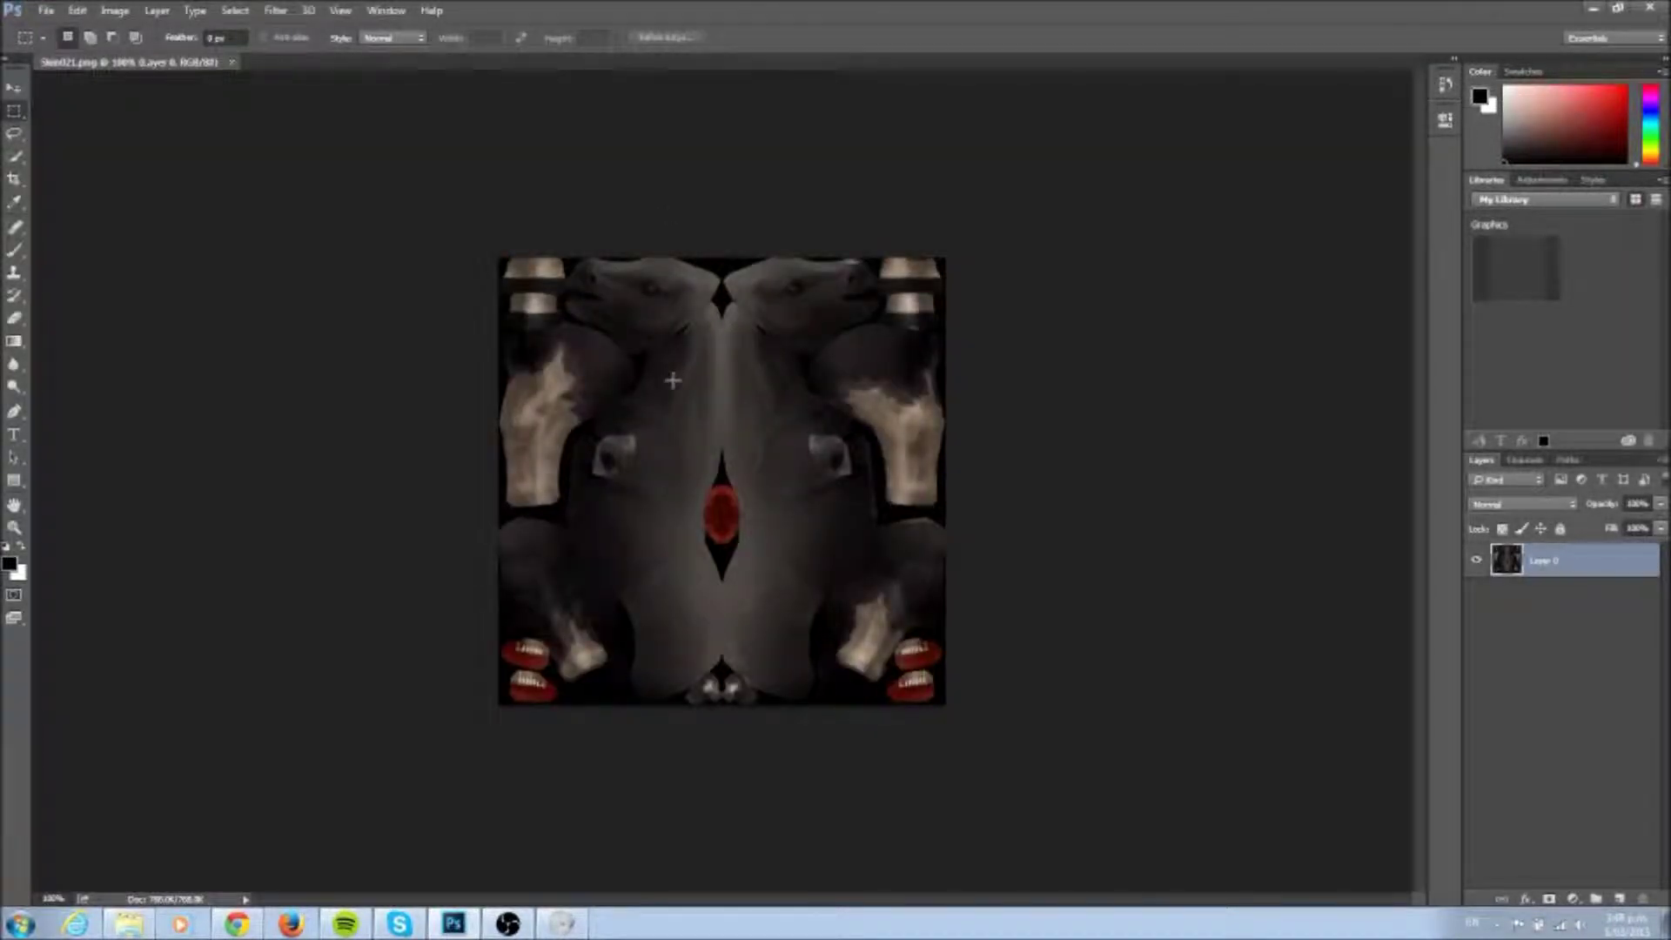
# Step: Magnify the horse texture to 200% and examine its head, leg, body and mouth areas
pyautogui.click(14, 528)
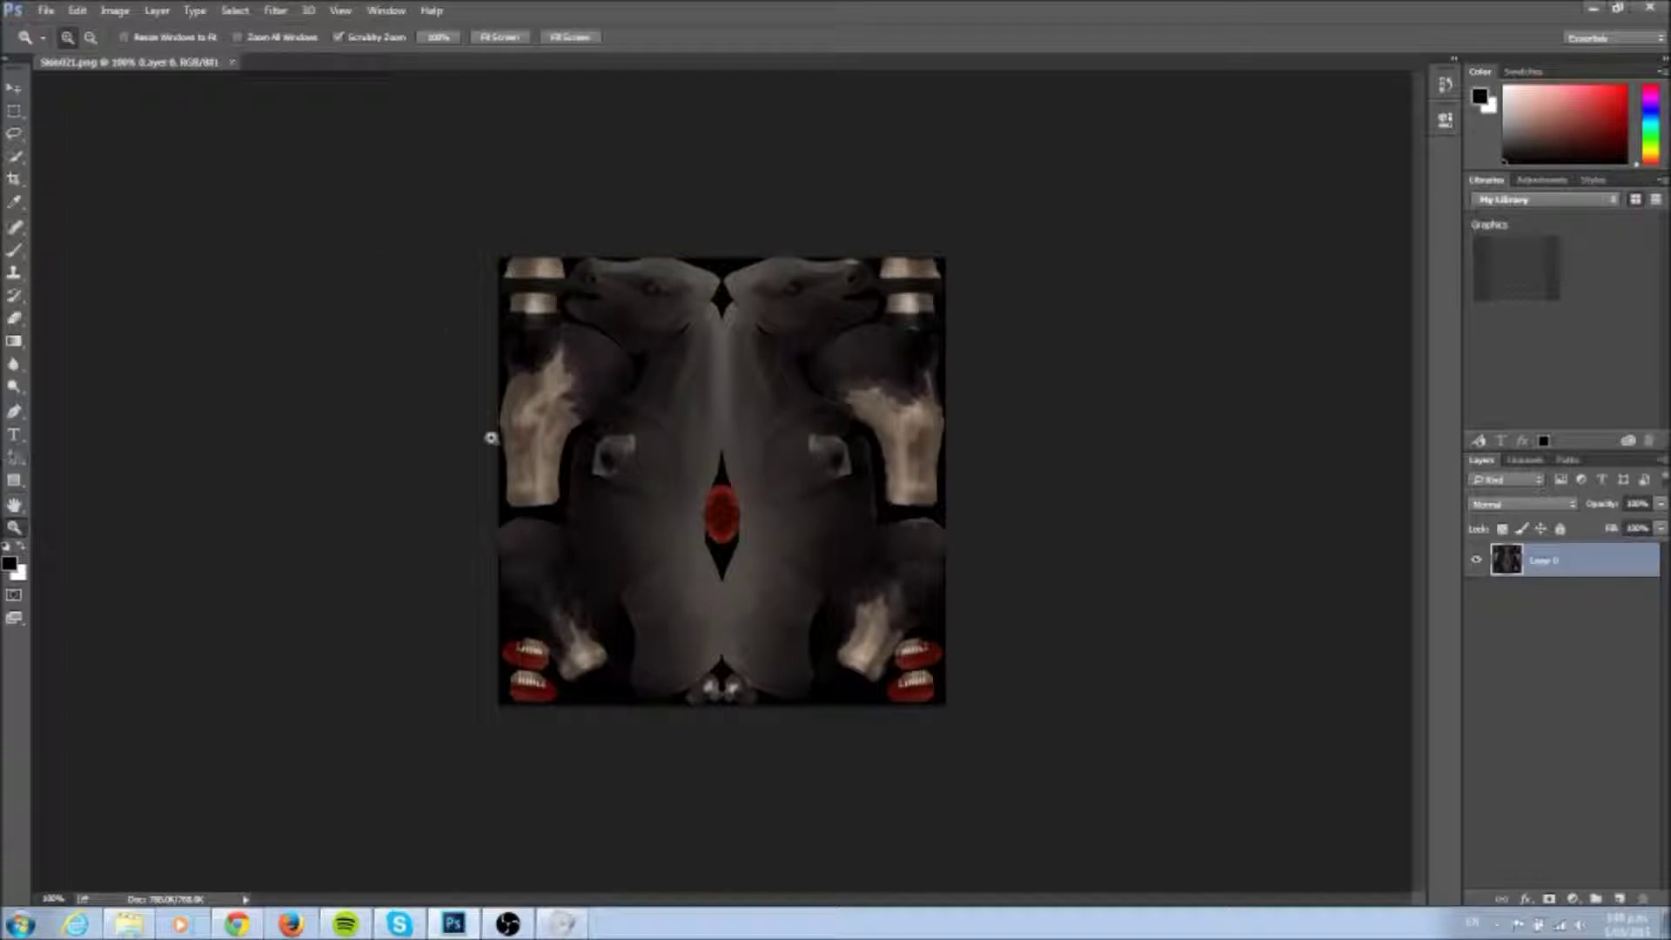
pyautogui.click(552, 447)
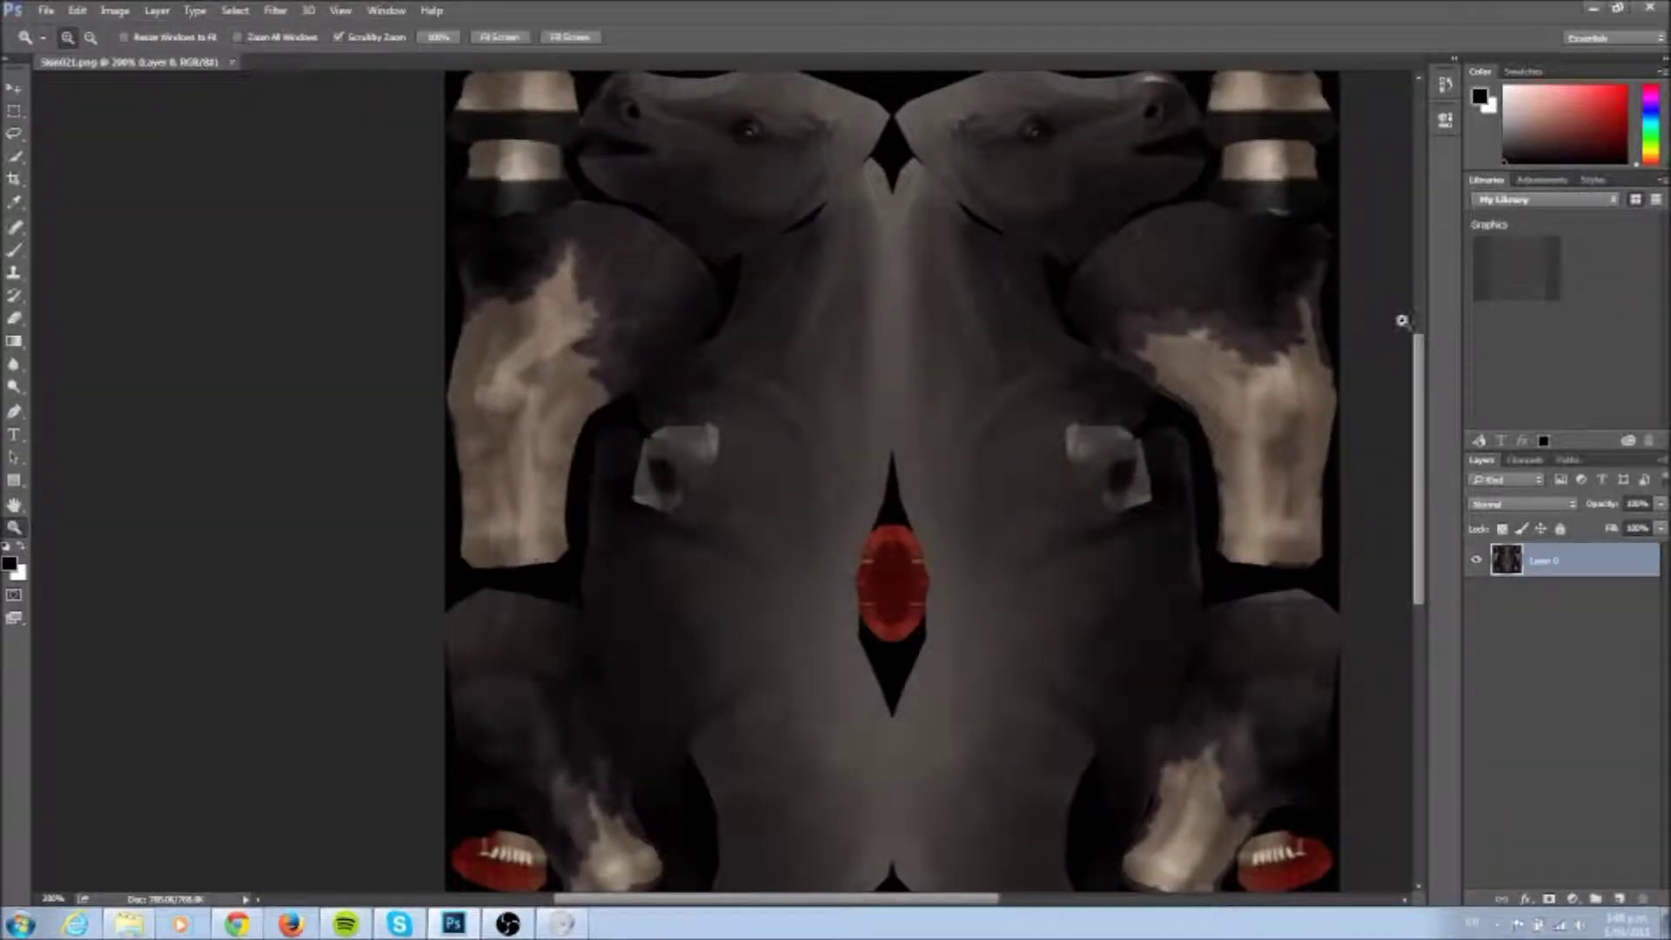
pyautogui.moveTo(1416, 380)
pyautogui.mouseDown()
pyautogui.moveTo(1421, 332)
pyautogui.moveTo(1428, 393)
pyautogui.mouseUp()
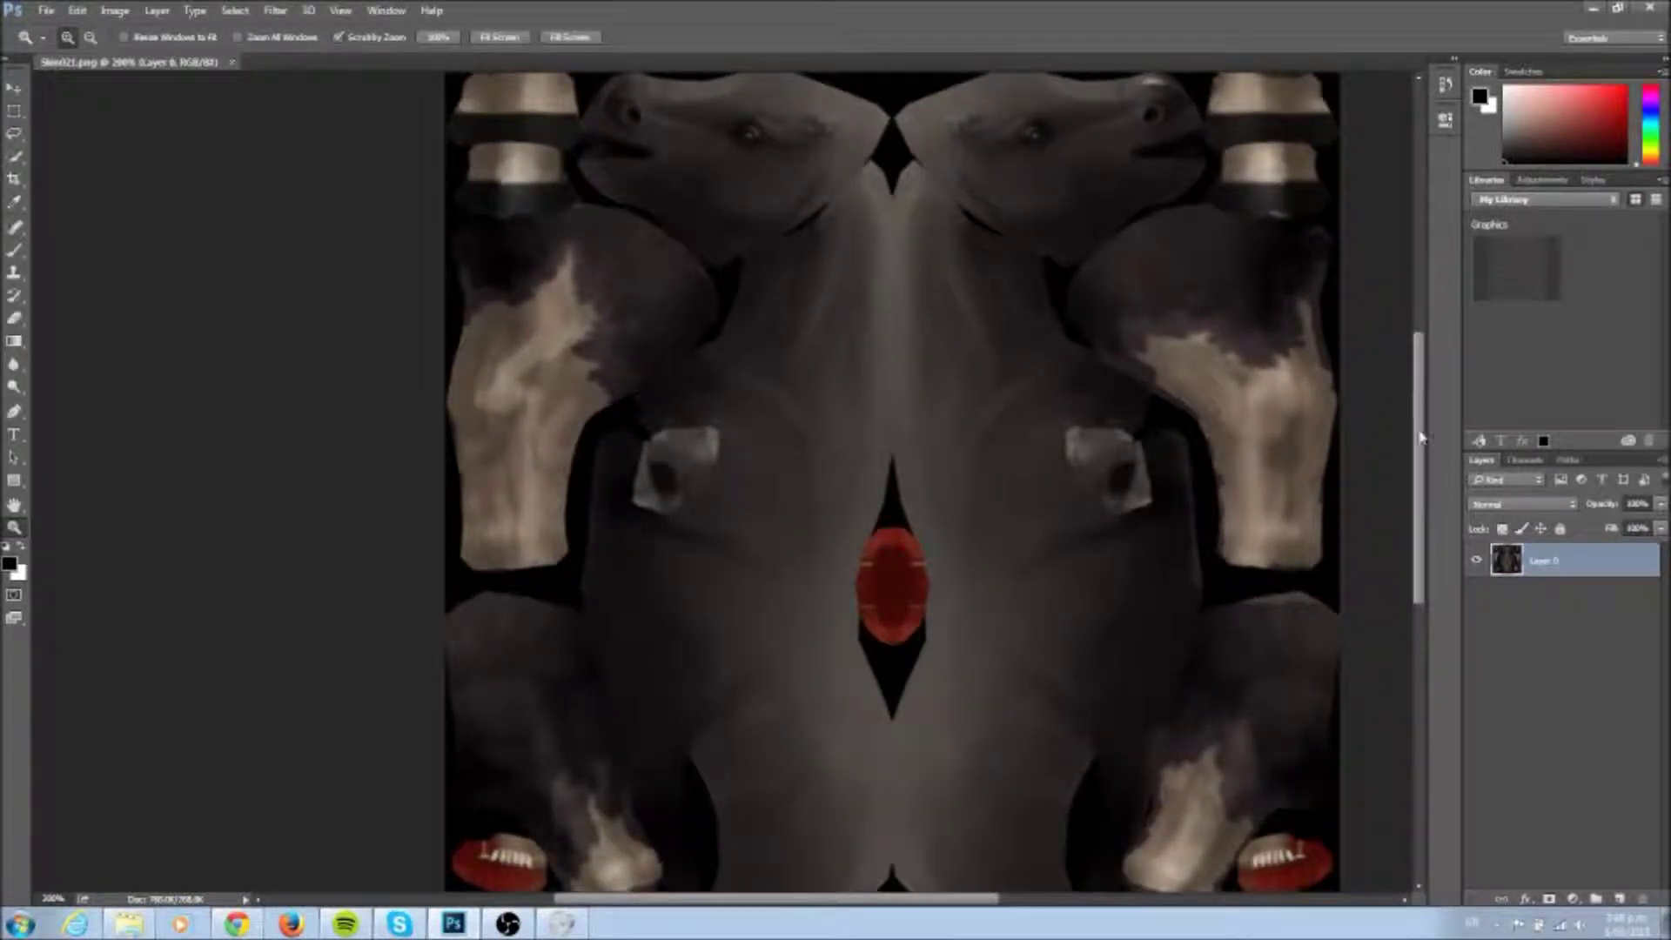
pyautogui.moveTo(1419, 435); pyautogui.dragTo(1419, 467)
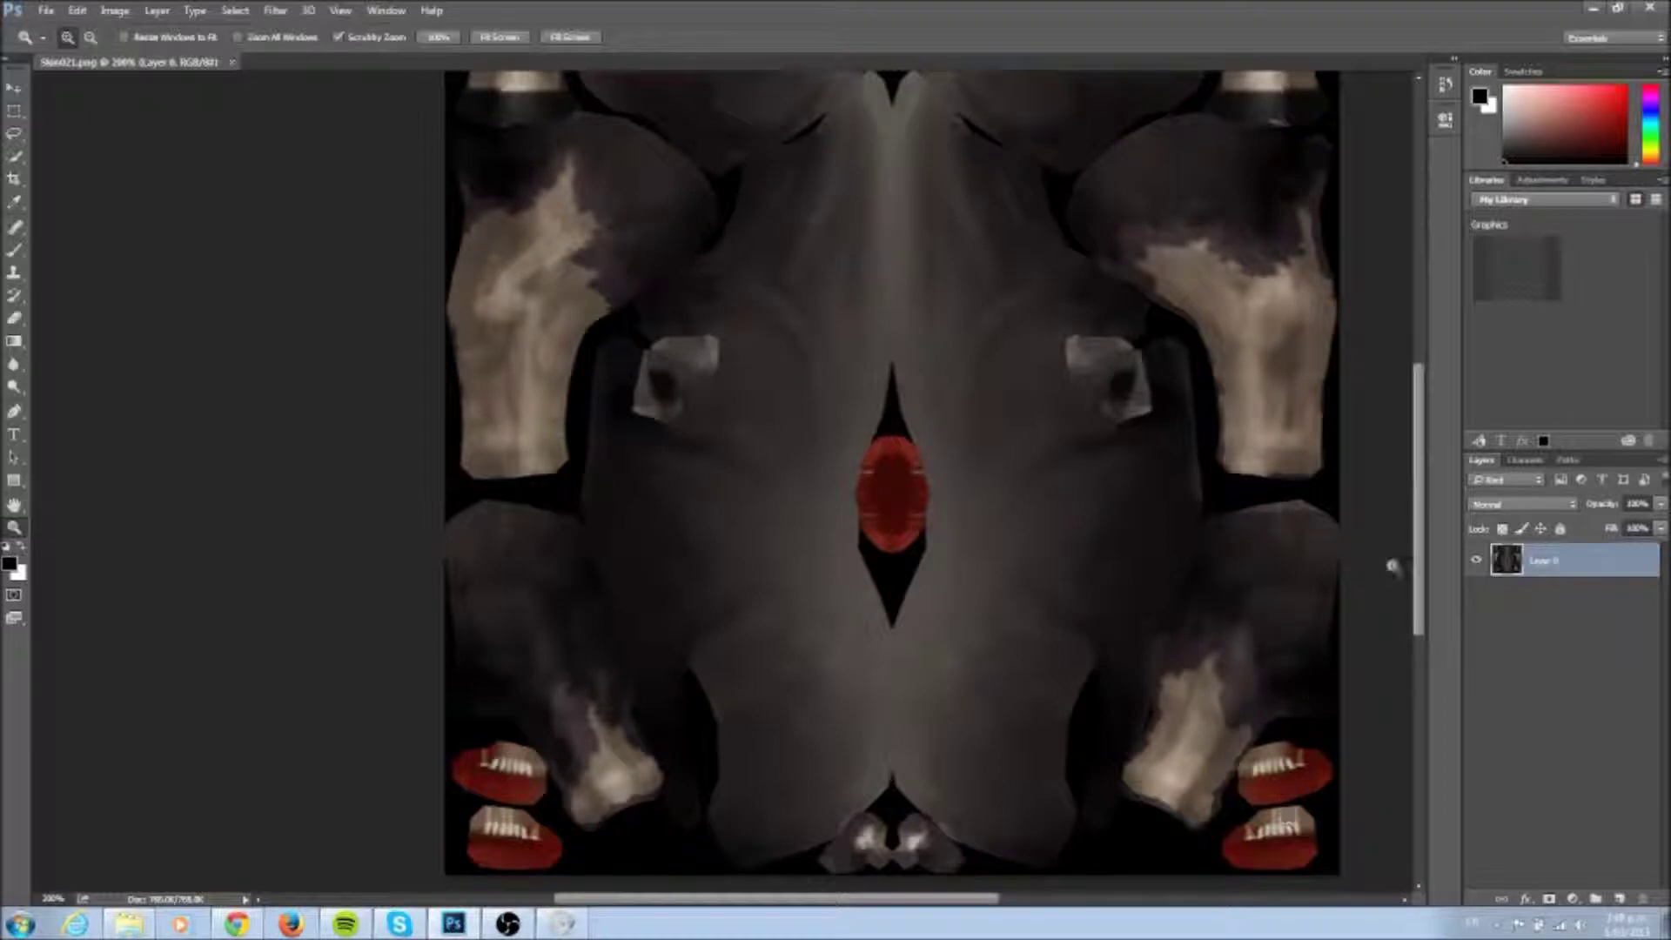
pyautogui.moveTo(1418, 534); pyautogui.dragTo(1434, 453)
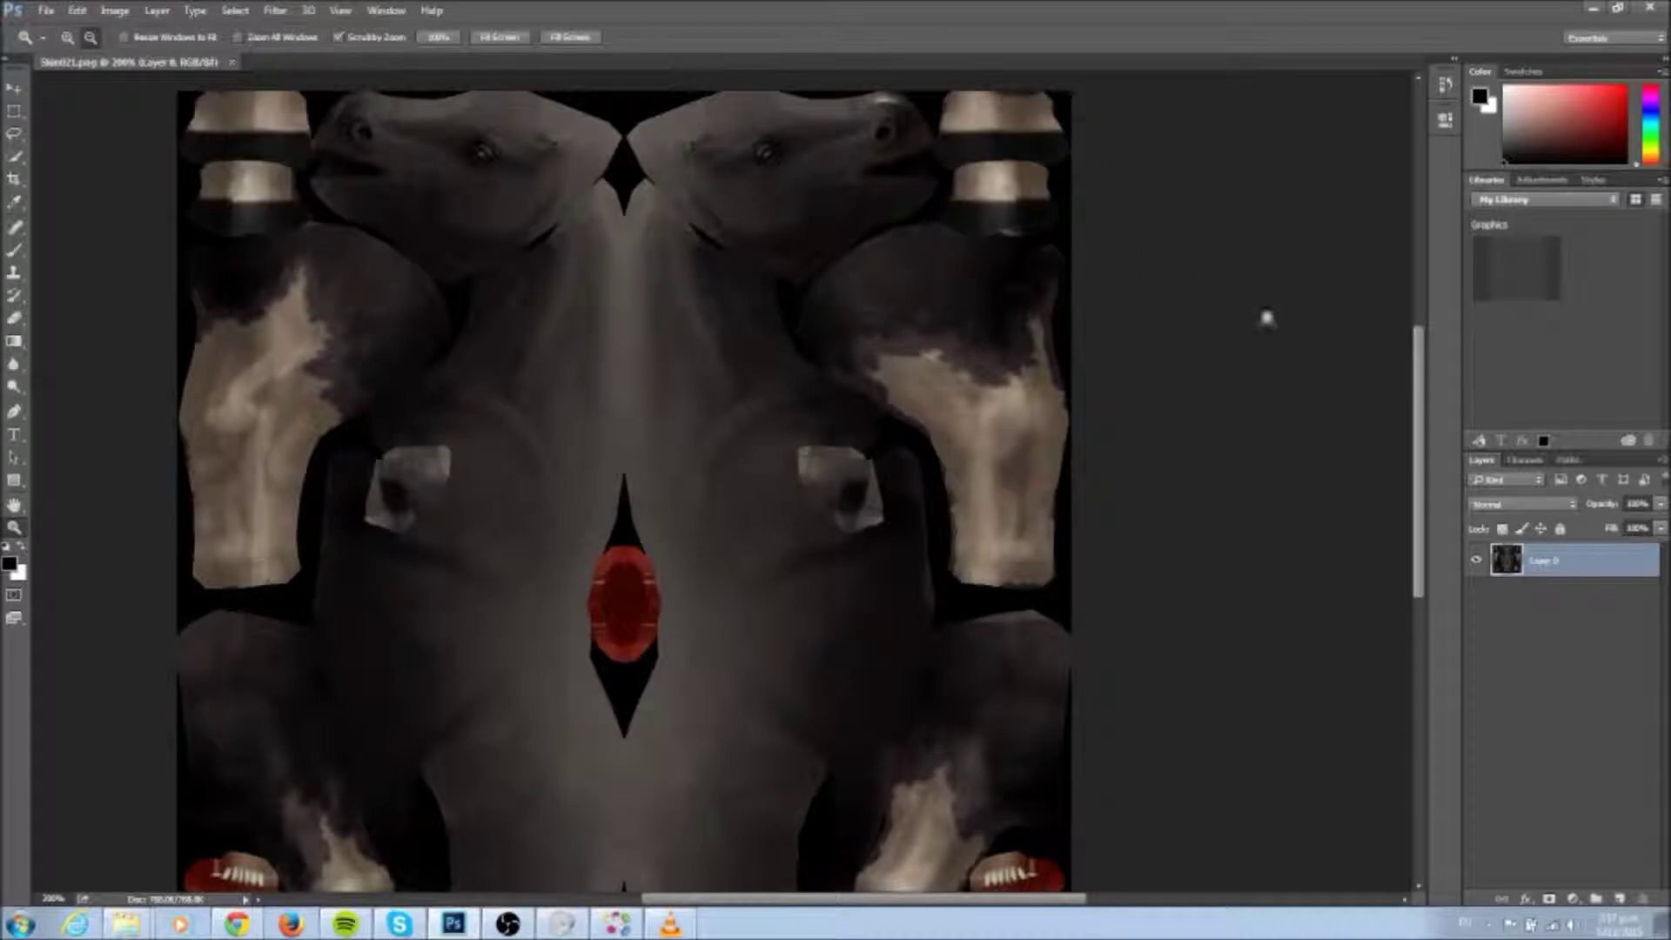
pyautogui.moveTo(1420, 385)
pyautogui.mouseDown()
pyautogui.moveTo(1412, 429)
pyautogui.moveTo(1431, 364)
pyautogui.moveTo(1422, 389)
pyautogui.mouseUp()
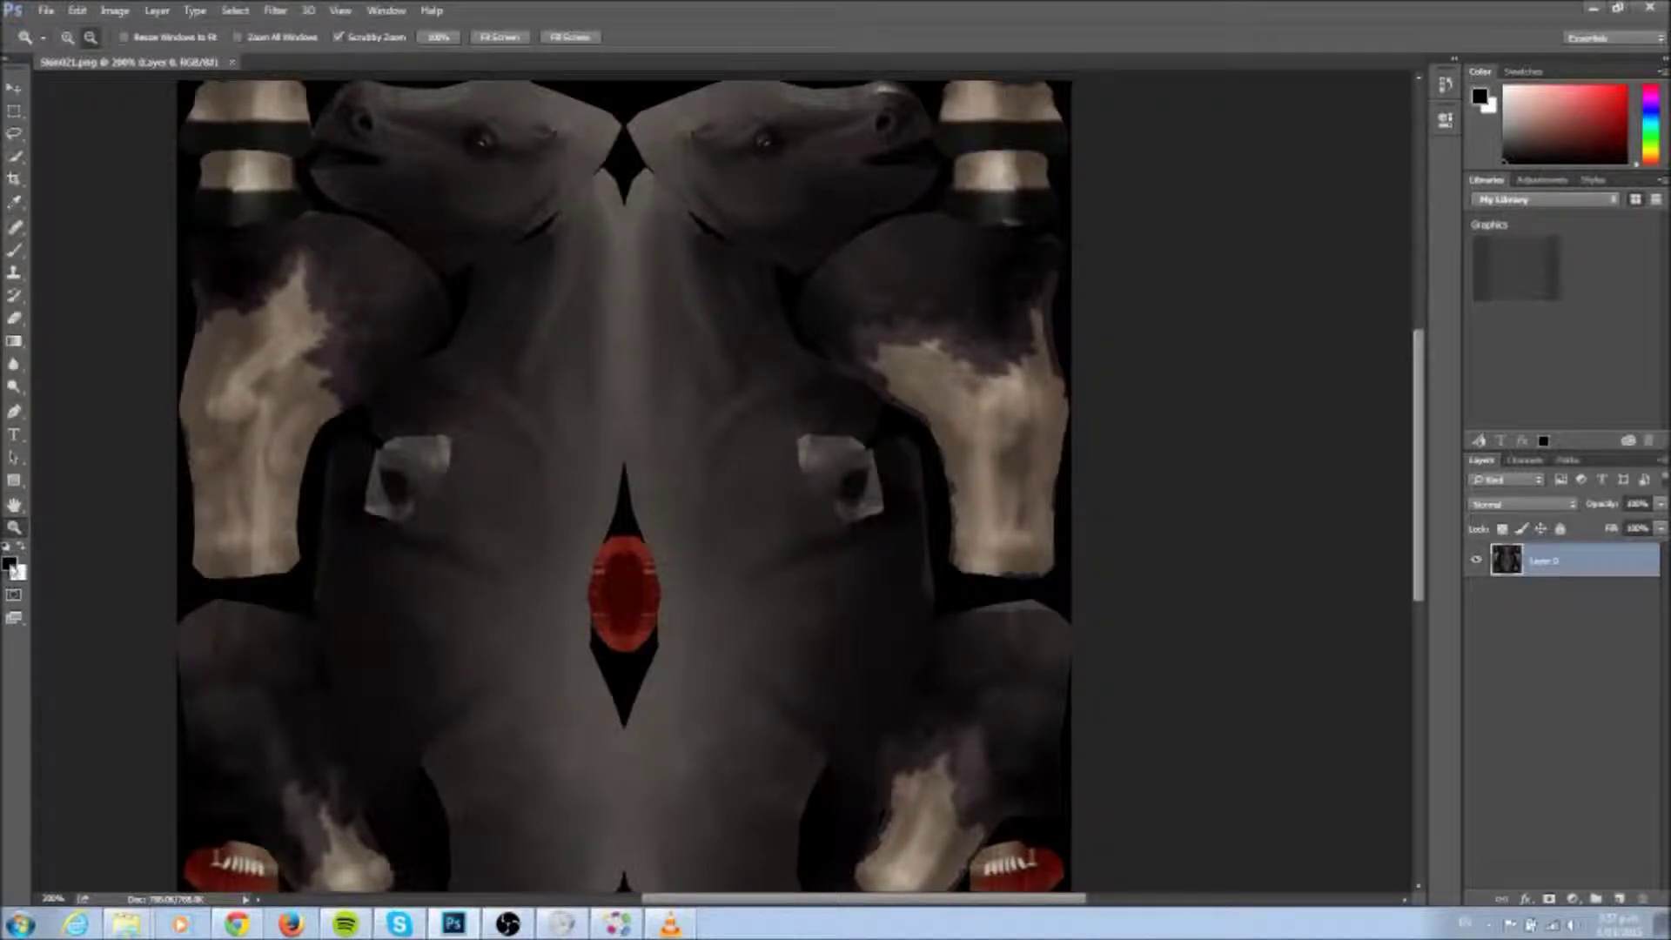
# Step: Set the foreground colour to a medium purple, hex 7e62cc
pyautogui.click(10, 564)
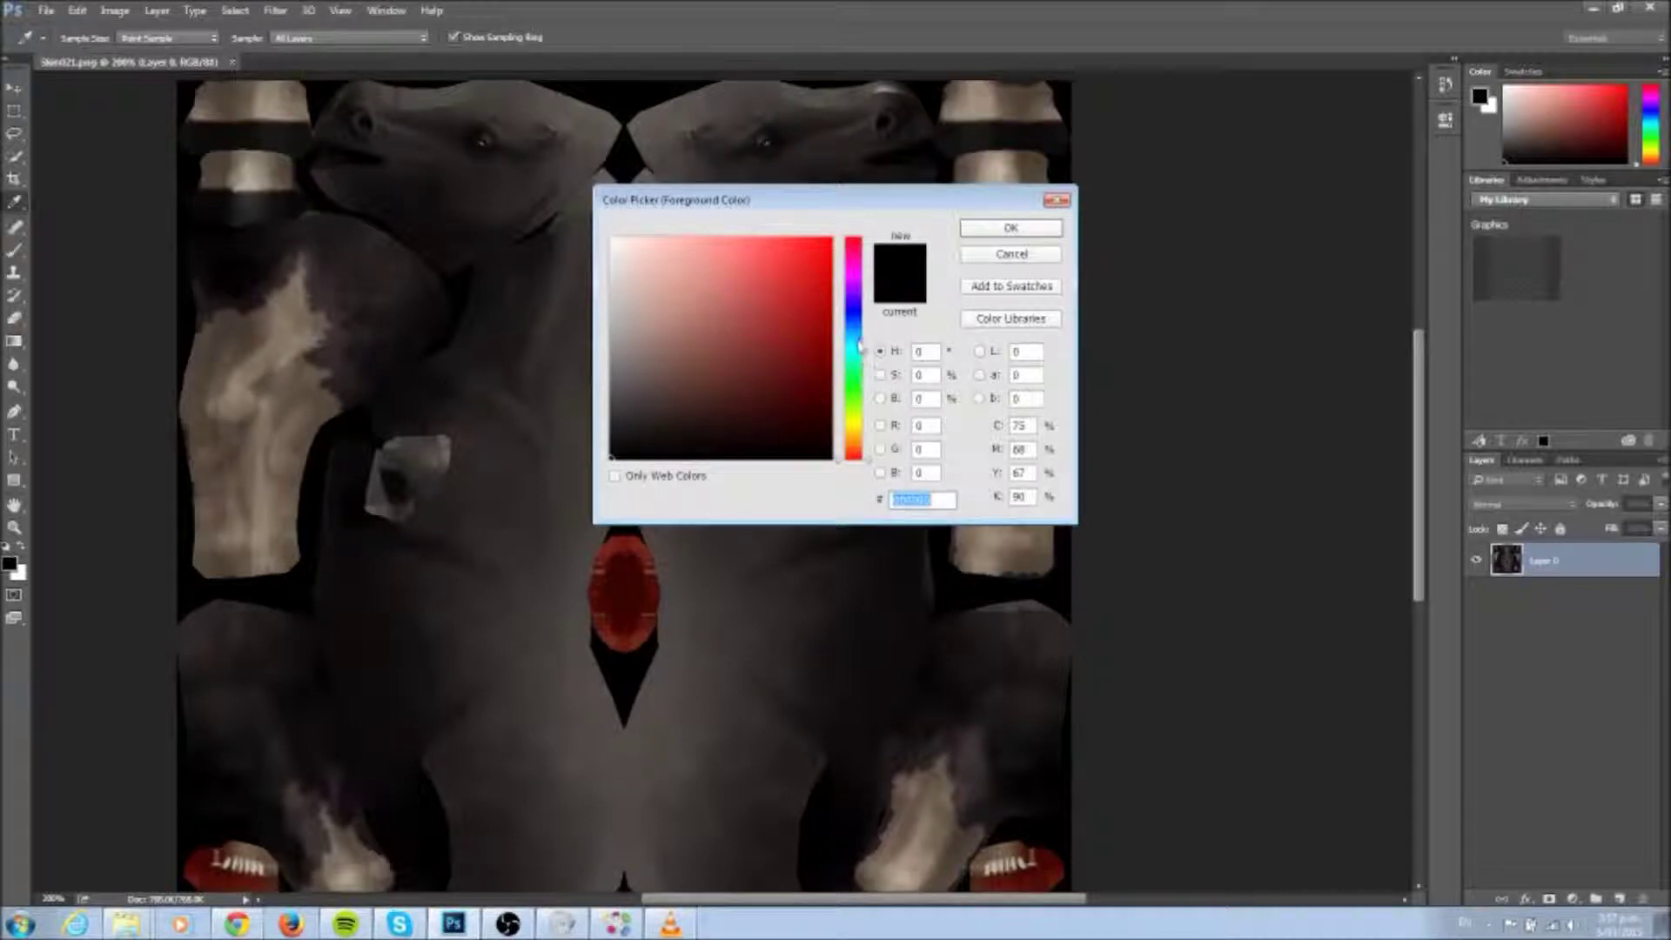
pyautogui.click(864, 324)
pyautogui.click(867, 301)
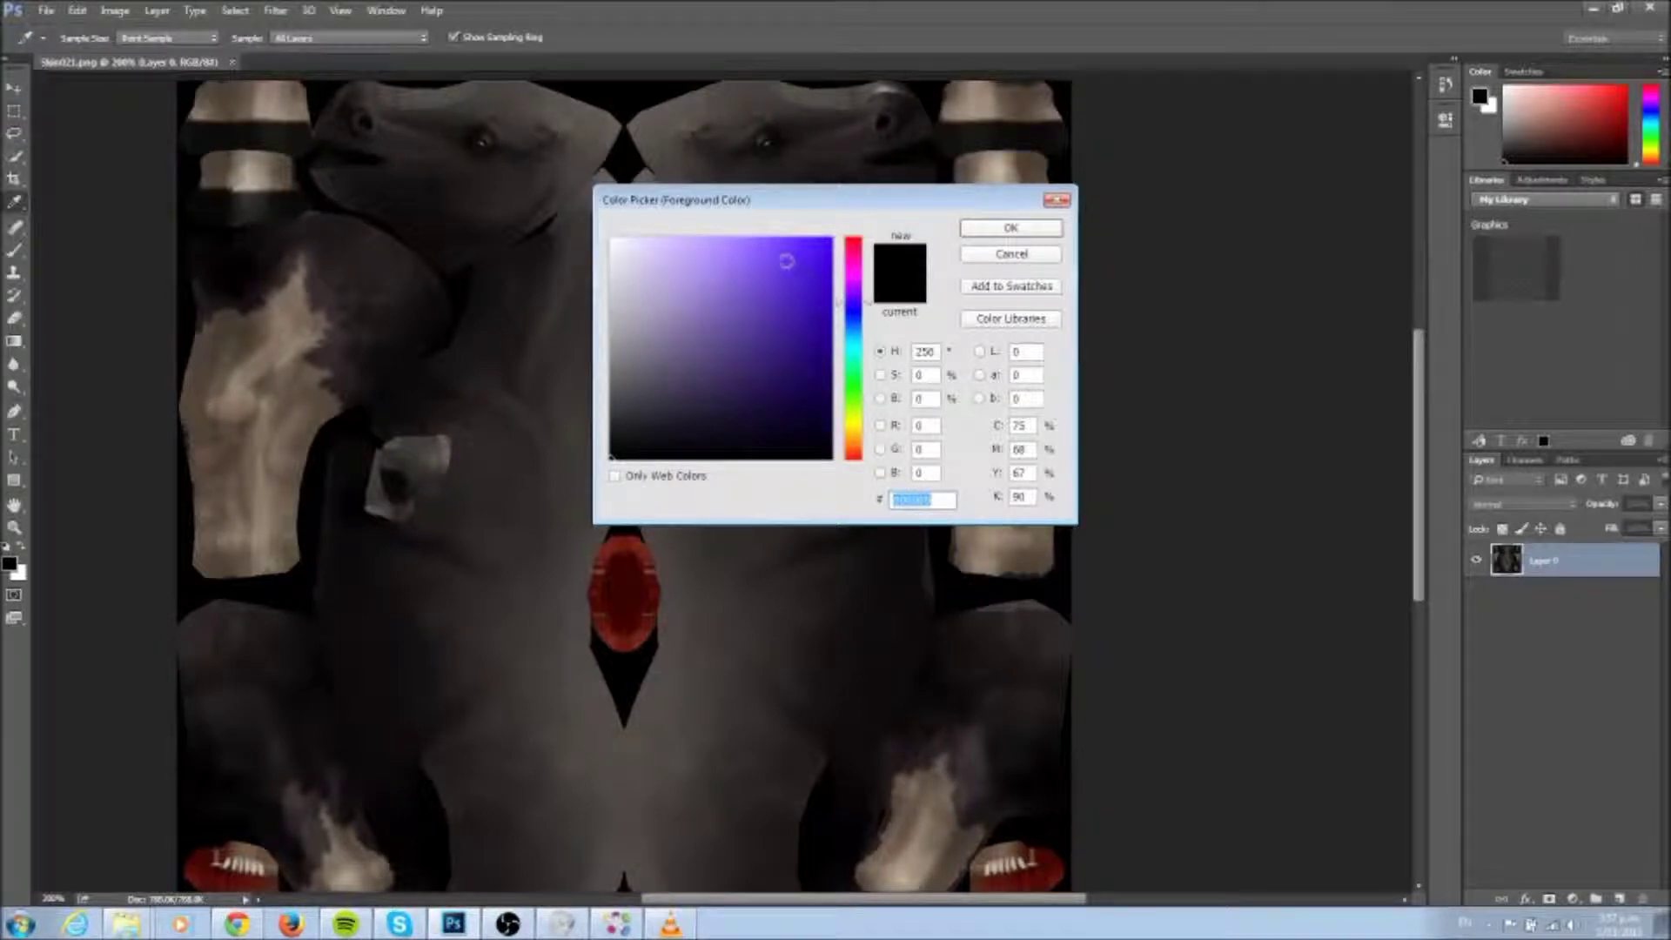
pyautogui.moveTo(691, 290)
pyautogui.mouseDown()
pyautogui.moveTo(738, 272)
pyautogui.moveTo(724, 281)
pyautogui.mouseUp()
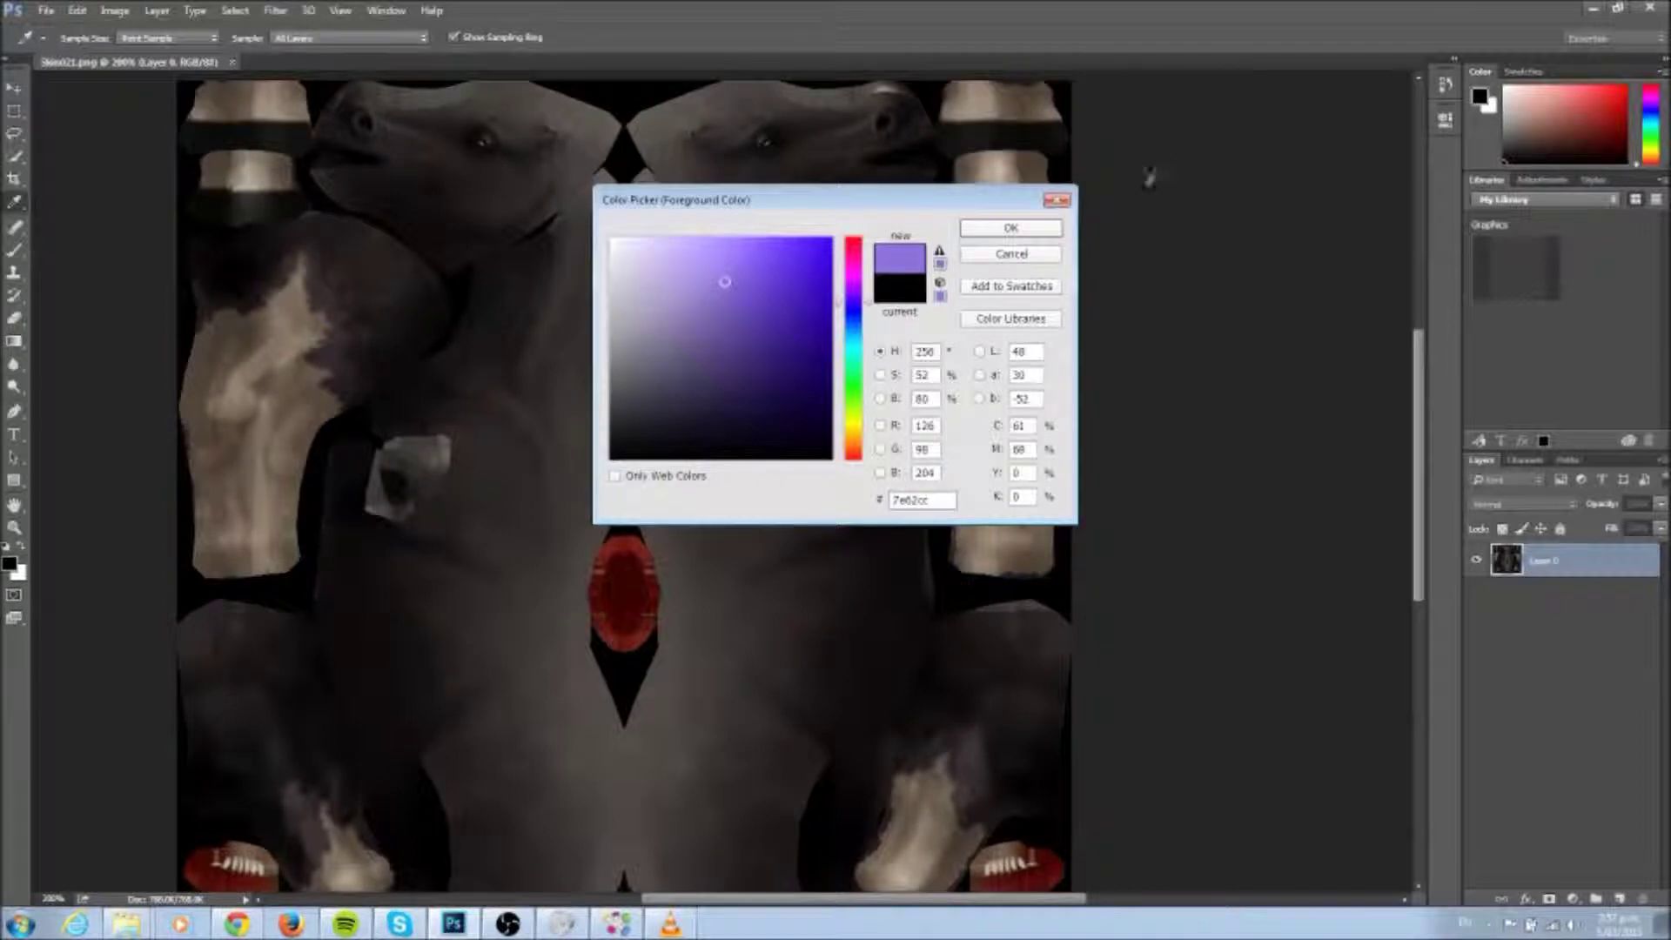
pyautogui.click(1029, 230)
pyautogui.press('z')
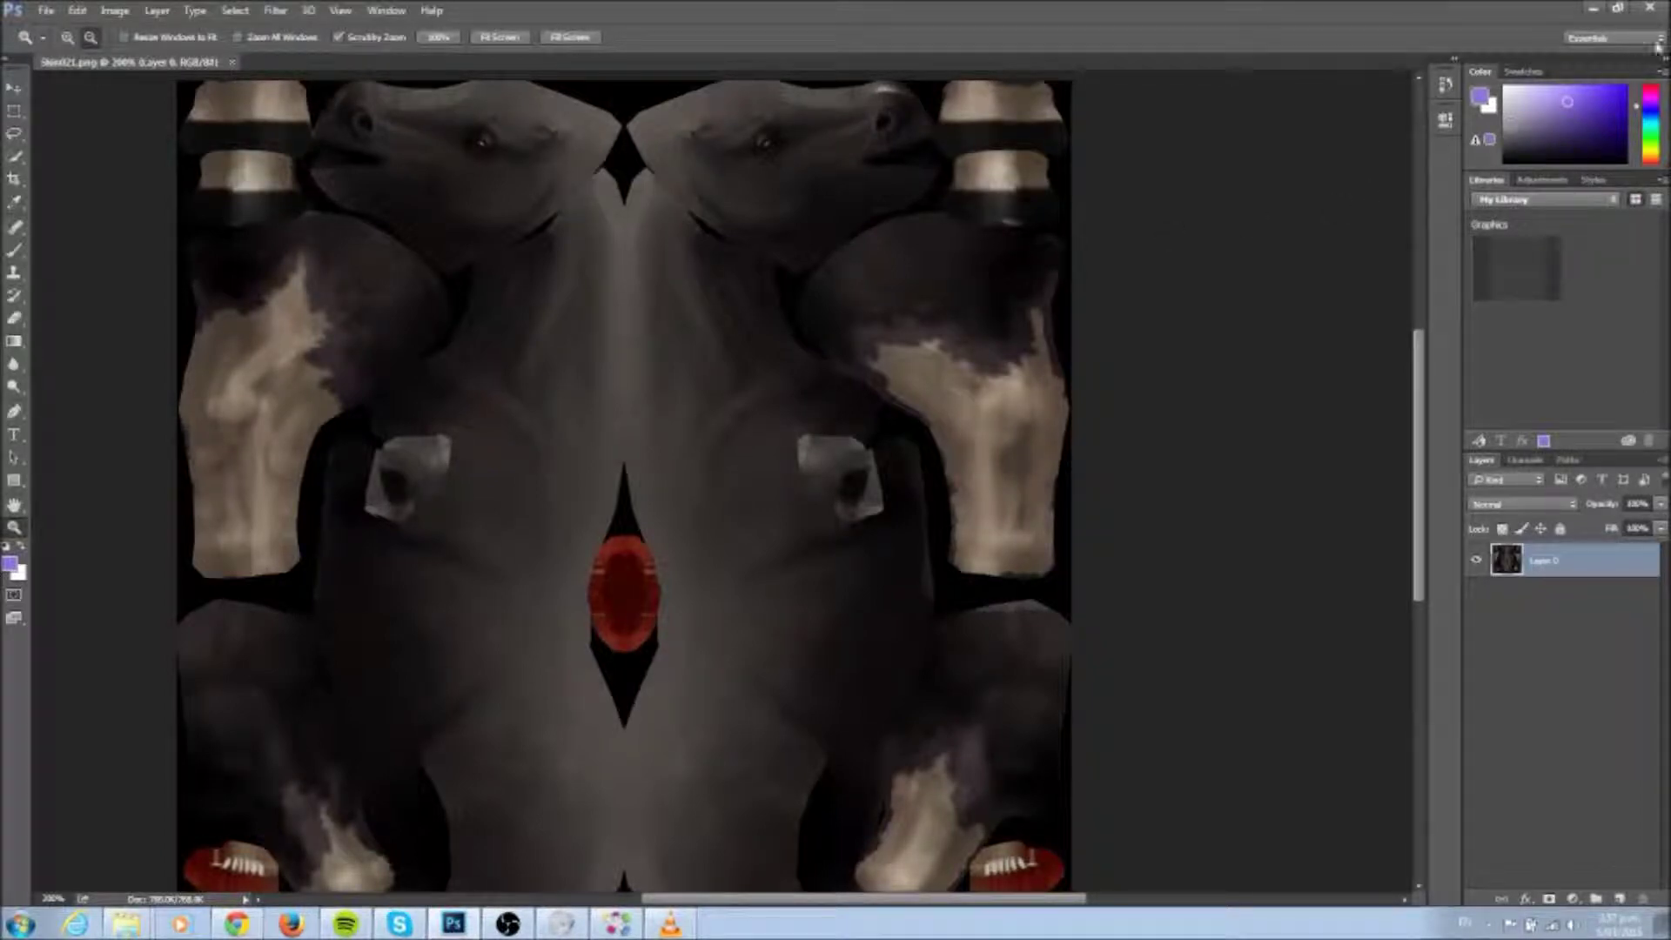
# Step: Darken the foreground colour to a deep violet-blue and select the Brush tool with the 25 px textured tip
pyautogui.click(1578, 120)
pyautogui.moveTo(1579, 122); pyautogui.dragTo(1584, 129)
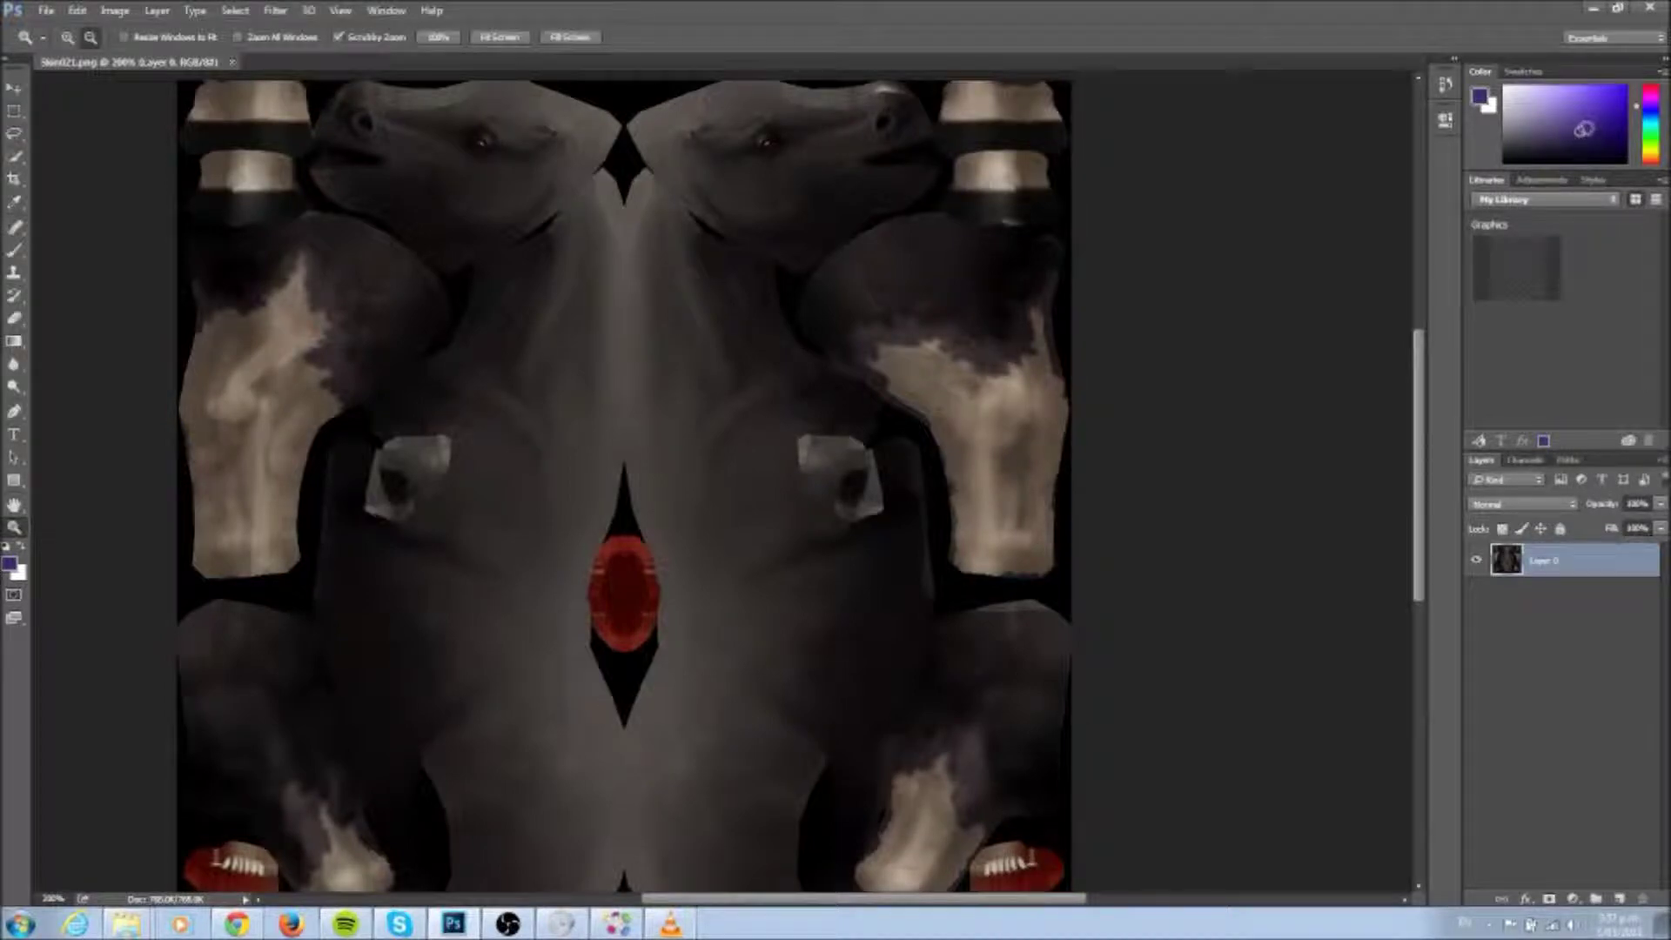
pyautogui.click(16, 253)
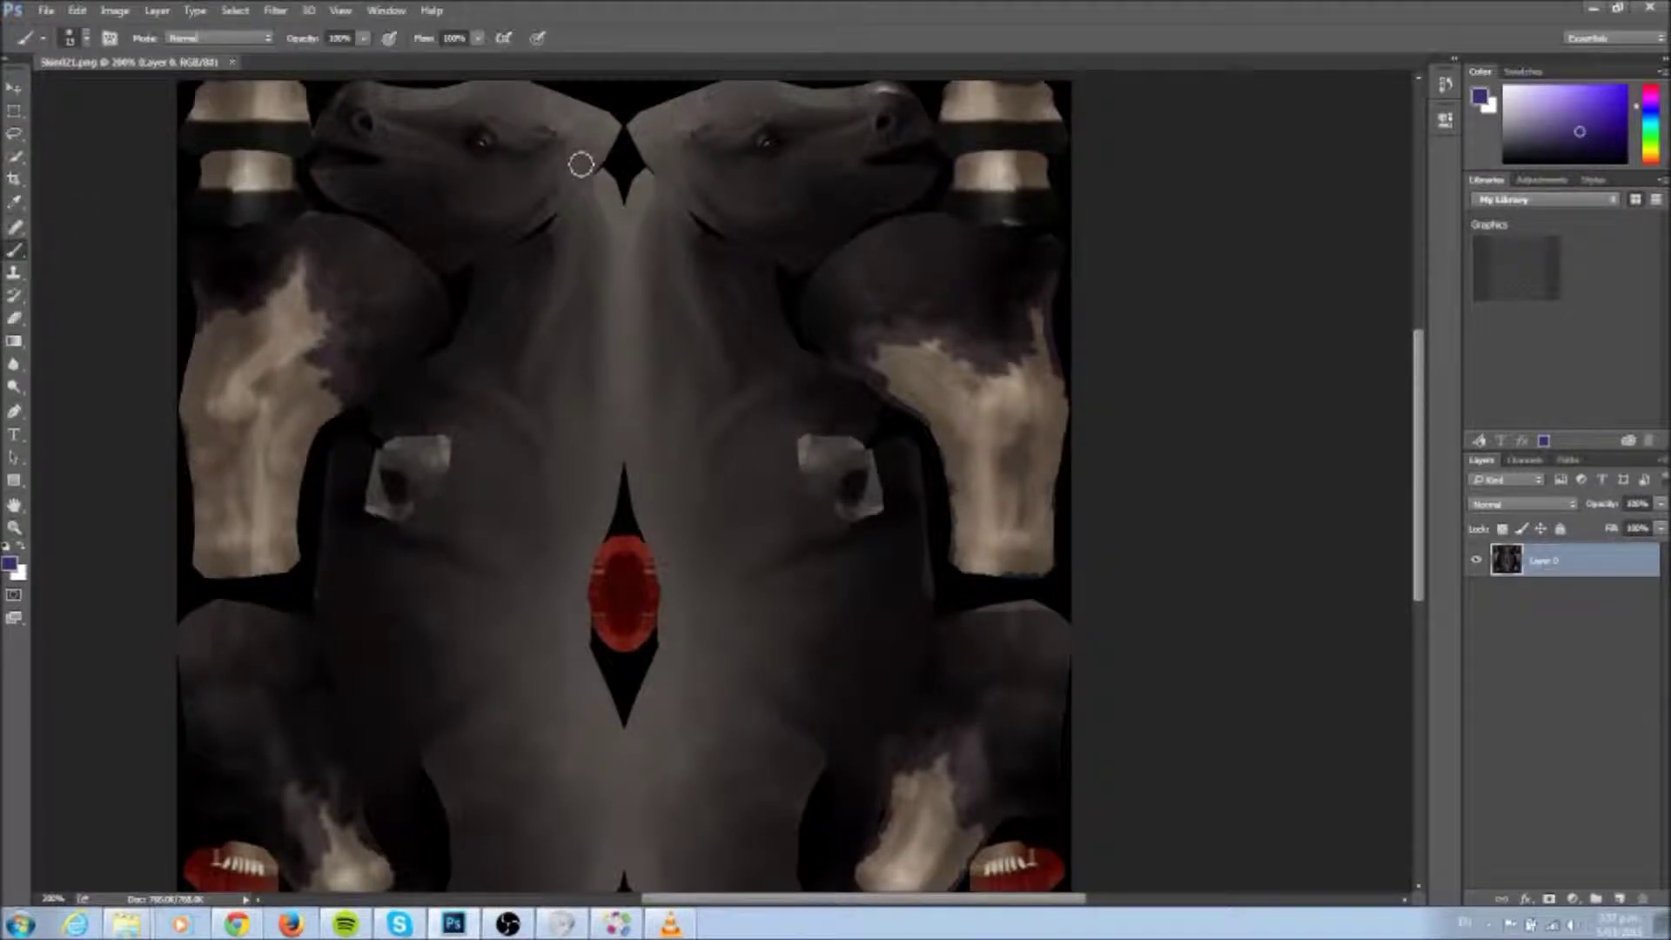
pyautogui.click(88, 39)
pyautogui.moveTo(206, 225); pyautogui.dragTo(208, 233)
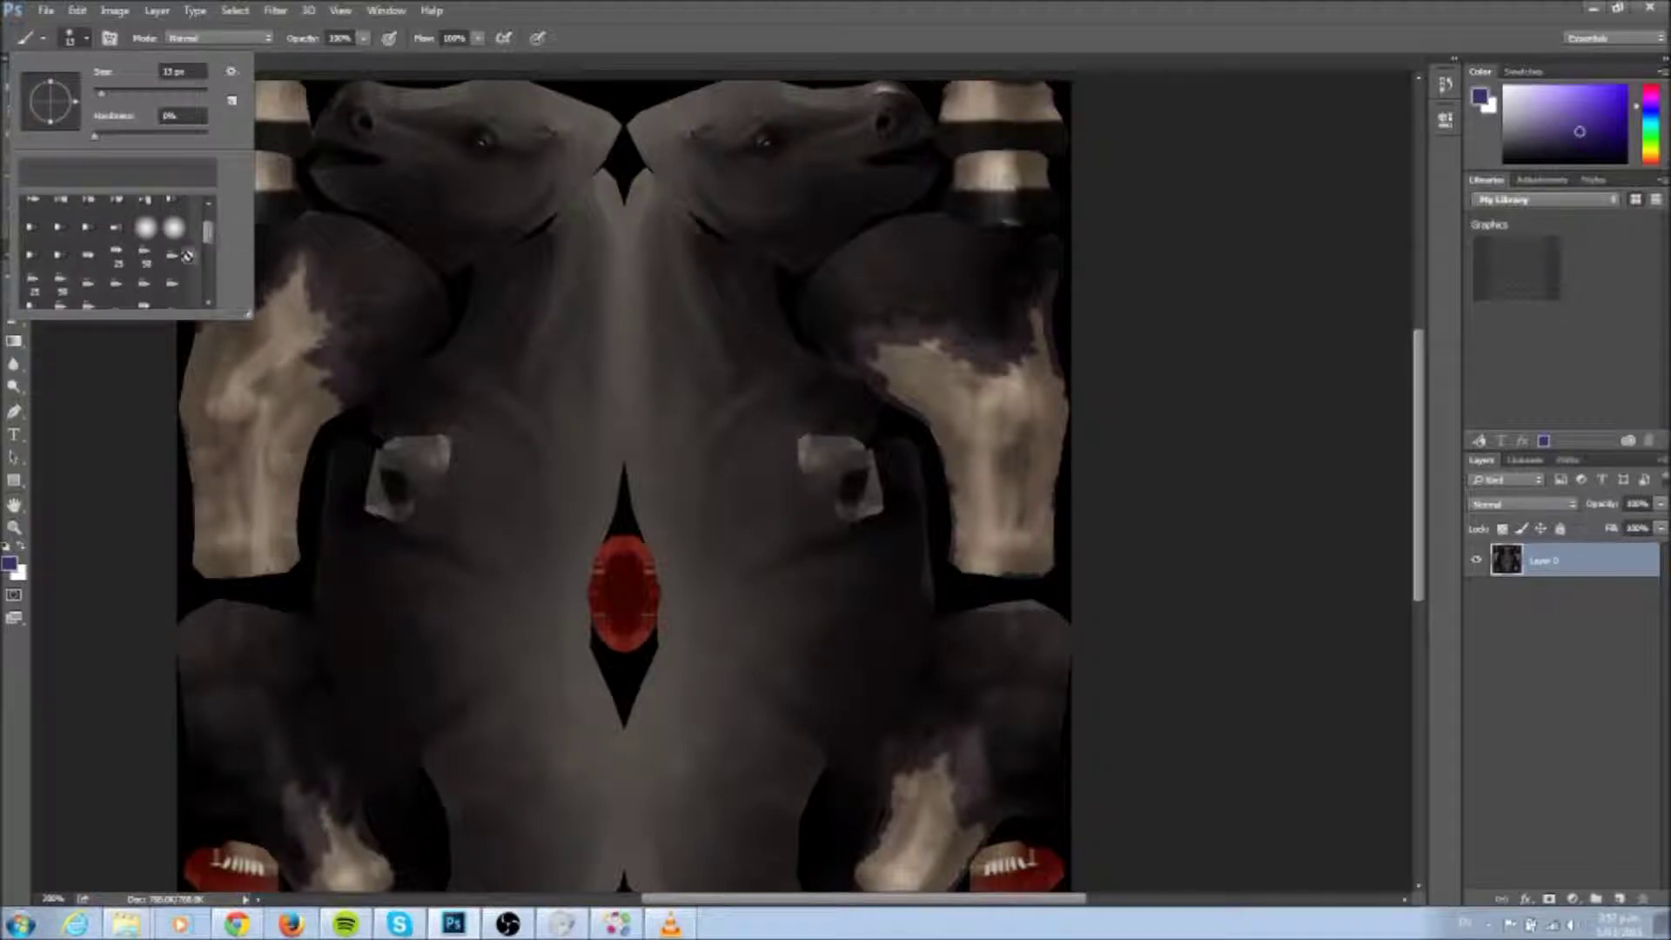
pyautogui.click(117, 261)
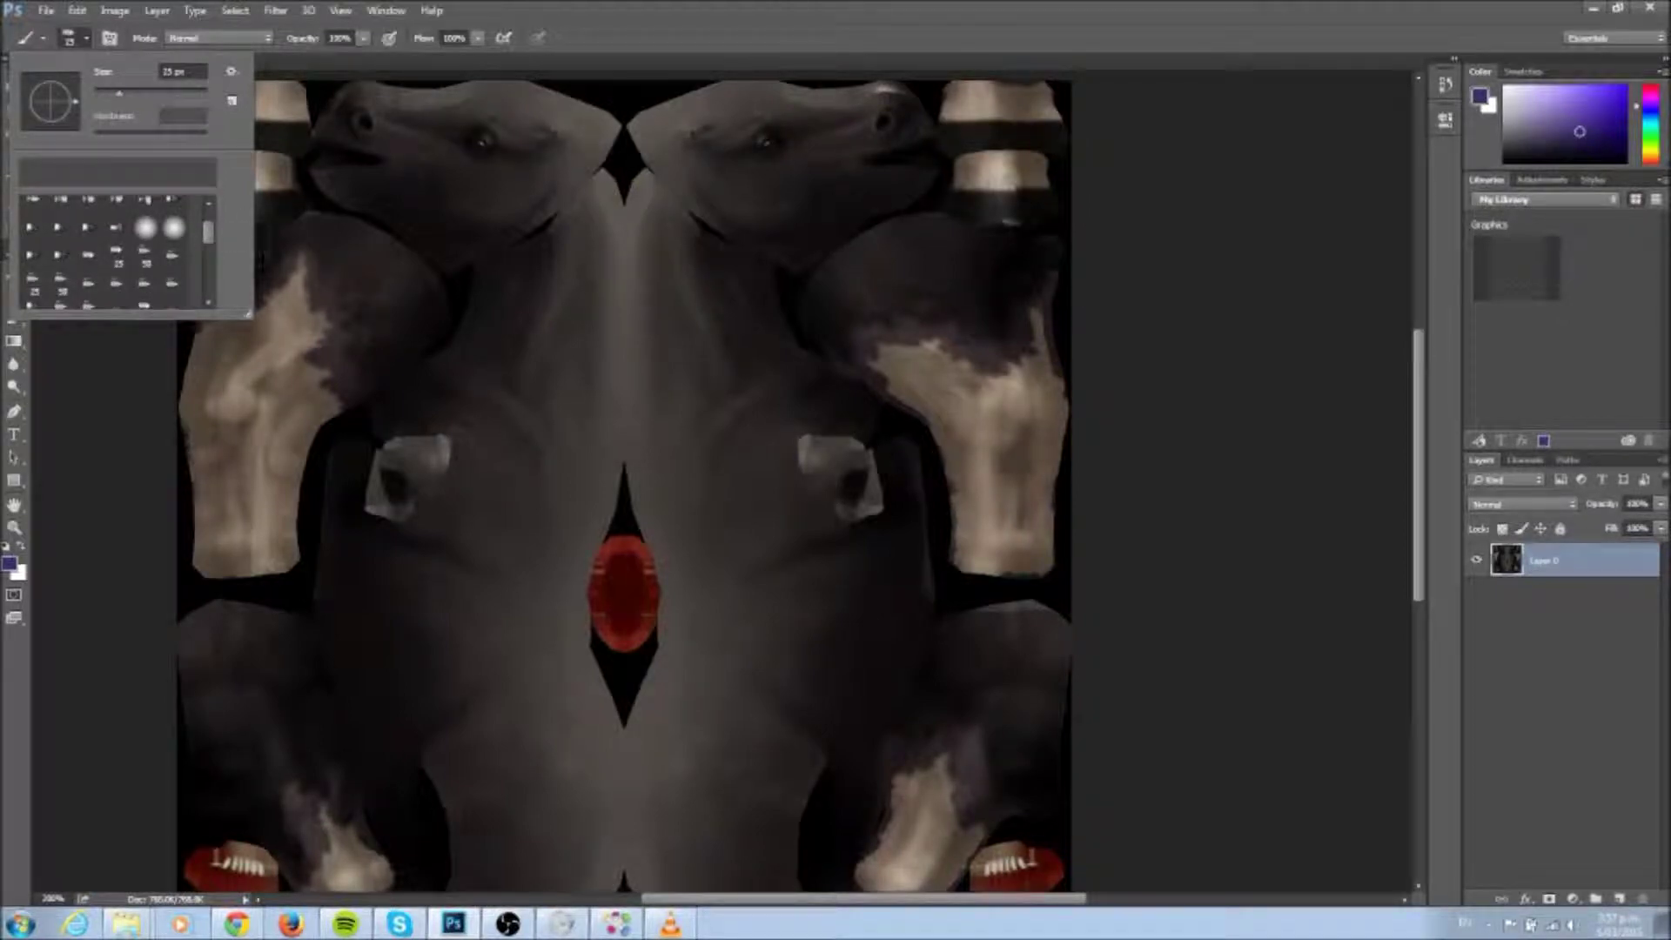
# Step: Try painting a violet patch at full opacity on the dark upper part of the left-hand leg, and undo it
pyautogui.click(358, 280)
pyautogui.moveTo(386, 265)
pyautogui.mouseDown()
pyautogui.moveTo(339, 276)
pyautogui.moveTo(346, 248)
pyautogui.moveTo(378, 291)
pyautogui.moveTo(368, 279)
pyautogui.mouseUp()
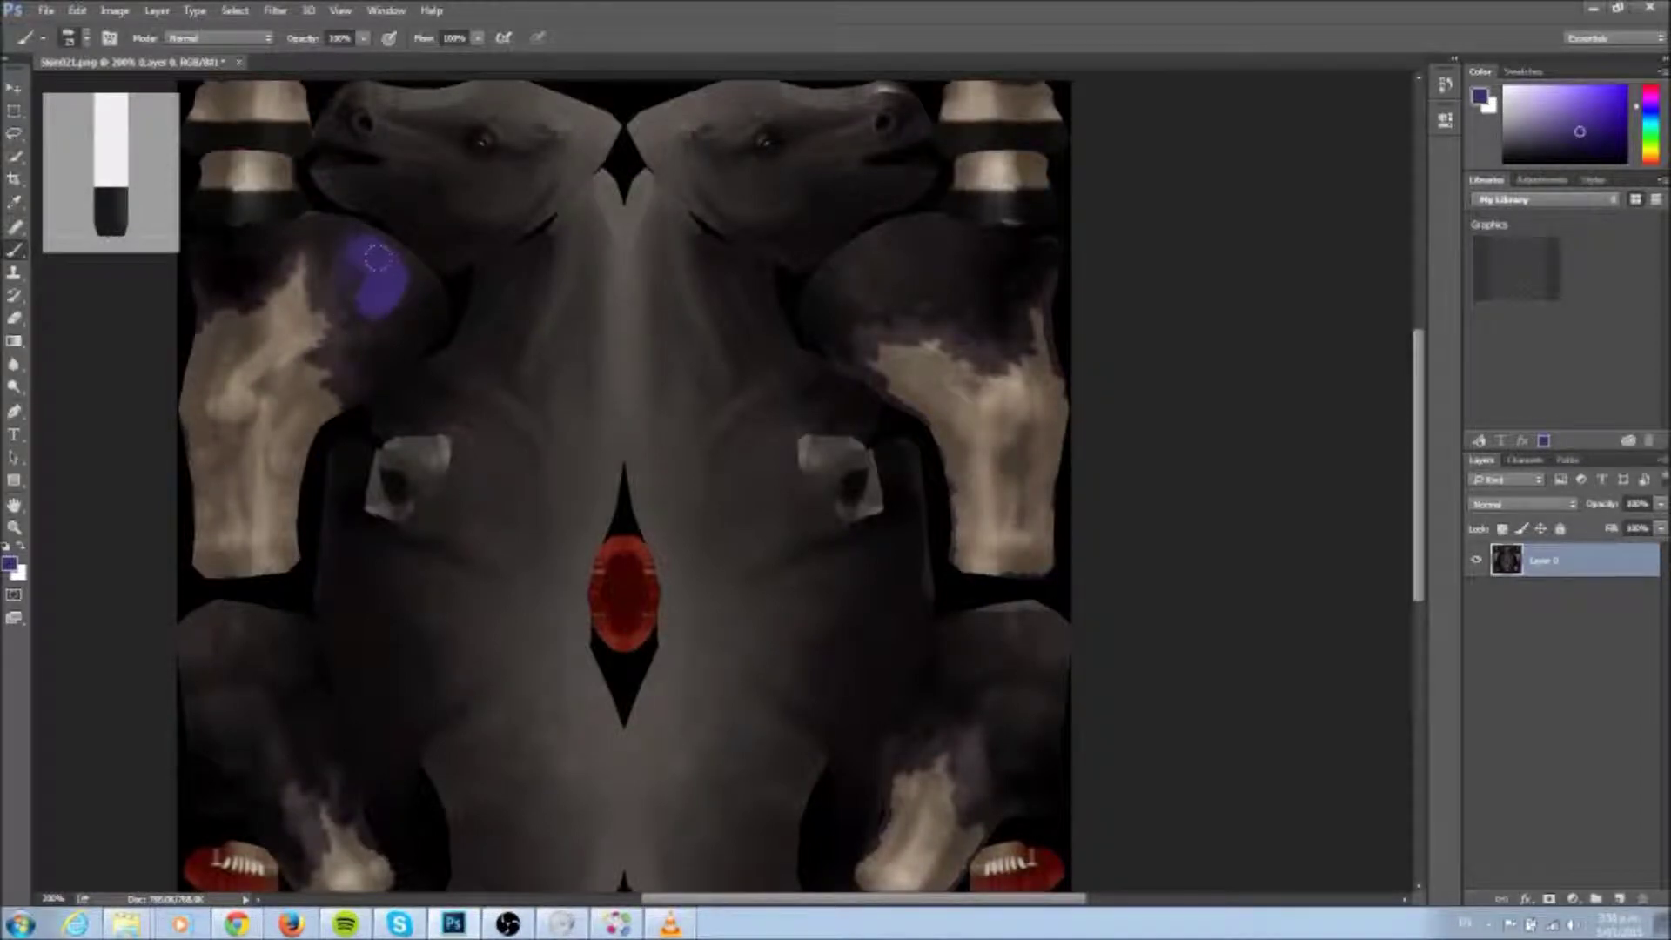
pyautogui.hotkey('ctrl', 'z')
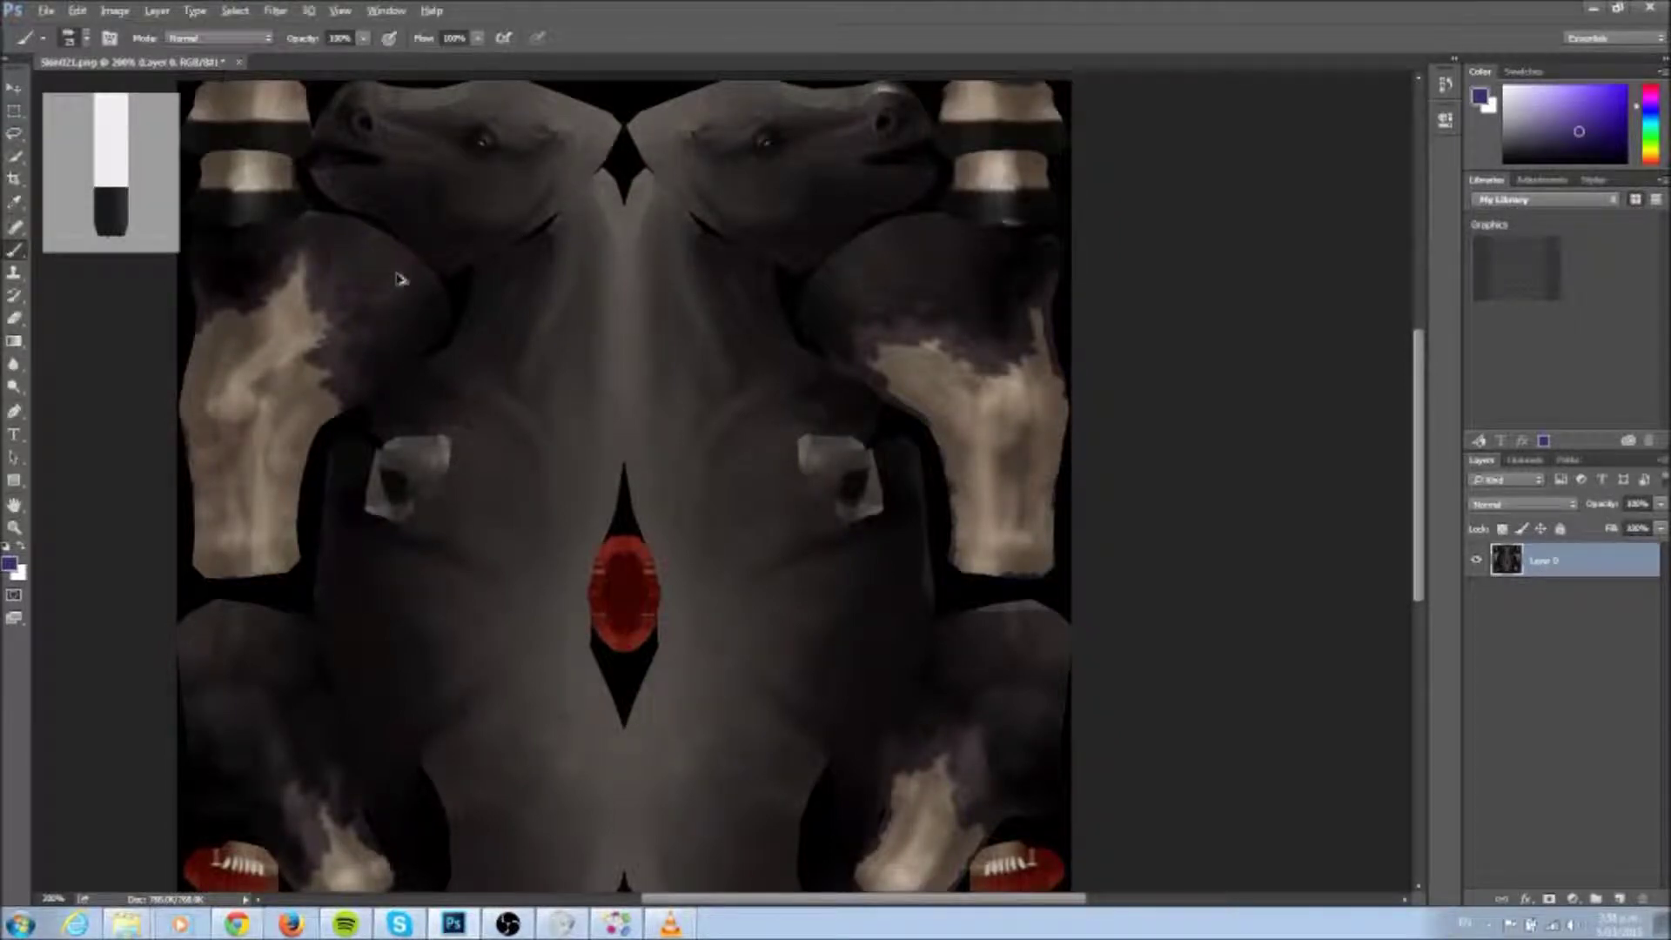
# Step: Lower the brush opacity and paint a translucent violet patch on the dark upper part of the left-hand leg
pyautogui.click(363, 38)
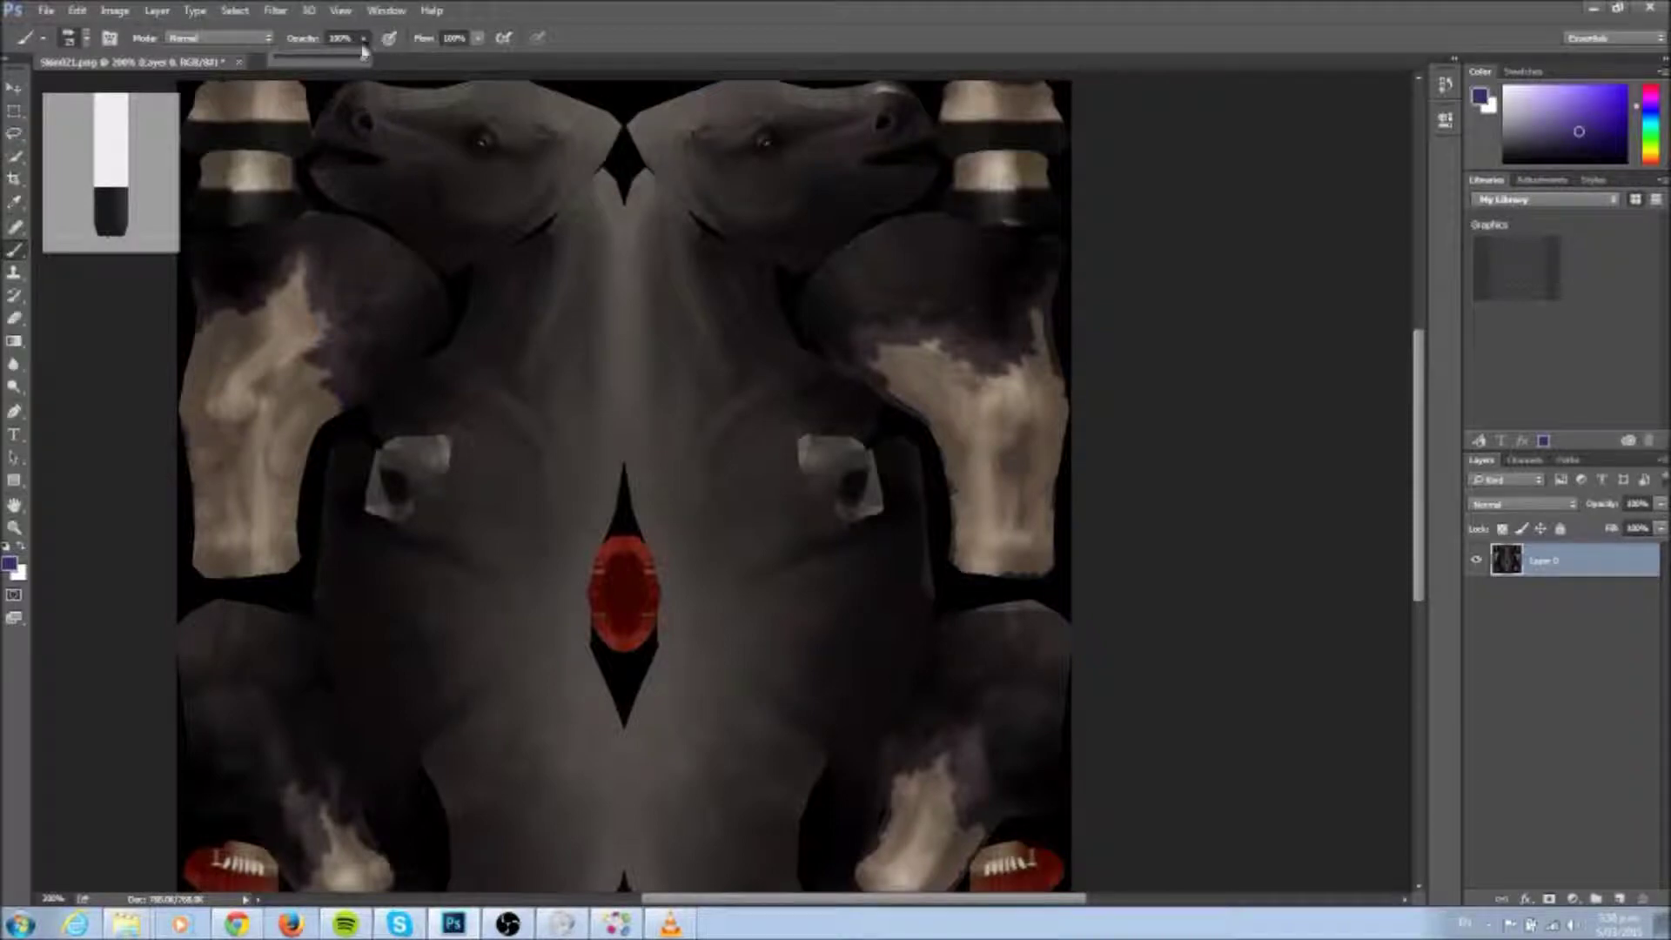
pyautogui.moveTo(362, 63); pyautogui.dragTo(322, 60)
pyautogui.click(384, 284)
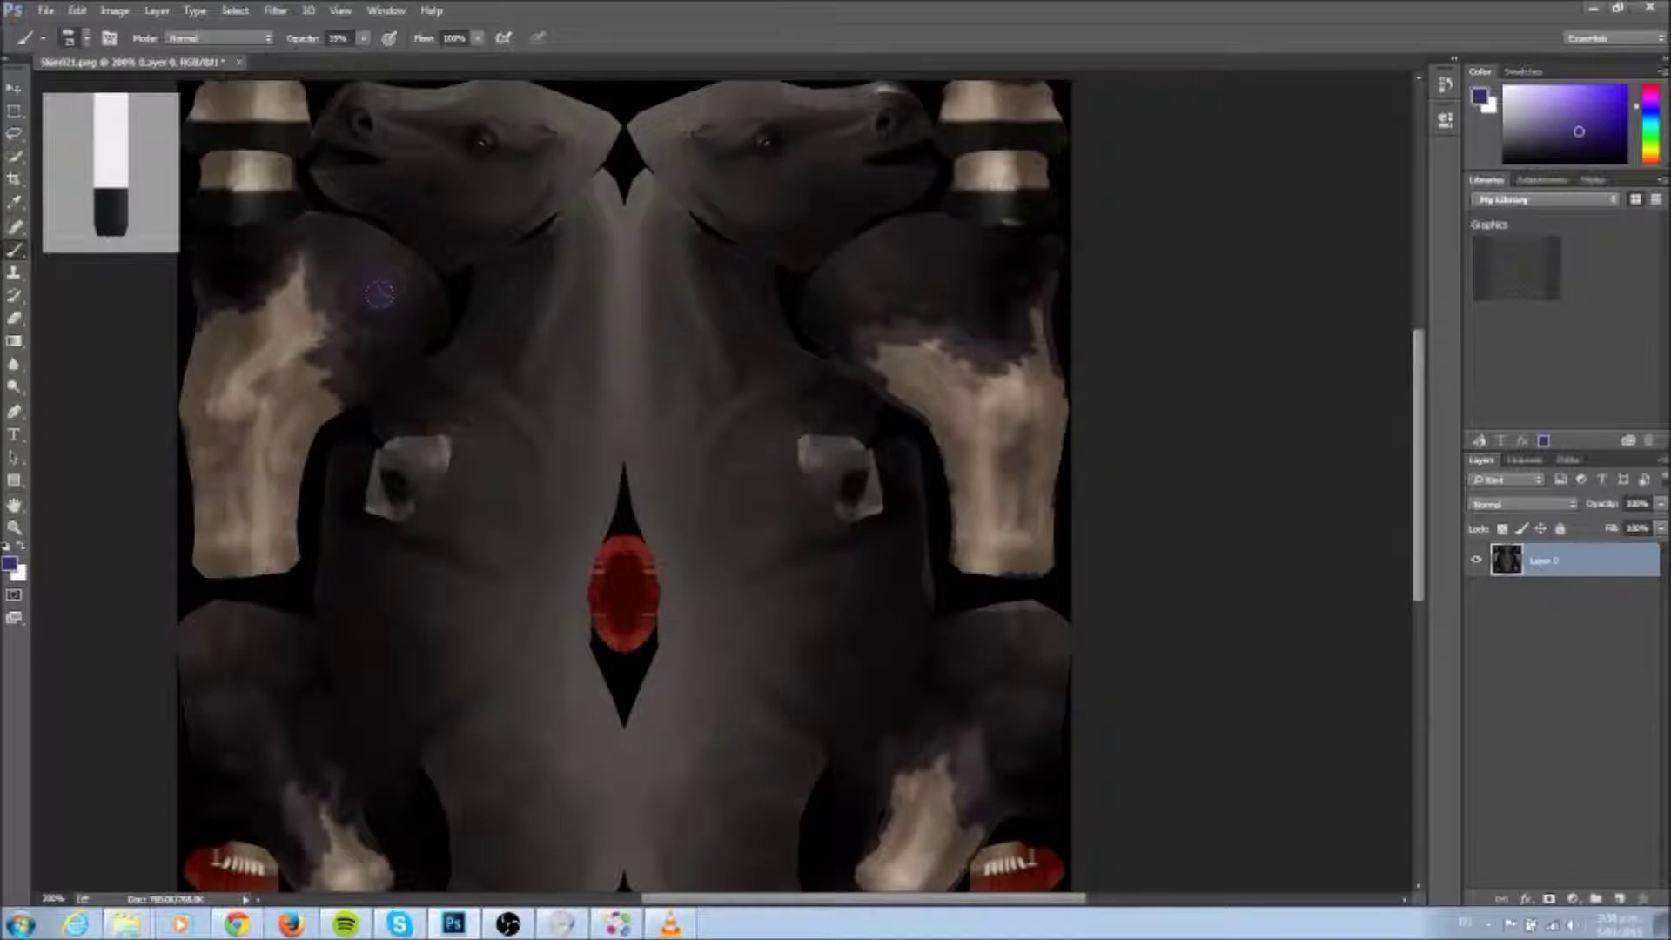
pyautogui.moveTo(376, 301); pyautogui.dragTo(409, 339)
# Step: Pick a darker shade and extend the violet shading across the upper left-hand leg, the nearby cheek and the neck edge
pyautogui.moveTo(1591, 145); pyautogui.dragTo(1570, 160)
pyautogui.moveTo(396, 344); pyautogui.dragTo(460, 365)
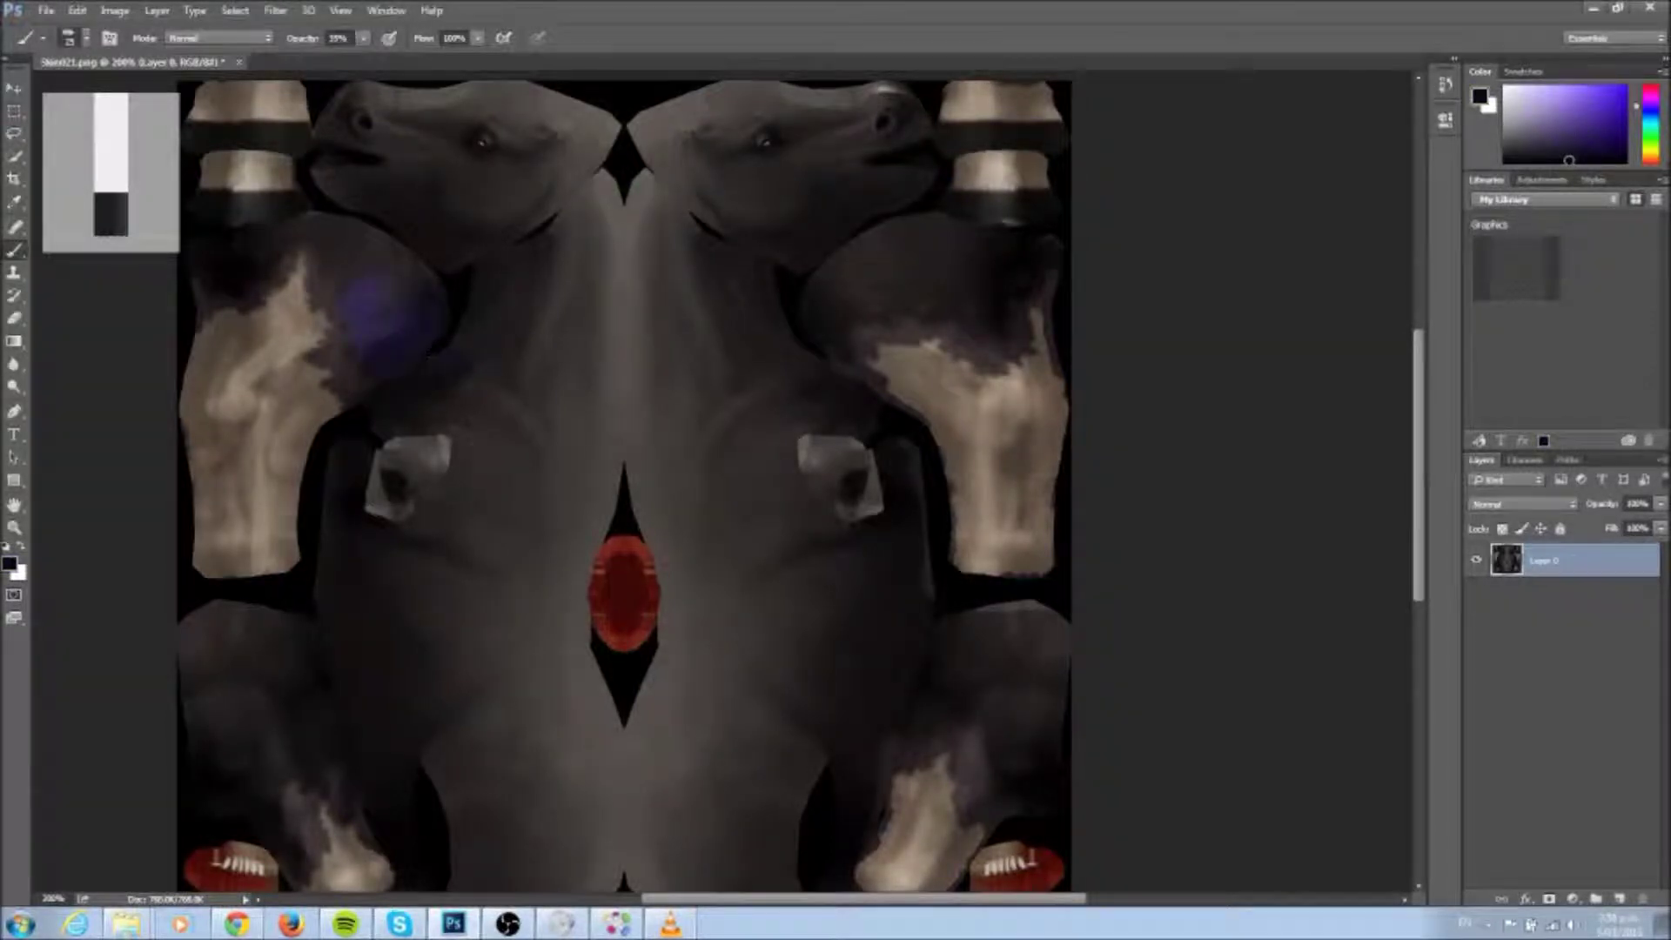
pyautogui.click(515, 270)
pyautogui.click(426, 196)
pyautogui.keyDown('alt'); pyautogui.click(376, 306); pyautogui.keyUp('alt')
pyautogui.moveTo(408, 274); pyautogui.dragTo(335, 248)
pyautogui.keyDown('alt'); pyautogui.click(321, 289); pyautogui.keyUp('alt')
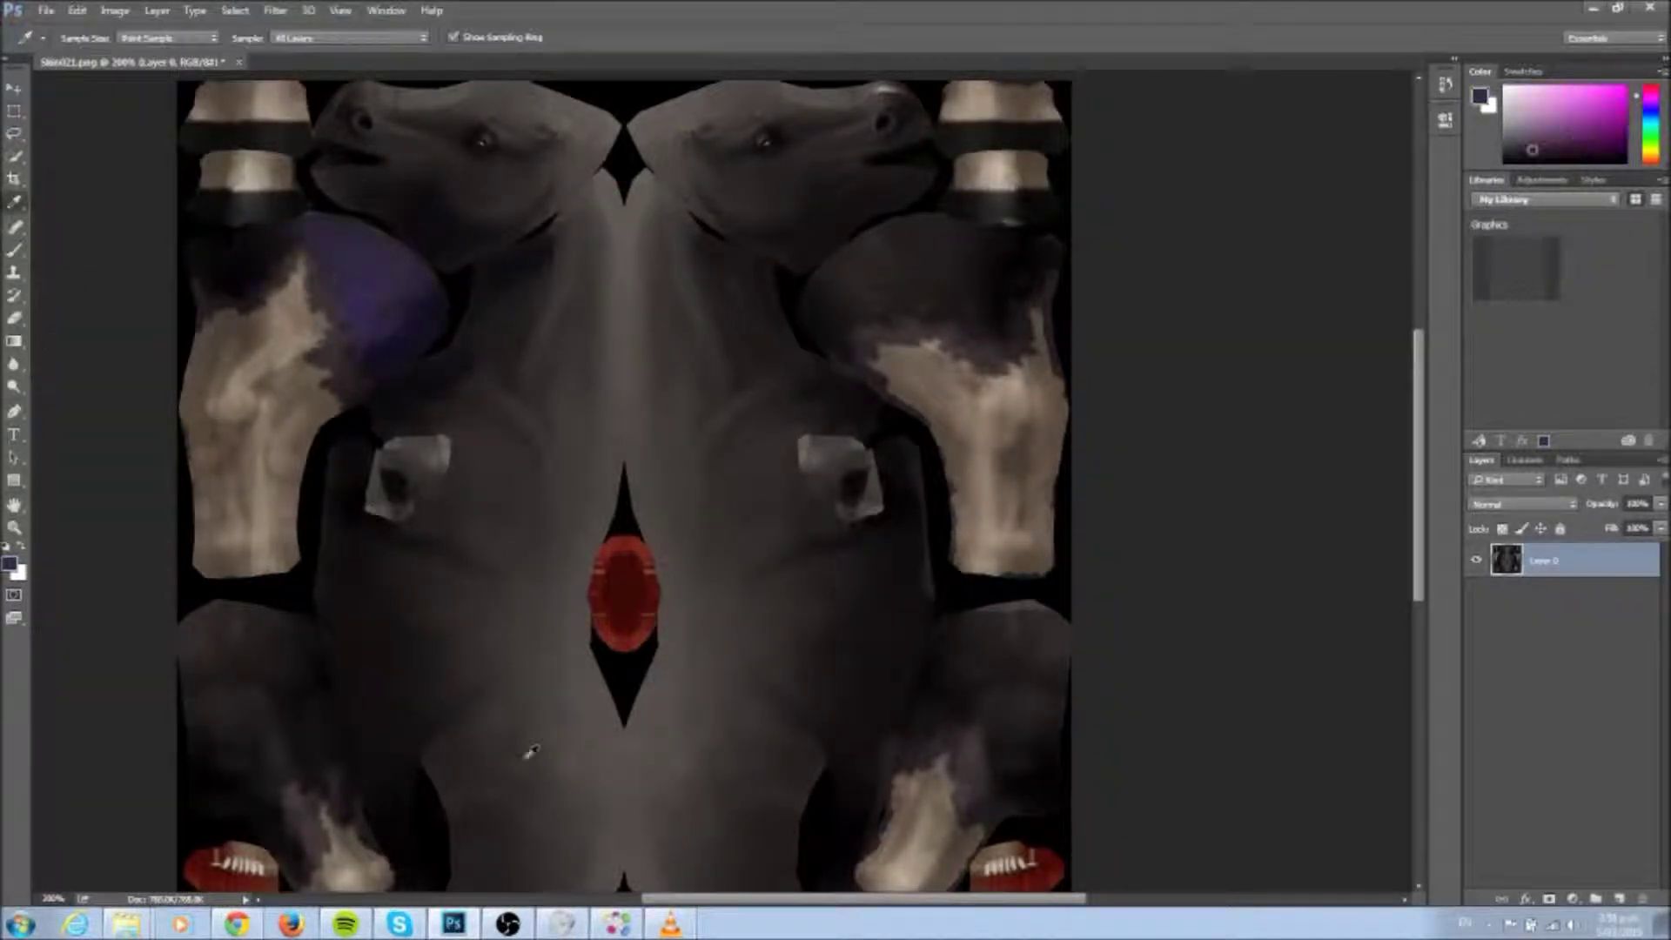
# Step: Paint dark purple-grey over the pale marking on the left-hand leg and blend its edges with the Smudge tool
pyautogui.moveTo(309, 357); pyautogui.dragTo(269, 306)
pyautogui.moveTo(199, 366); pyautogui.dragTo(283, 409)
pyautogui.moveTo(287, 422); pyautogui.dragTo(225, 491)
pyautogui.click(14, 364)
pyautogui.click(78, 38)
pyautogui.click(80, 37)
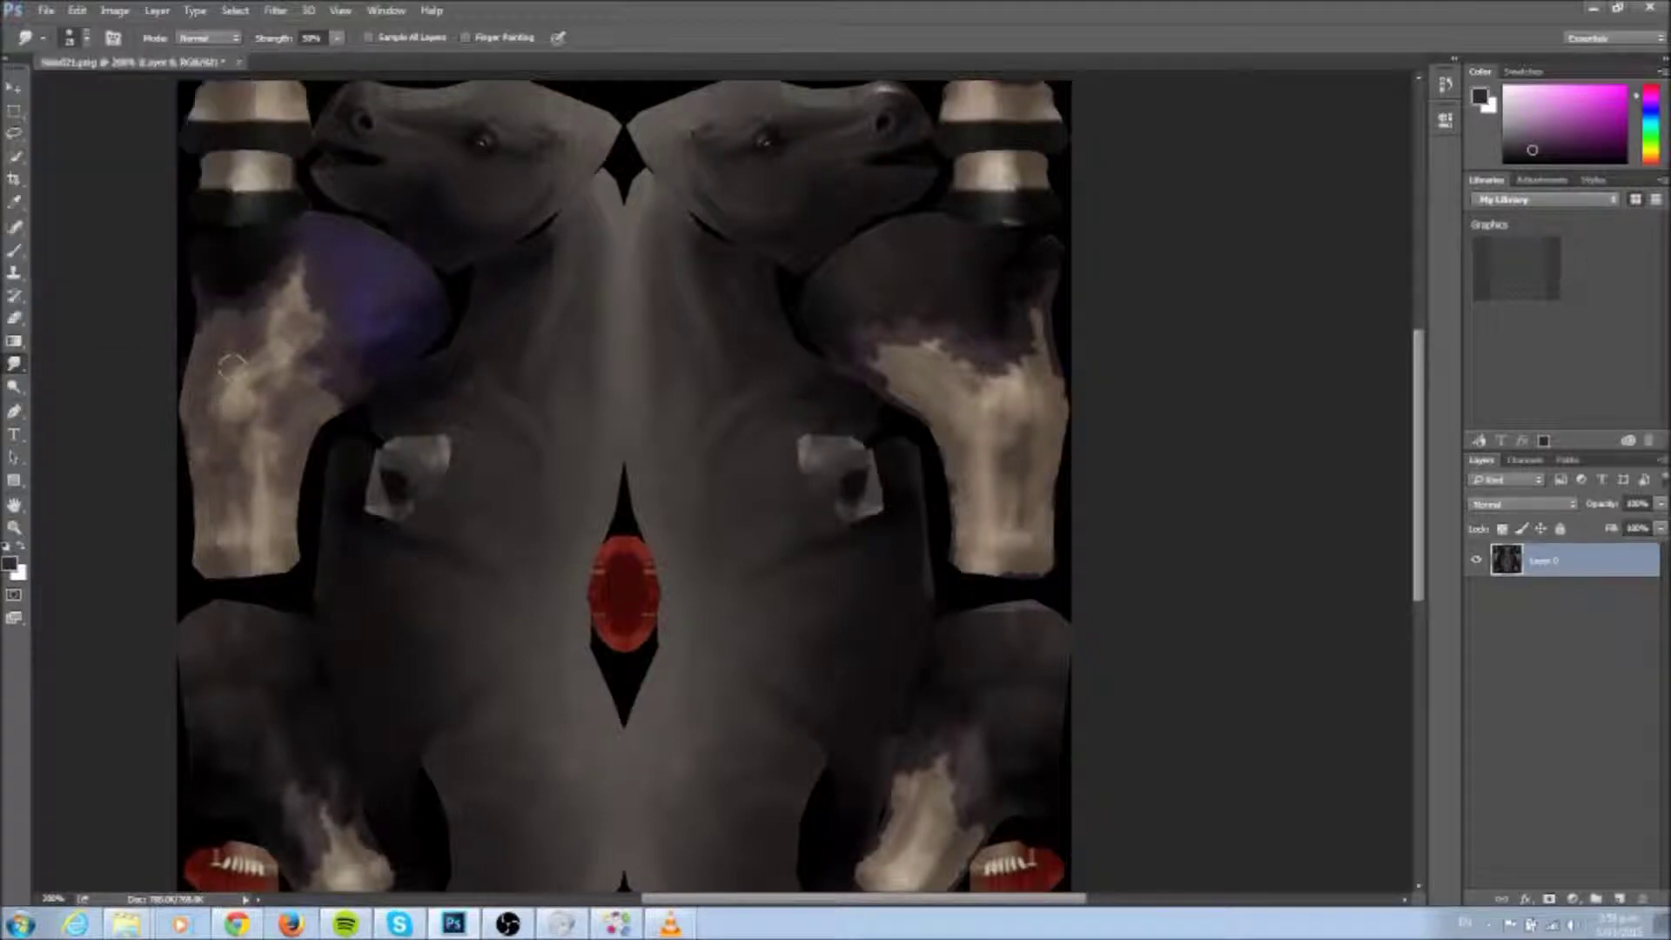
pyautogui.moveTo(305, 361); pyautogui.dragTo(248, 355)
# Step: Adjust the brush opacity and tint the right-hand upper leg, both sides of the neck and the body with soft violet
pyautogui.moveTo(364, 38); pyautogui.dragTo(347, 60)
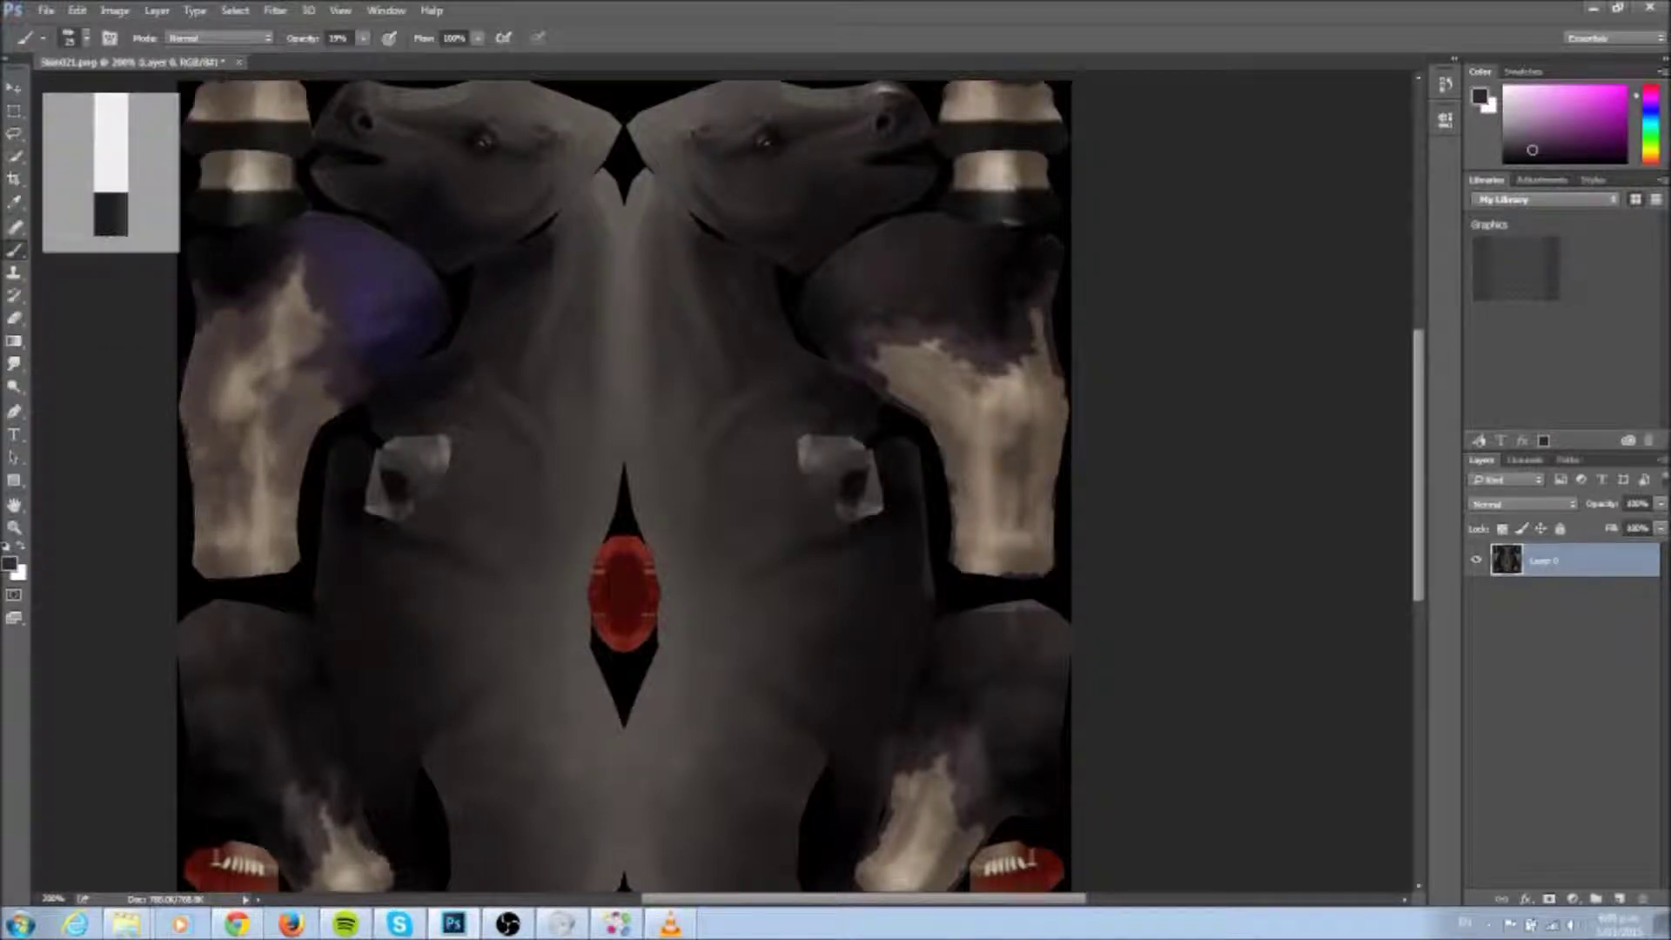
pyautogui.keyDown('alt'); pyautogui.click(329, 265); pyautogui.keyUp('alt')
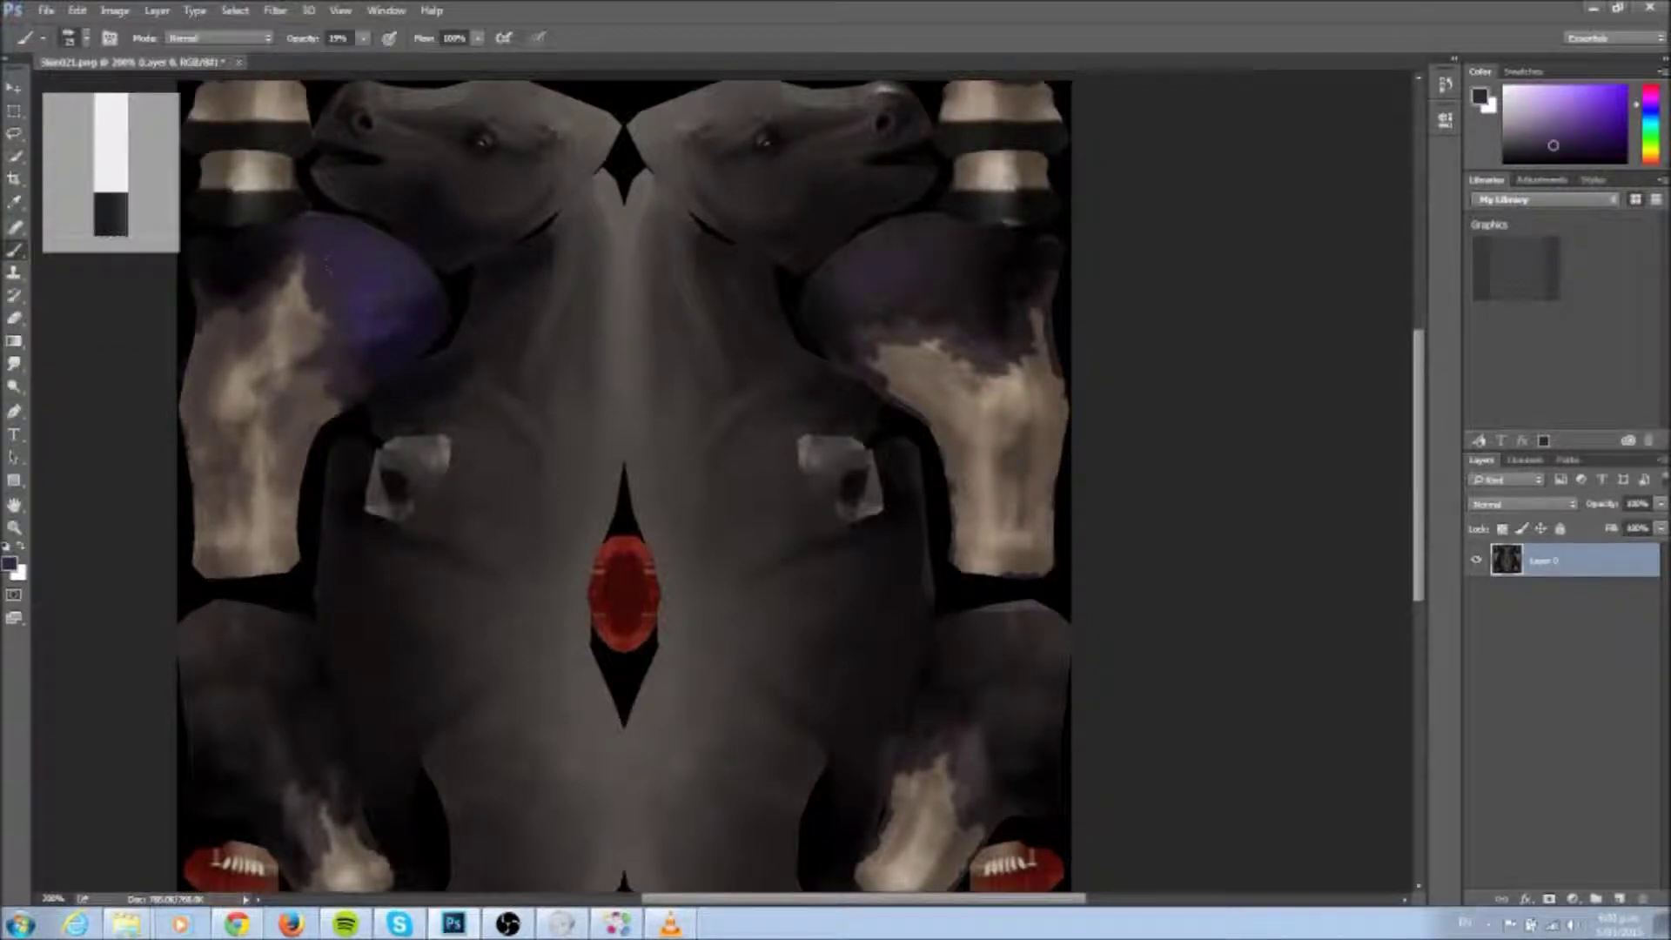
pyautogui.moveTo(676, 174)
pyautogui.mouseDown()
pyautogui.moveTo(676, 131)
pyautogui.moveTo(450, 98)
pyautogui.mouseUp()
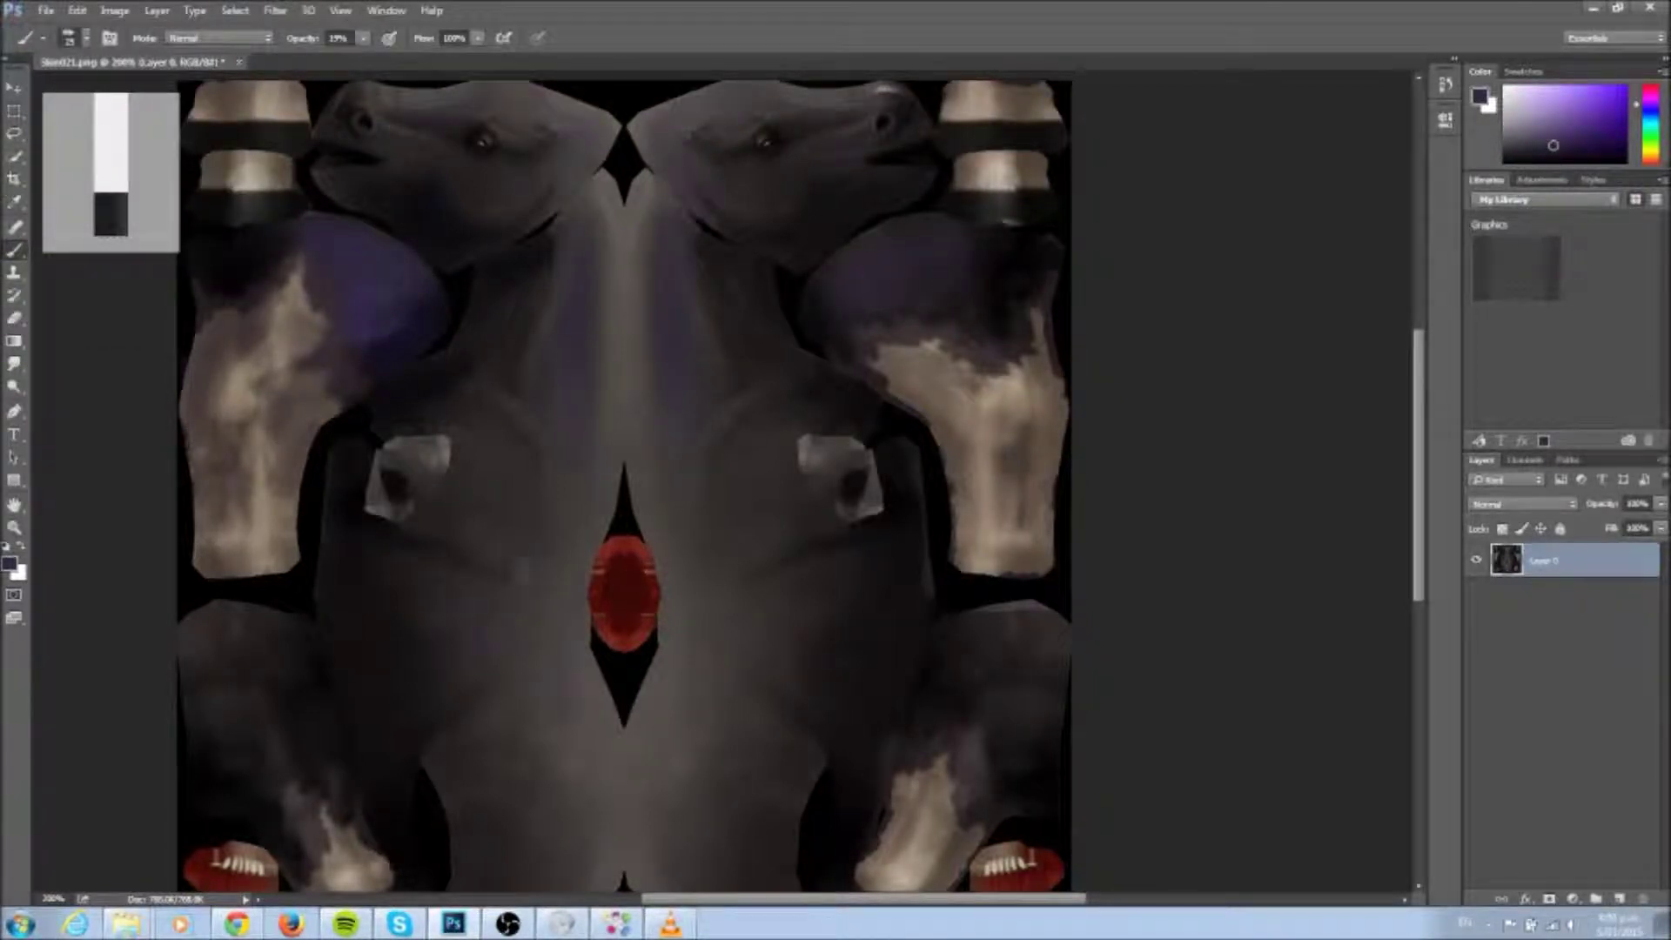
pyautogui.moveTo(688, 649); pyautogui.dragTo(697, 689)
pyautogui.scroll(-1, 445, 298)
pyautogui.keyDown('alt'); pyautogui.click(446, 298); pyautogui.keyUp('alt')
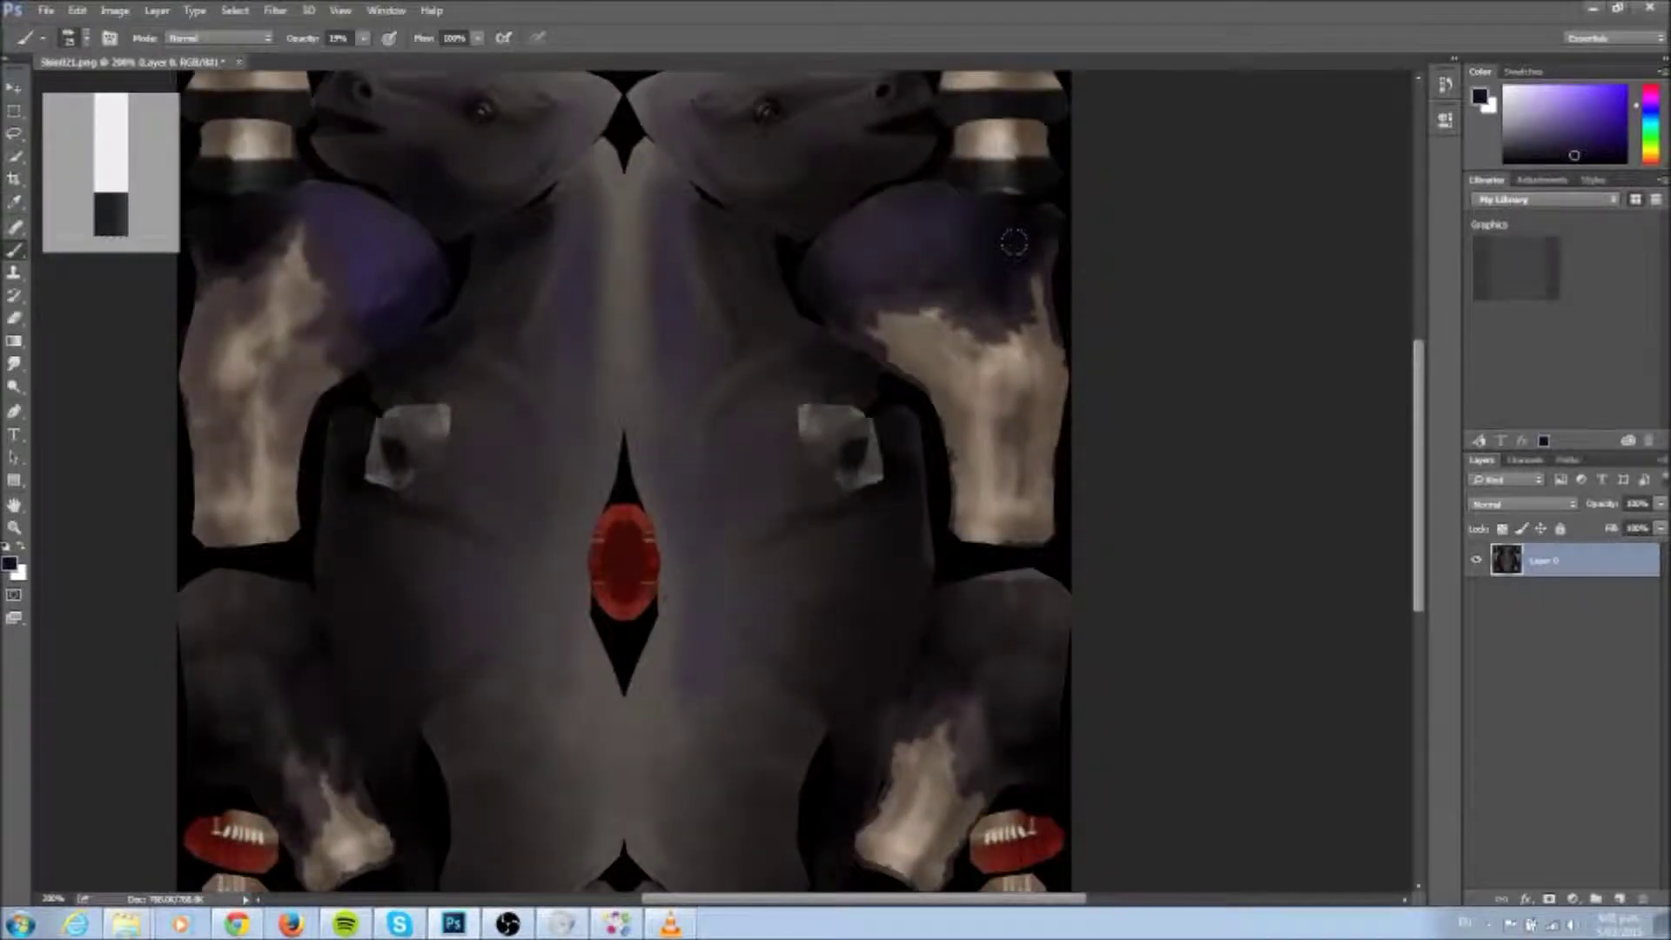
pyautogui.scroll(-3, 802, 522)
pyautogui.keyDown('alt'); pyautogui.click(802, 522); pyautogui.keyUp('alt')
# Step: Change the foreground colour to light grey and then to dark grey, with the brush opacity lowered to 9%
pyautogui.click(9, 564)
pyautogui.click(642, 292)
pyautogui.press('Return')
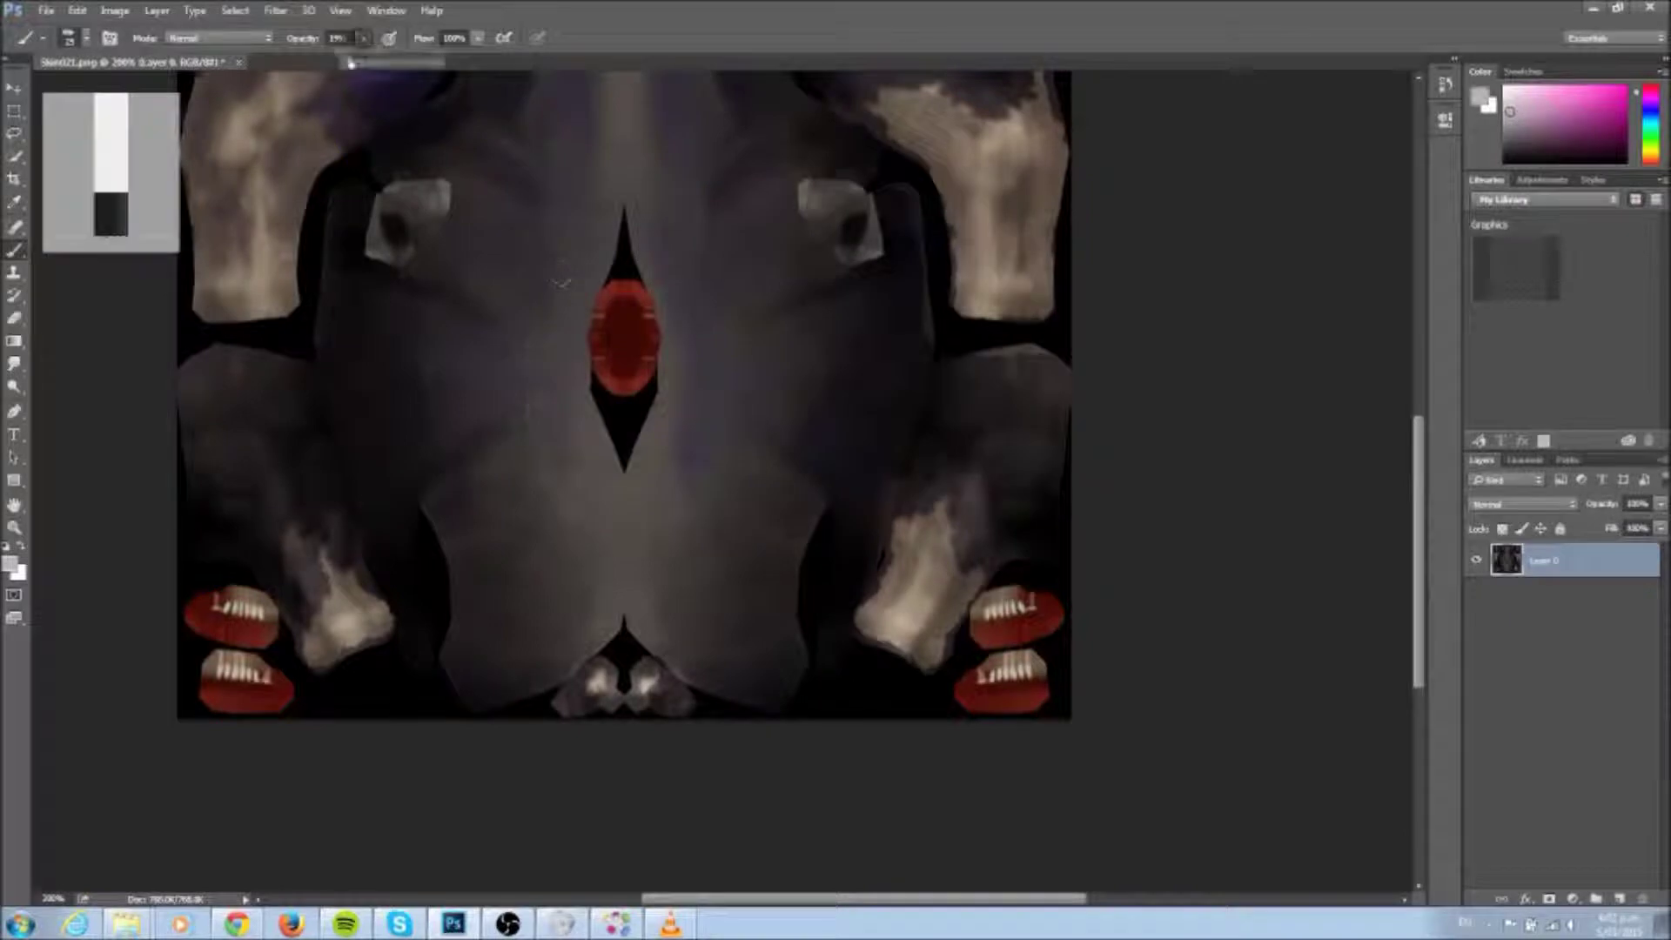
pyautogui.click(10, 564)
pyautogui.click(631, 414)
pyautogui.press('Return')
pyautogui.click(10, 564)
pyautogui.press('Escape')
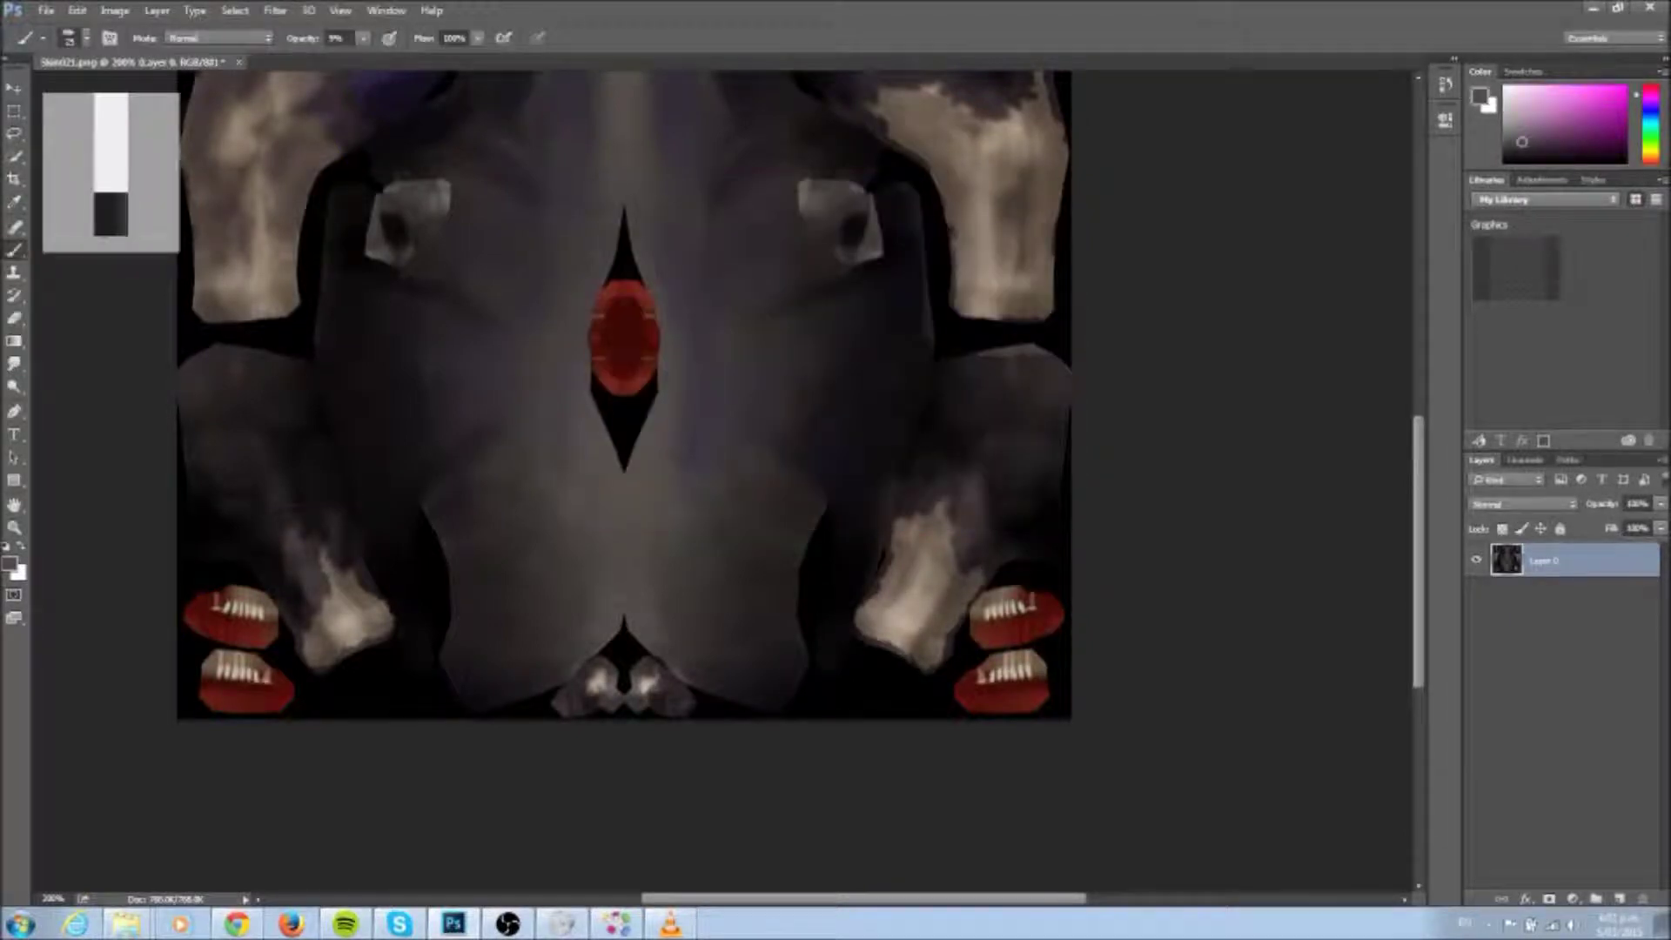
# Step: Switch the foreground colour to white, choose the 11 px brush tip and dab it on the left side of the body
pyautogui.moveTo(1417, 486); pyautogui.dragTo(1446, 377)
pyautogui.scroll(-6, 426, 396)
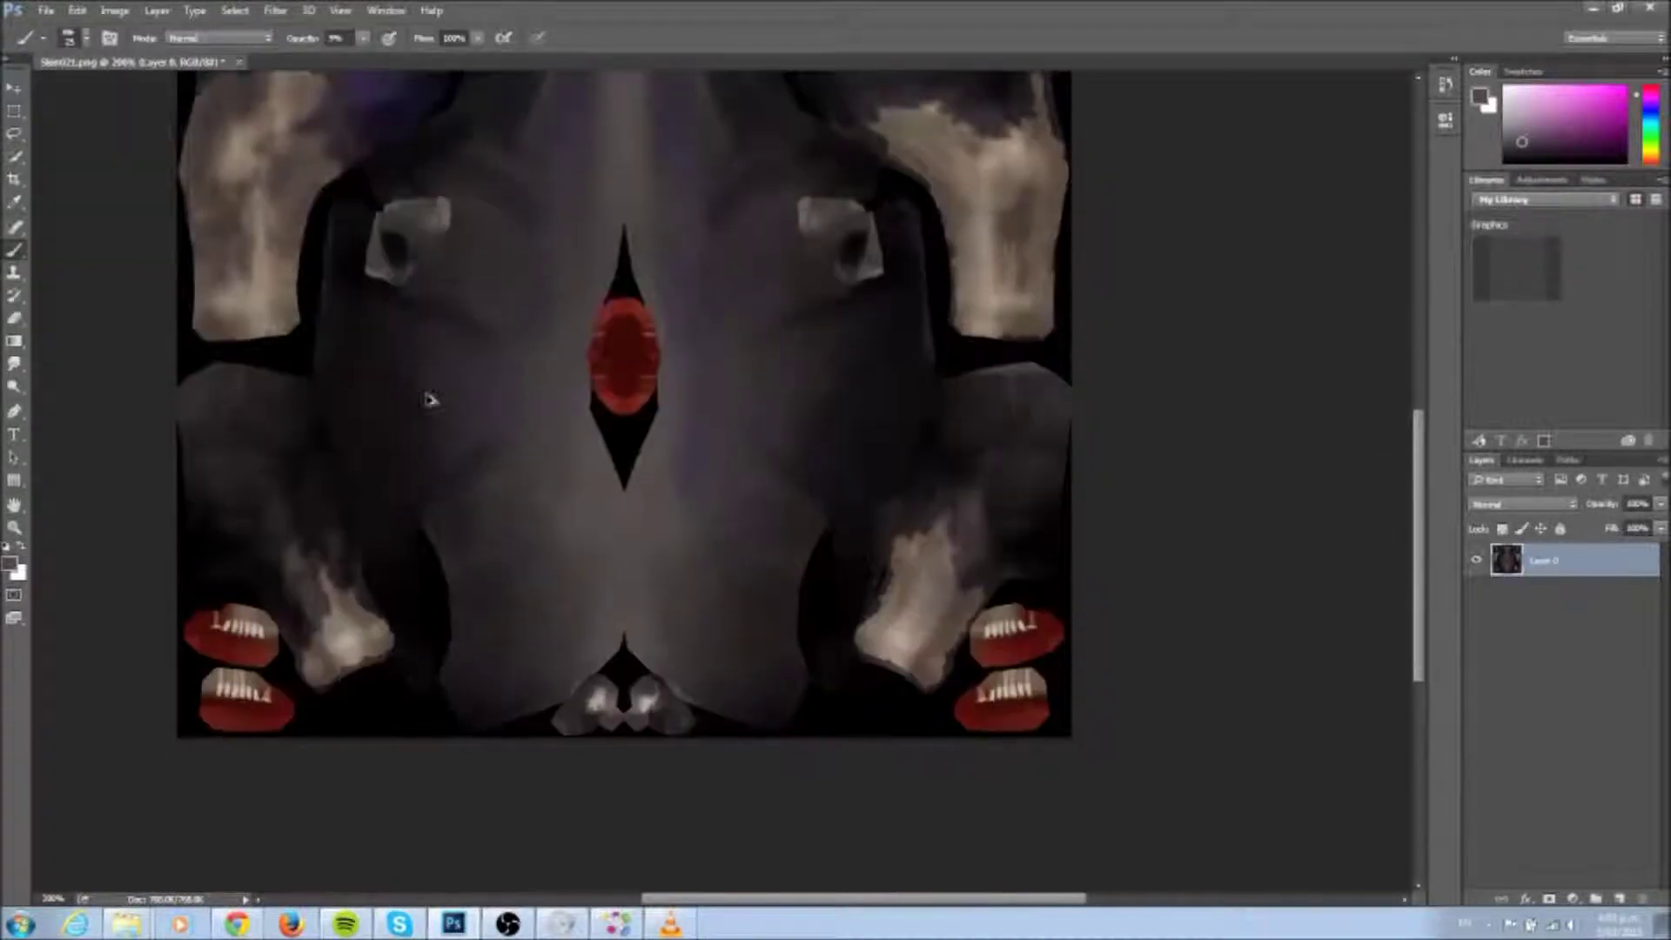
pyautogui.scroll(3, 155, 338)
pyautogui.click(86, 37)
pyautogui.press('Return')
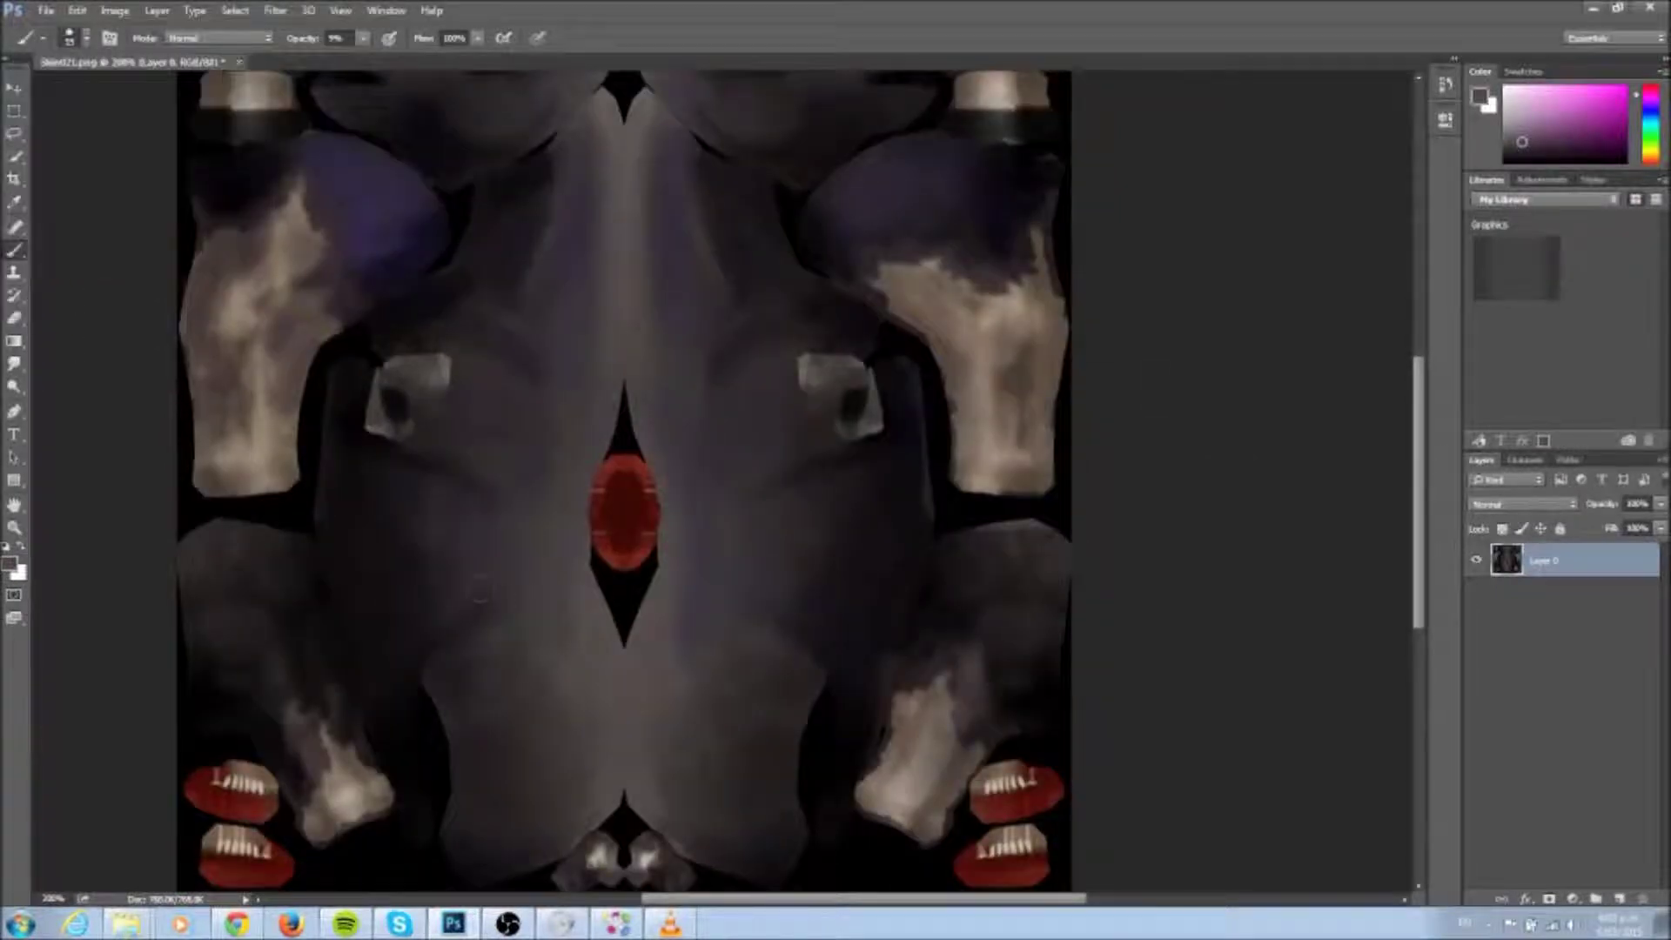
pyautogui.press('x')
pyautogui.click(86, 38)
pyautogui.click(176, 274)
pyautogui.press('Return')
pyautogui.click(86, 37)
pyautogui.click(528, 599)
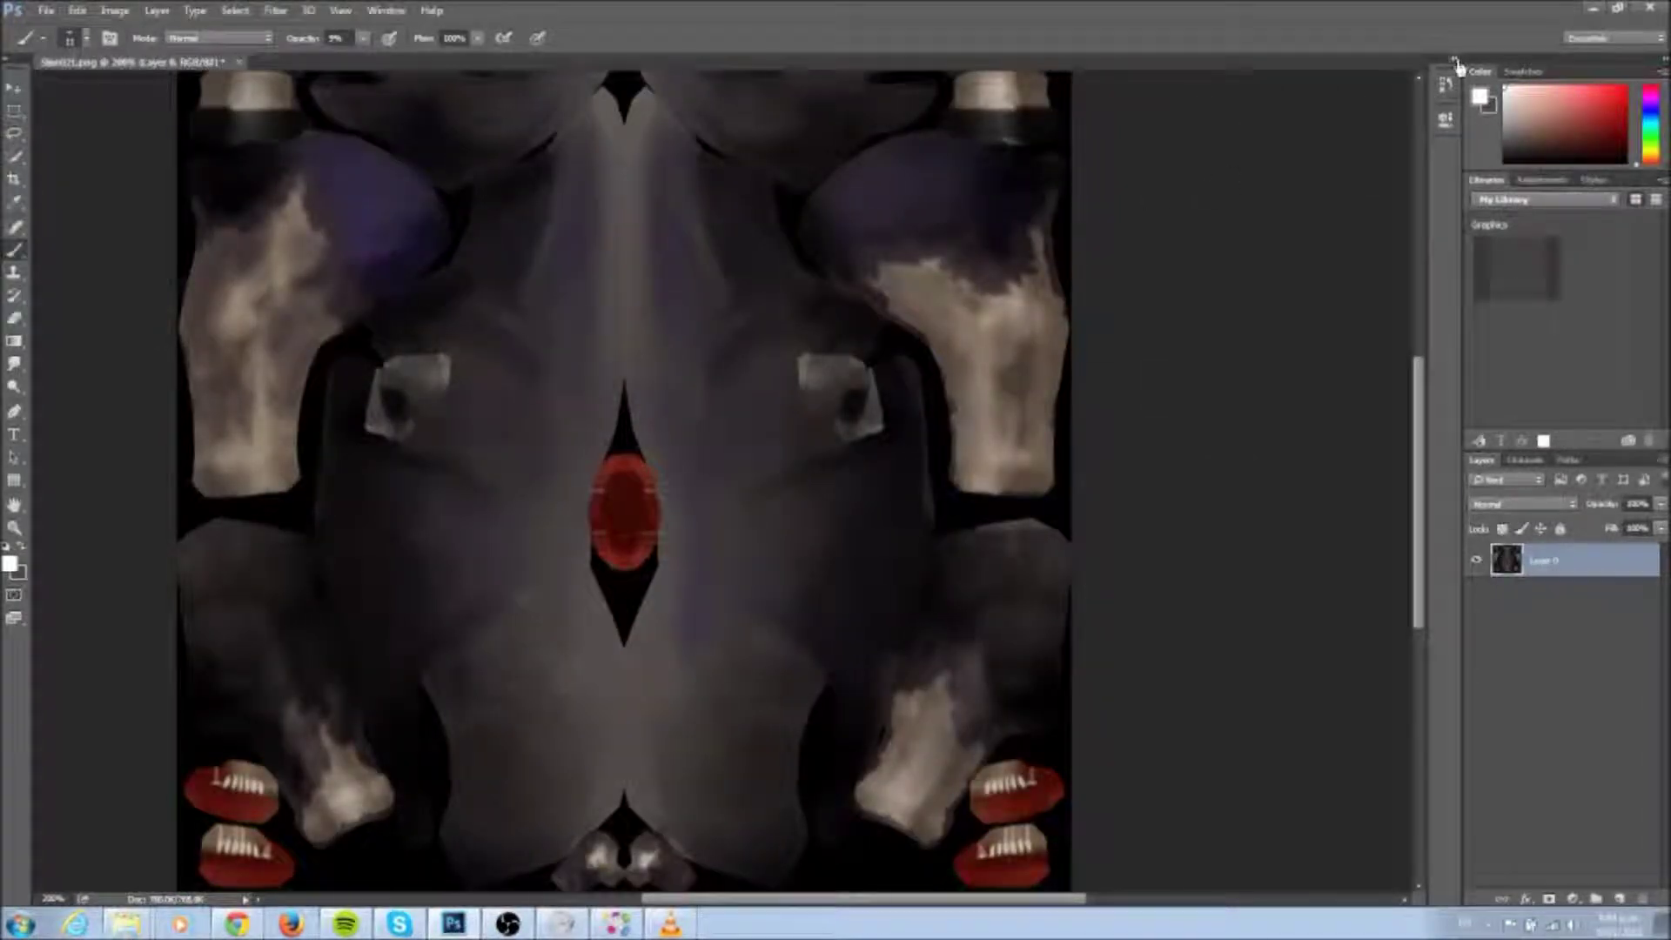
# Step: Open the detailed brush settings and enable Scattering and Texture for the 11 px tip, leaving Shape Dynamics off
pyautogui.click(1453, 59)
pyautogui.click(1453, 59)
pyautogui.click(387, 11)
pyautogui.click(409, 159)
pyautogui.click(1245, 144)
pyautogui.moveTo(1412, 212); pyautogui.dragTo(1412, 221)
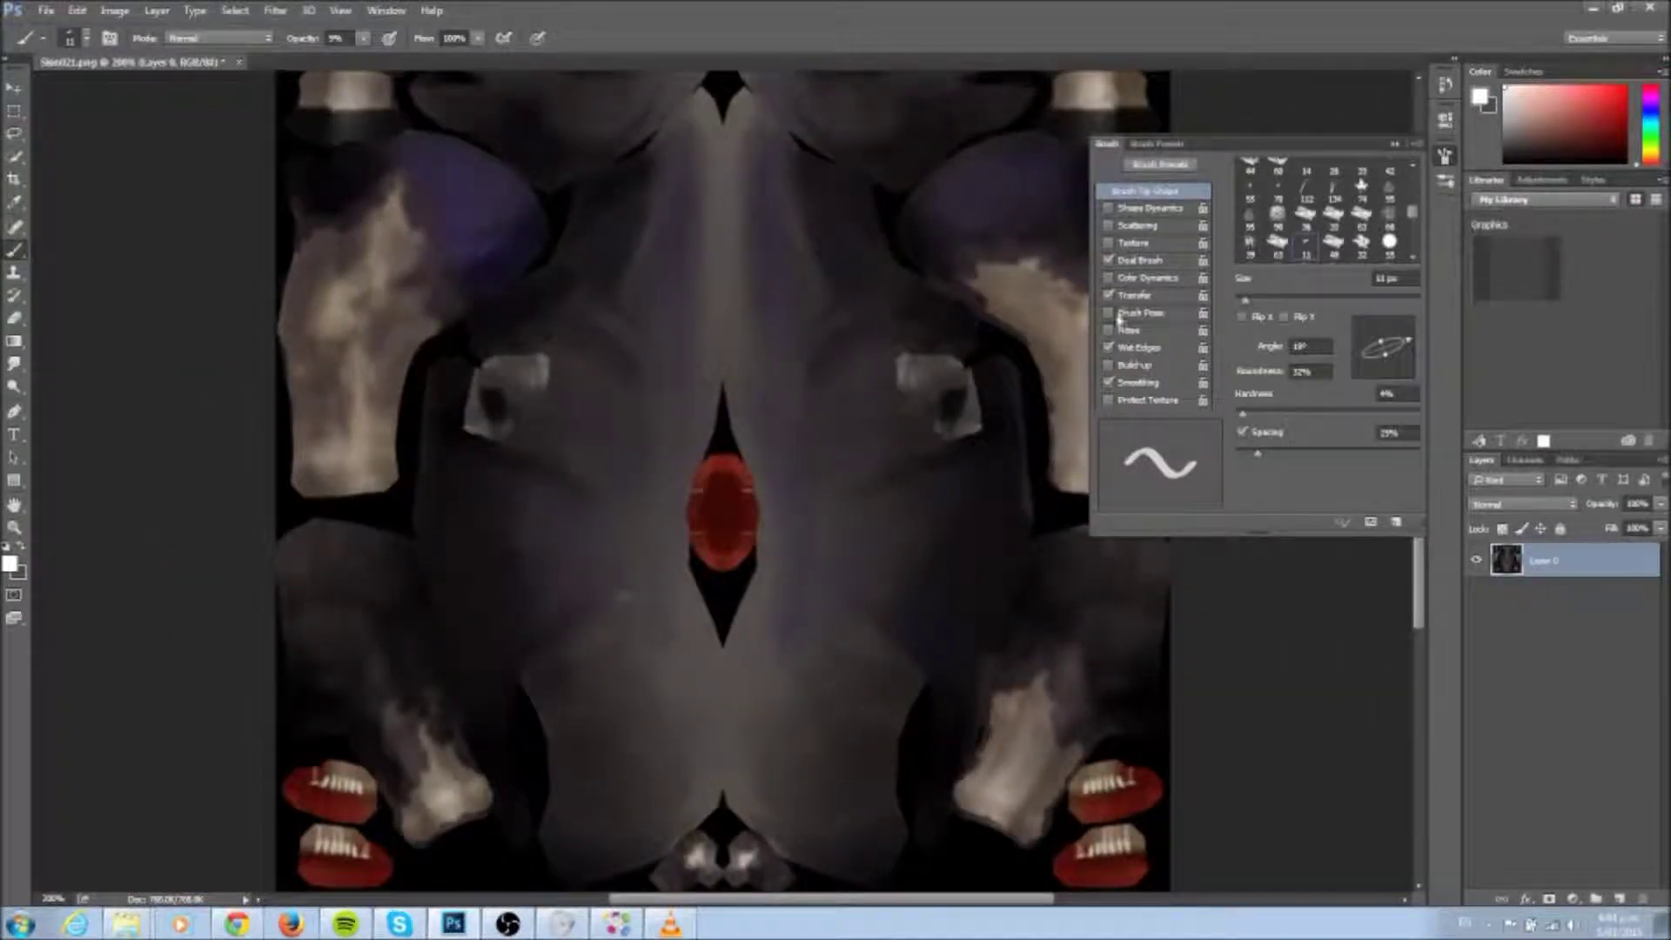
pyautogui.click(1142, 229)
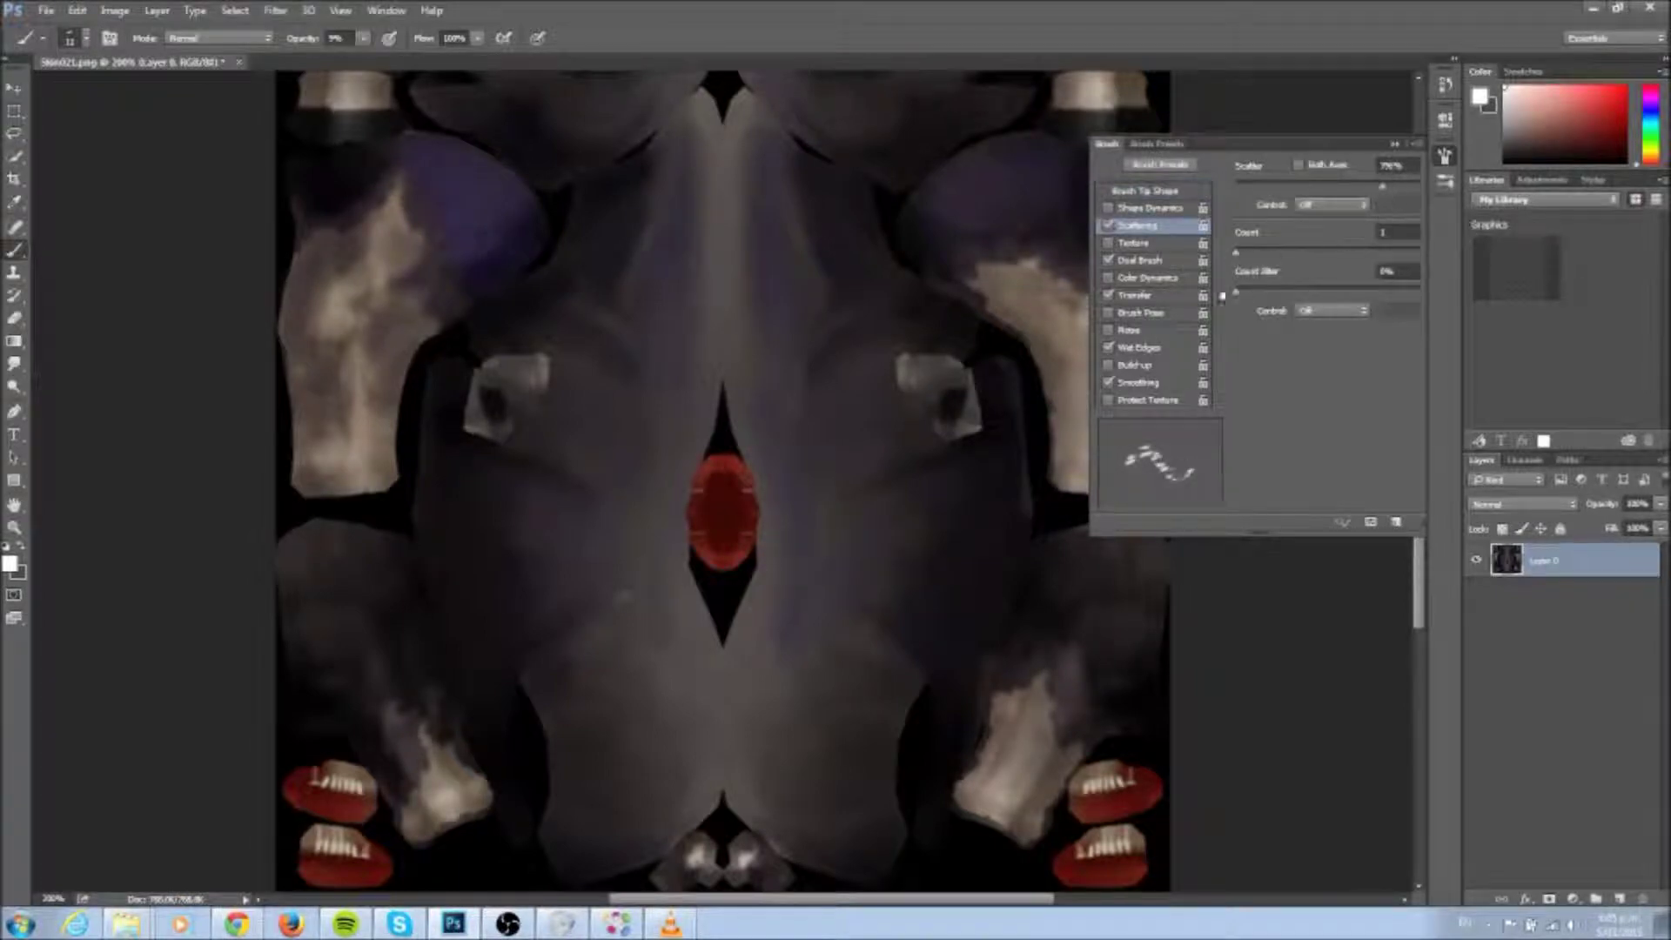
pyautogui.click(1133, 210)
pyautogui.click(1133, 243)
pyautogui.click(1107, 208)
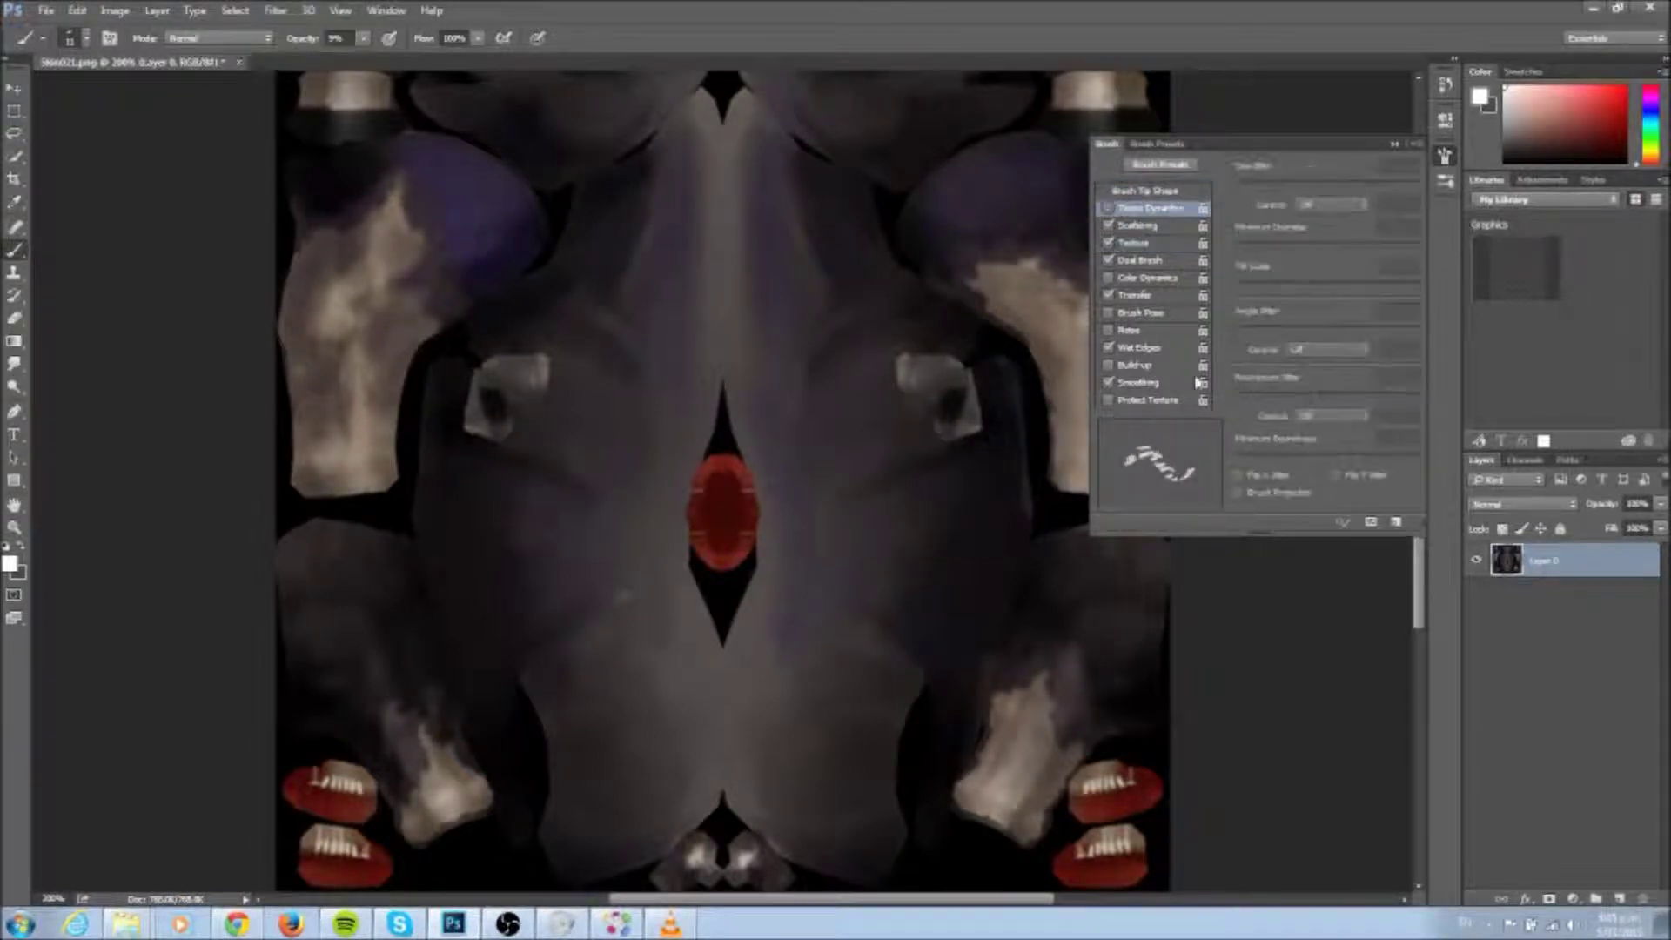
pyautogui.click(1136, 244)
# Step: Paint scattered white speckles over the flanks and hindquarters on both halves of the body
pyautogui.moveTo(645, 751)
pyautogui.mouseDown()
pyautogui.moveTo(635, 724)
pyautogui.moveTo(592, 765)
pyautogui.mouseUp()
pyautogui.moveTo(865, 604); pyautogui.dragTo(875, 750)
pyautogui.moveTo(522, 514); pyautogui.dragTo(554, 544)
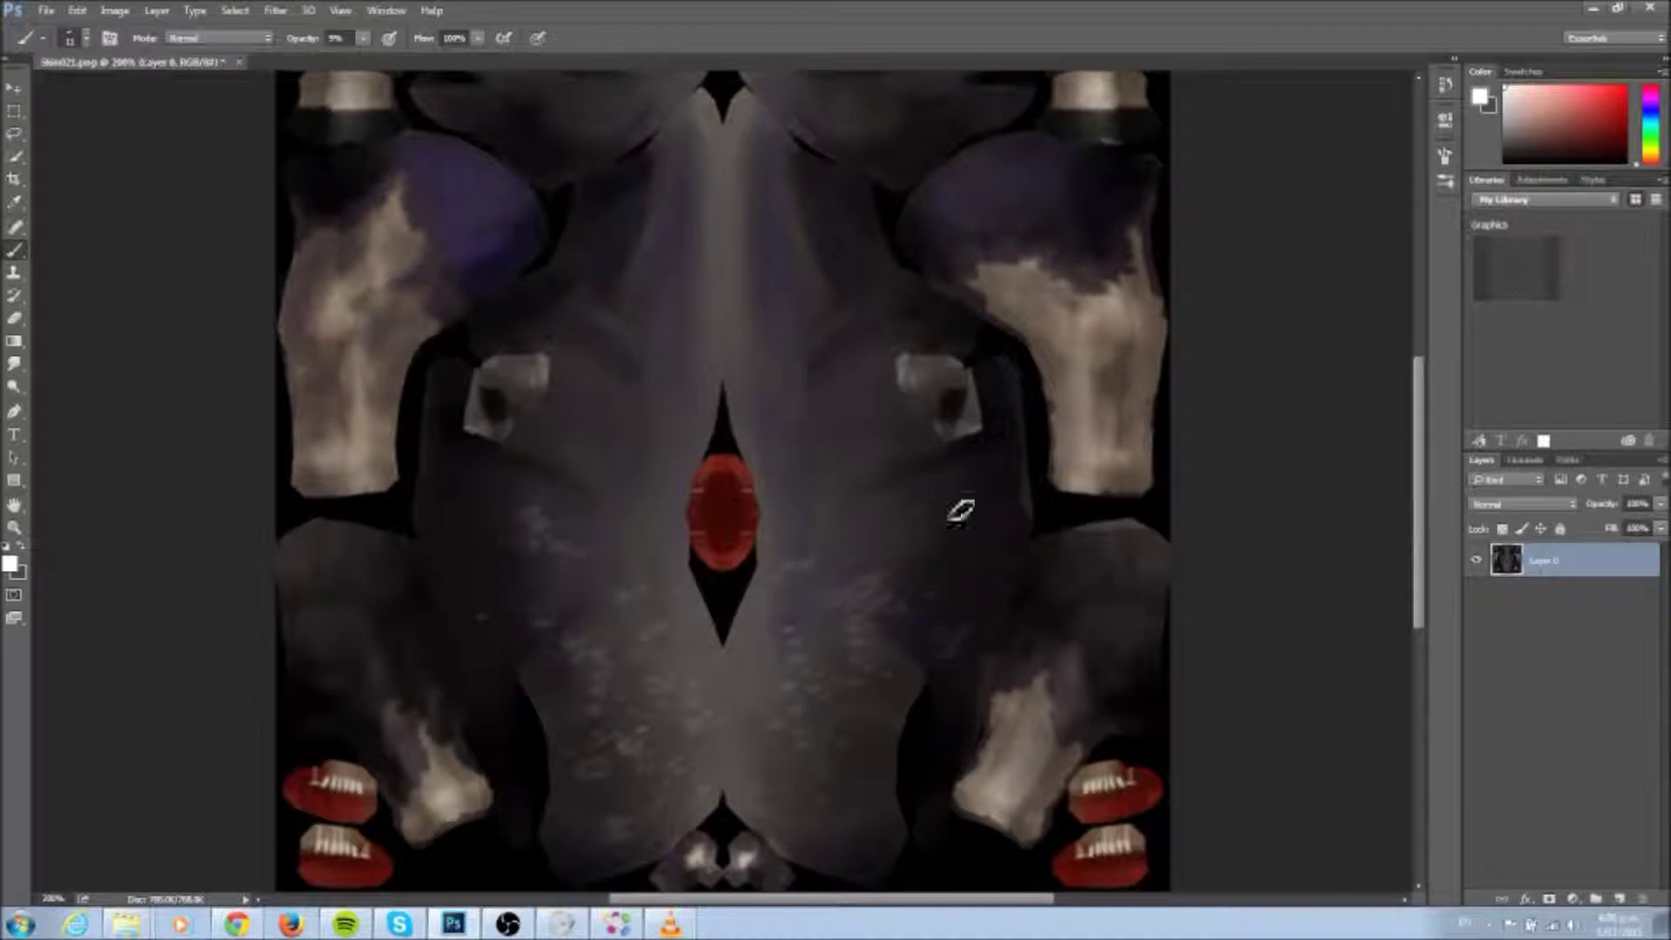
pyautogui.moveTo(961, 513); pyautogui.dragTo(913, 514)
# Step: Add more flank speckles, sample the leg's dark violet, and set the brush opacity to 87% for violet specks
pyautogui.click(74, 37)
pyautogui.click(625, 601)
pyautogui.click(73, 37)
pyautogui.click(638, 566)
pyautogui.keyDown('alt'); pyautogui.click(433, 304); pyautogui.keyUp('alt')
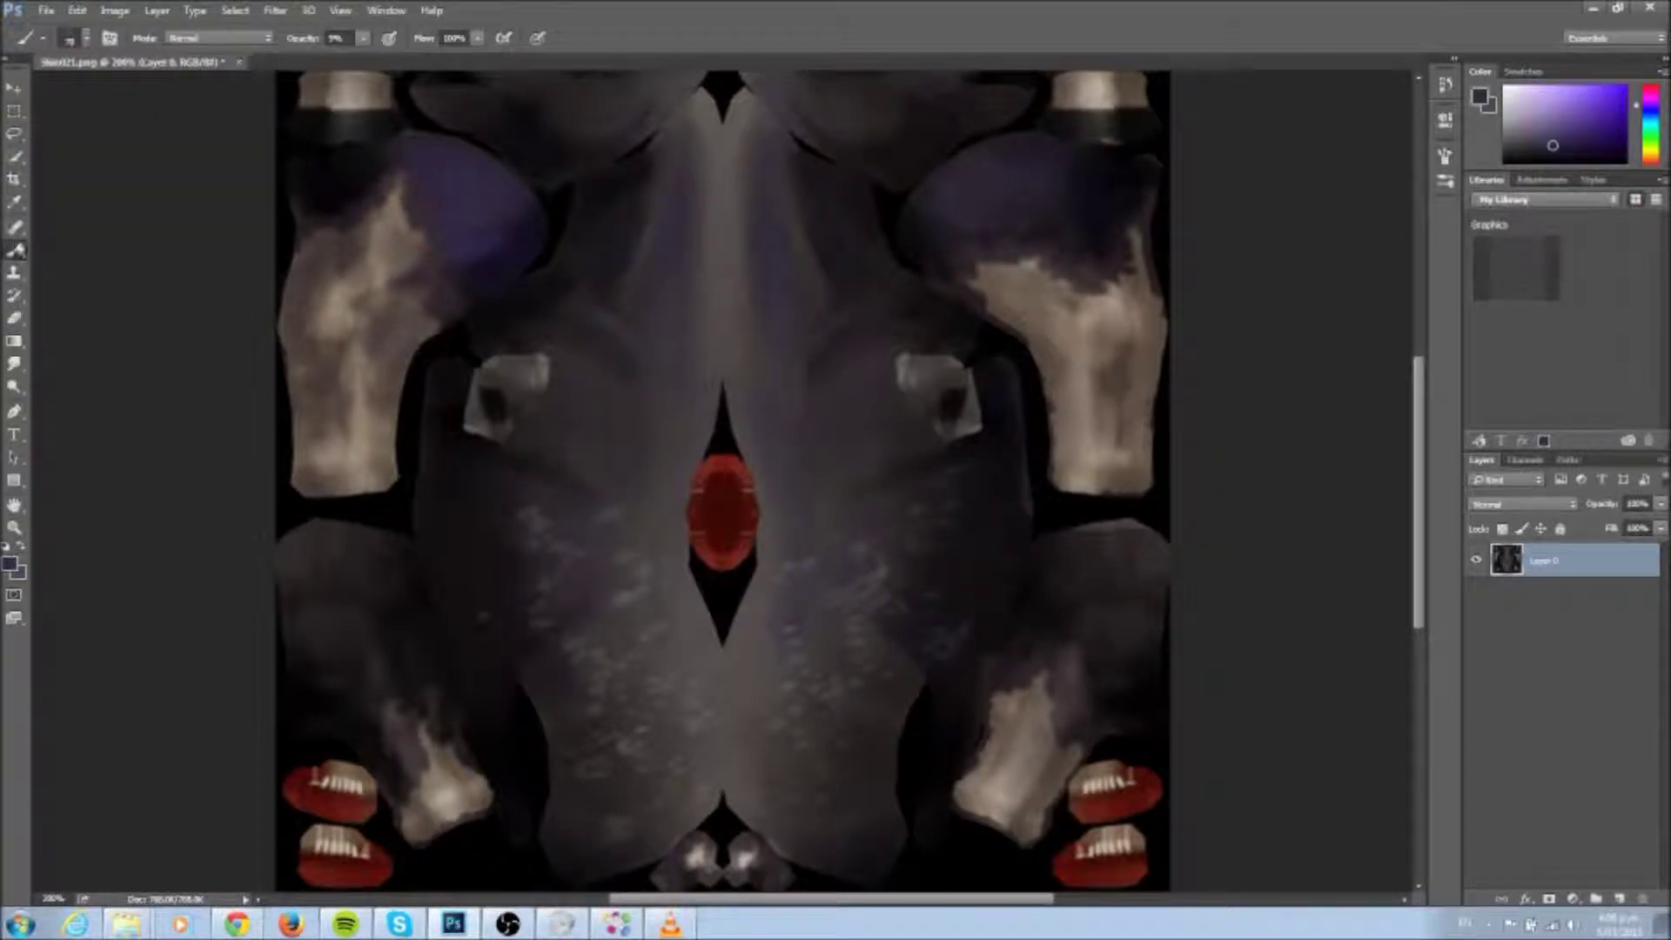
pyautogui.press('8')
pyautogui.press('7')
# Step: Save the edited horse texture, accepting the PNG options
pyautogui.moveTo(1419, 502)
pyautogui.mouseDown()
pyautogui.moveTo(1419, 448)
pyautogui.moveTo(1401, 517)
pyautogui.mouseUp()
pyautogui.click(45, 11)
pyautogui.click(75, 202)
pyautogui.press('Return')
pyautogui.click(891, 288)
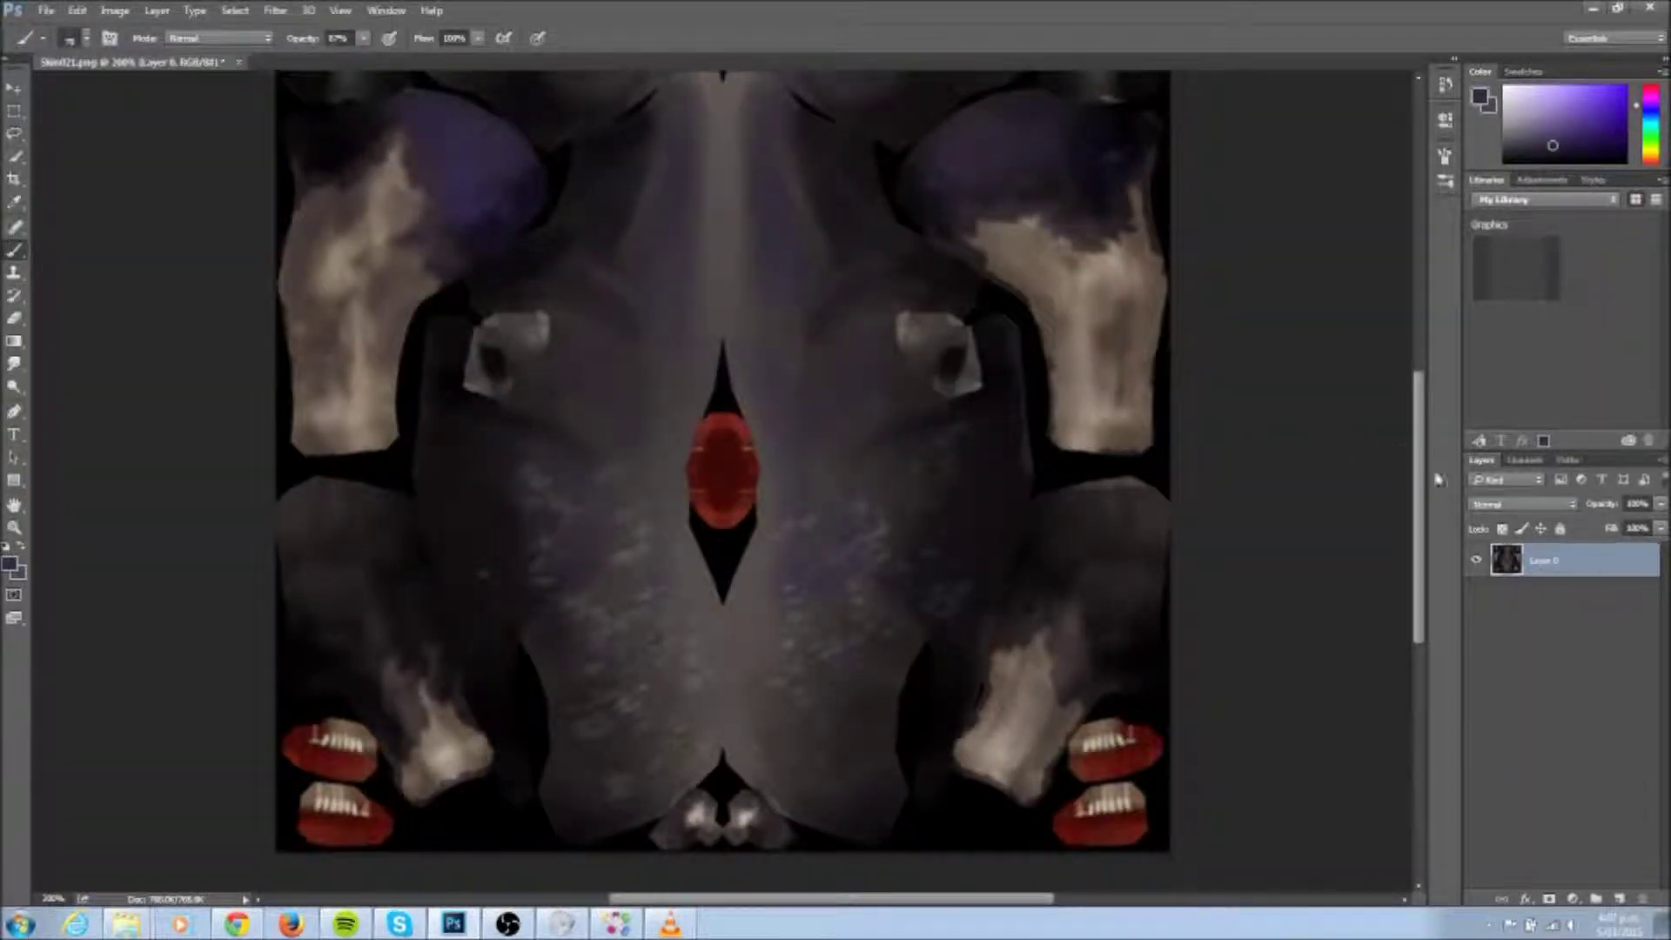
# Step: Review the painted texture from the heads and upper legs down to the speckled hindquarters and teeth
pyautogui.moveTo(1423, 475)
pyautogui.mouseDown()
pyautogui.moveTo(1432, 411)
pyautogui.moveTo(1419, 483)
pyautogui.moveTo(1439, 450)
pyautogui.mouseUp()
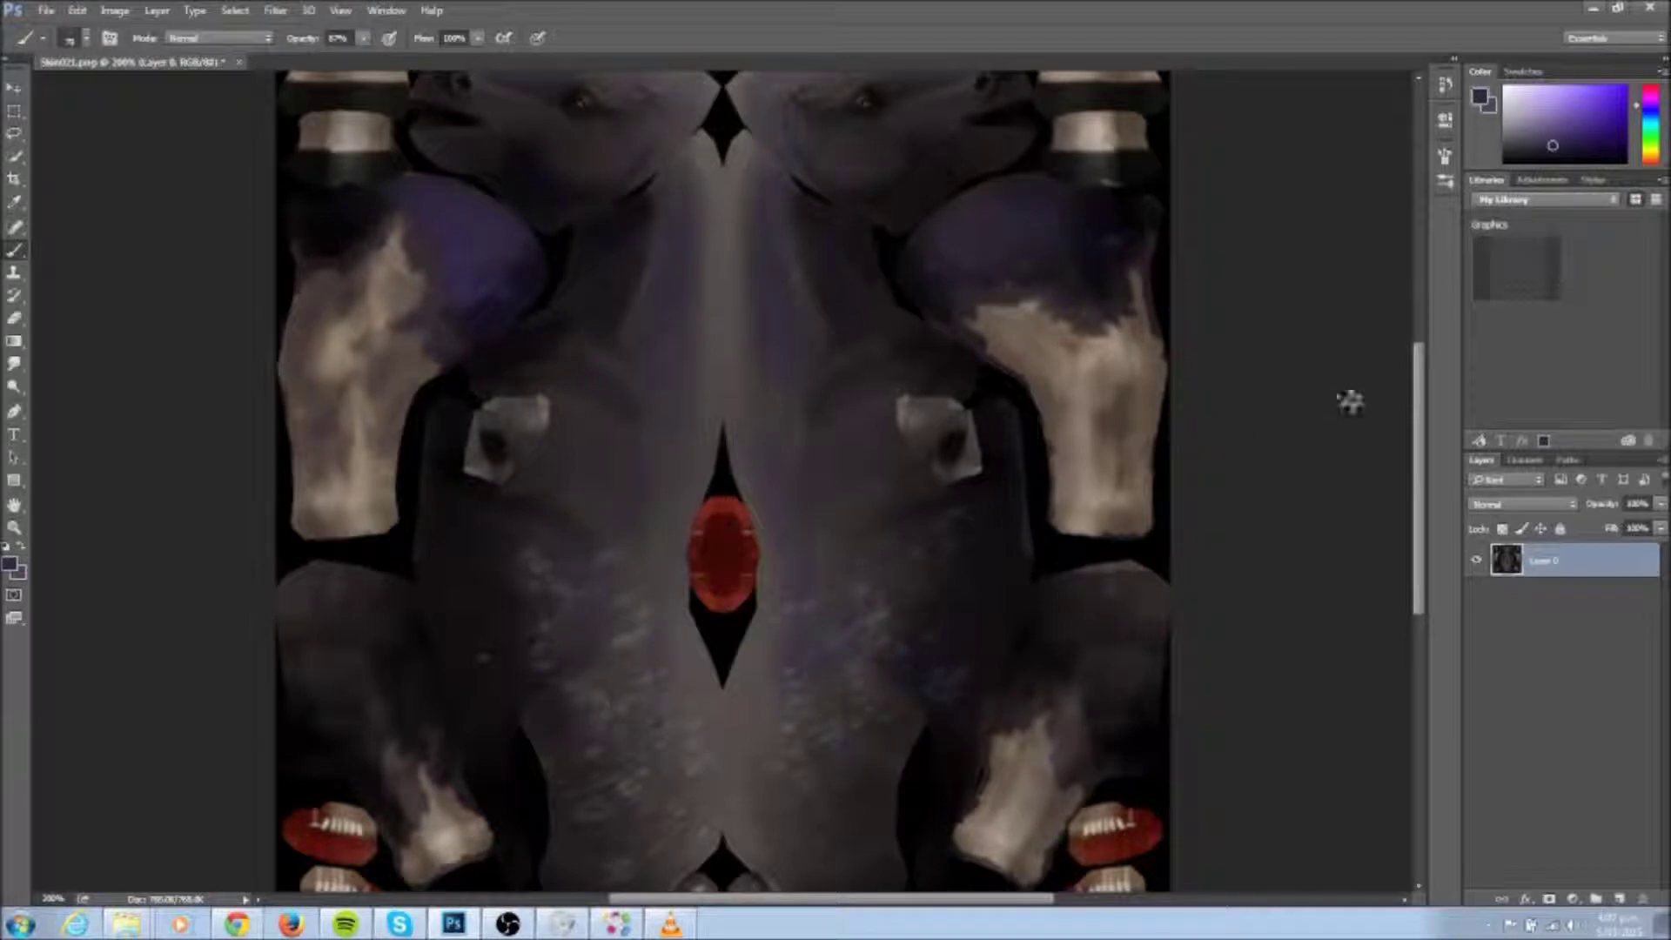
pyautogui.moveTo(1420, 413); pyautogui.dragTo(1414, 448)
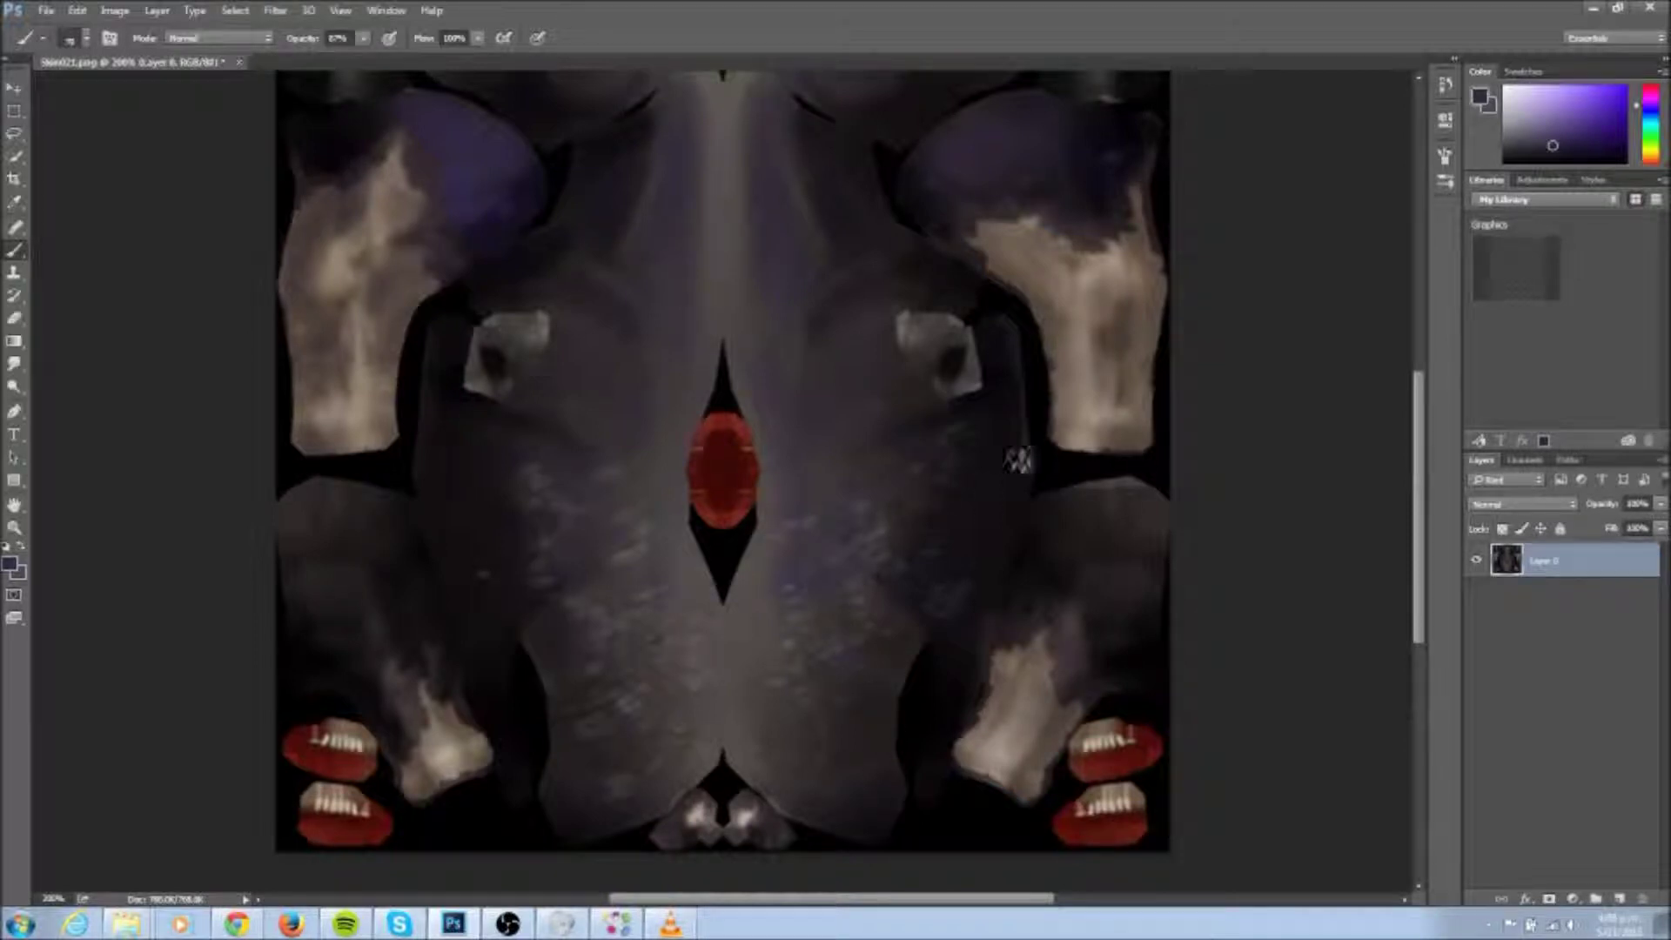
pyautogui.click(87, 41)
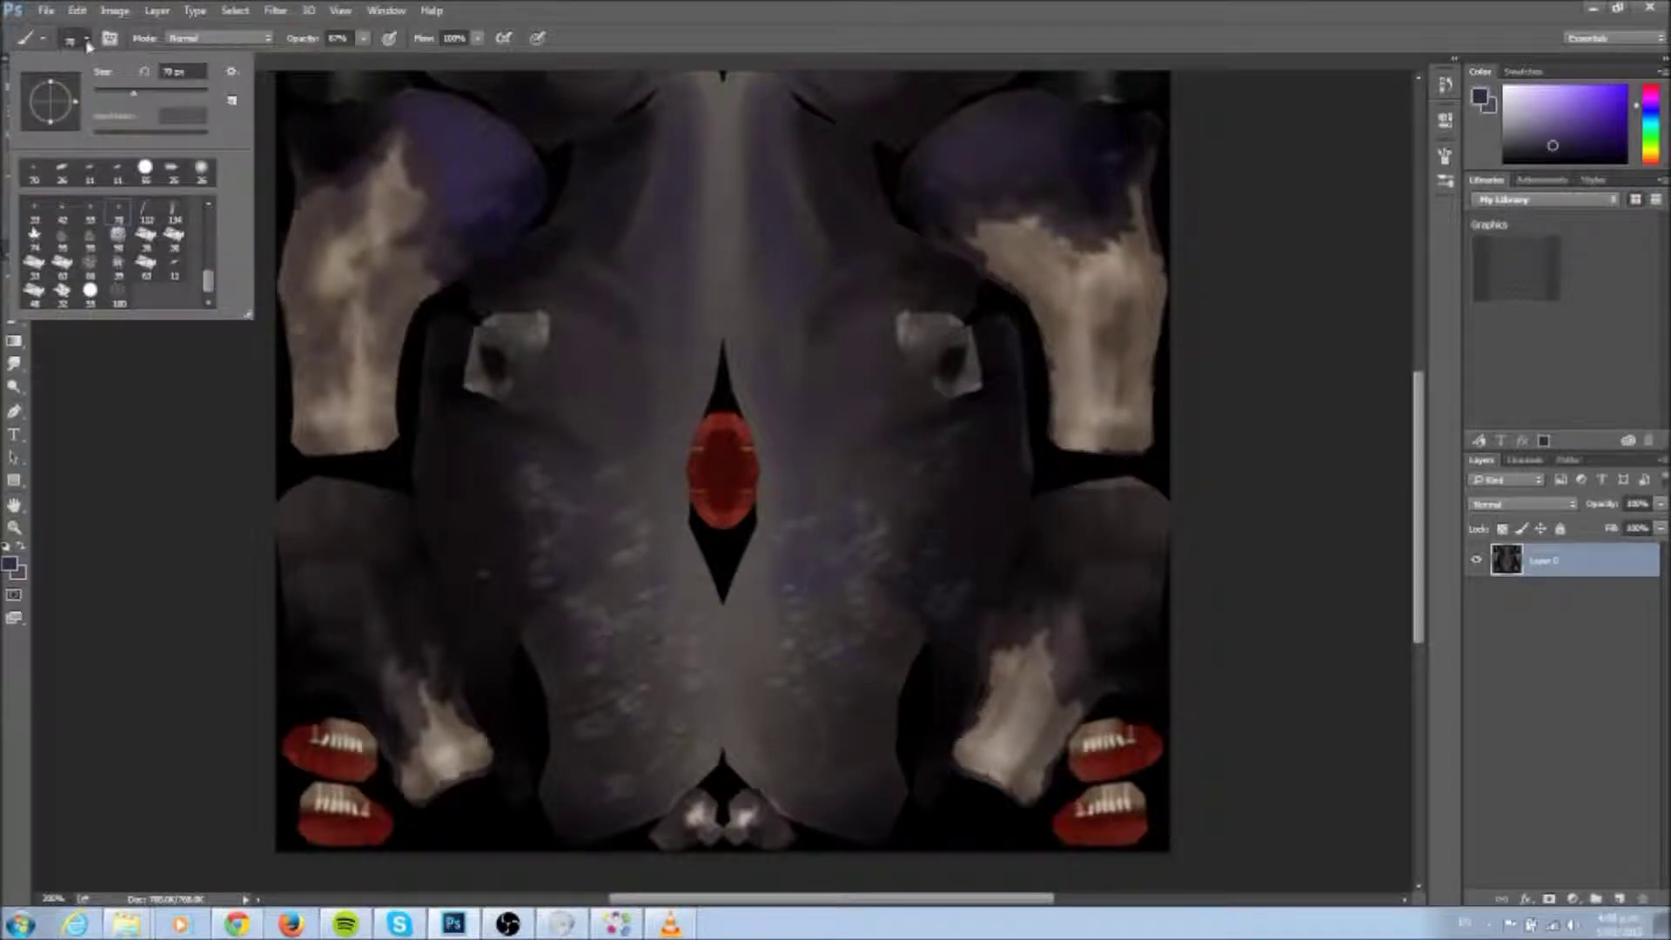
pyautogui.click(88, 44)
pyautogui.moveTo(1417, 548); pyautogui.dragTo(1422, 465)
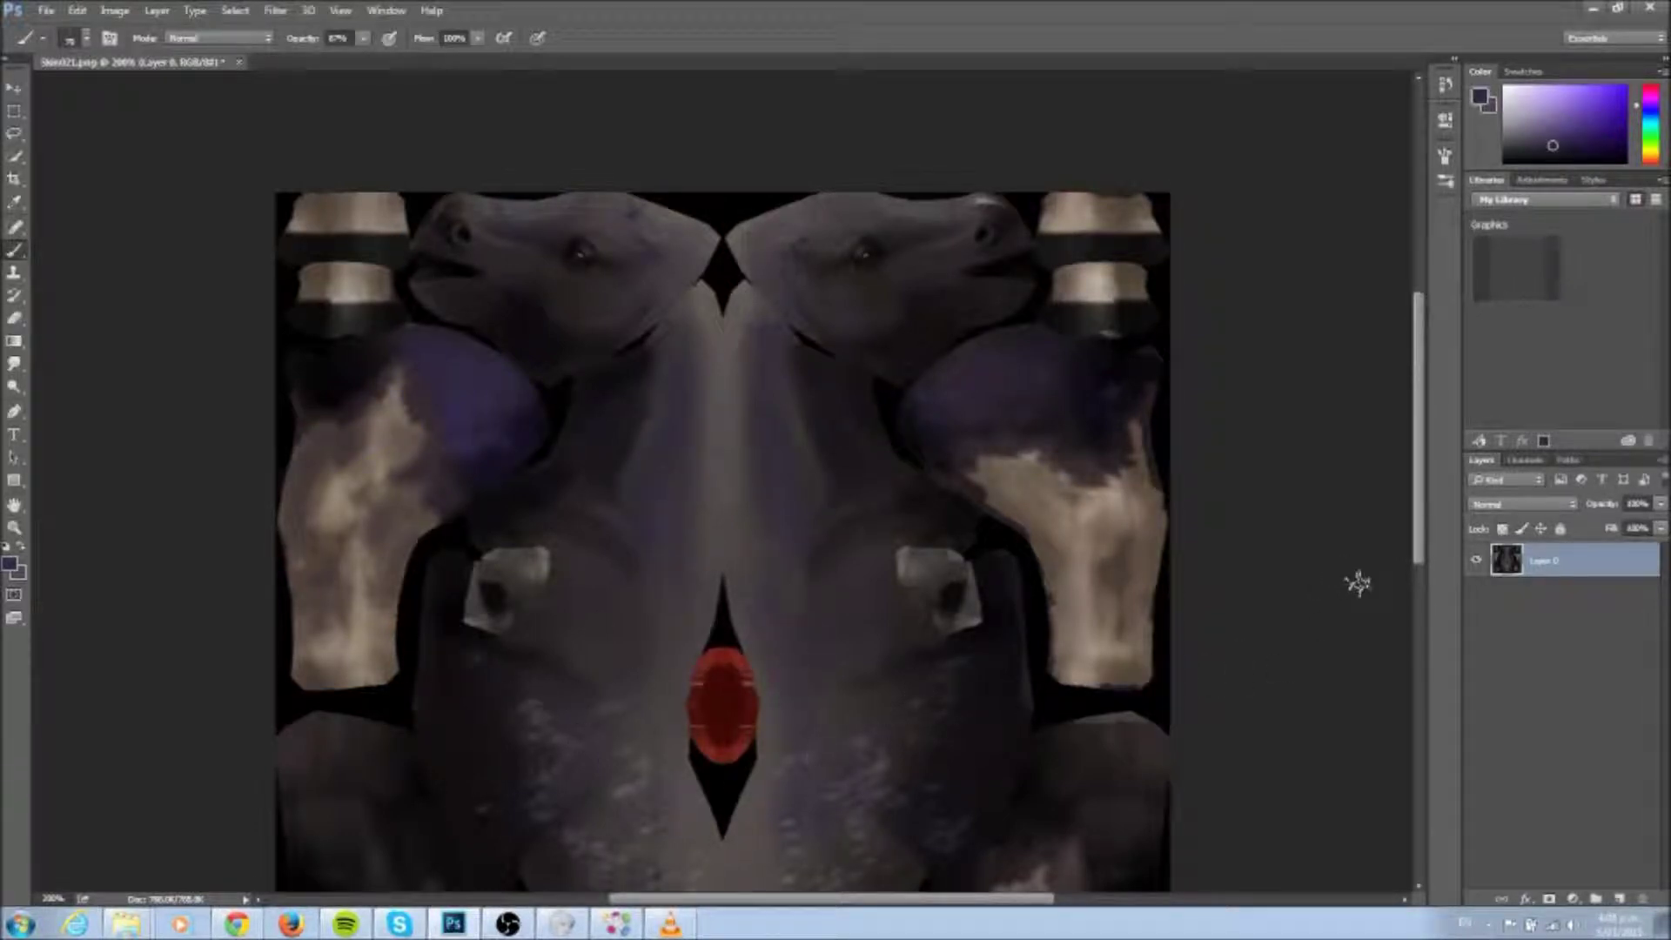
pyautogui.scroll(-3, 957, 609)
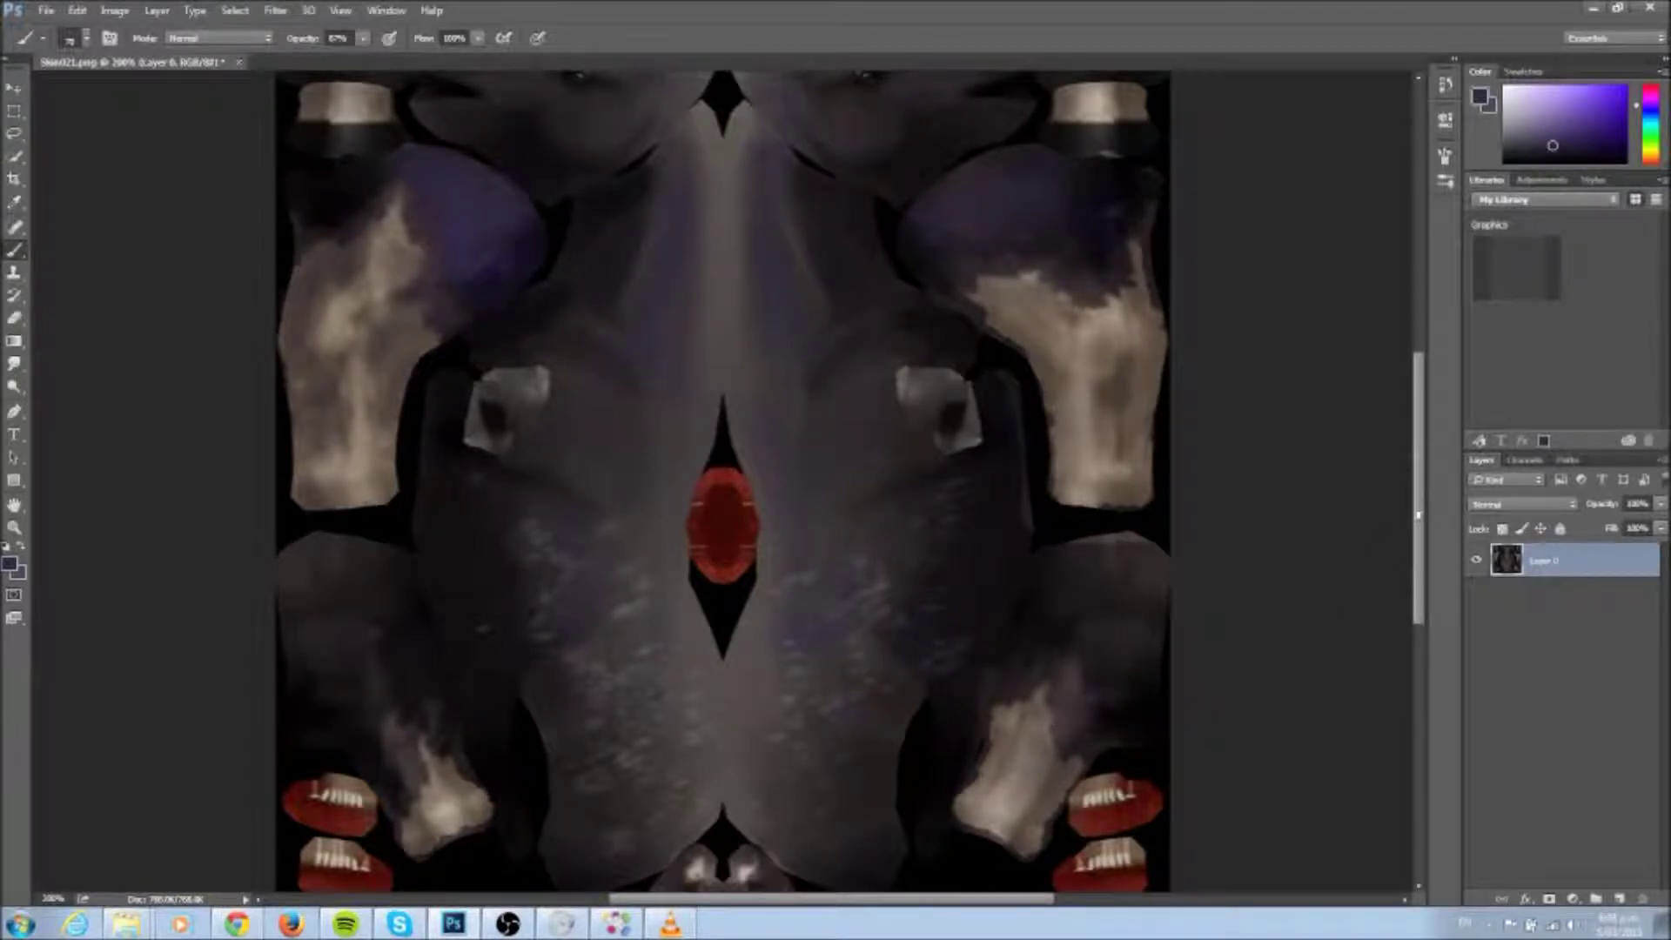
pyautogui.moveTo(1418, 515)
pyautogui.mouseDown()
pyautogui.moveTo(1428, 449)
pyautogui.moveTo(1427, 540)
pyautogui.moveTo(1428, 448)
pyautogui.moveTo(1425, 536)
pyautogui.mouseUp()
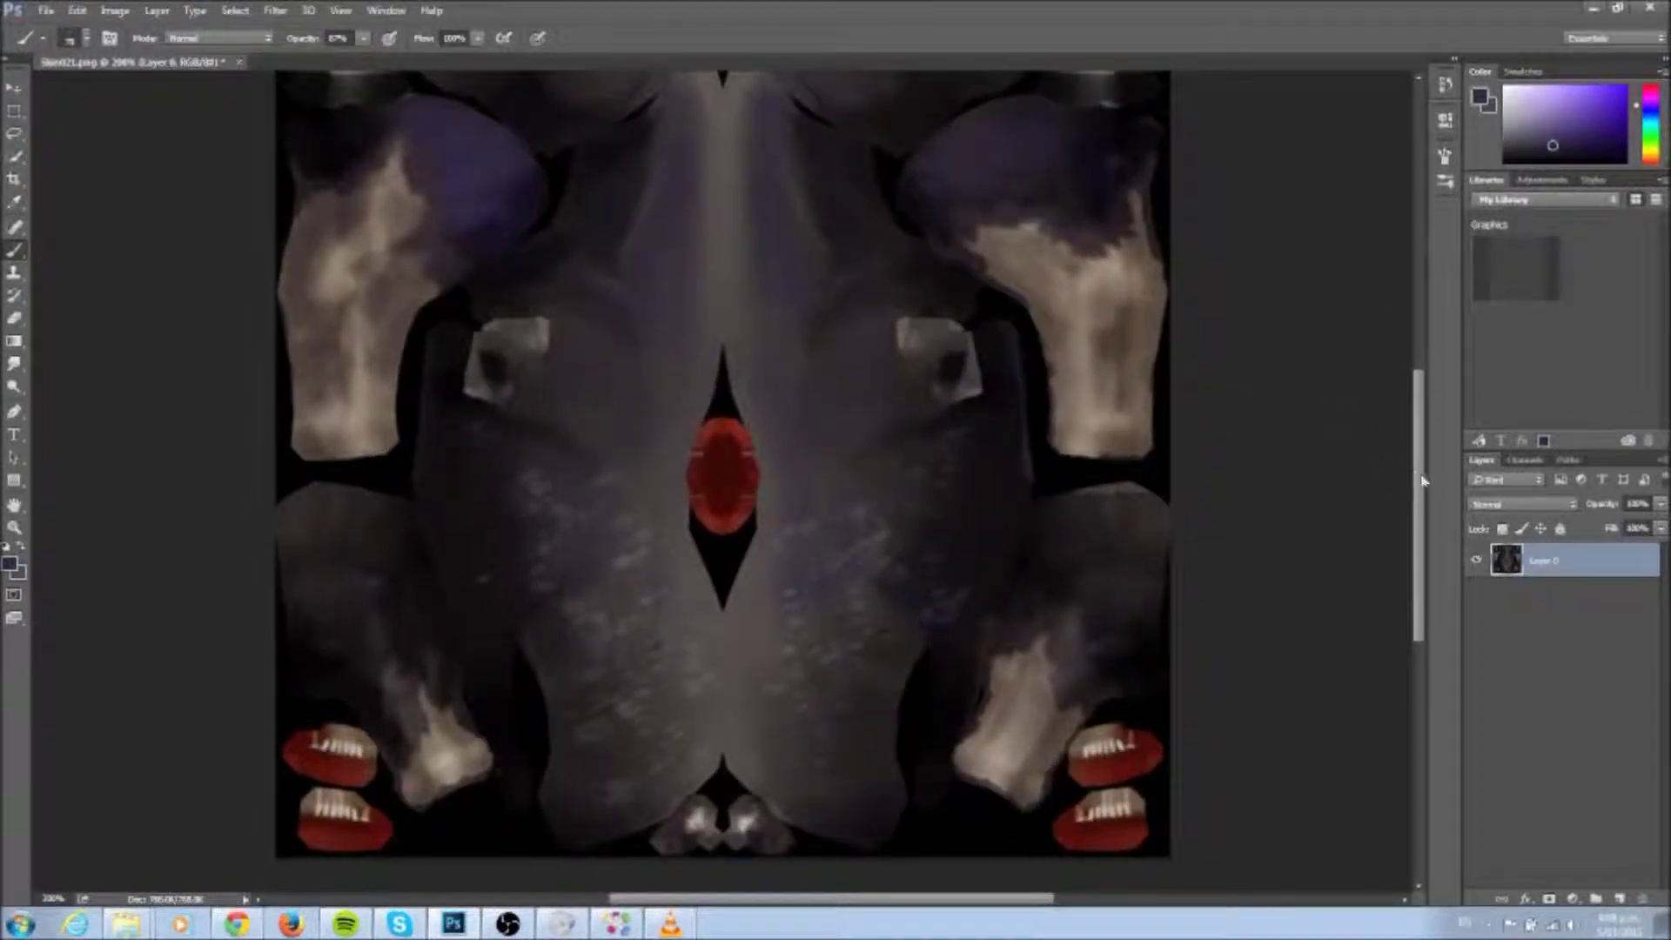
# Step: Save the painted texture as a PNG copy in Downloads, replacing the existing Skin021.png and accepting the PNG options
pyautogui.moveTo(1421, 487); pyautogui.dragTo(1428, 393)
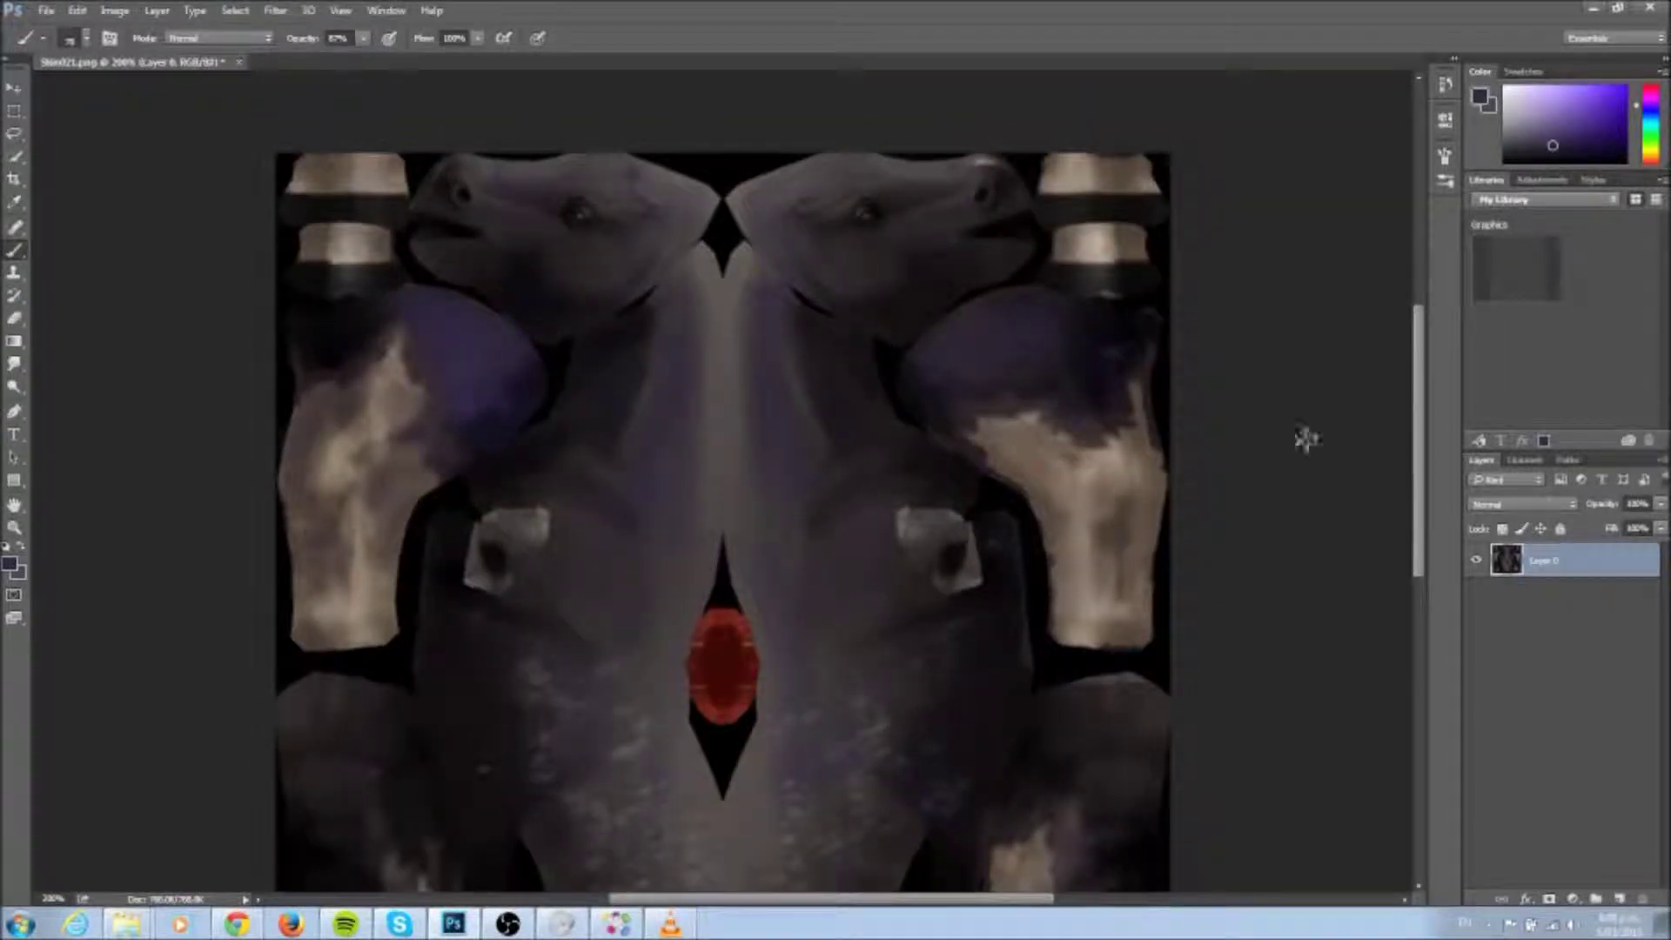
pyautogui.moveTo(1426, 419)
pyautogui.mouseDown()
pyautogui.moveTo(1423, 462)
pyautogui.moveTo(1422, 428)
pyautogui.mouseUp()
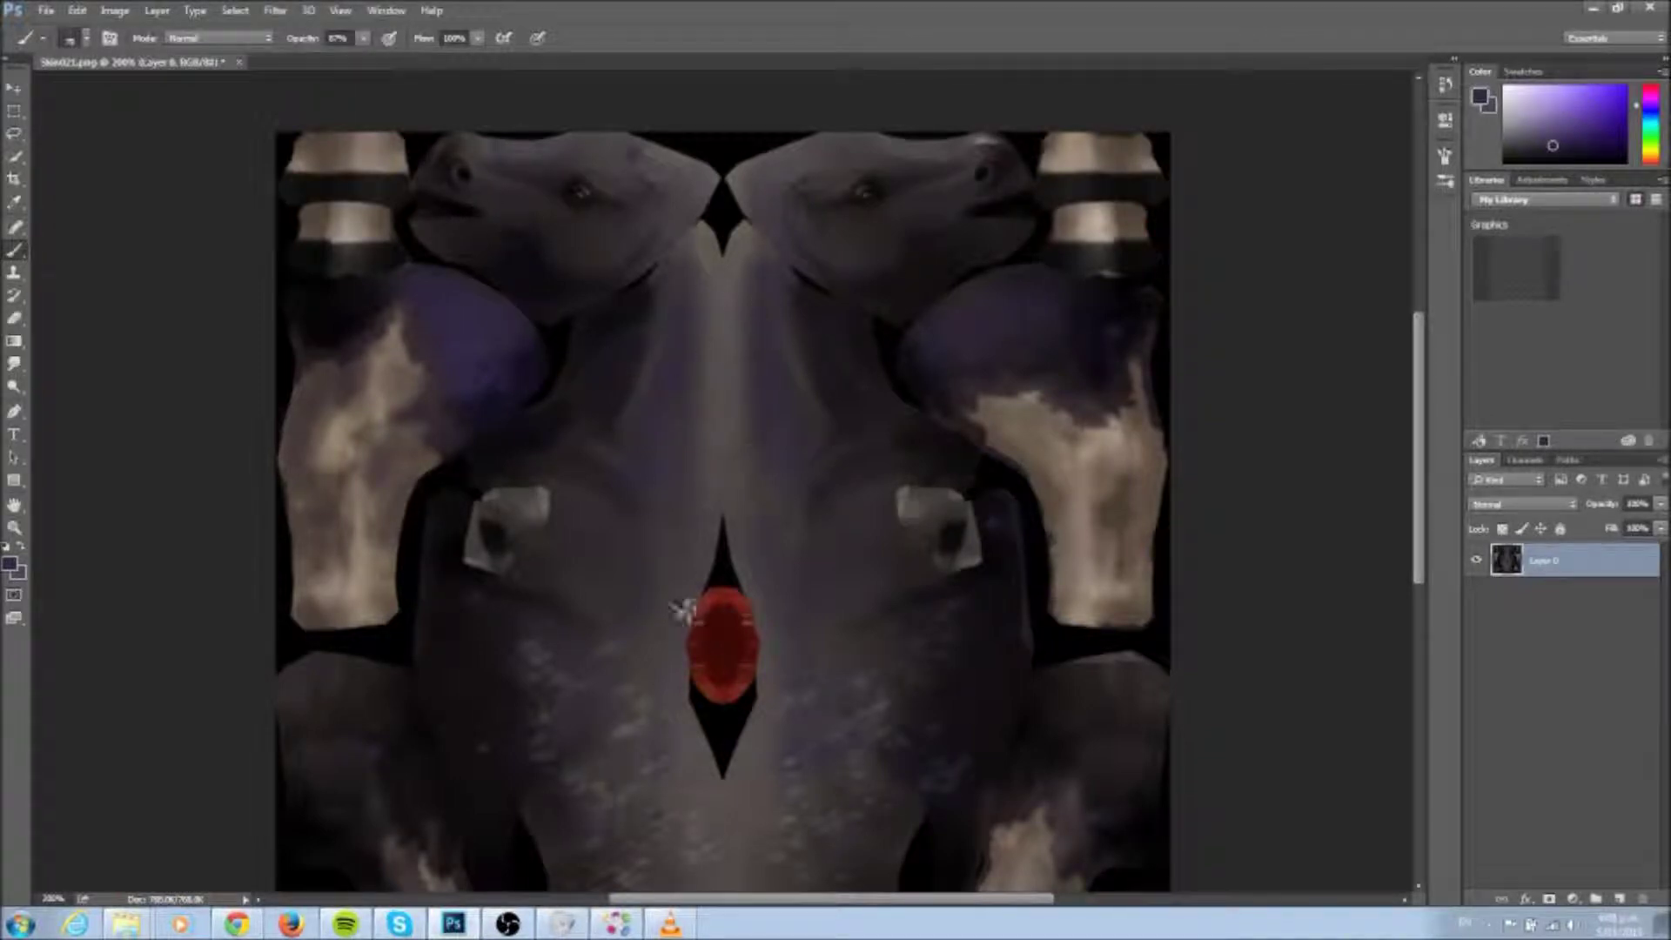
pyautogui.moveTo(1421, 522); pyautogui.dragTo(1442, 548)
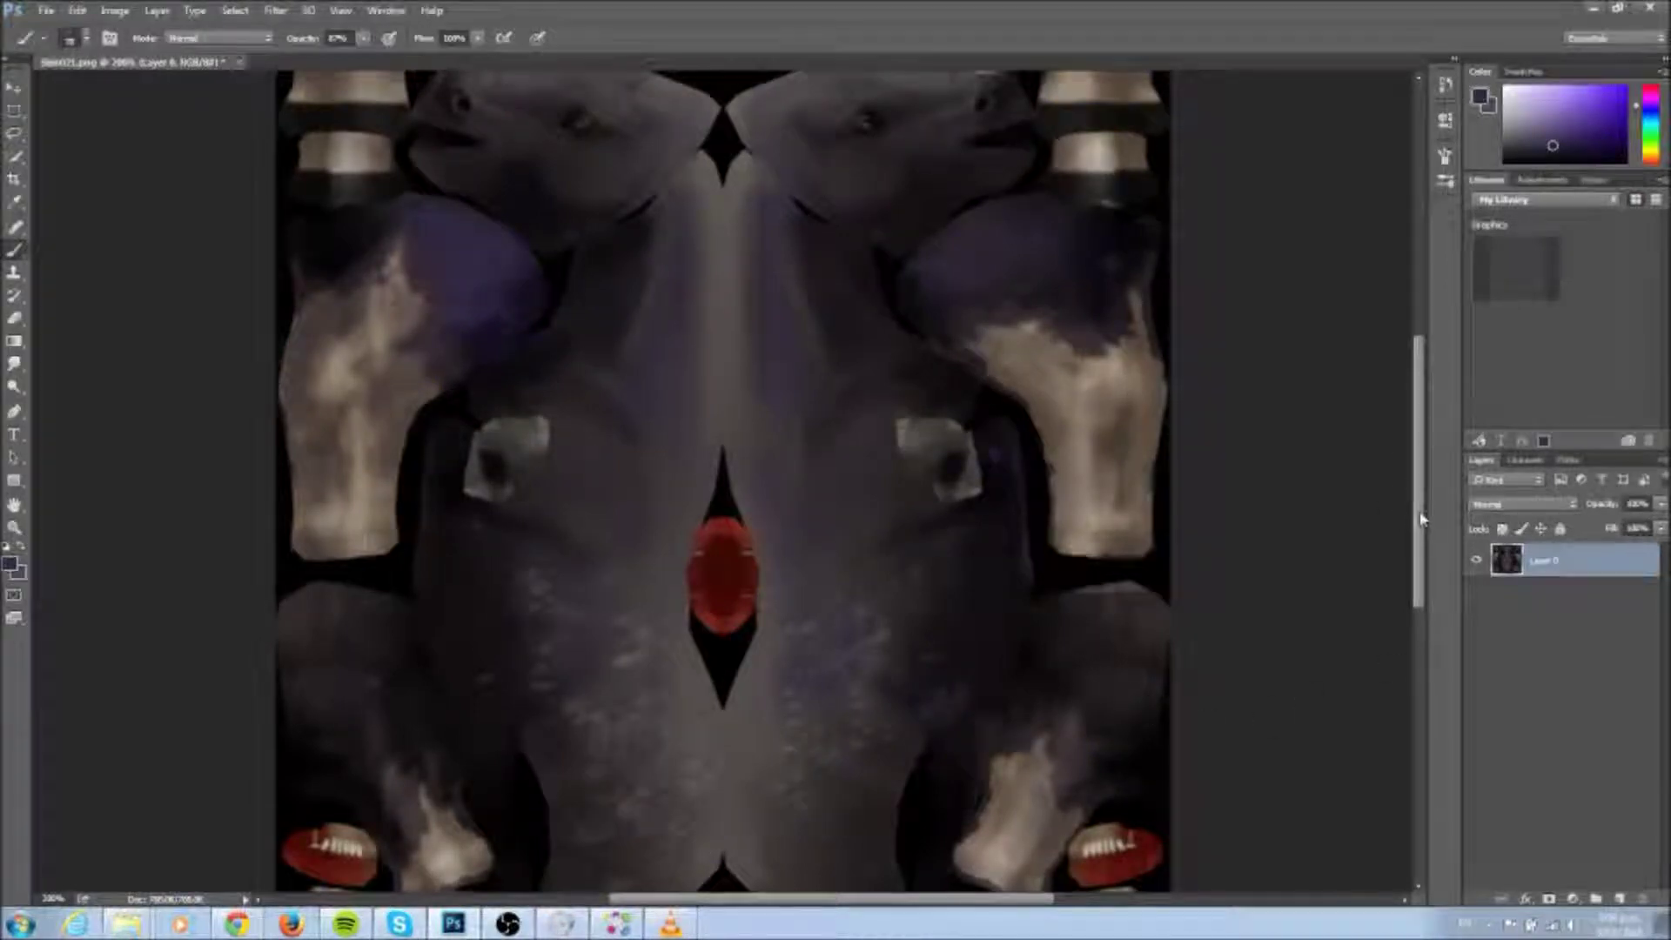
pyautogui.scroll(3, 1421, 520)
pyautogui.scroll(-5, 1379, 615)
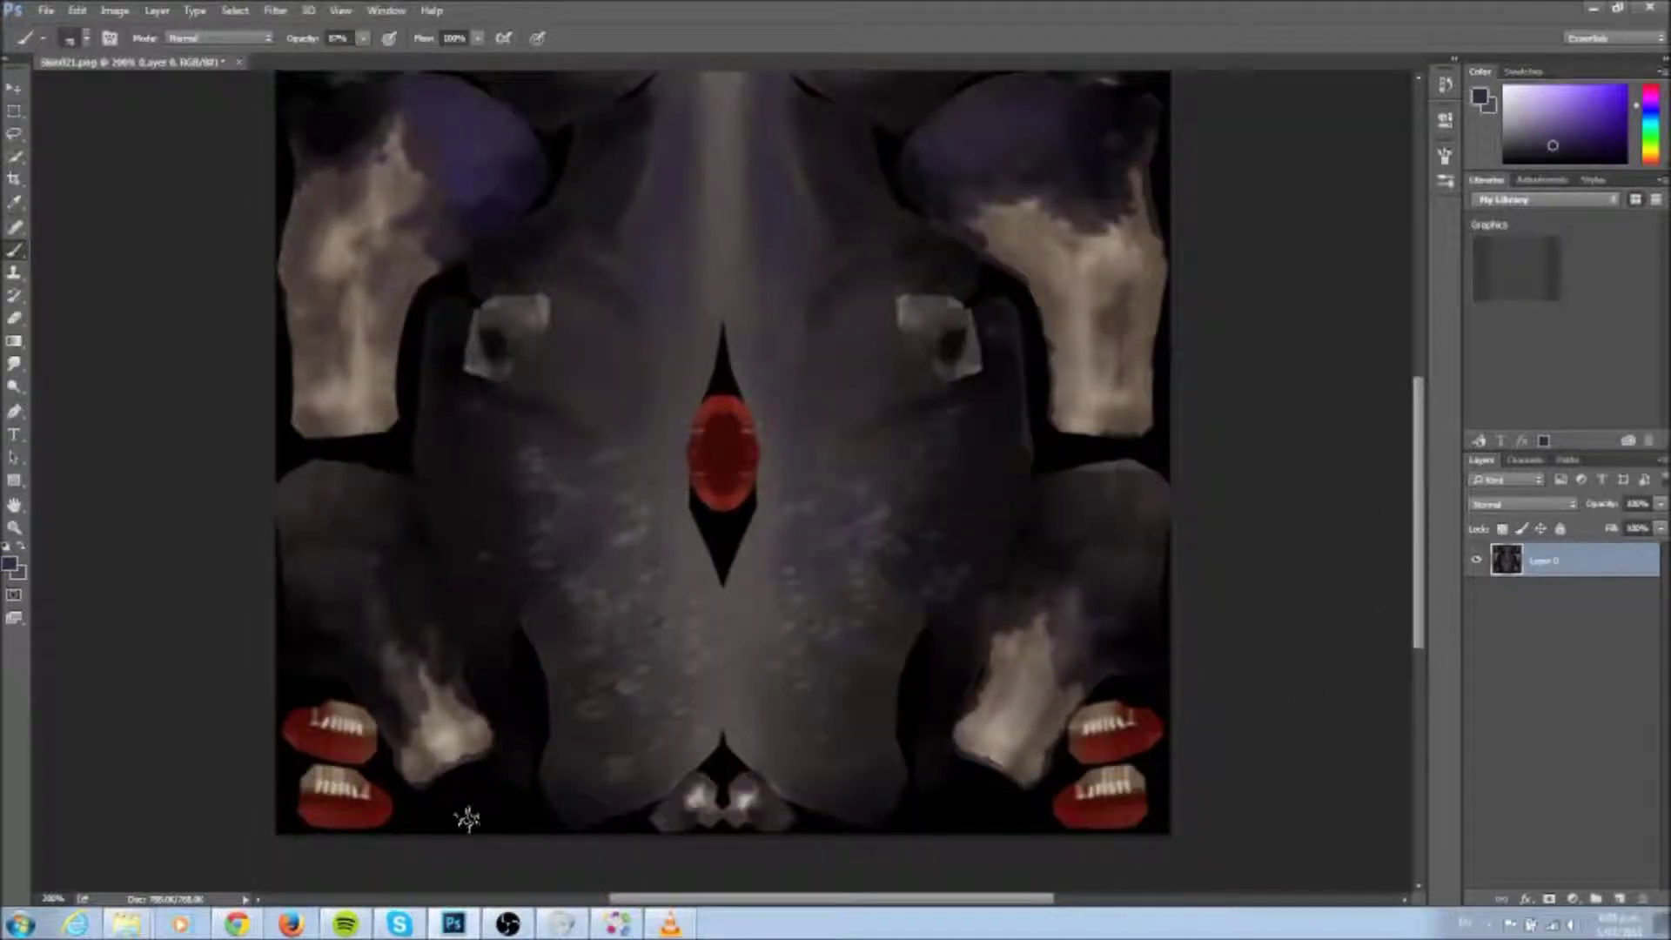
pyautogui.click(46, 11)
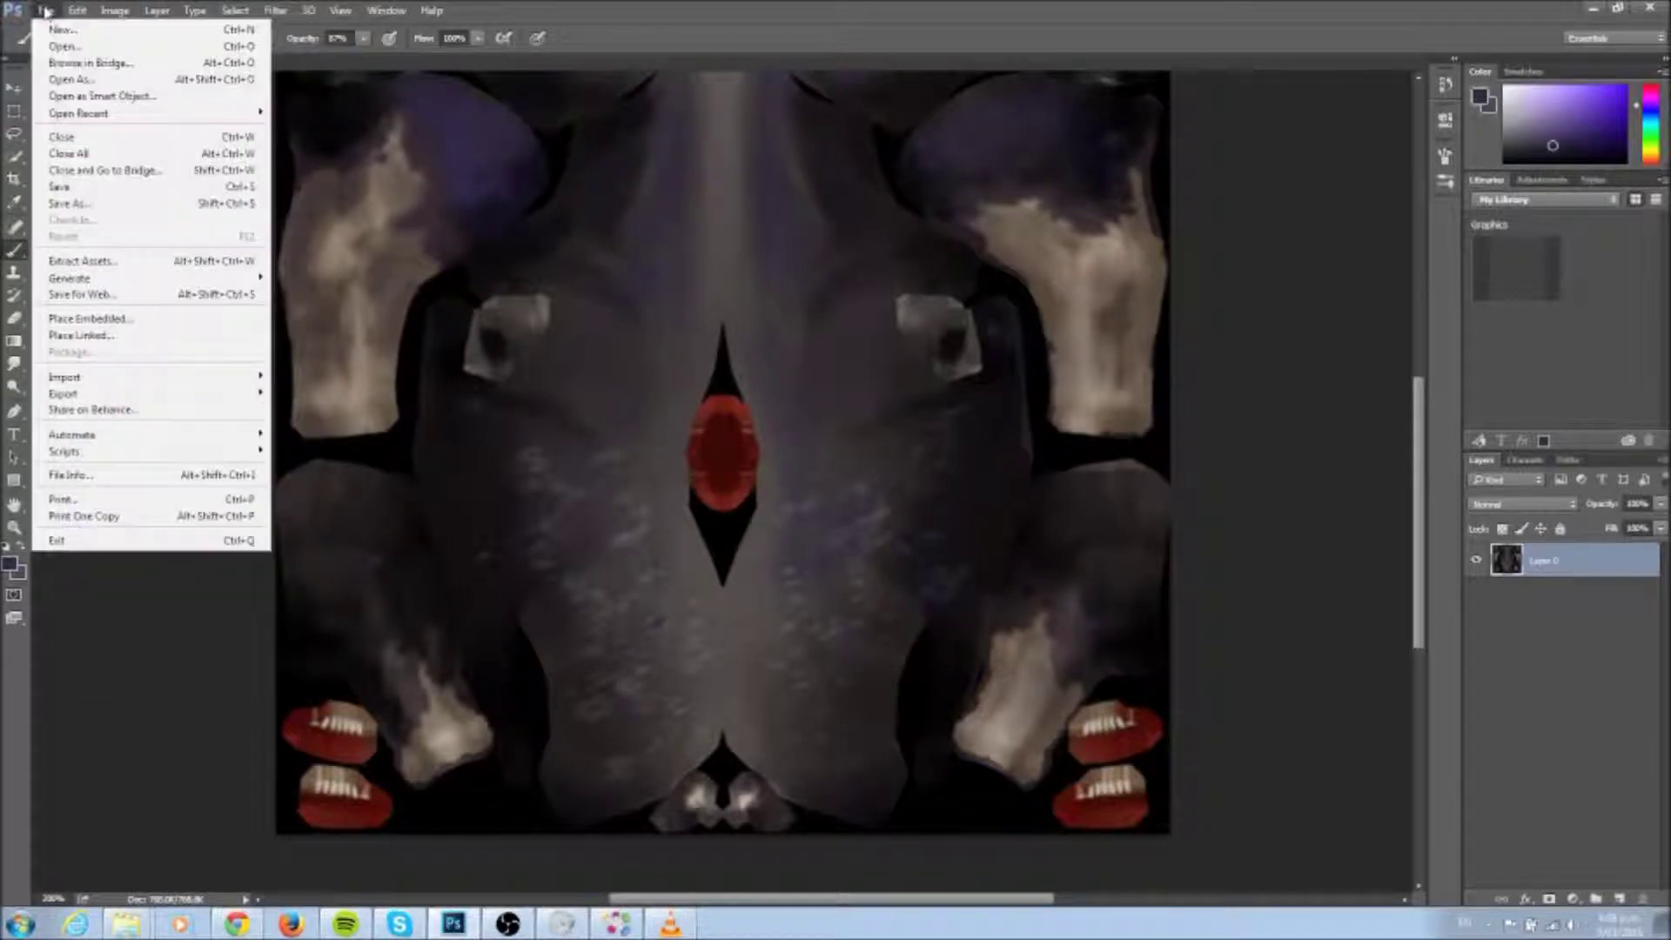
pyautogui.click(61, 186)
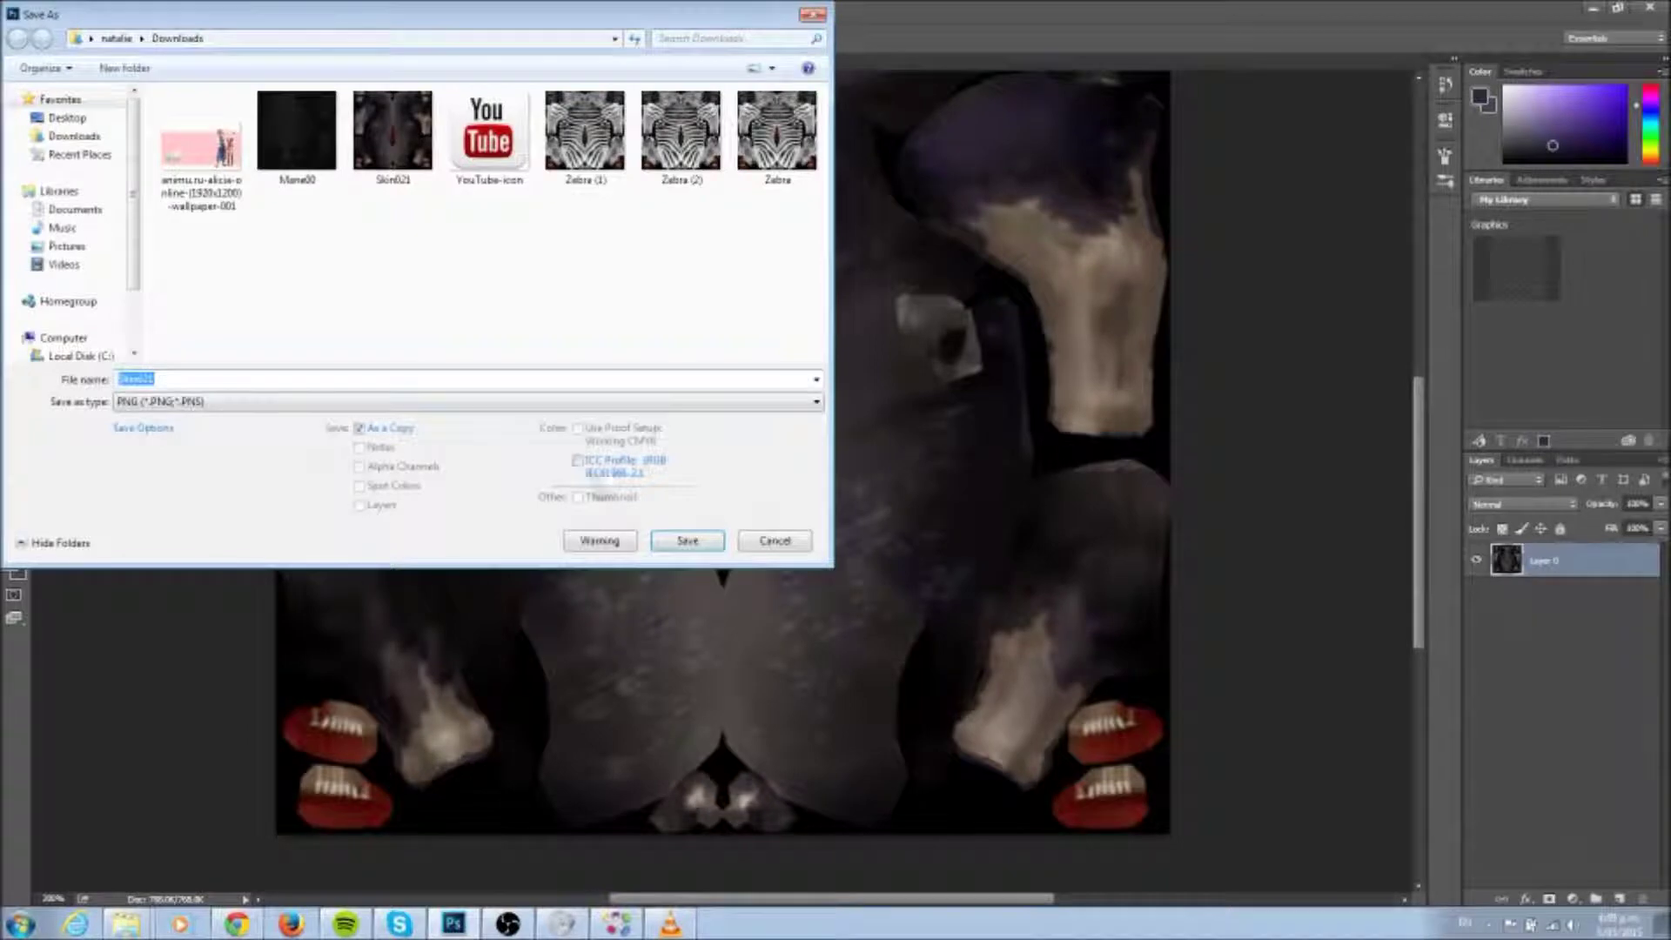
pyautogui.click(687, 540)
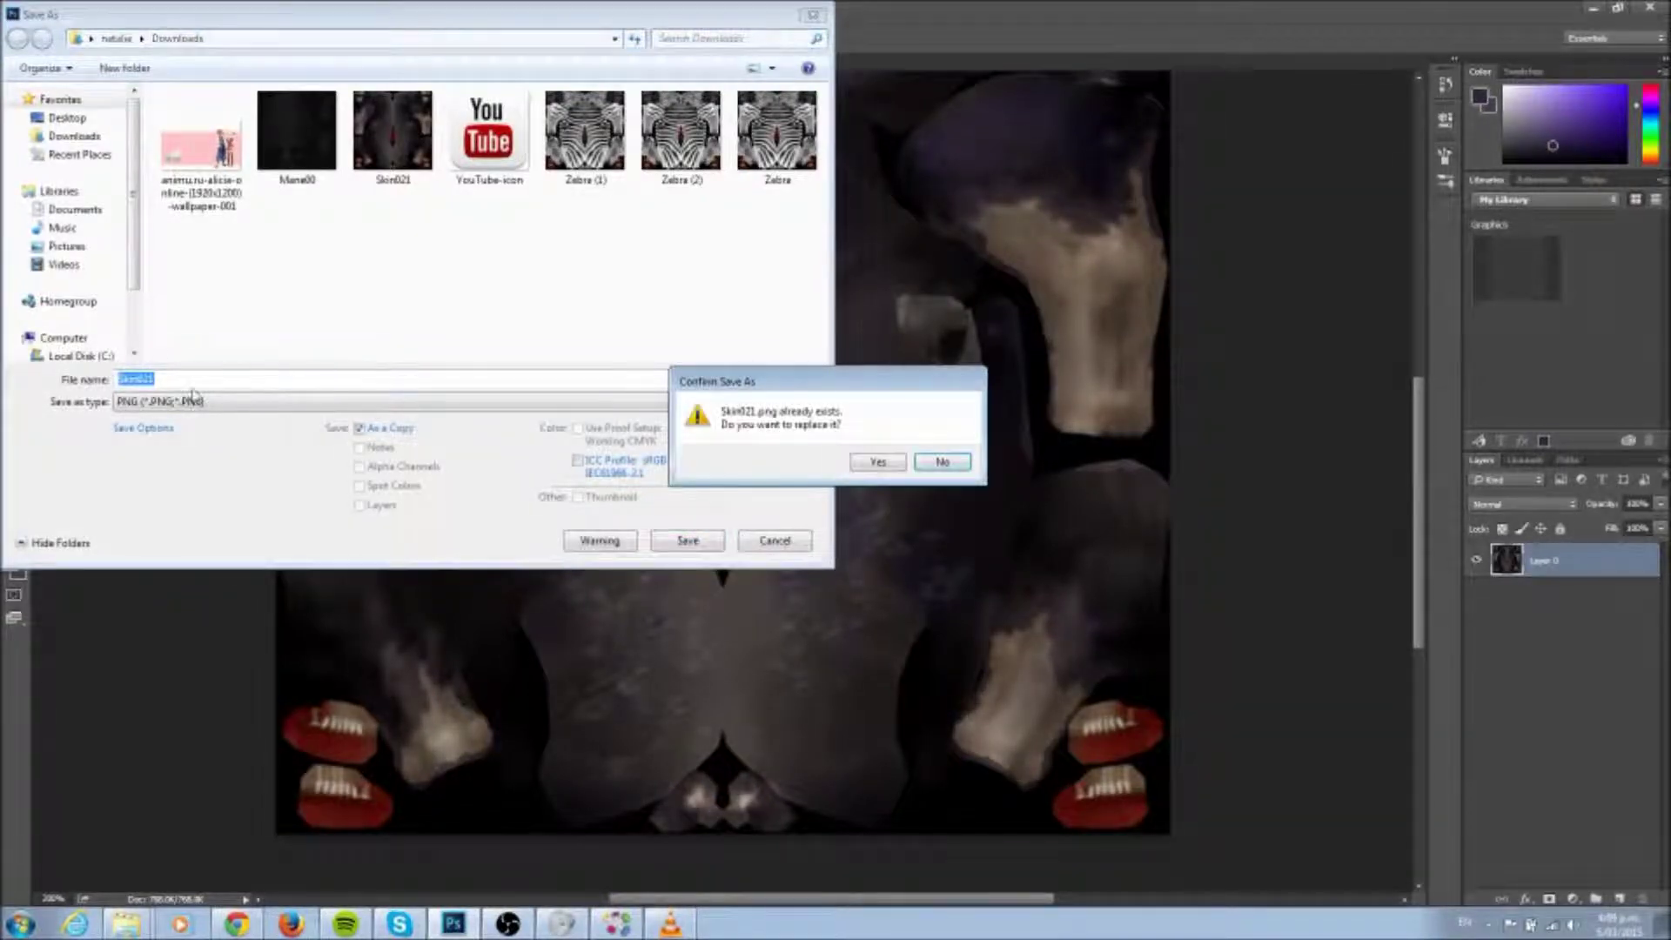
pyautogui.click(881, 463)
pyautogui.click(891, 292)
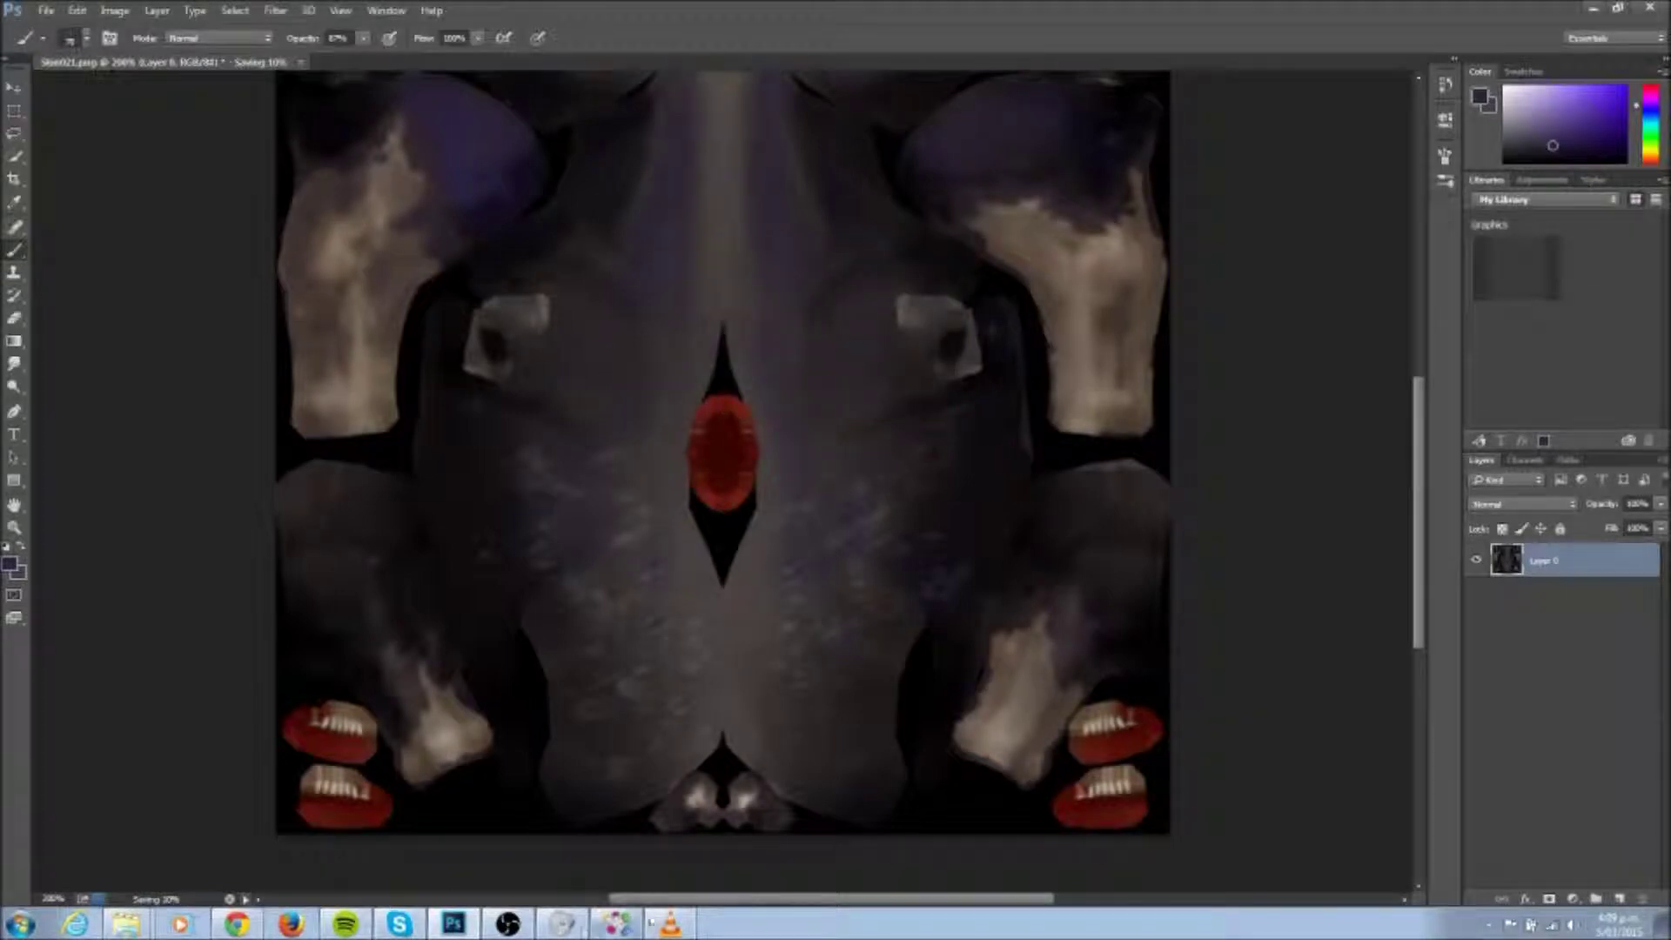
# Step: Switch to Chrome, open the Alicia Editor from the link in the Alicia Online Facebook post, and turn Chrome's volume down
pyautogui.click(236, 923)
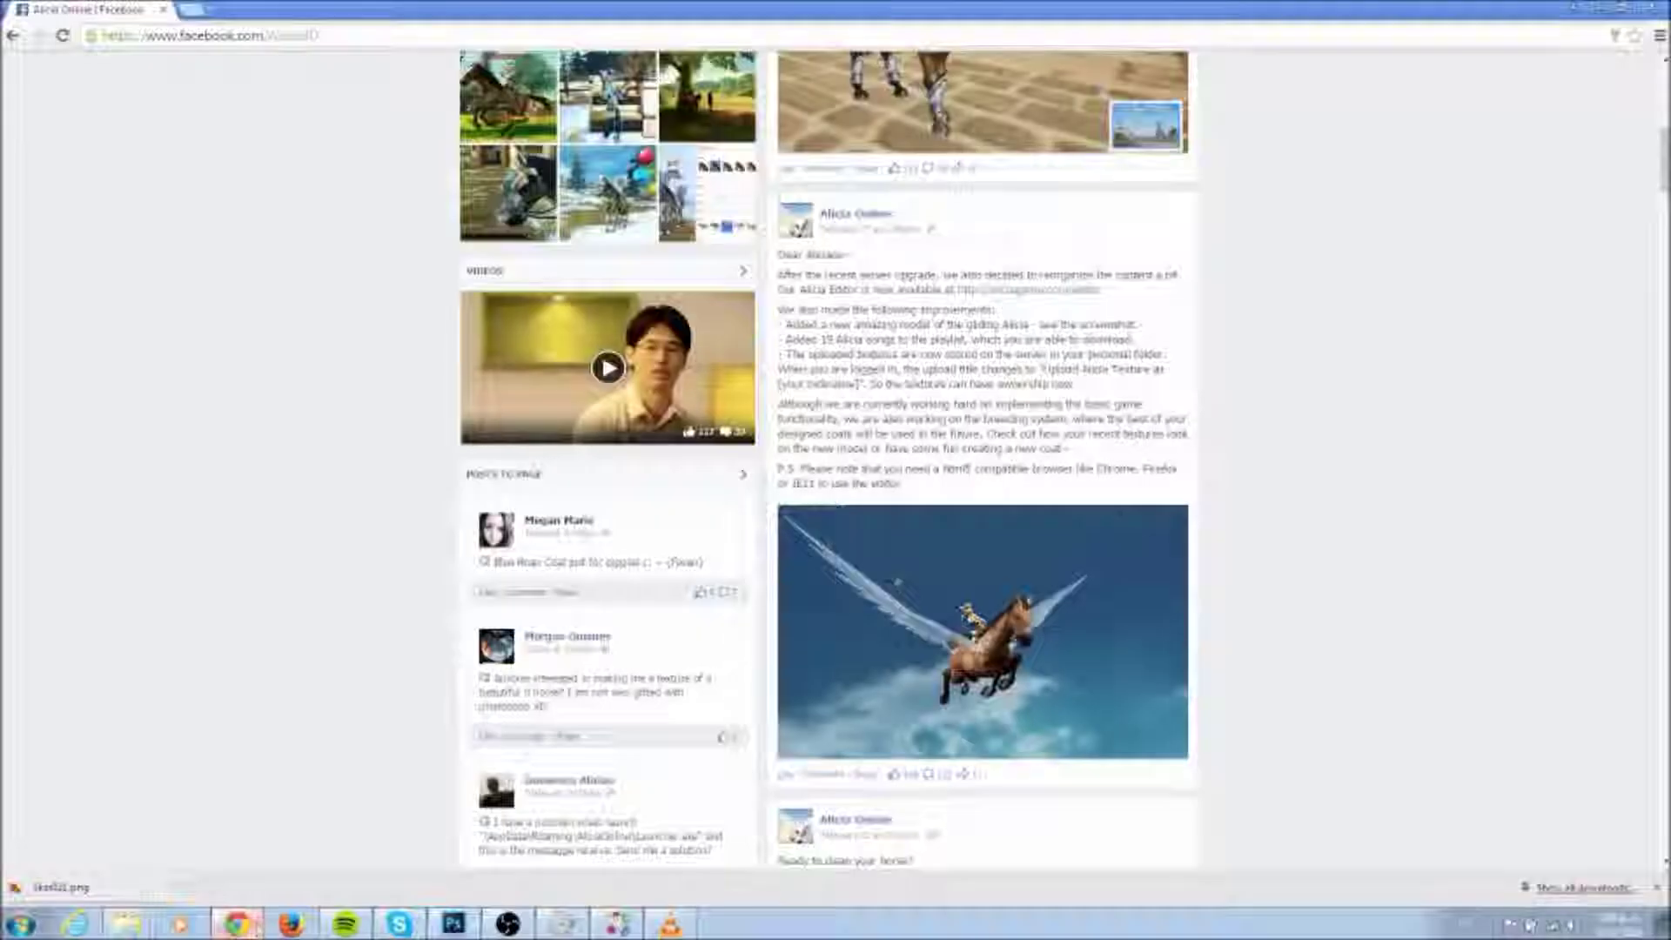
pyautogui.click(1027, 290)
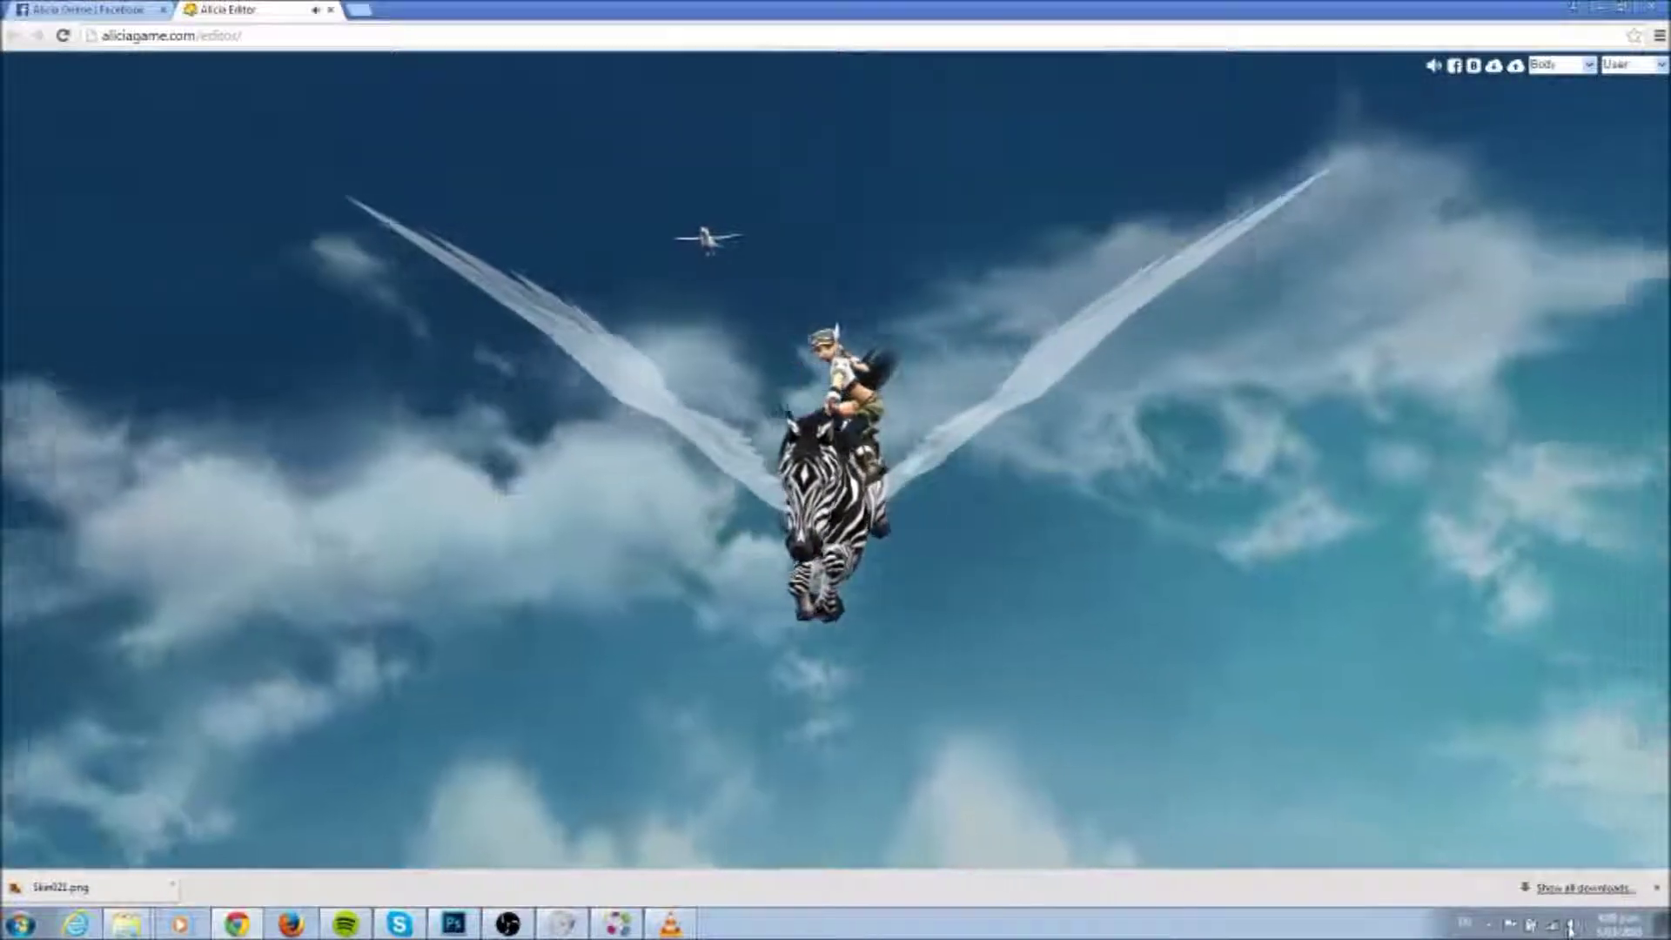
pyautogui.click(1570, 926)
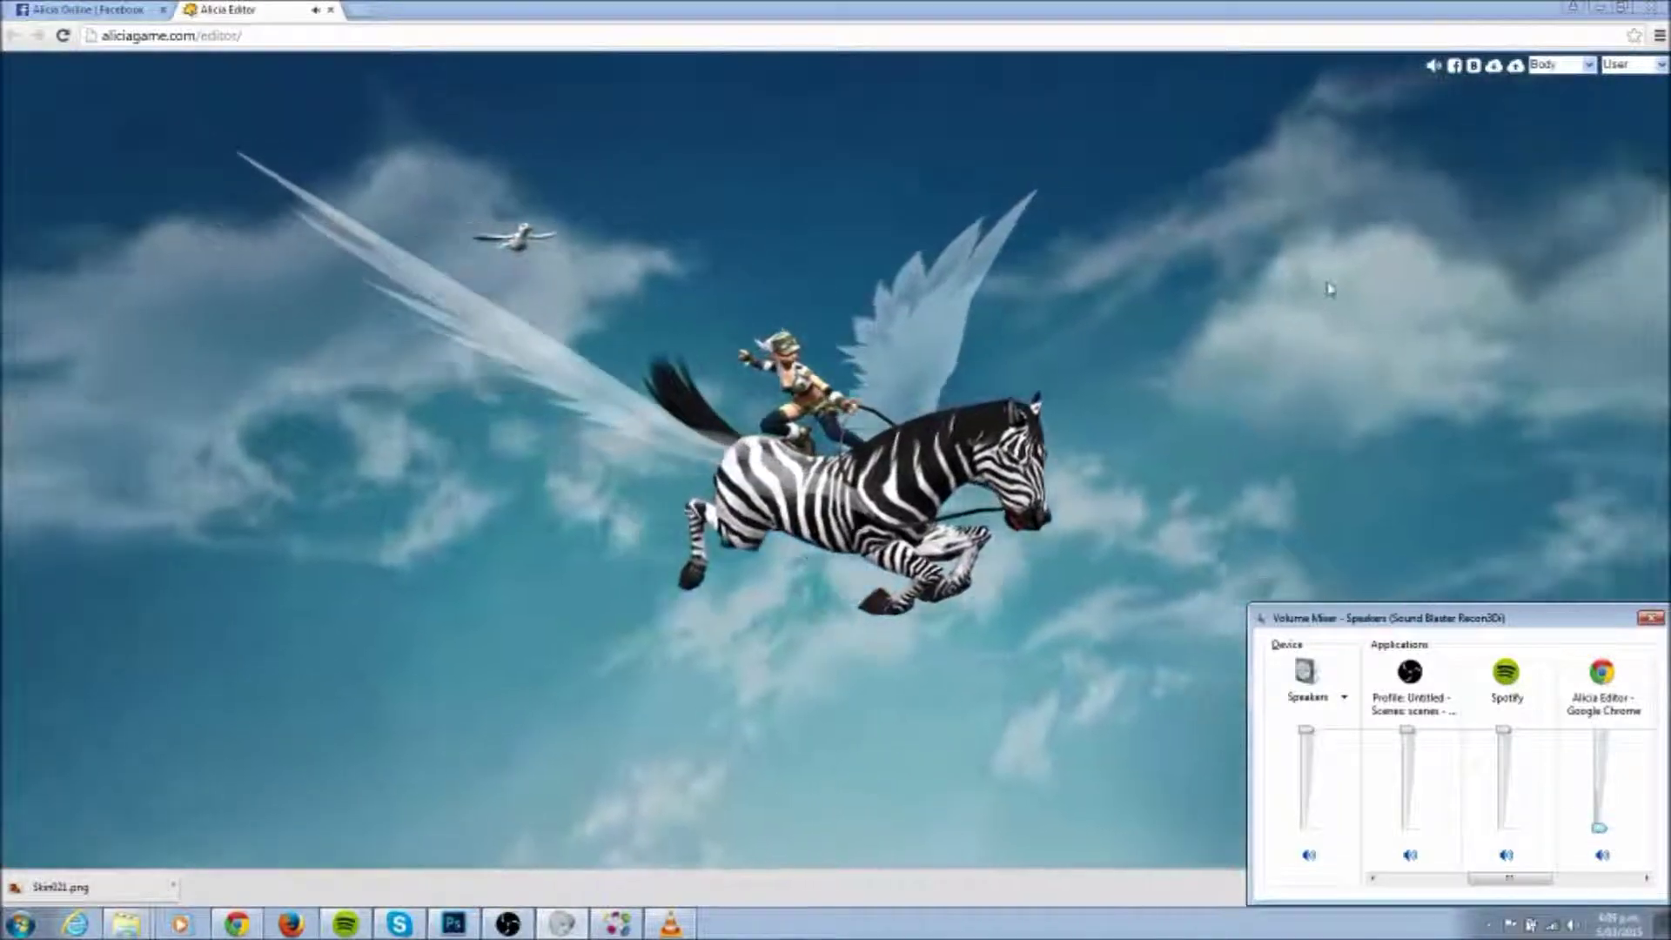
pyautogui.click(1328, 287)
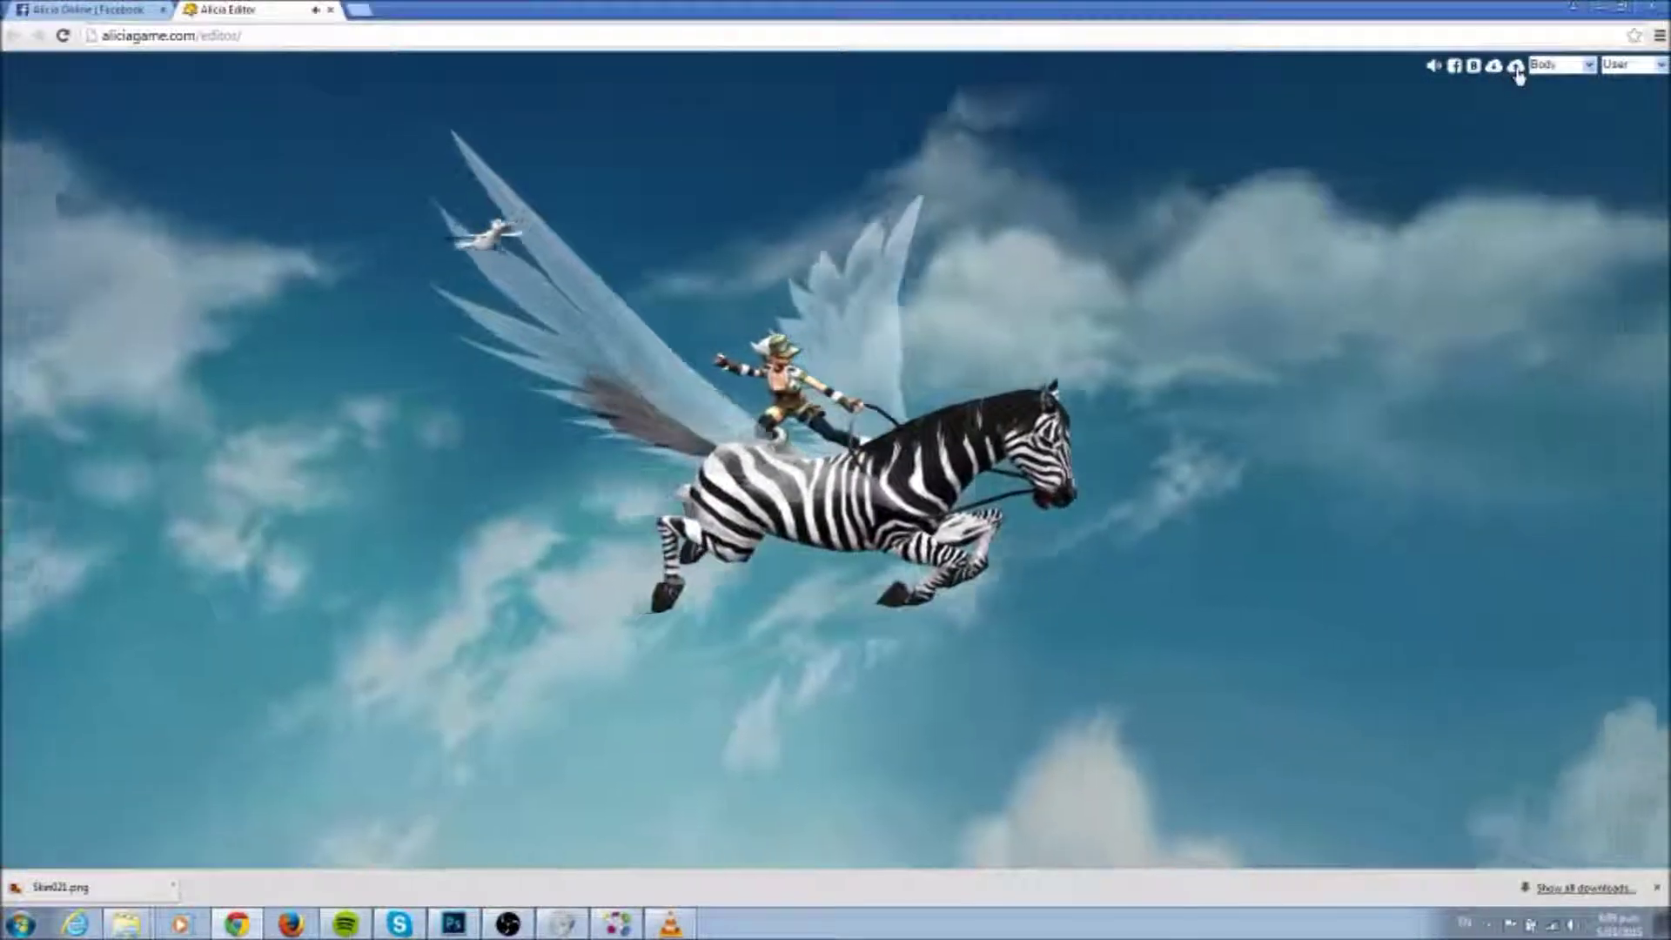
# Step: Upload Skin021.png from Downloads as the horse's Alicia body texture
pyautogui.click(1514, 65)
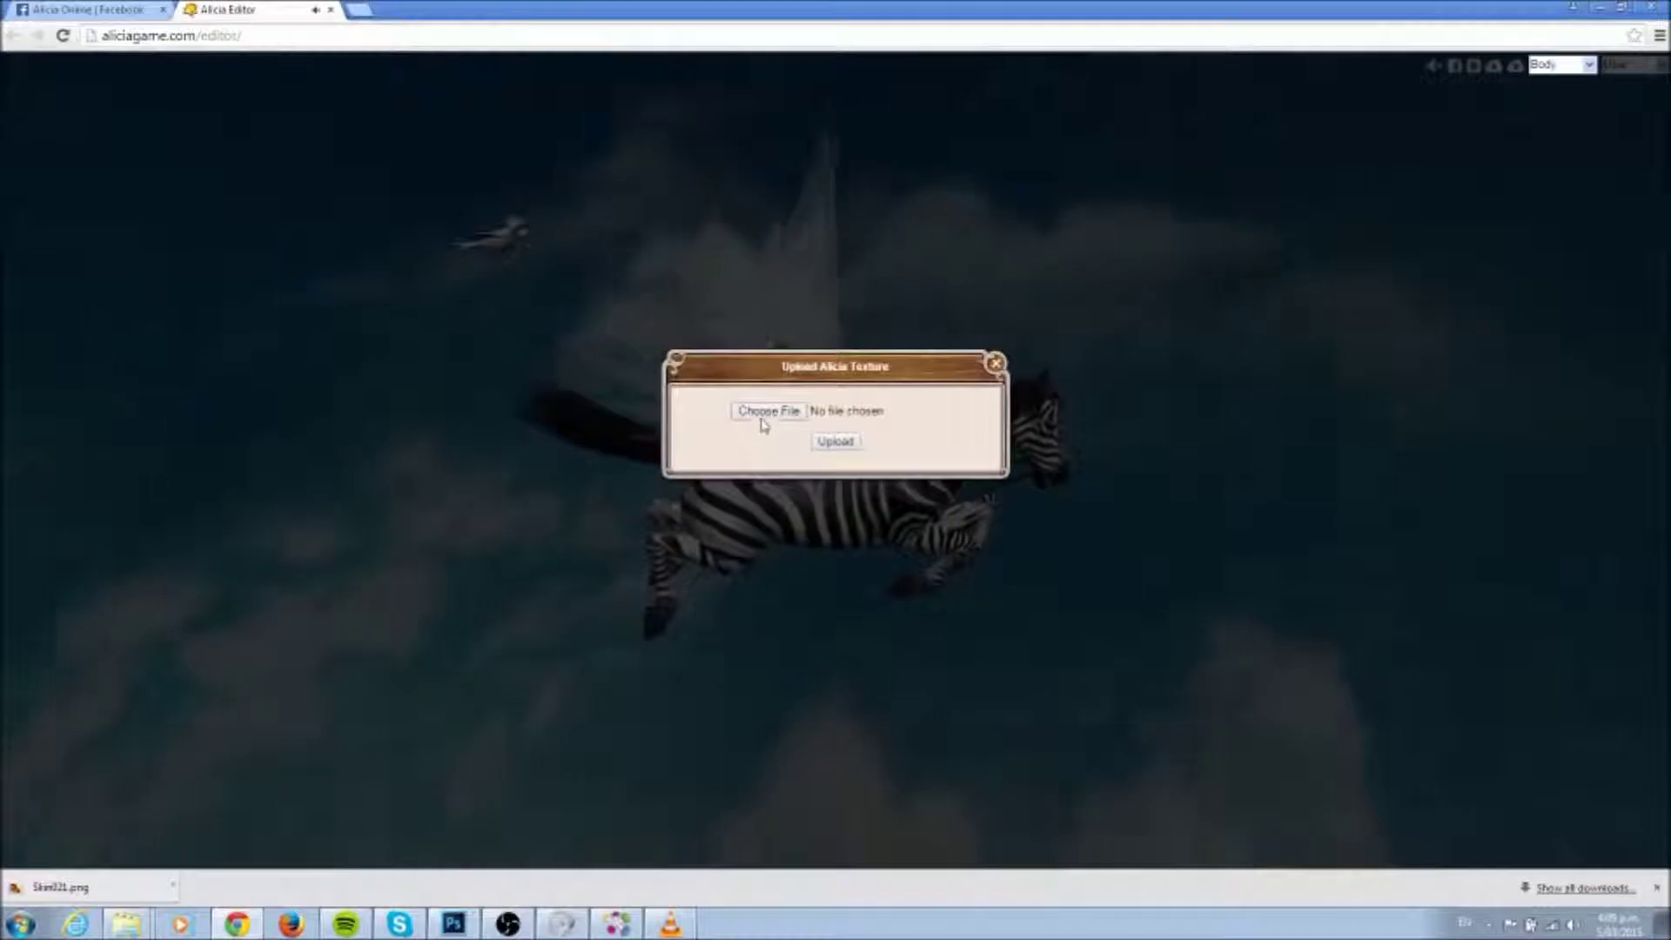
pyautogui.click(769, 411)
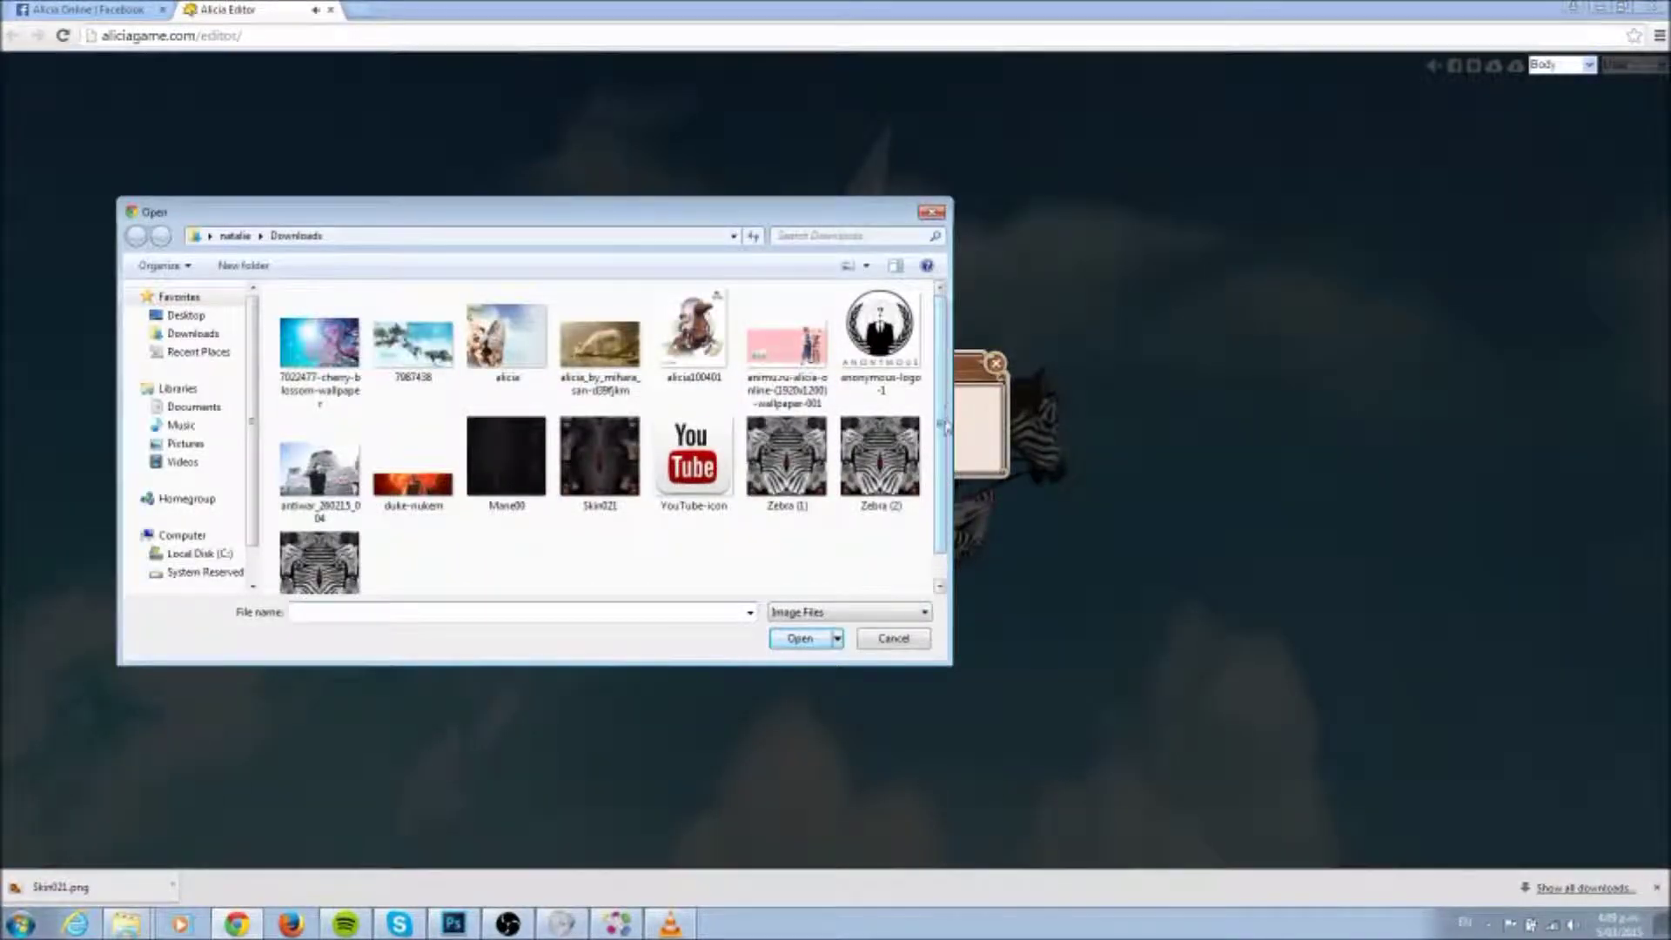
pyautogui.scroll(-1, 801, 477)
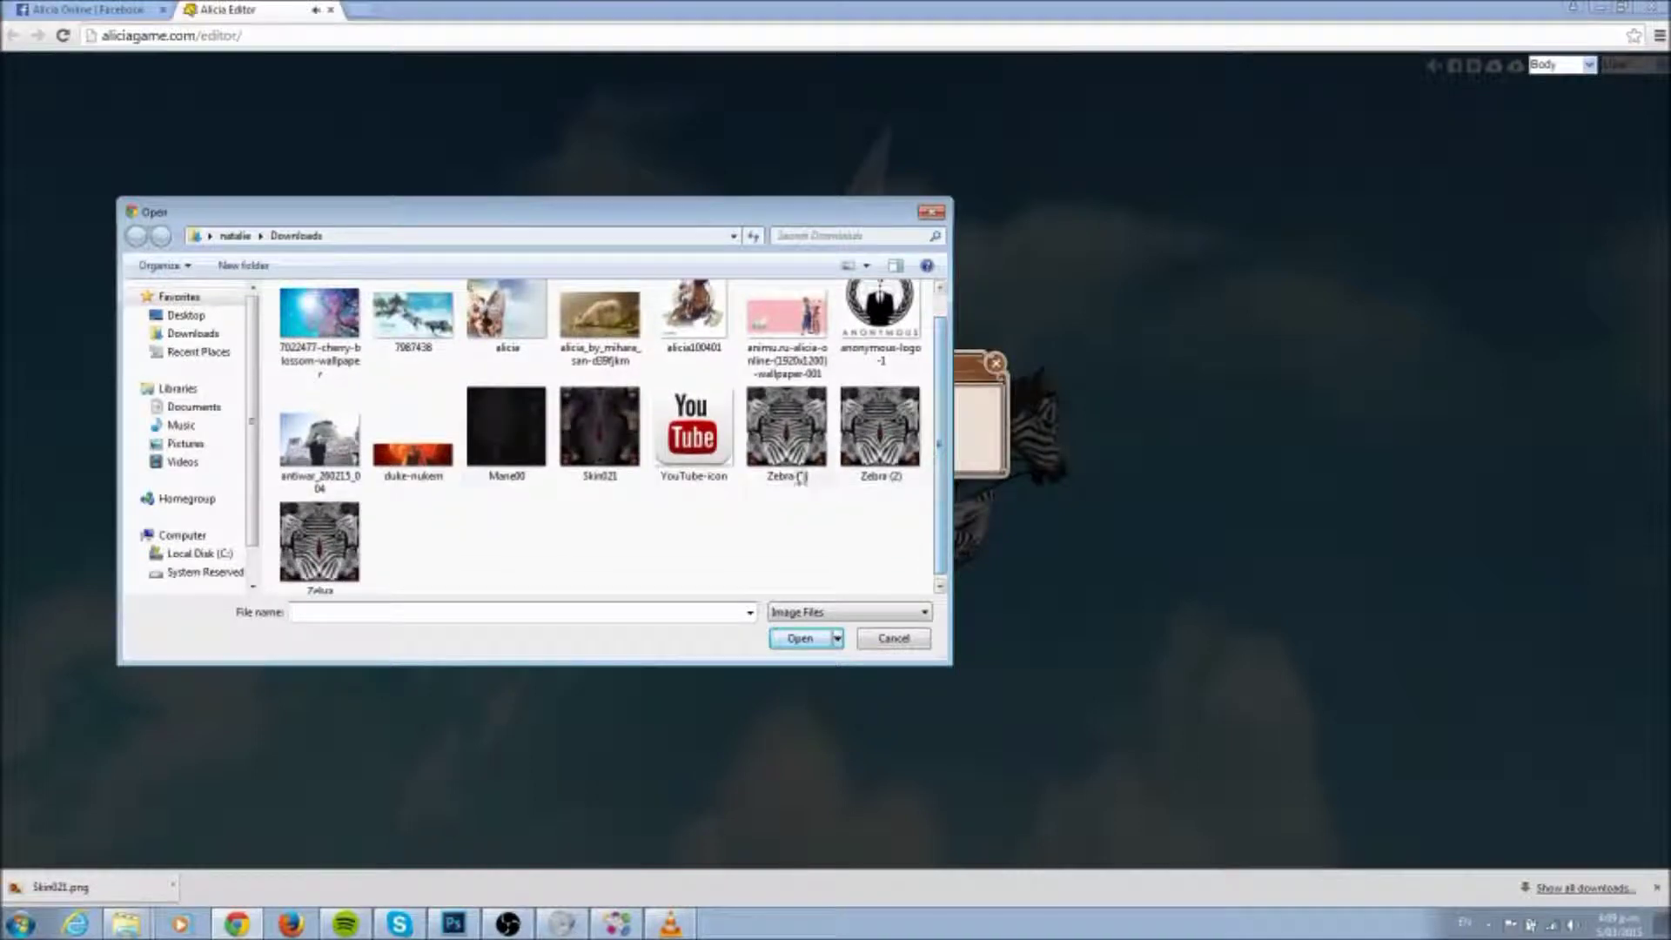
pyautogui.doubleClick(603, 427)
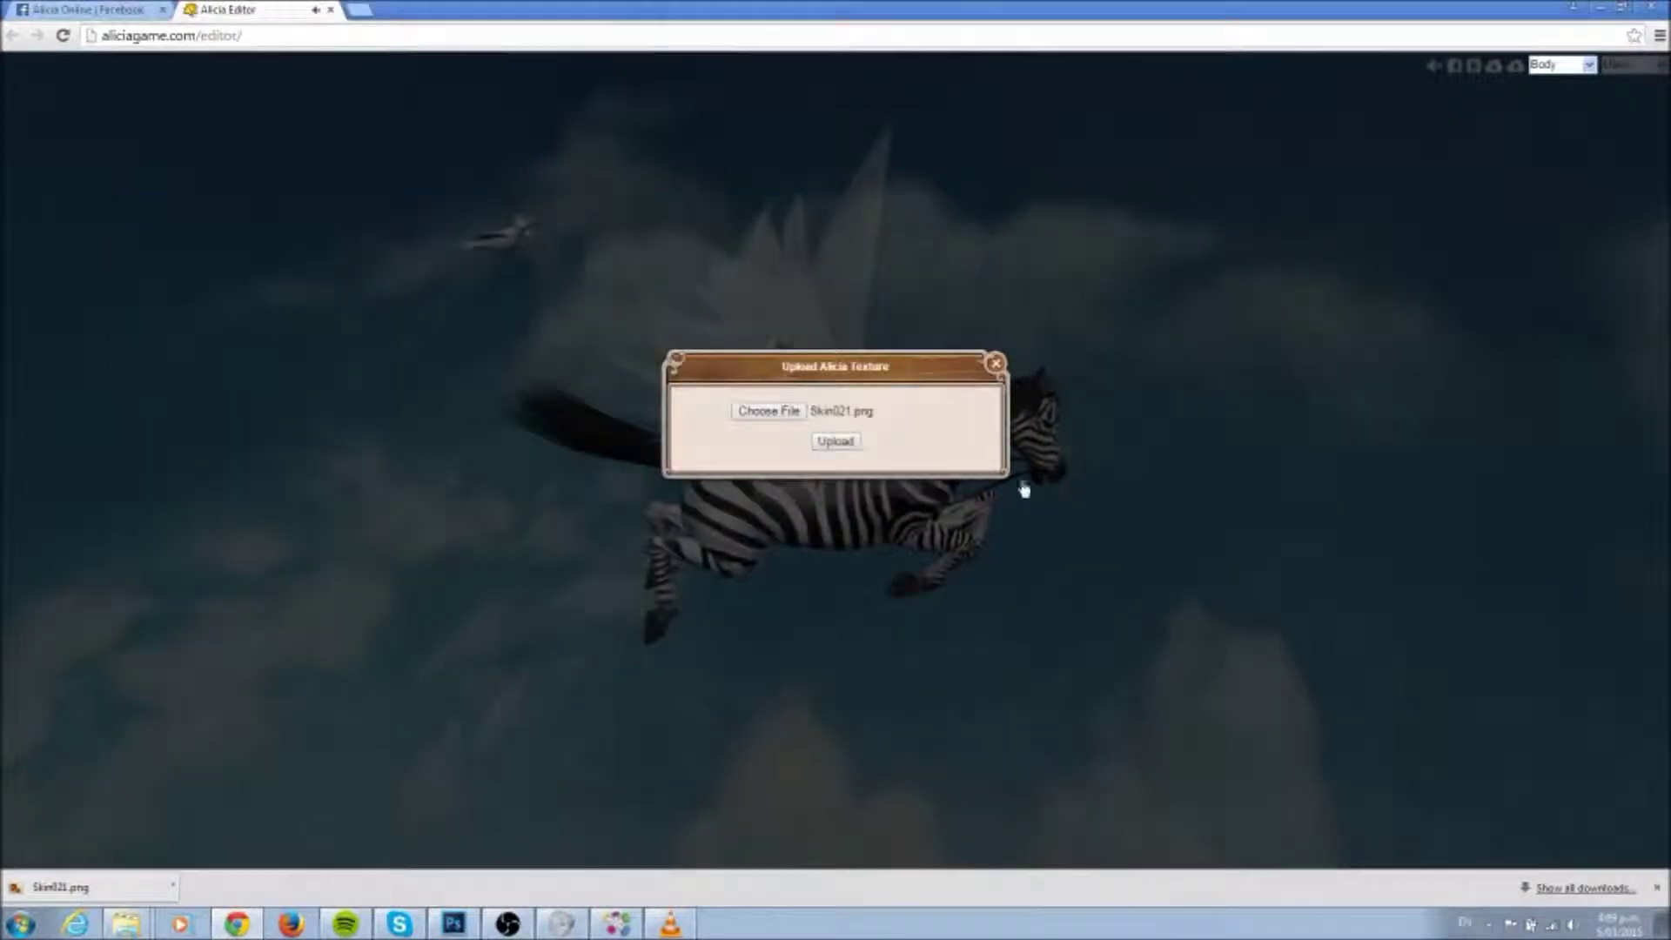
pyautogui.click(831, 442)
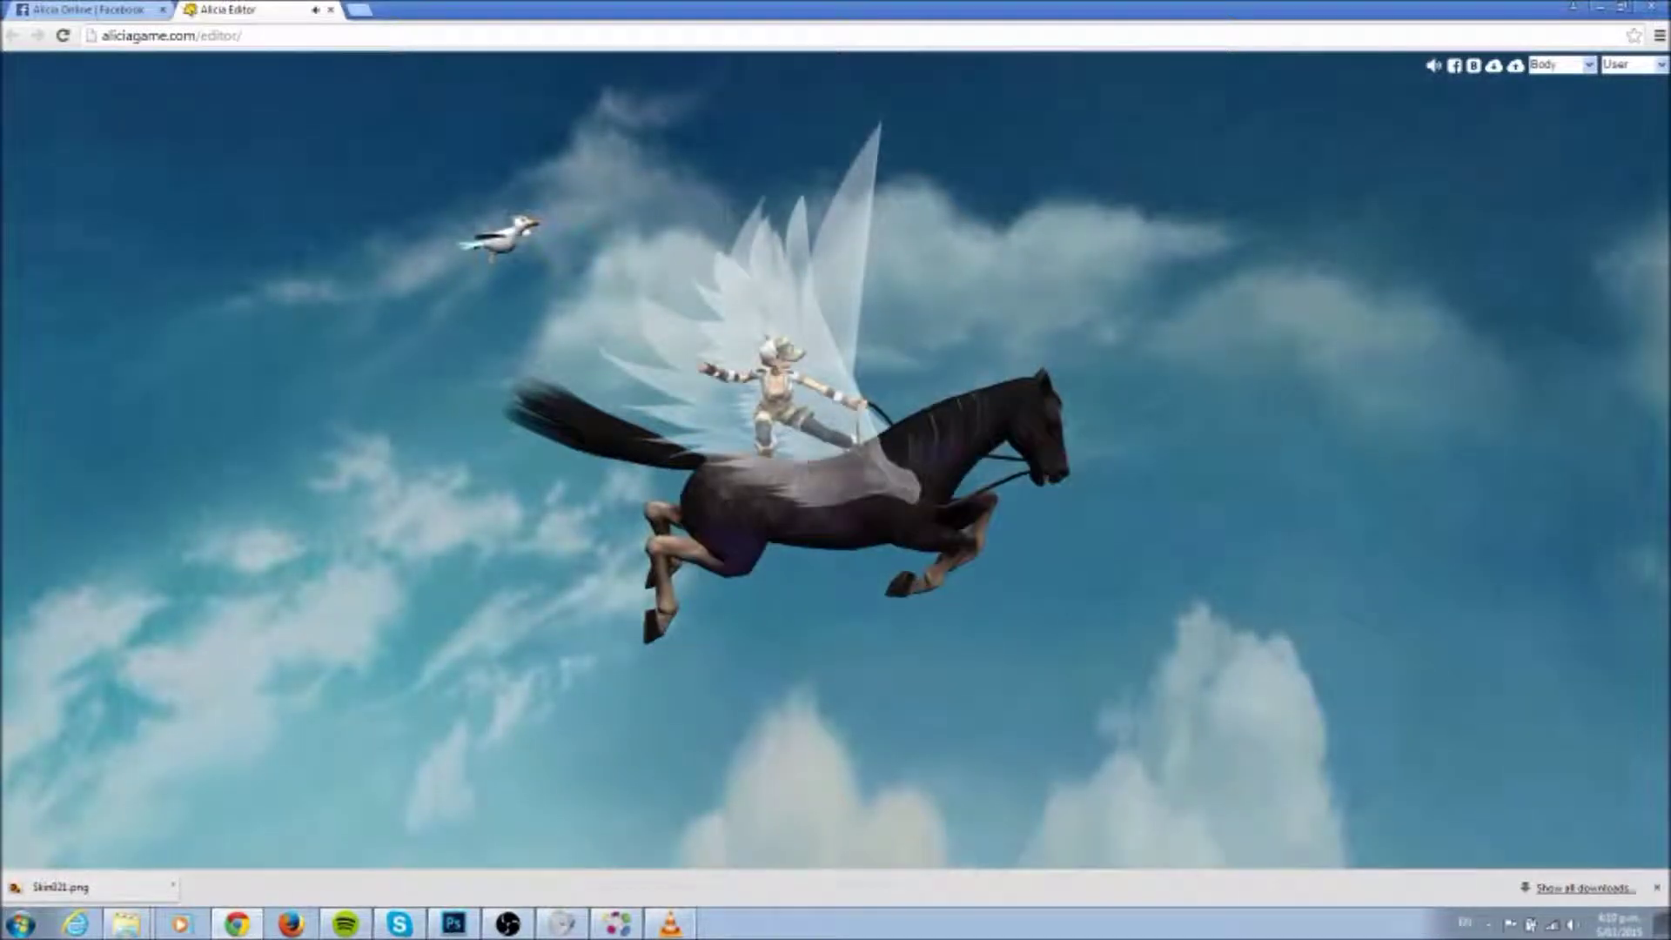
# Step: Examine the uploaded coat on both sides of the winged horse and compare it with the flat texture in Photoshop
pyautogui.moveTo(941, 509); pyautogui.dragTo(538, 435)
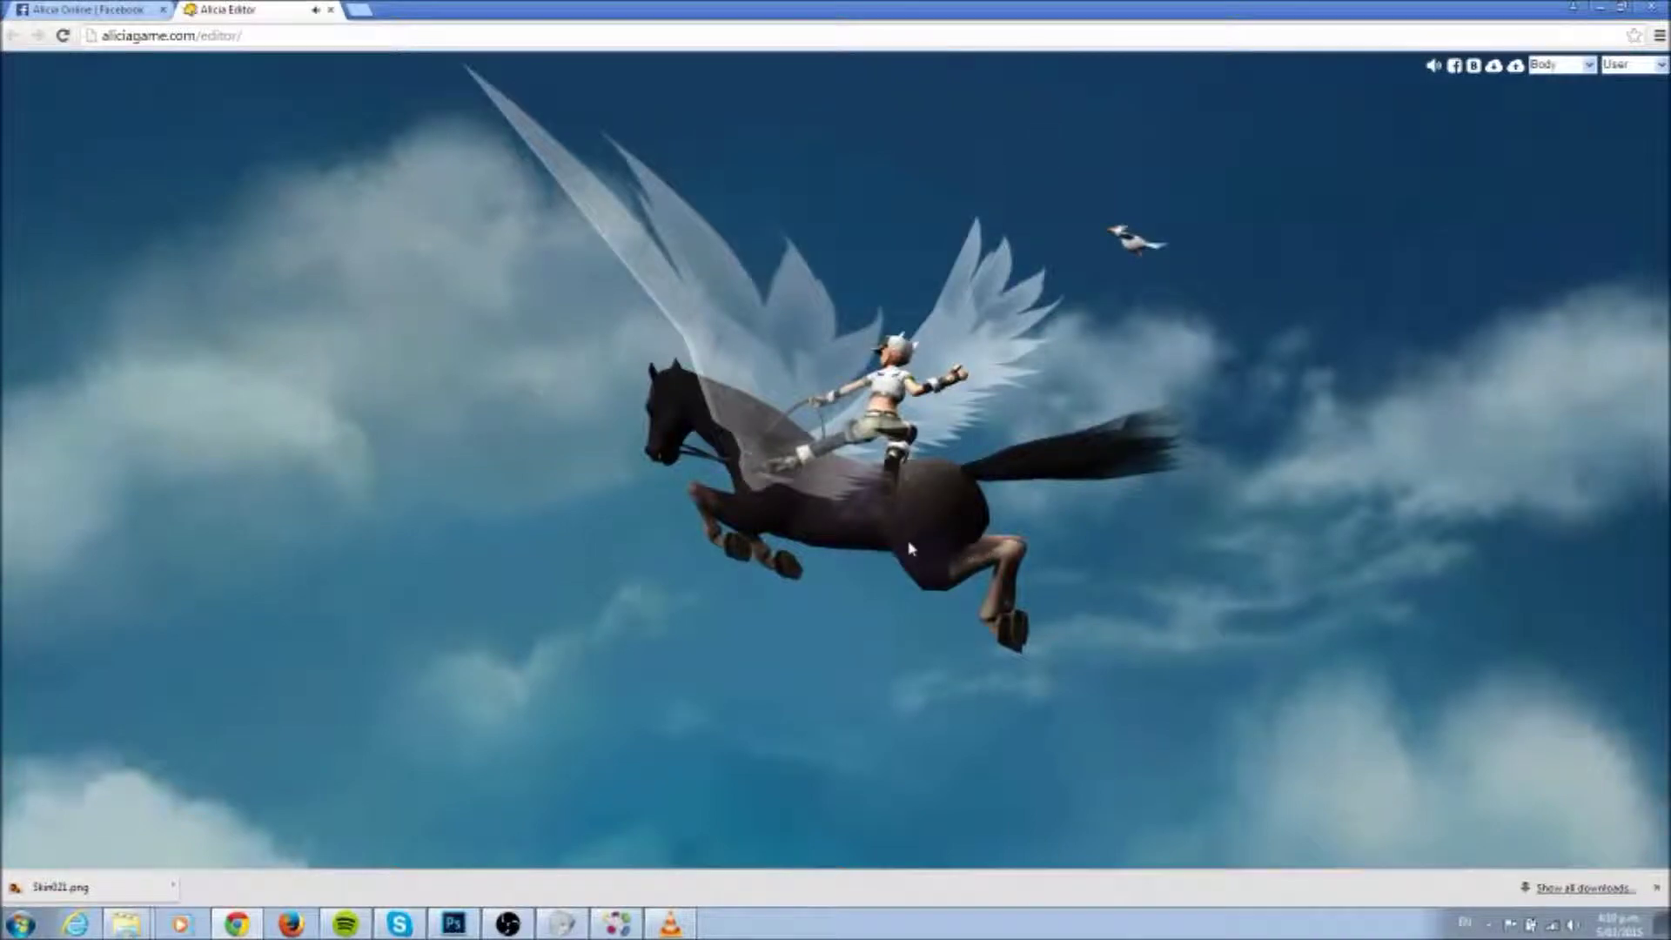
pyautogui.moveTo(917, 534); pyautogui.dragTo(1123, 511)
pyautogui.moveTo(828, 523); pyautogui.dragTo(1044, 513)
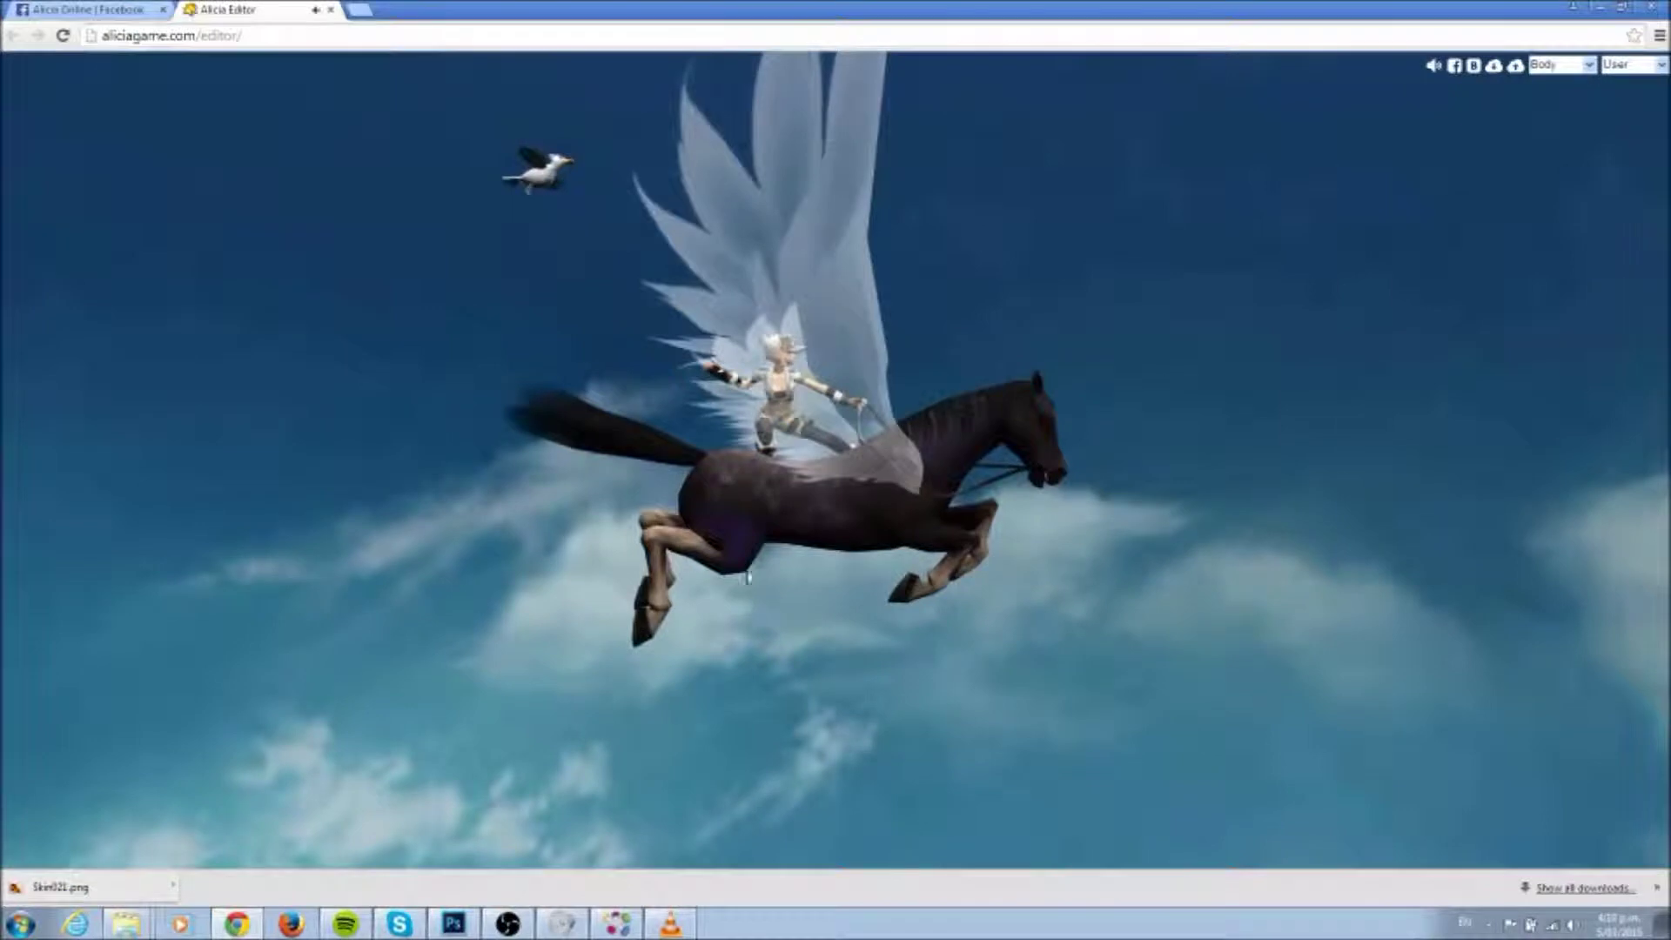
pyautogui.click(452, 923)
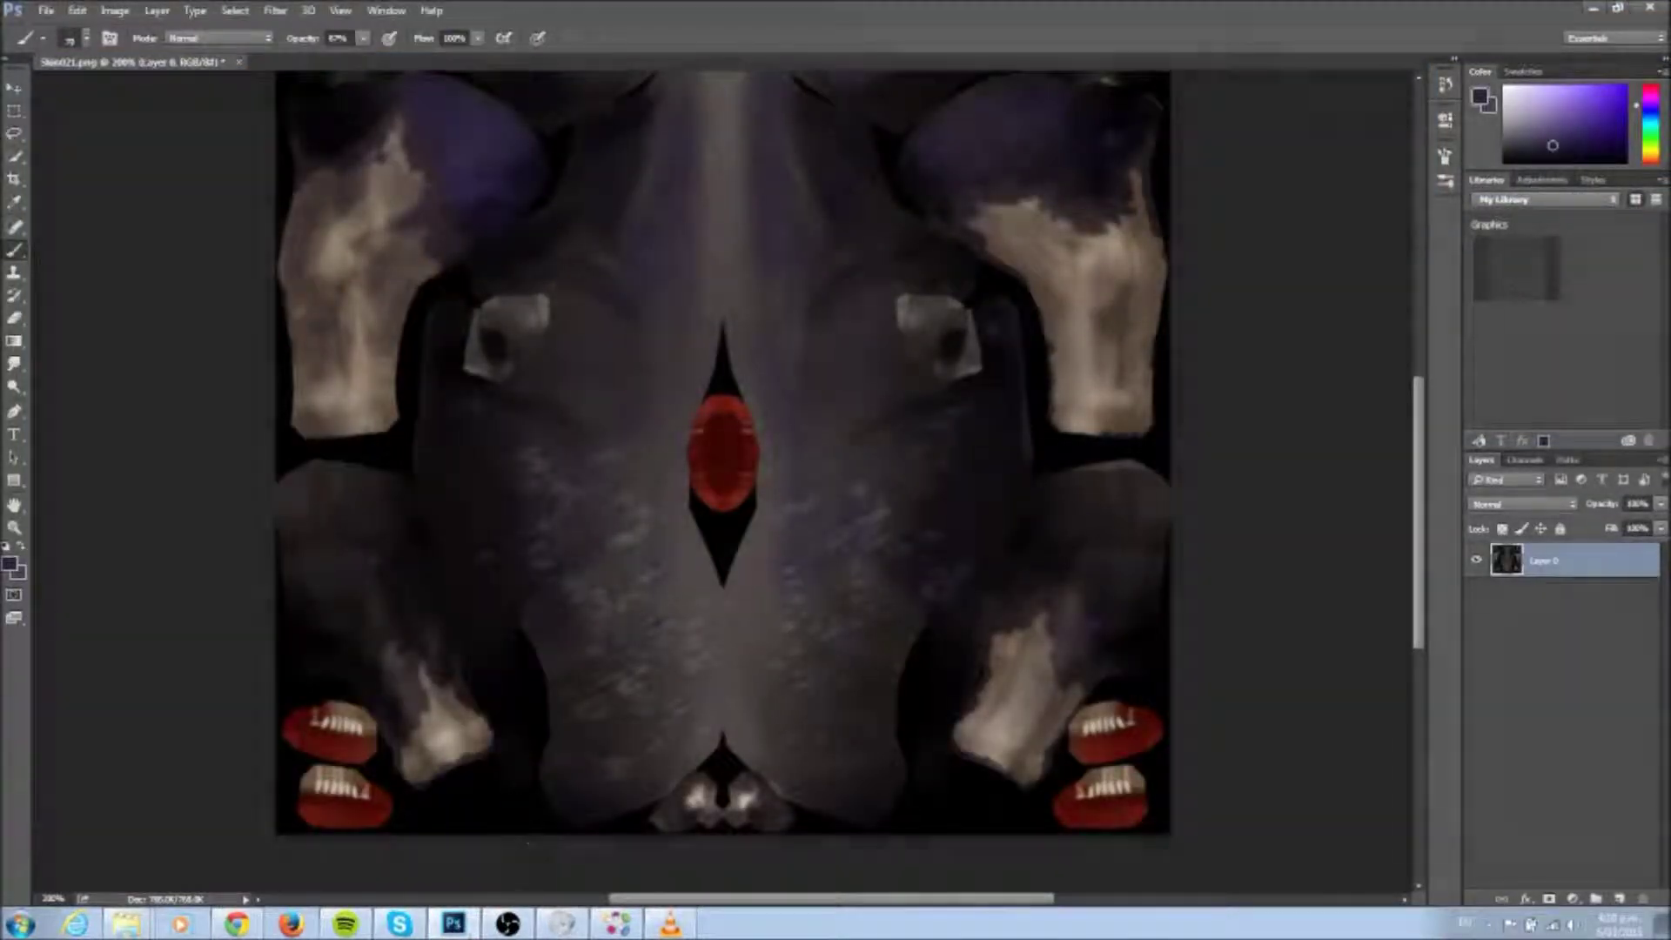
pyautogui.click(454, 924)
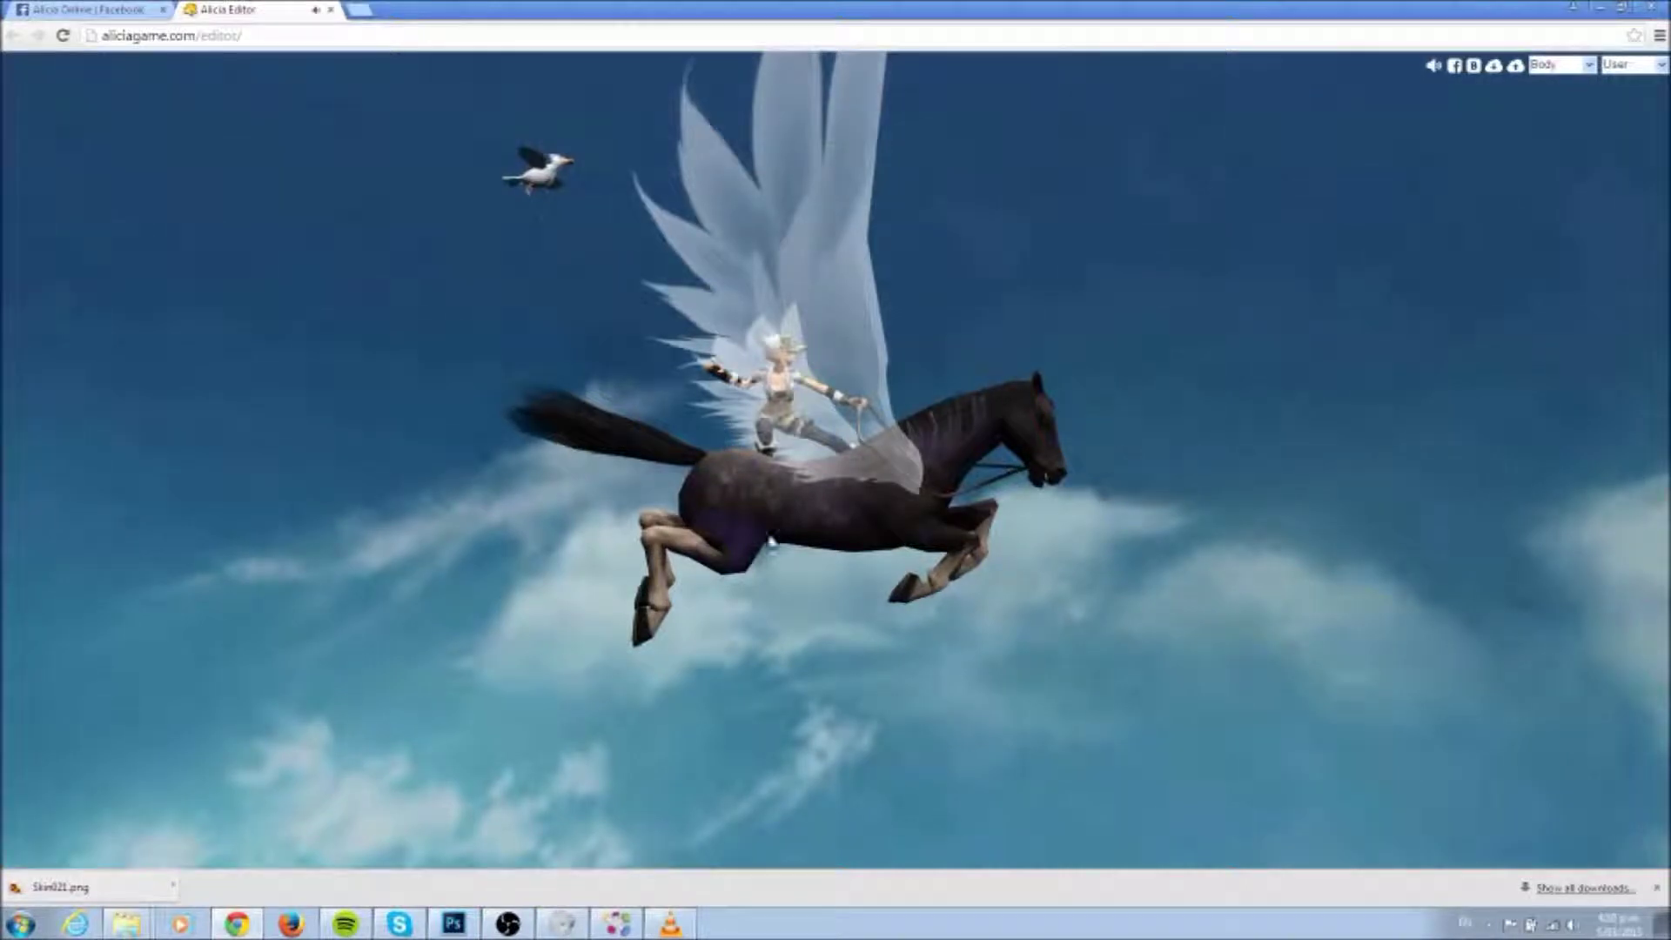
pyautogui.moveTo(922, 559)
pyautogui.mouseDown()
pyautogui.moveTo(847, 600)
pyautogui.moveTo(563, 558)
pyautogui.moveTo(924, 567)
pyautogui.mouseUp()
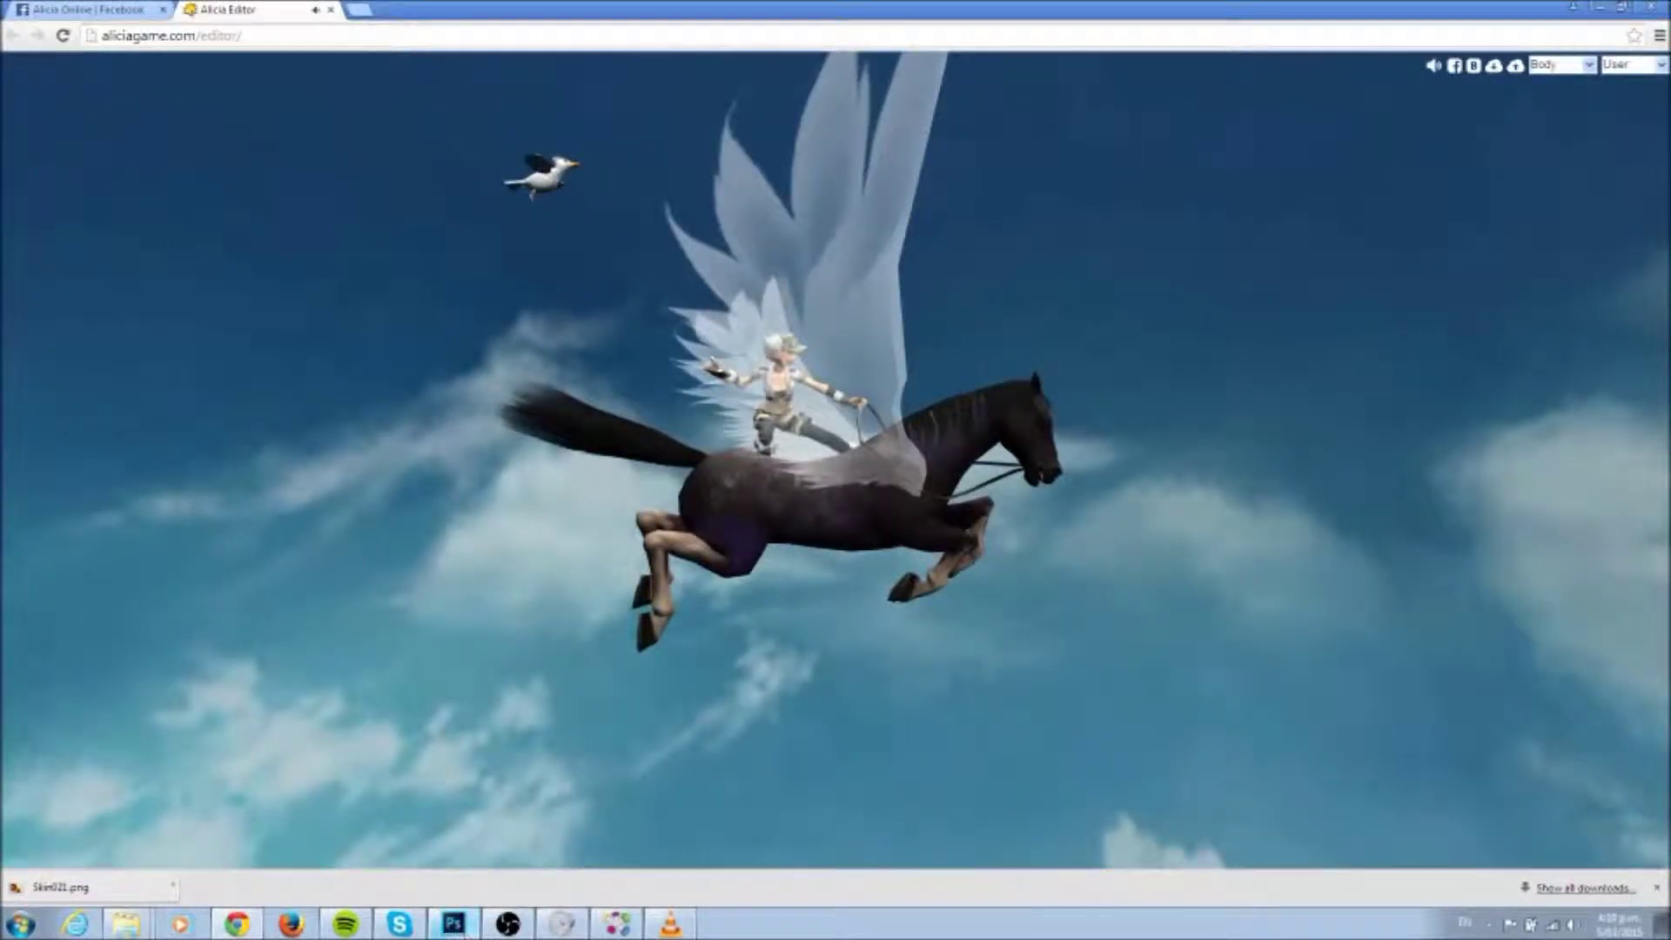
pyautogui.click(453, 922)
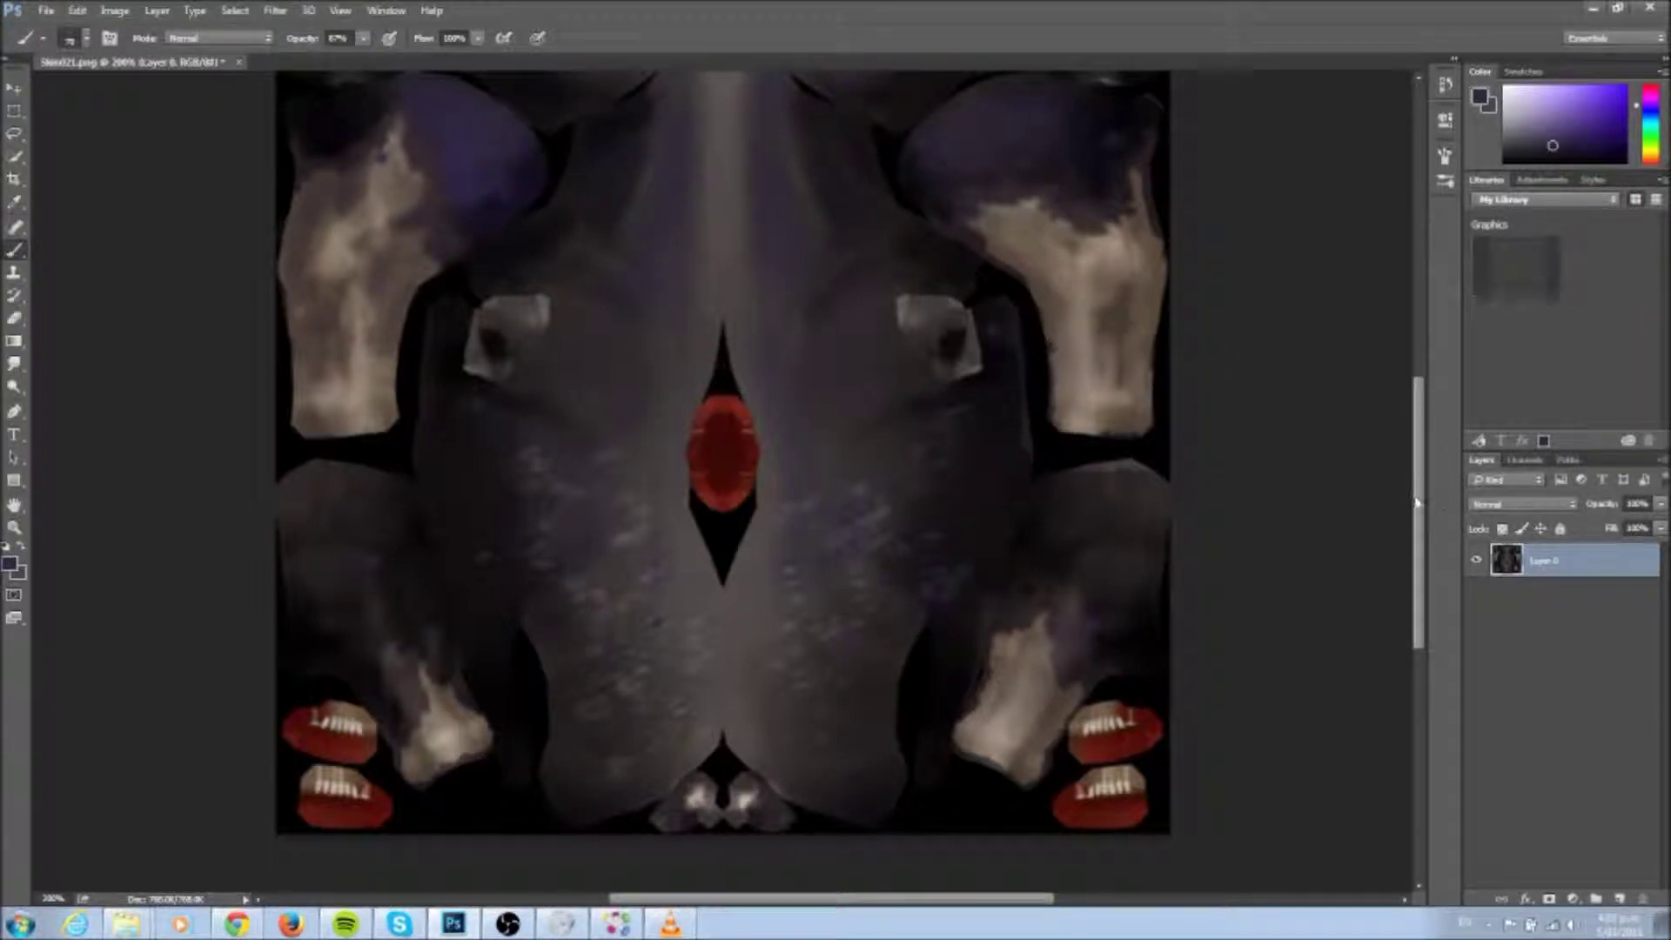
pyautogui.moveTo(1416, 494)
pyautogui.mouseDown()
pyautogui.moveTo(1432, 464)
pyautogui.moveTo(1428, 510)
pyautogui.mouseUp()
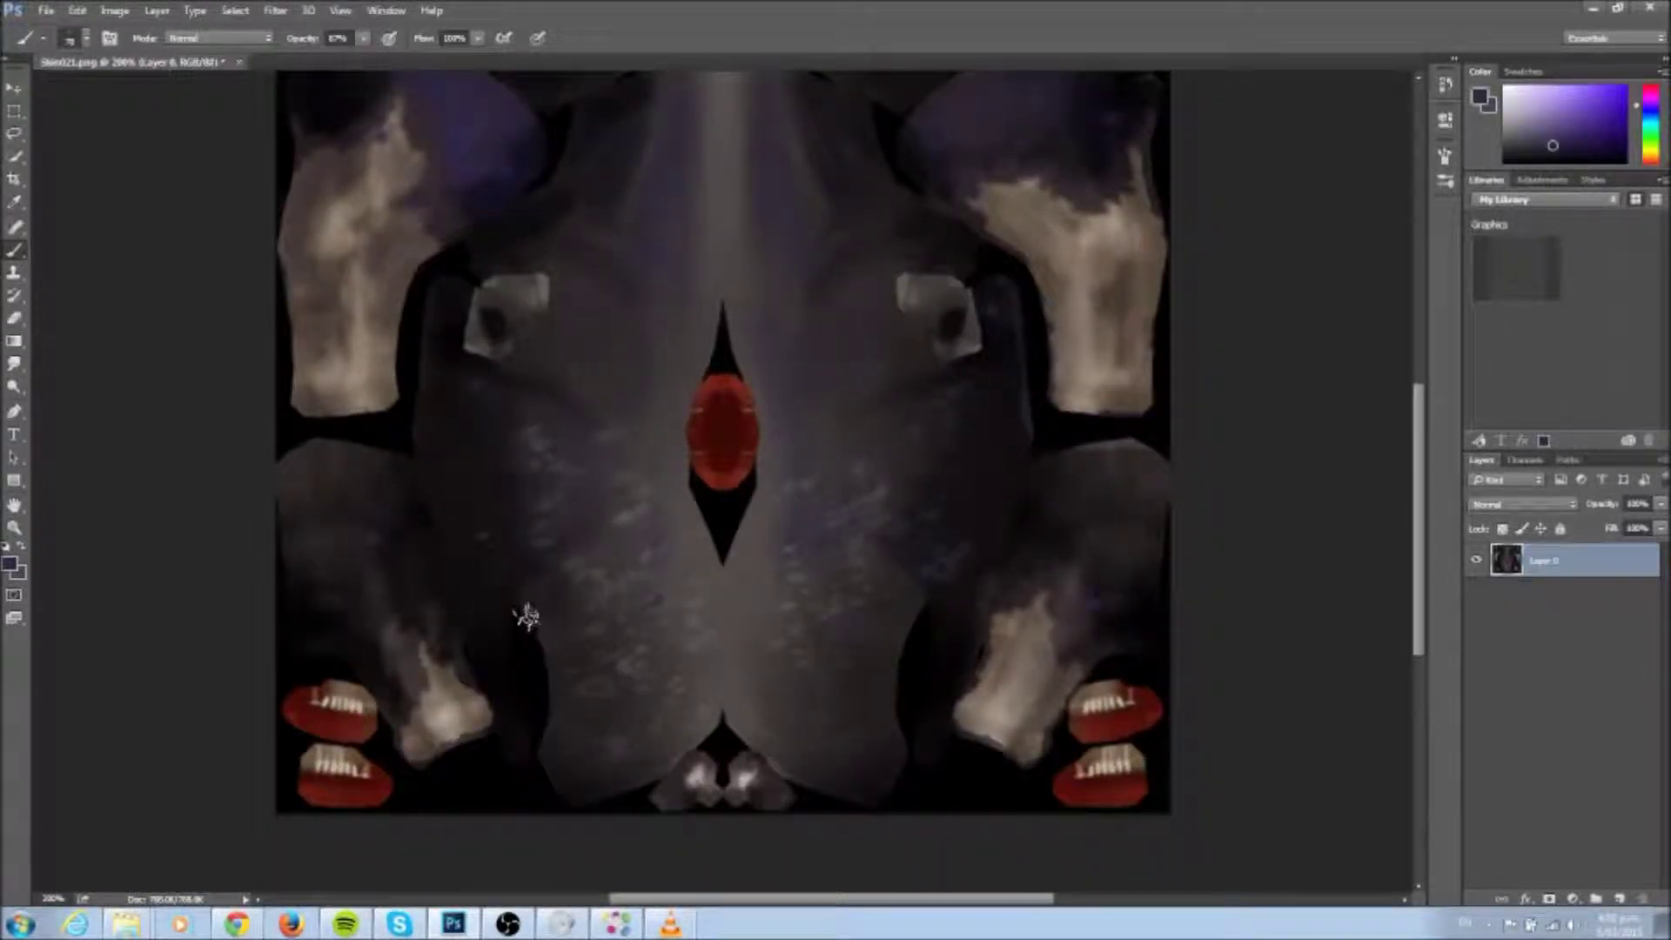
pyautogui.click(460, 928)
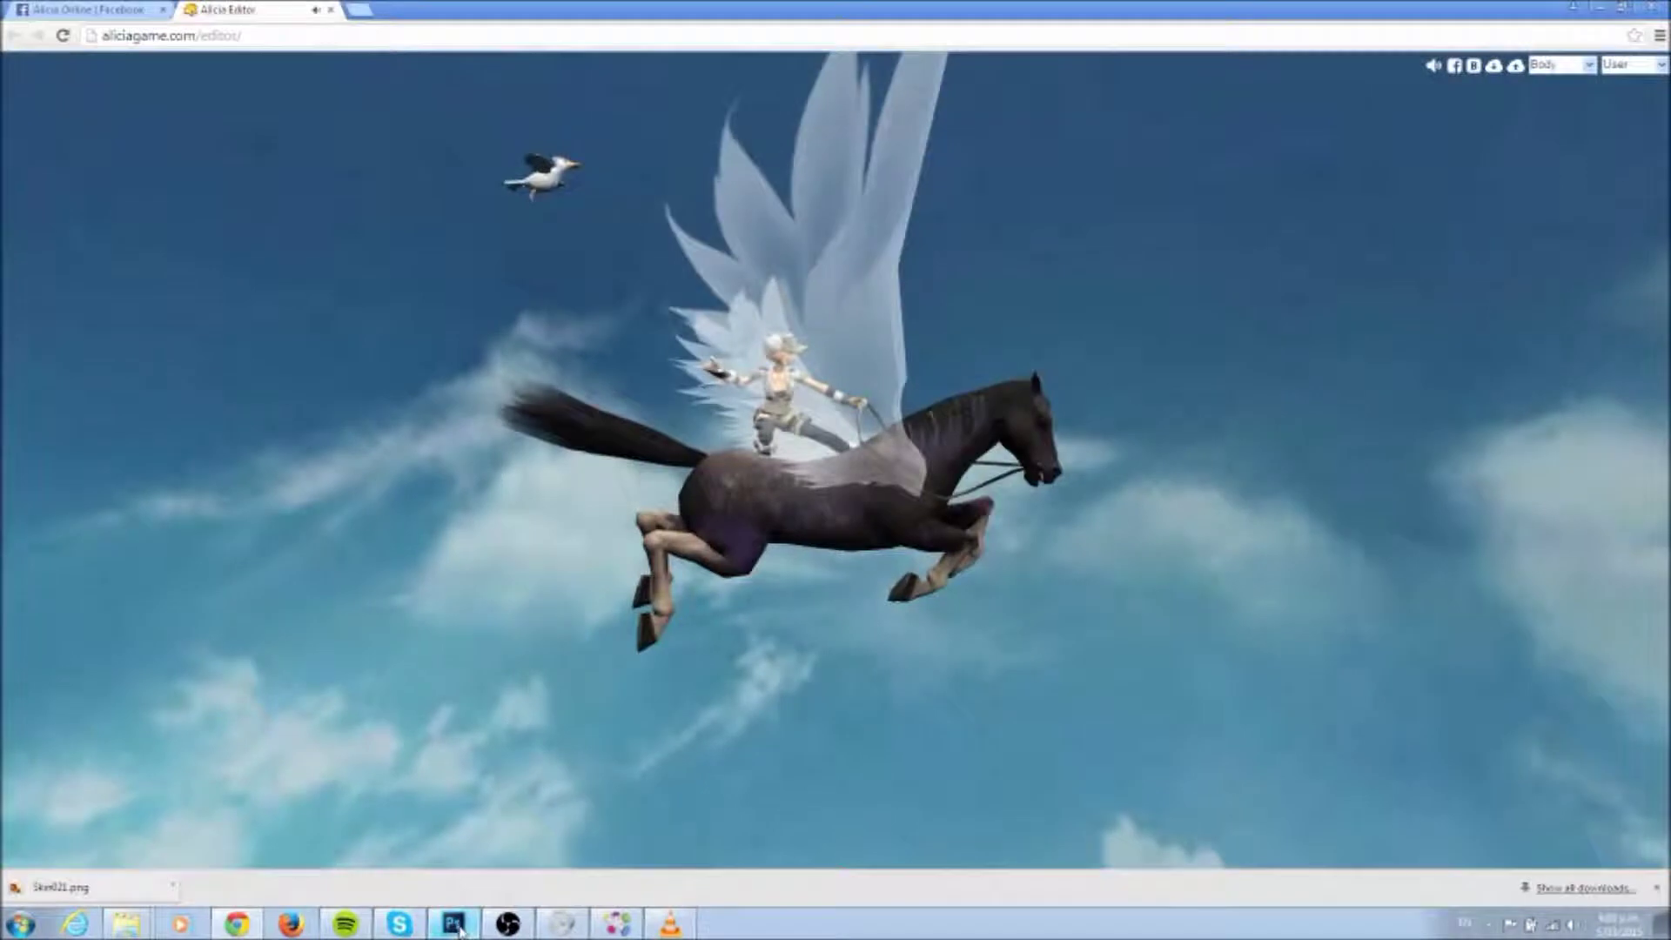
pyautogui.click(459, 927)
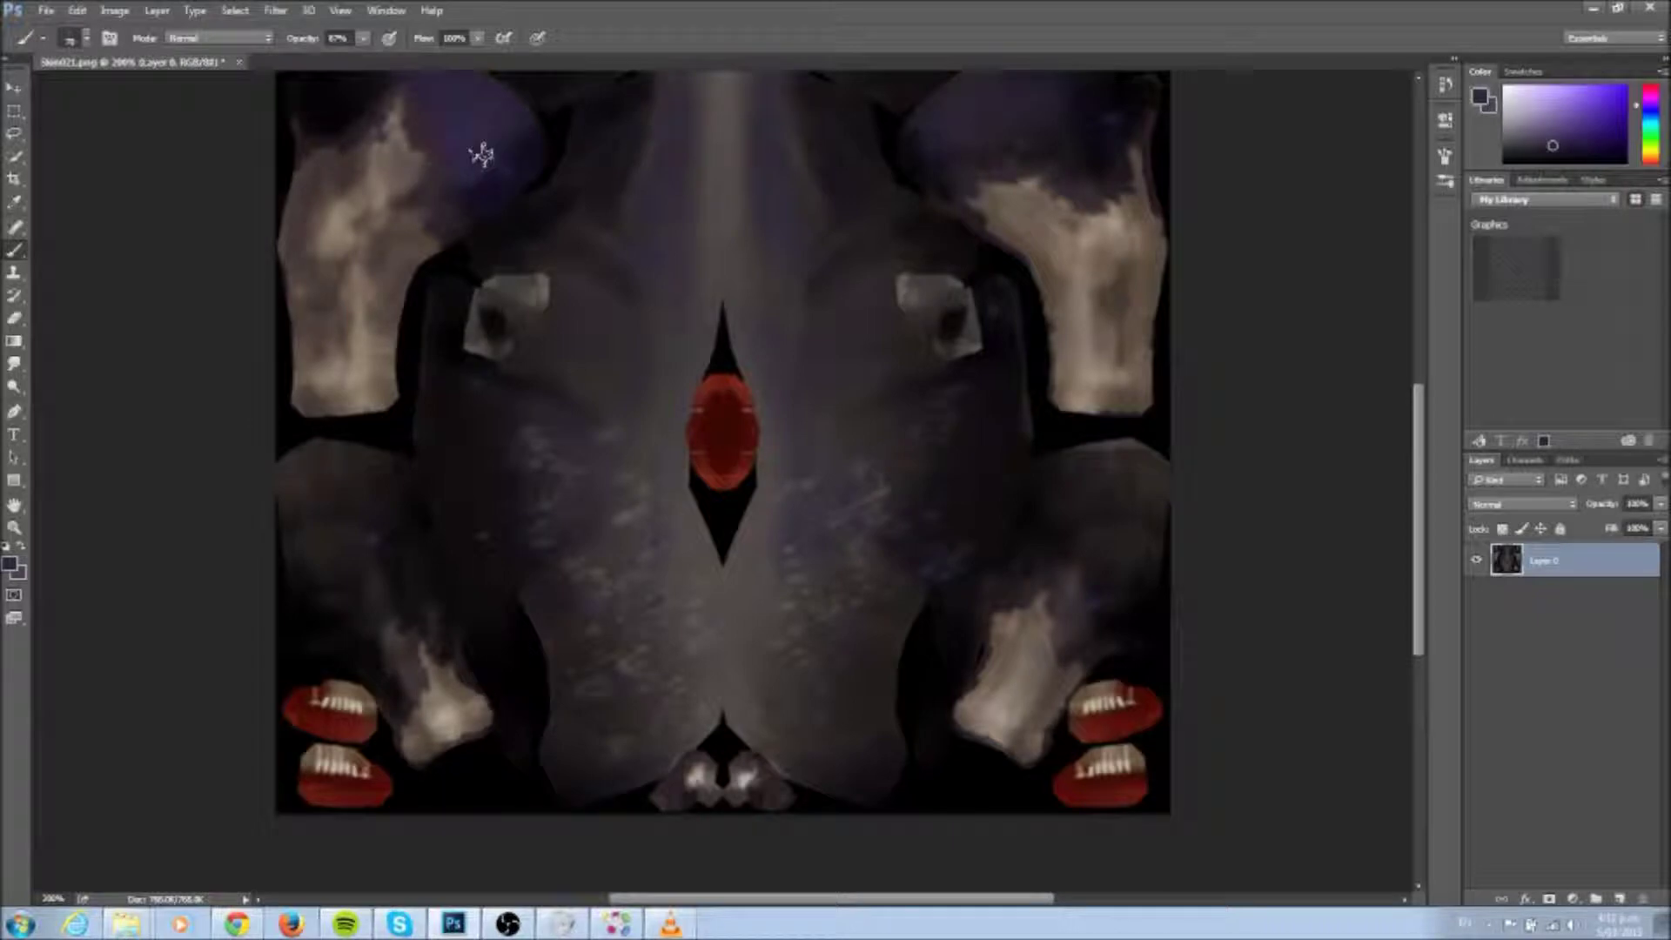
pyautogui.scroll(3, 1427, 531)
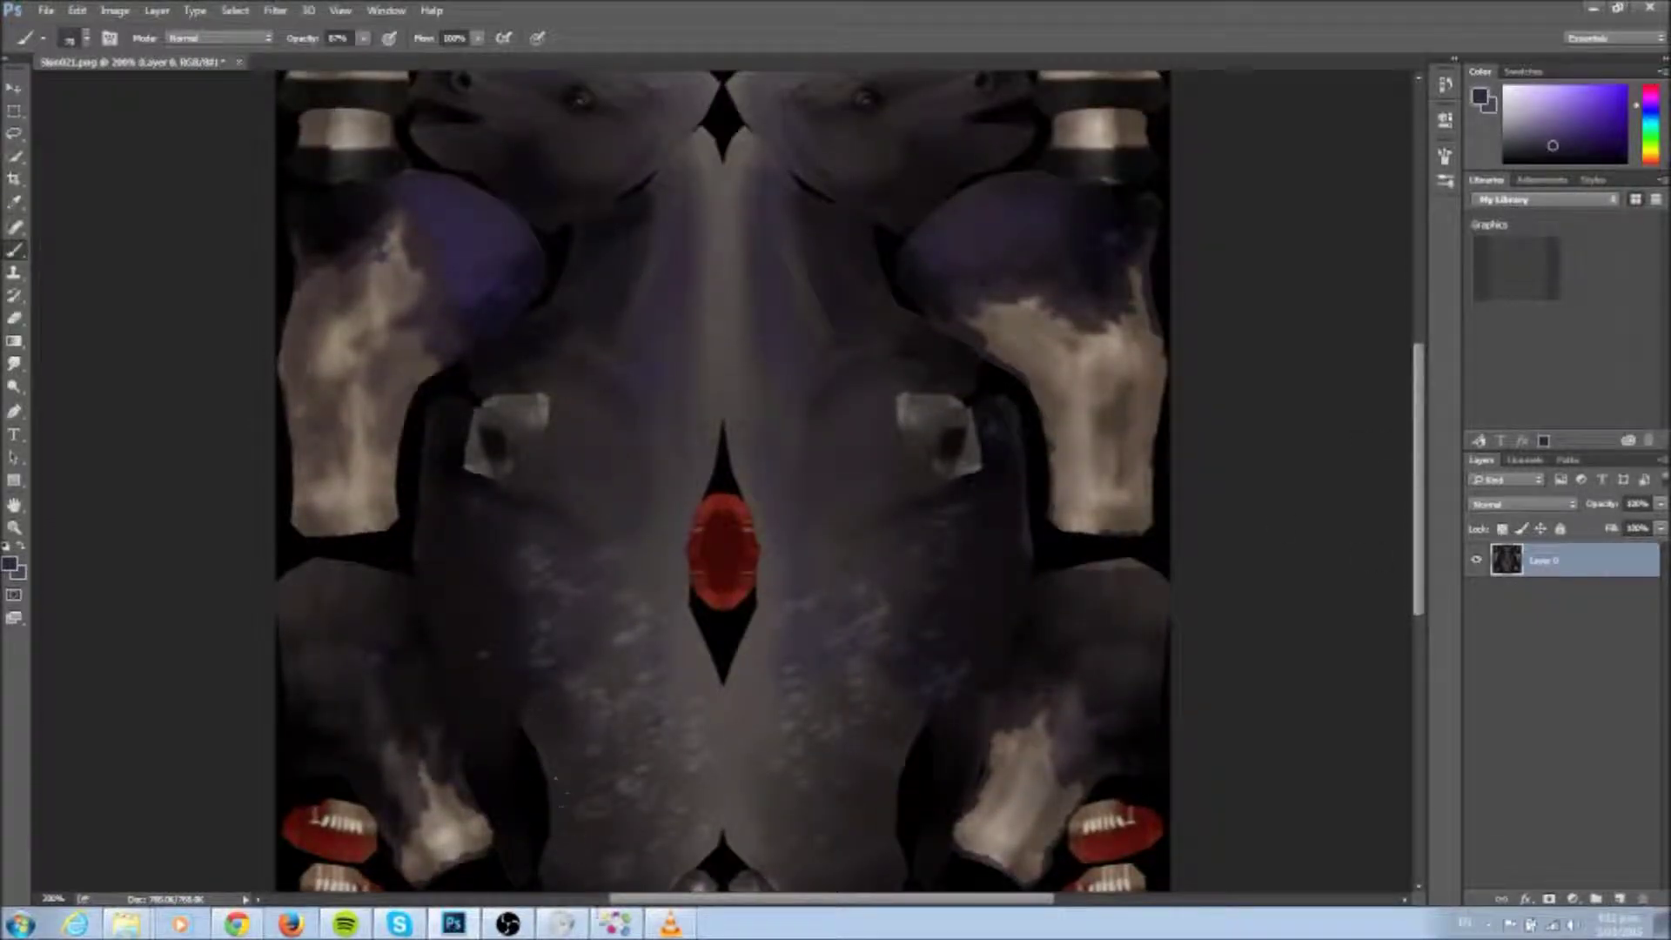
pyautogui.click(507, 924)
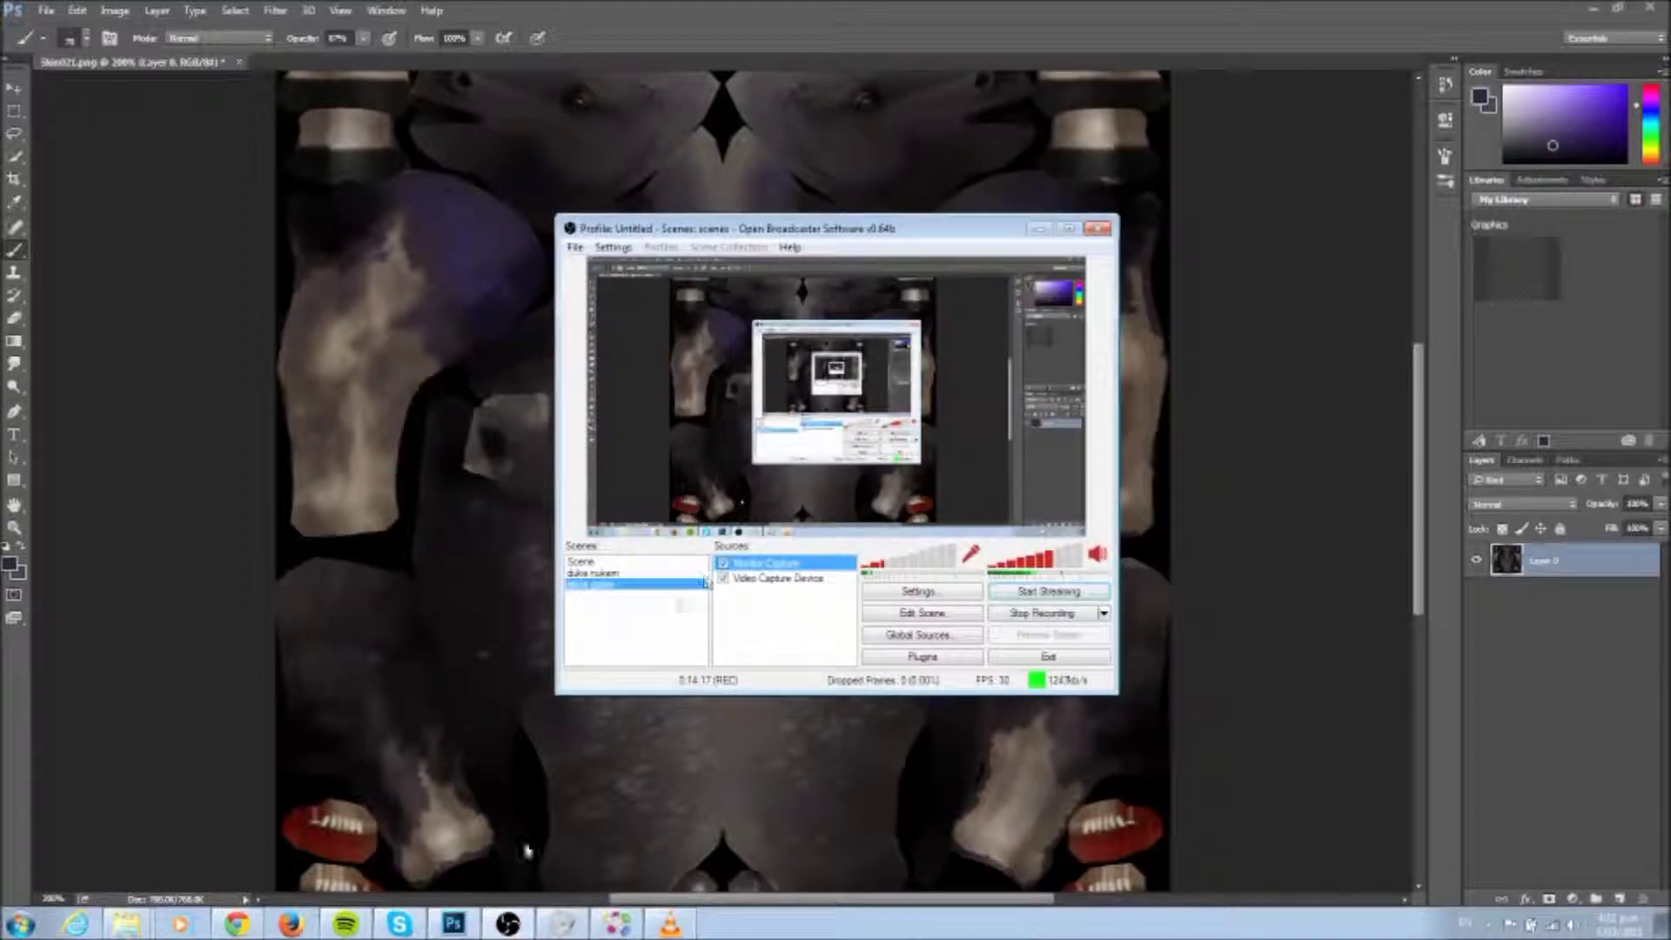
pyautogui.click(508, 925)
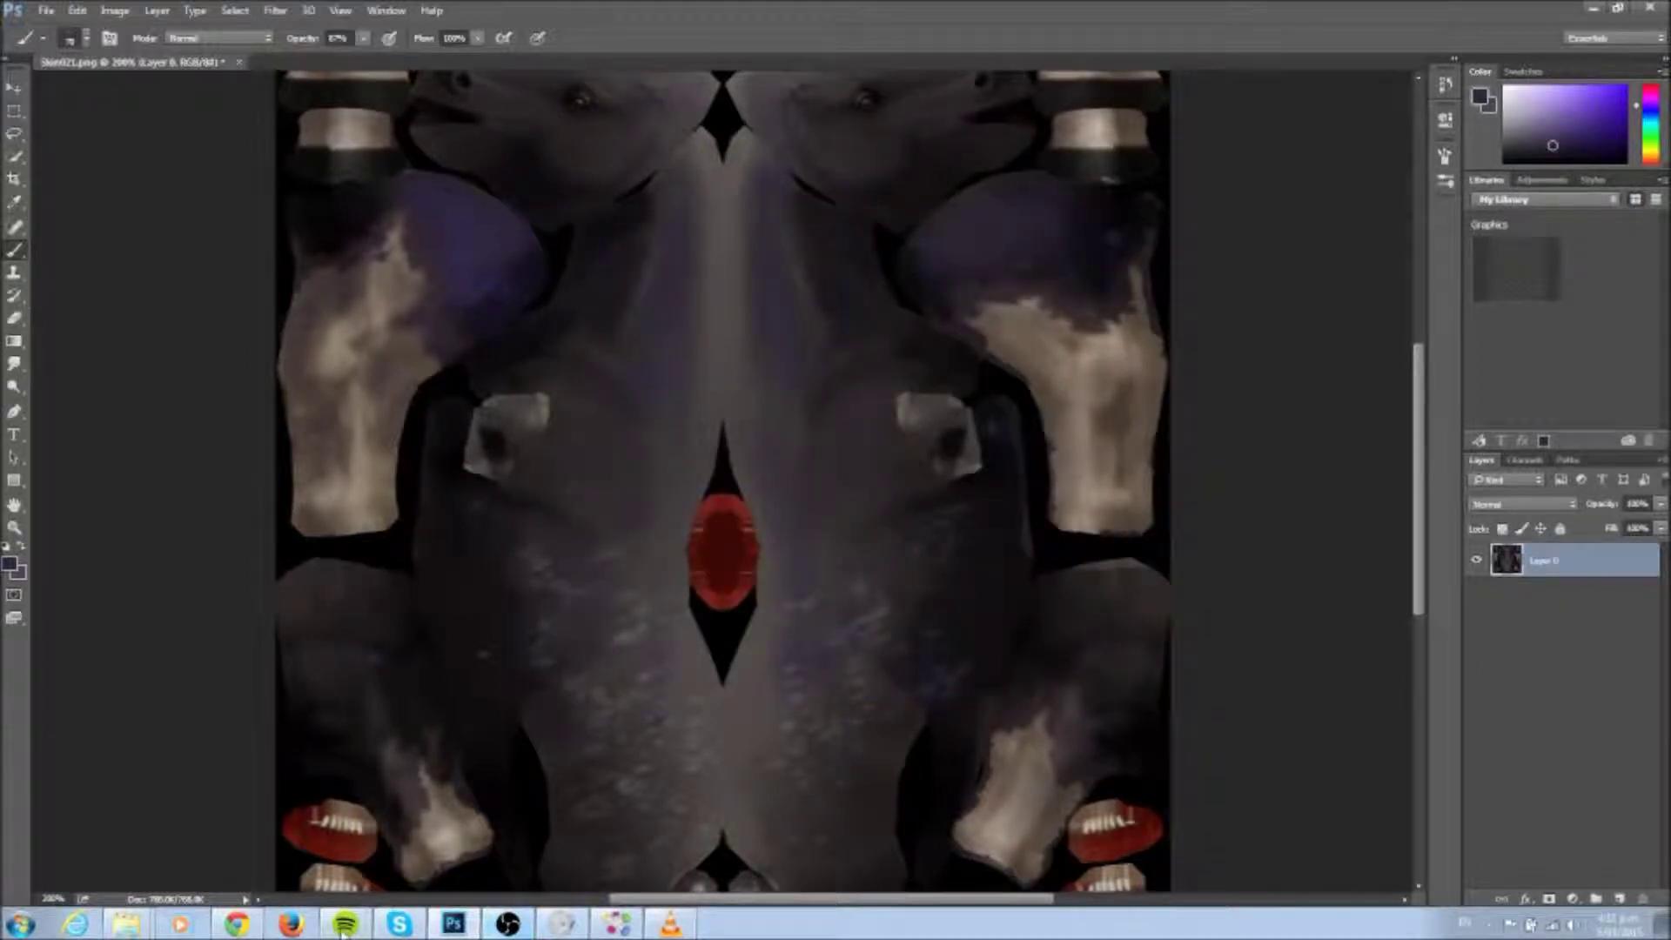
pyautogui.click(402, 926)
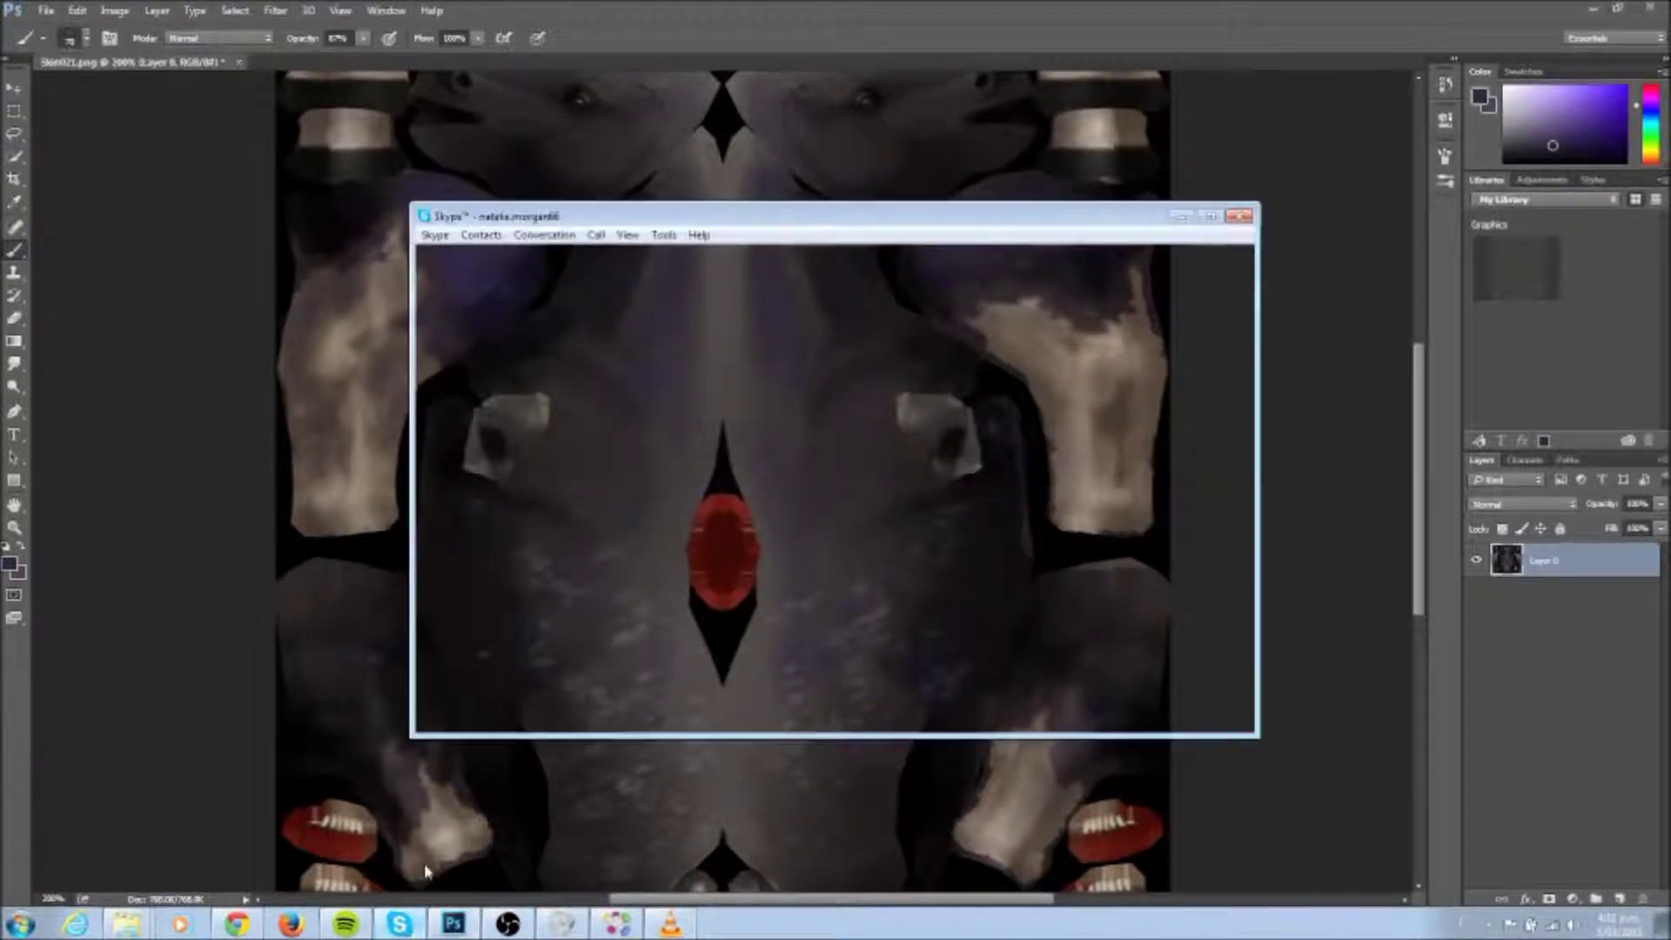
pyautogui.click(402, 926)
# Step: Return to the Alicia Editor in Chrome, set the horse's mane to Mane02, and view the horse from the side
pyautogui.click(237, 924)
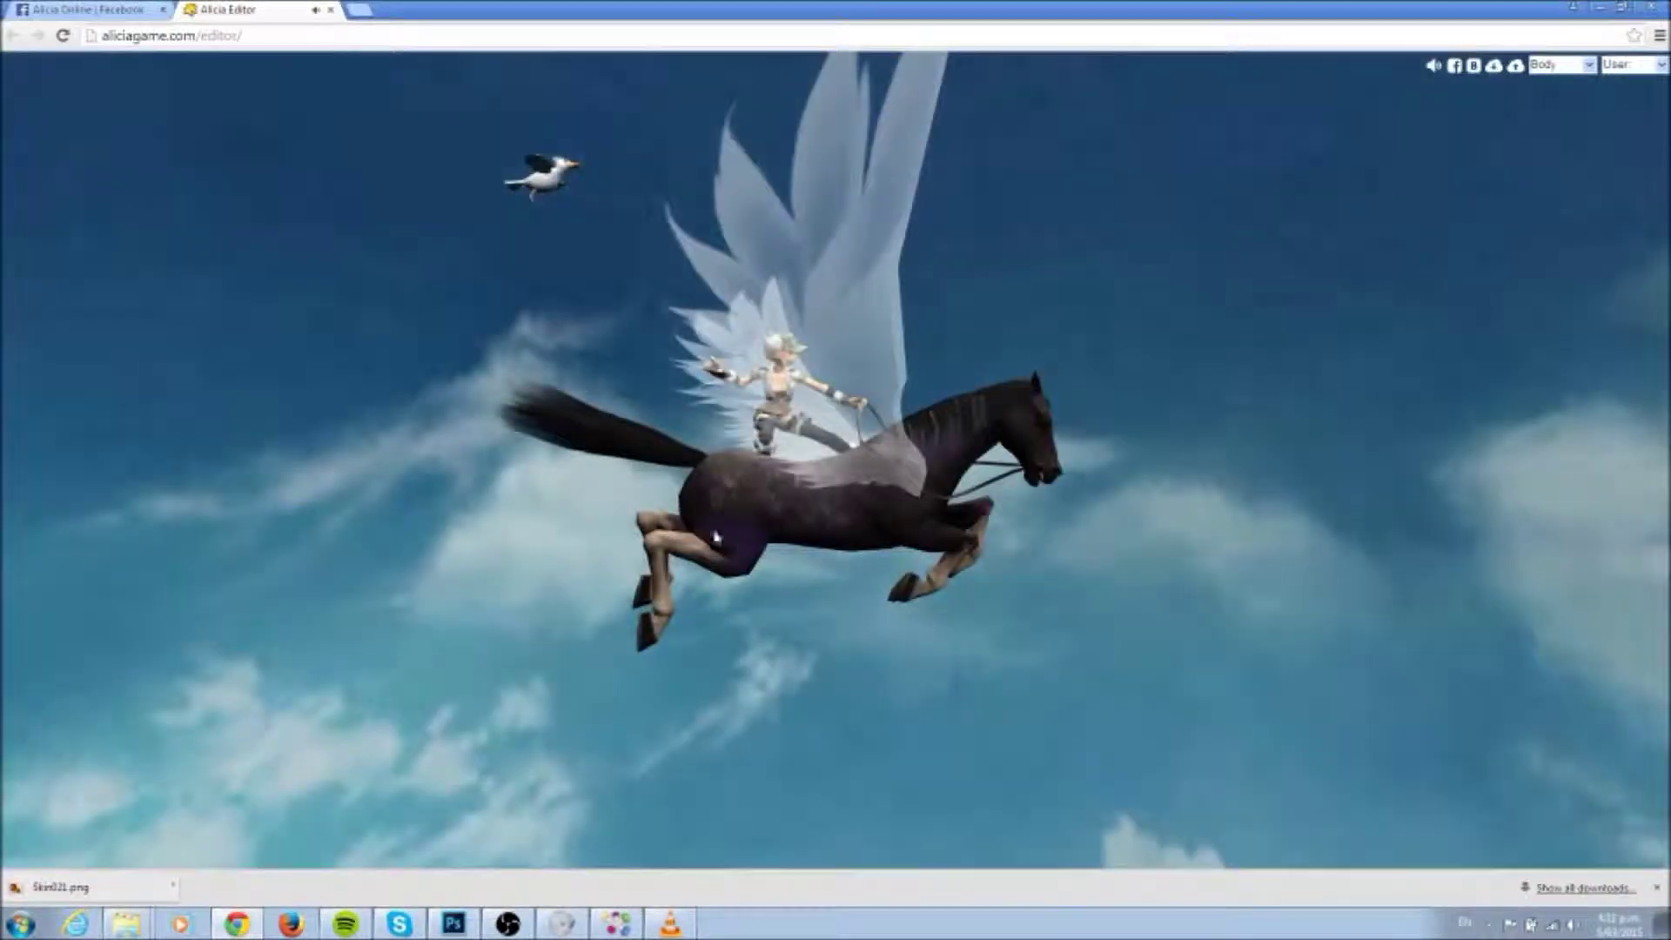
pyautogui.moveTo(870, 485); pyautogui.dragTo(615, 510)
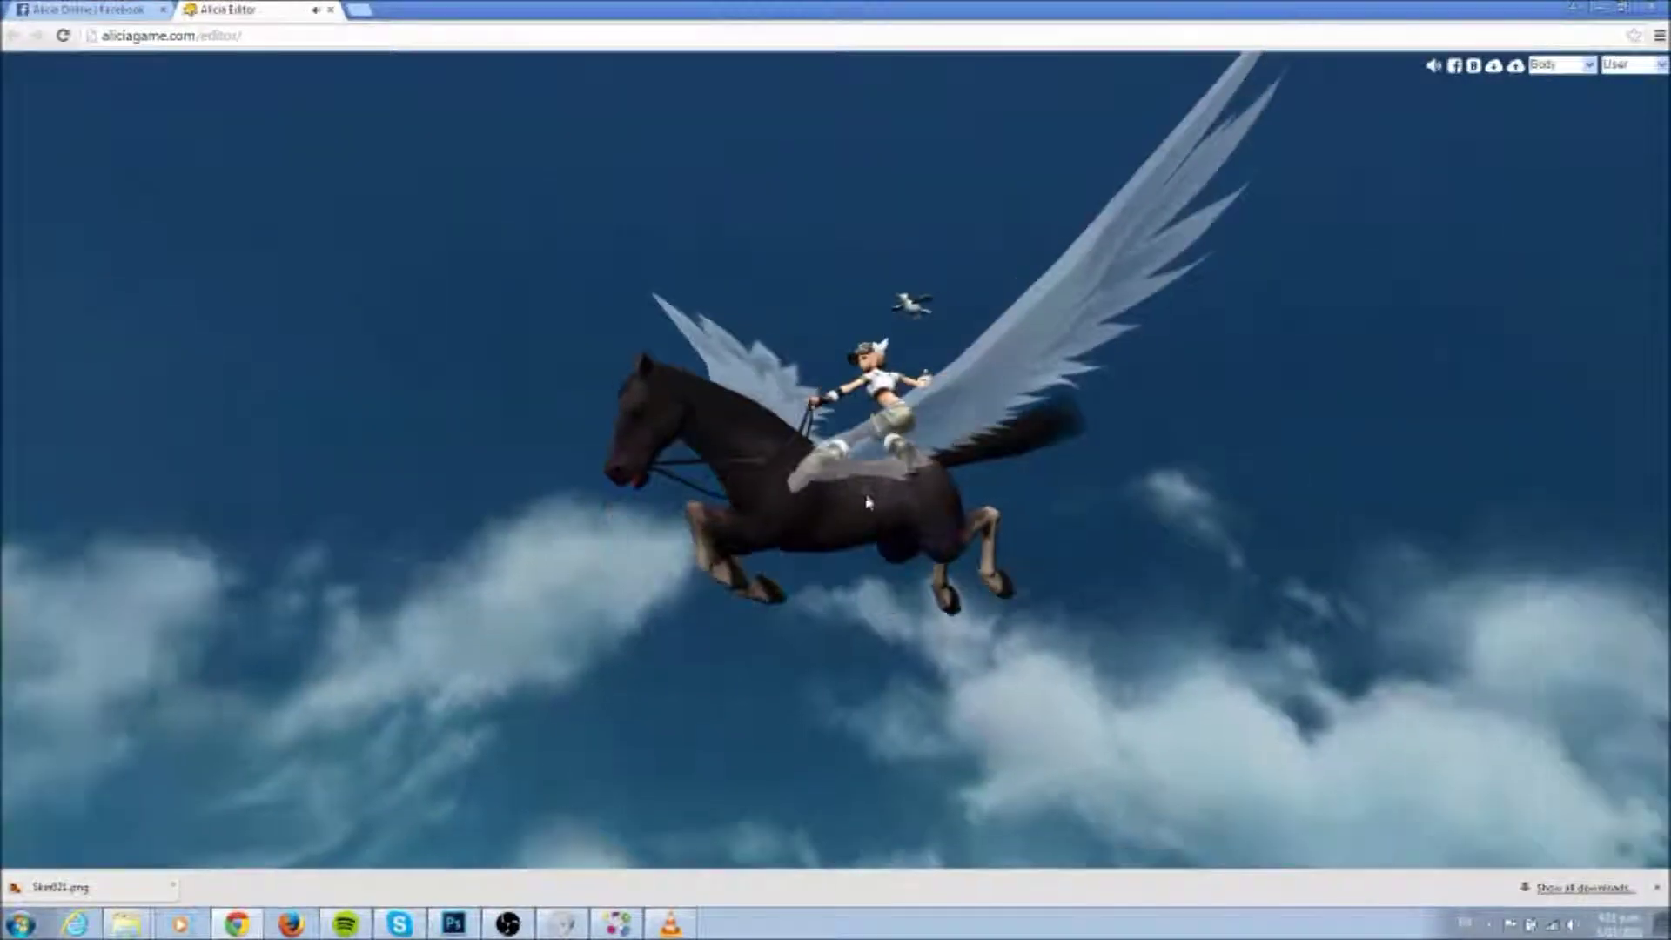
pyautogui.moveTo(686, 481); pyautogui.dragTo(744, 509)
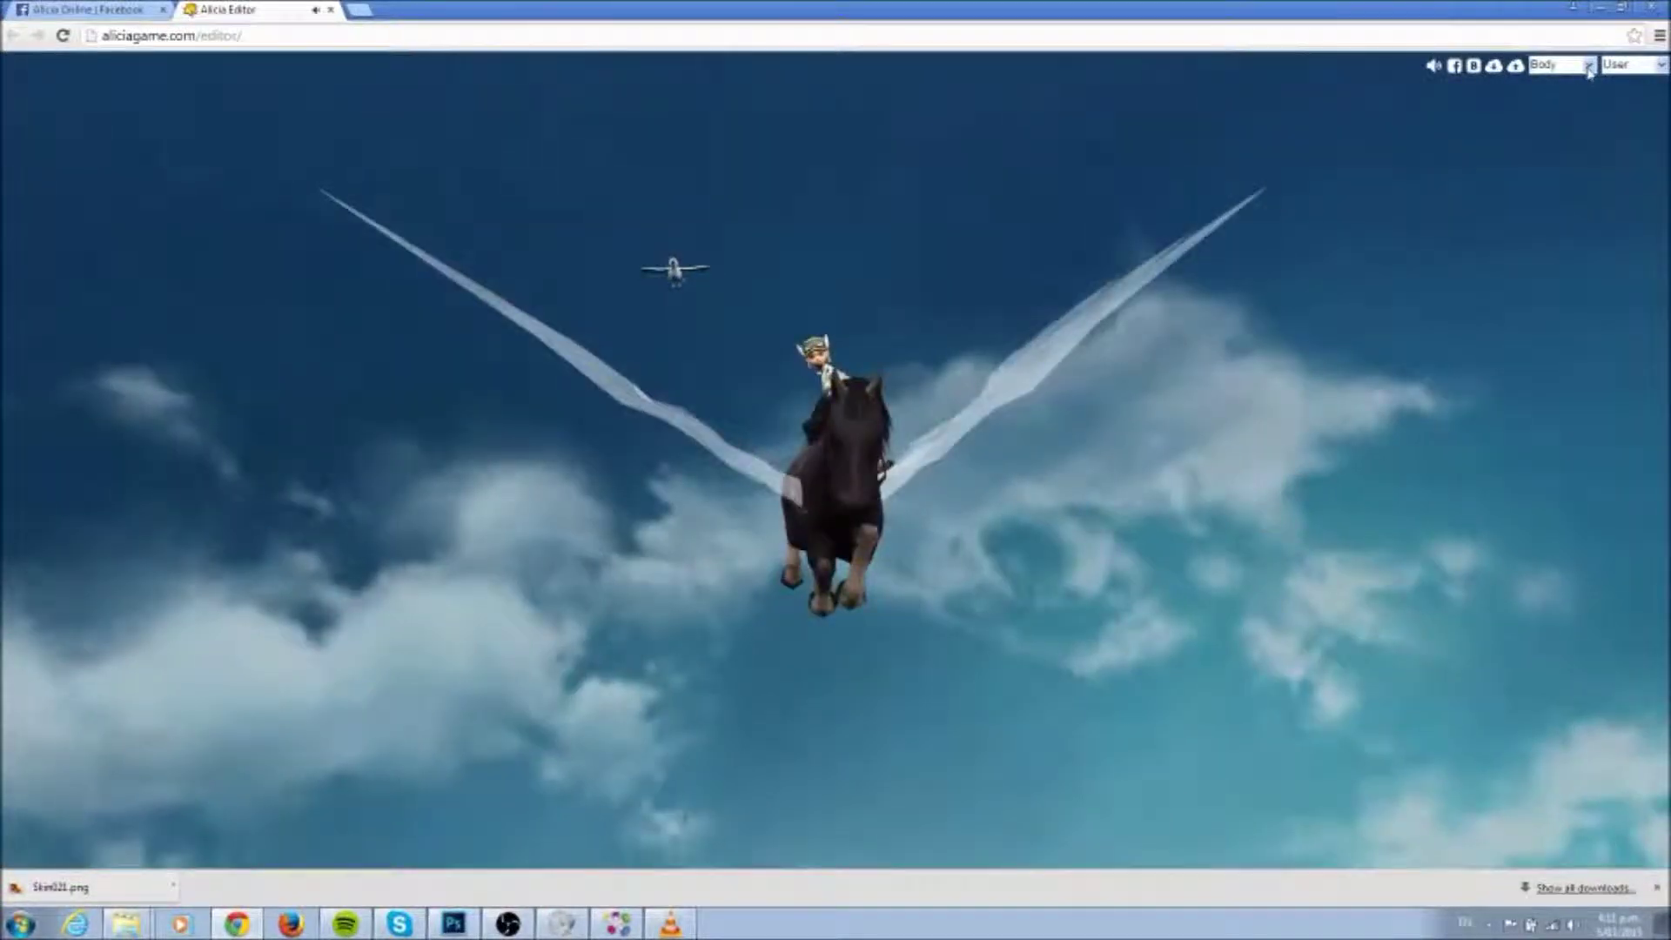
pyautogui.click(1588, 72)
pyautogui.click(1563, 117)
pyautogui.click(1662, 73)
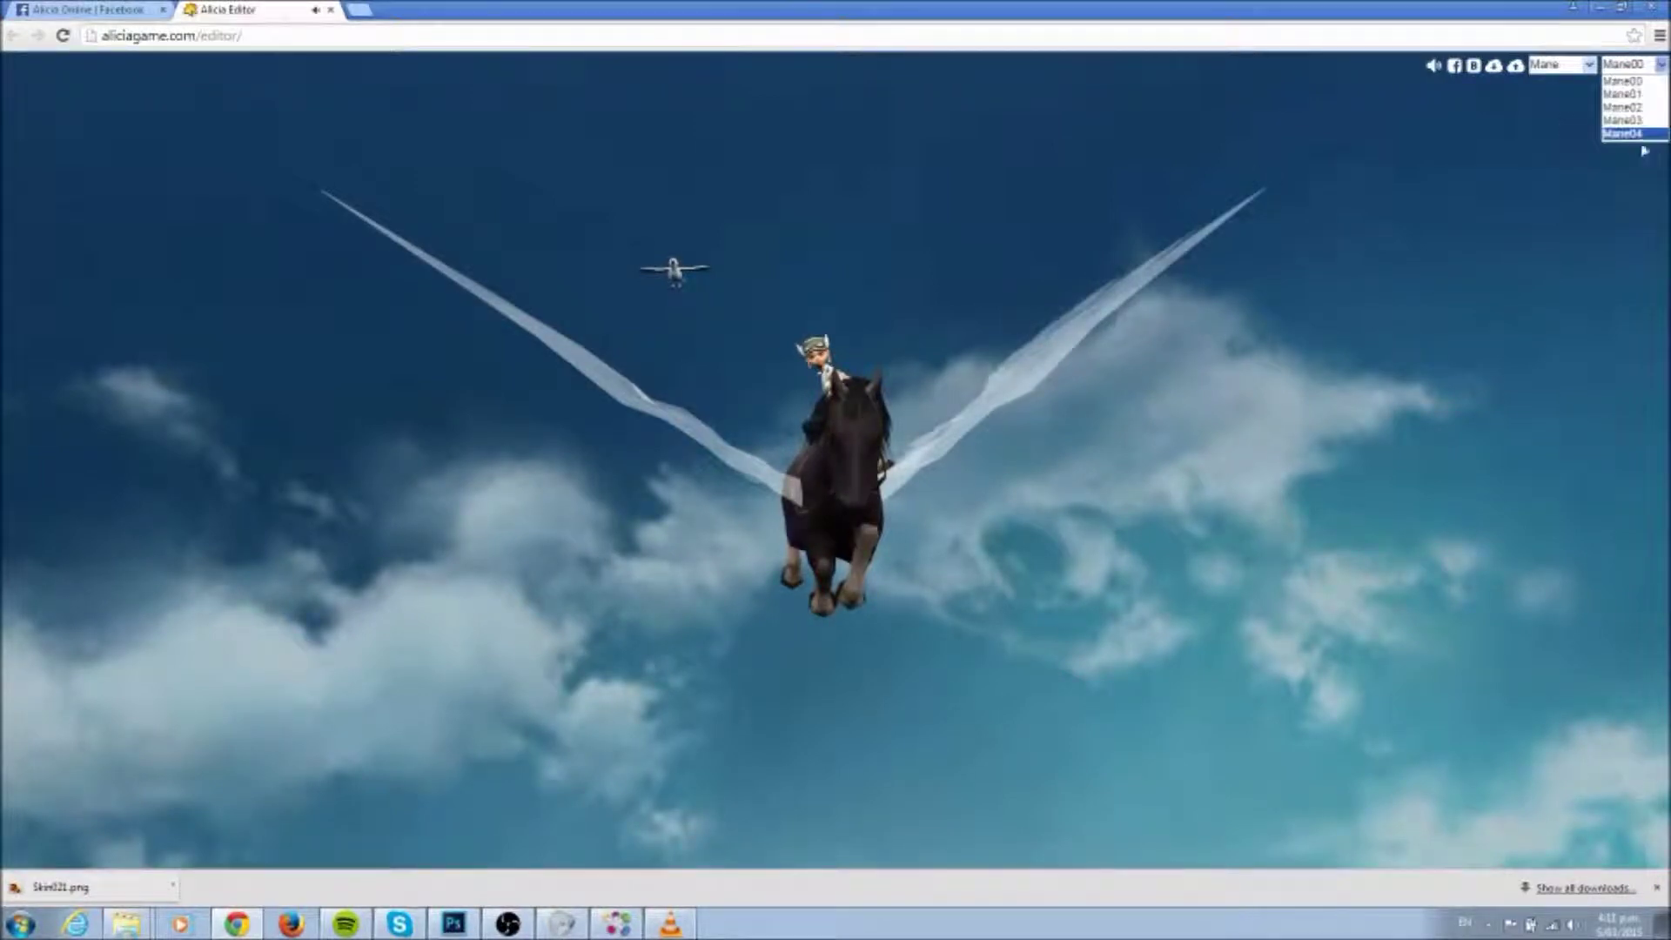
pyautogui.click(1630, 109)
pyautogui.moveTo(1291, 312); pyautogui.dragTo(1160, 320)
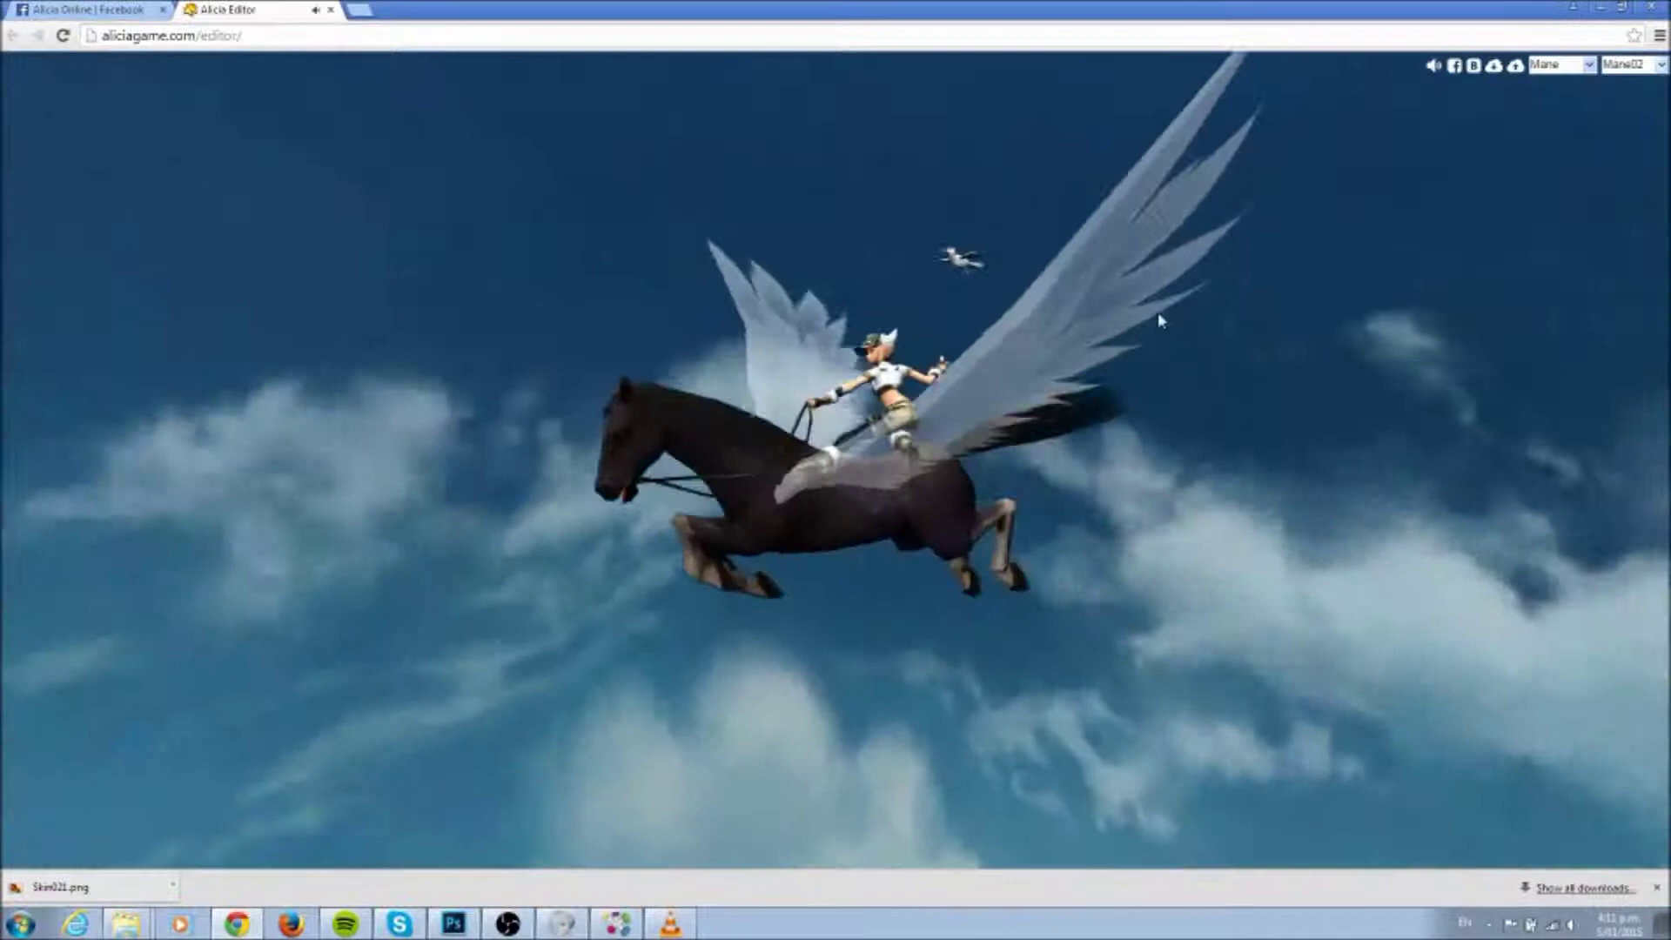
# Step: Try Mane03 as the horse's mane and view the horse from the side
pyautogui.click(1662, 68)
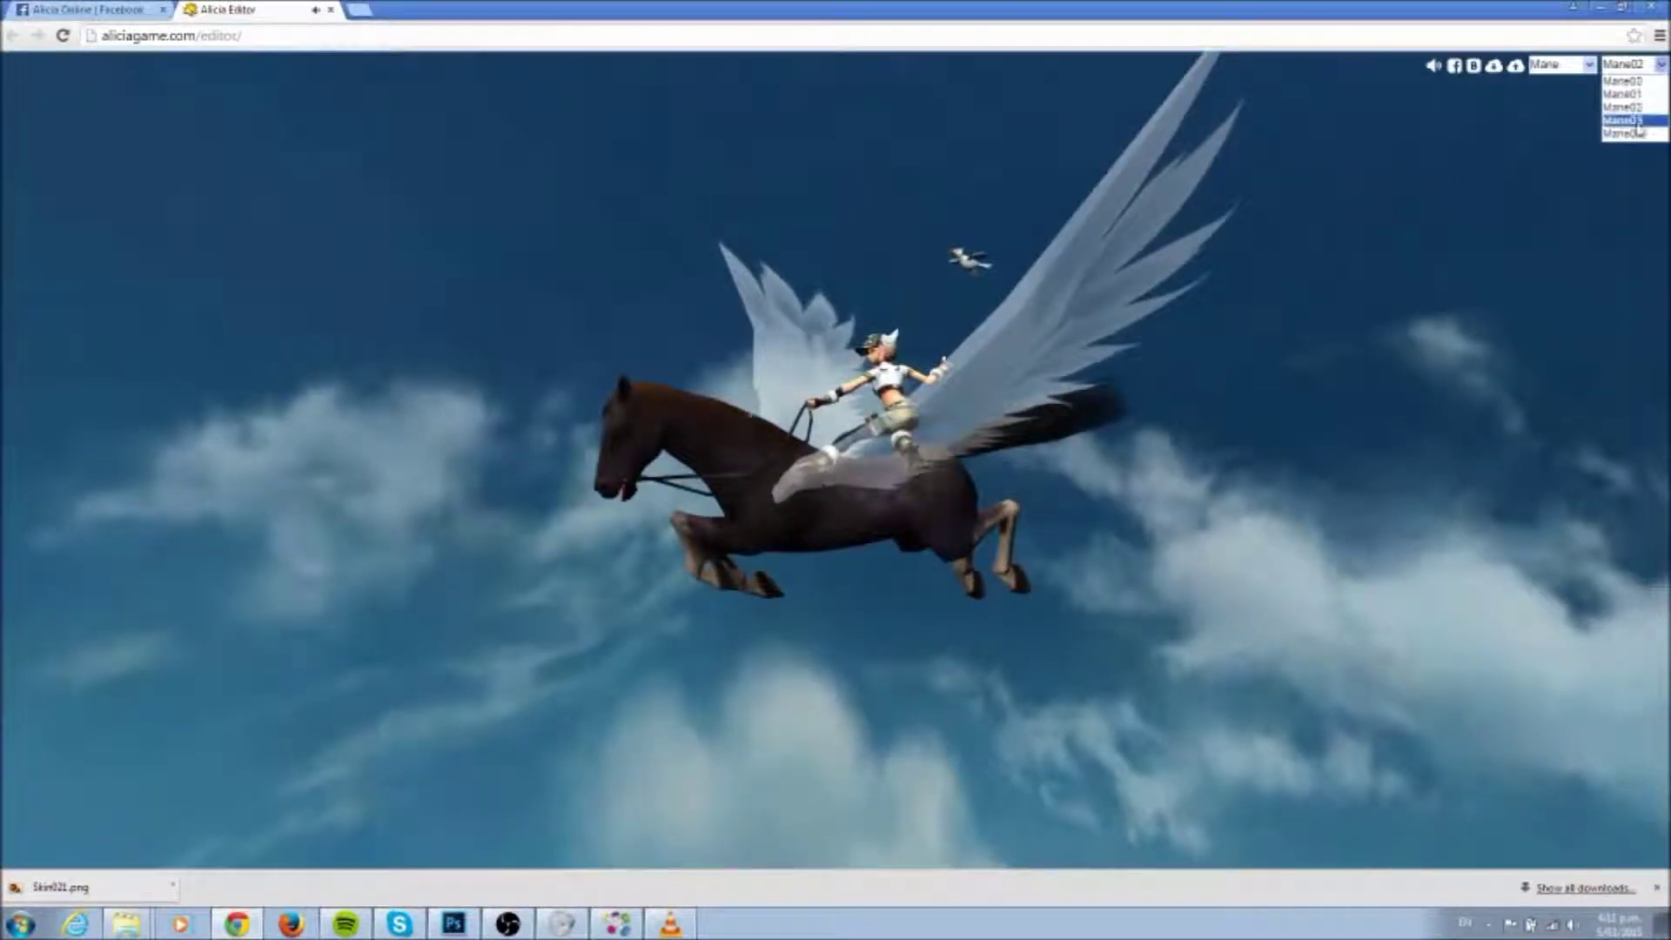
pyautogui.click(1640, 126)
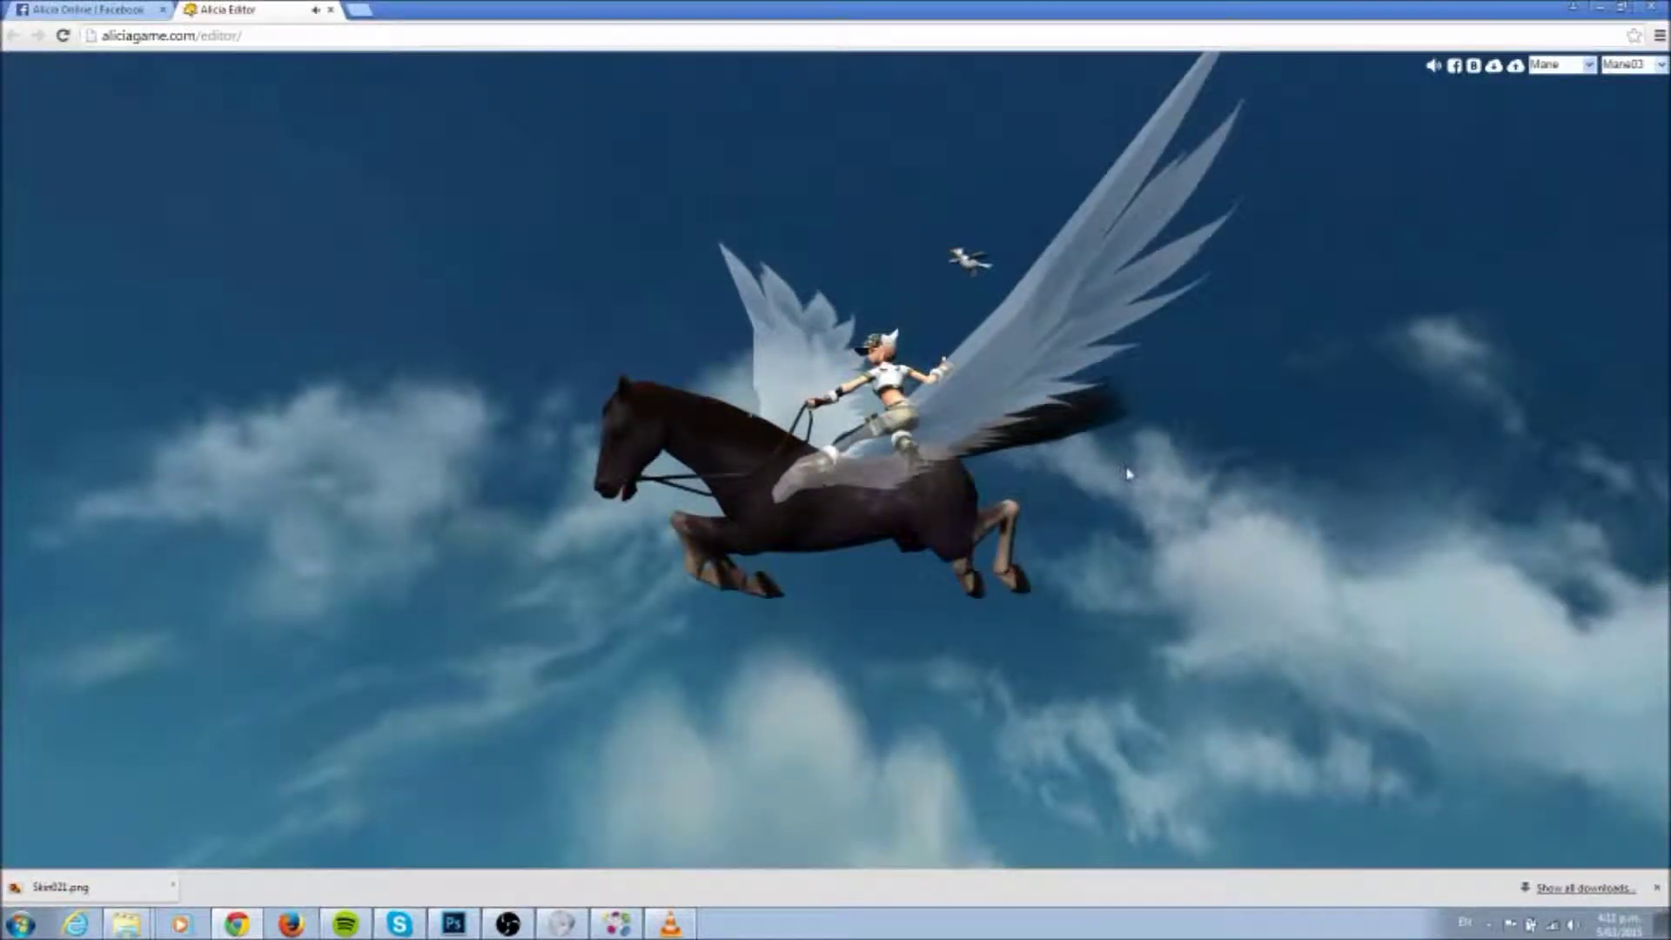
pyautogui.moveTo(1130, 474); pyautogui.dragTo(1110, 446)
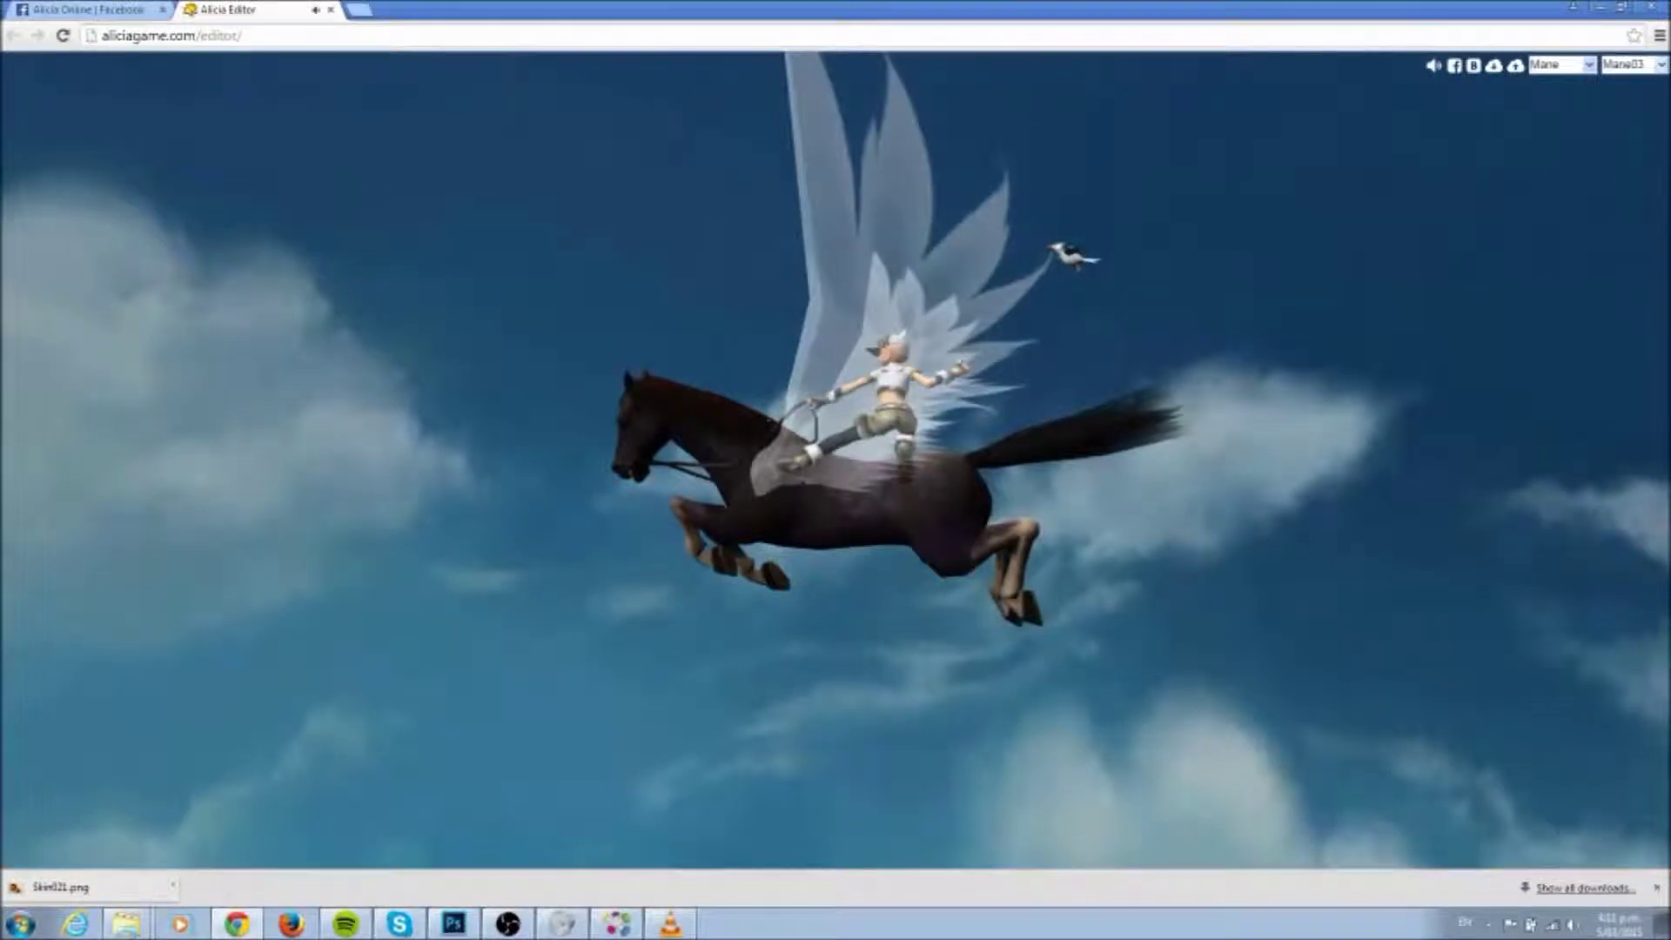
# Step: Set the horse's mane to Mane04 and its tail to Tail04
pyautogui.click(1663, 70)
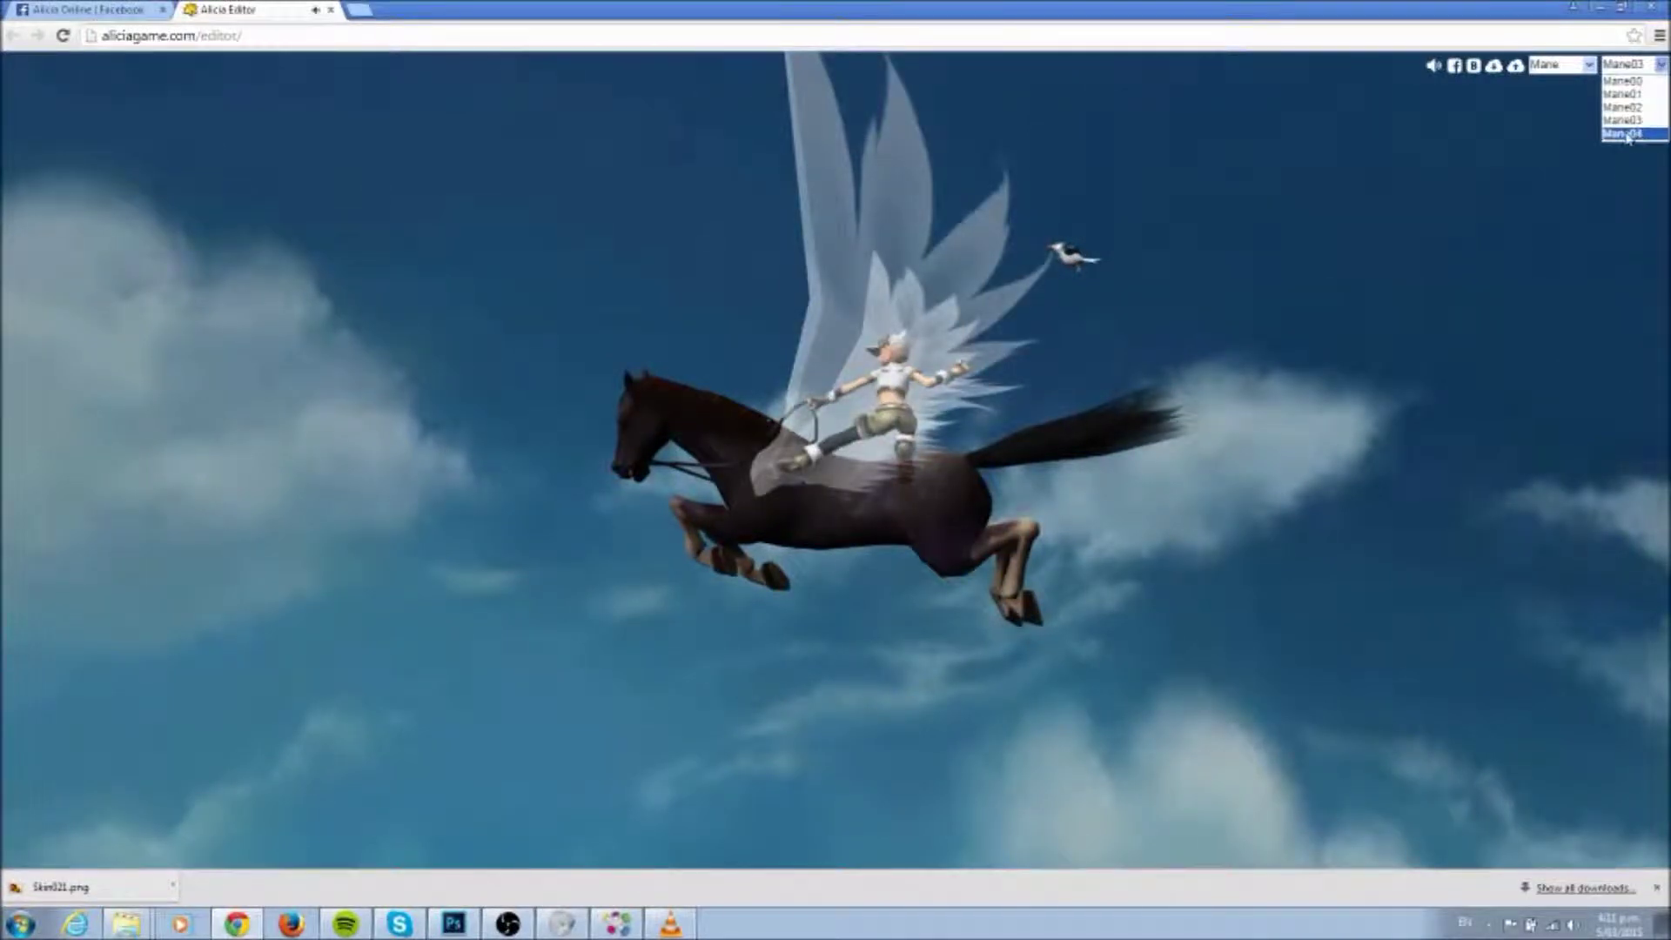
pyautogui.click(1624, 139)
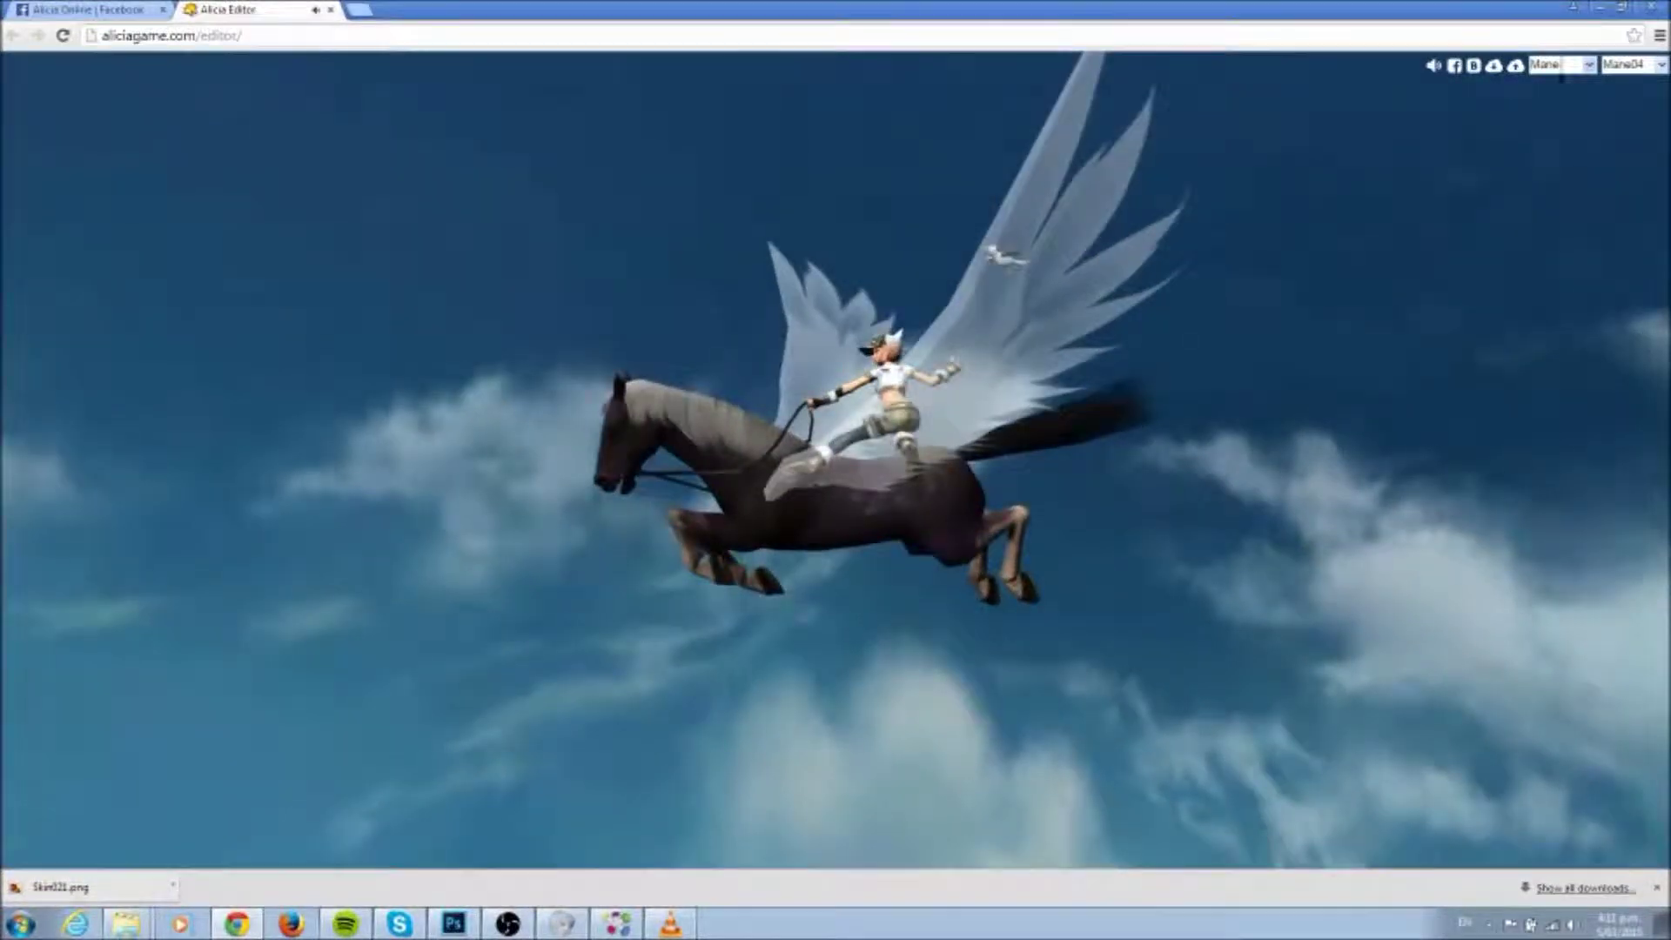
pyautogui.click(1589, 66)
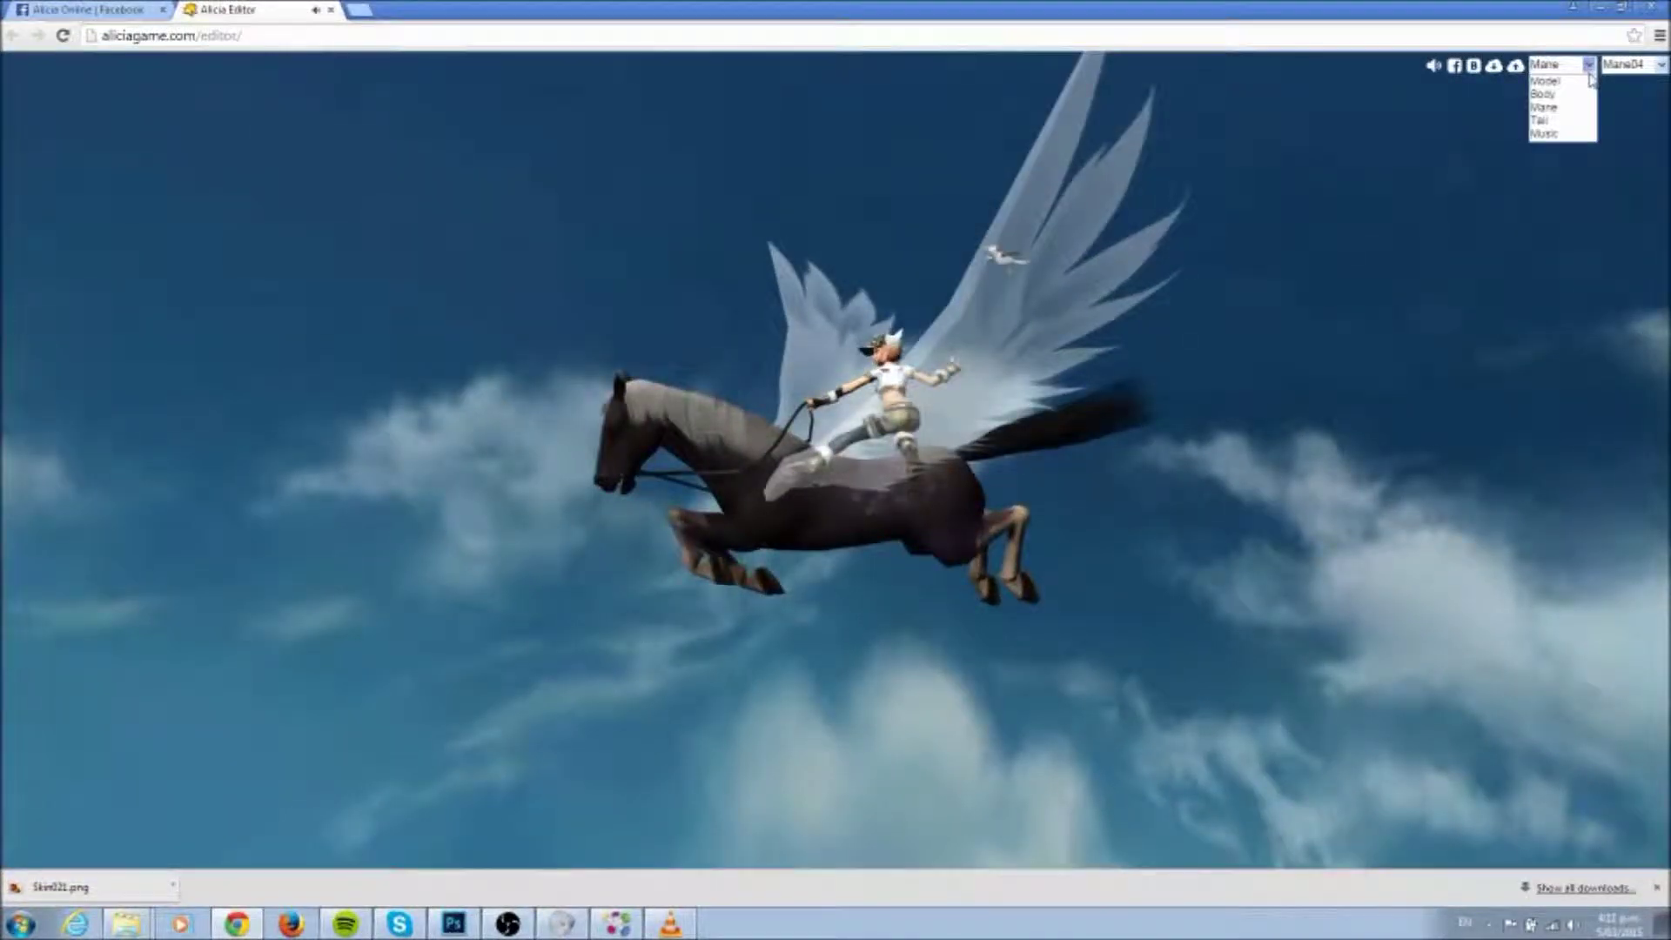
pyautogui.click(1565, 121)
pyautogui.click(1661, 67)
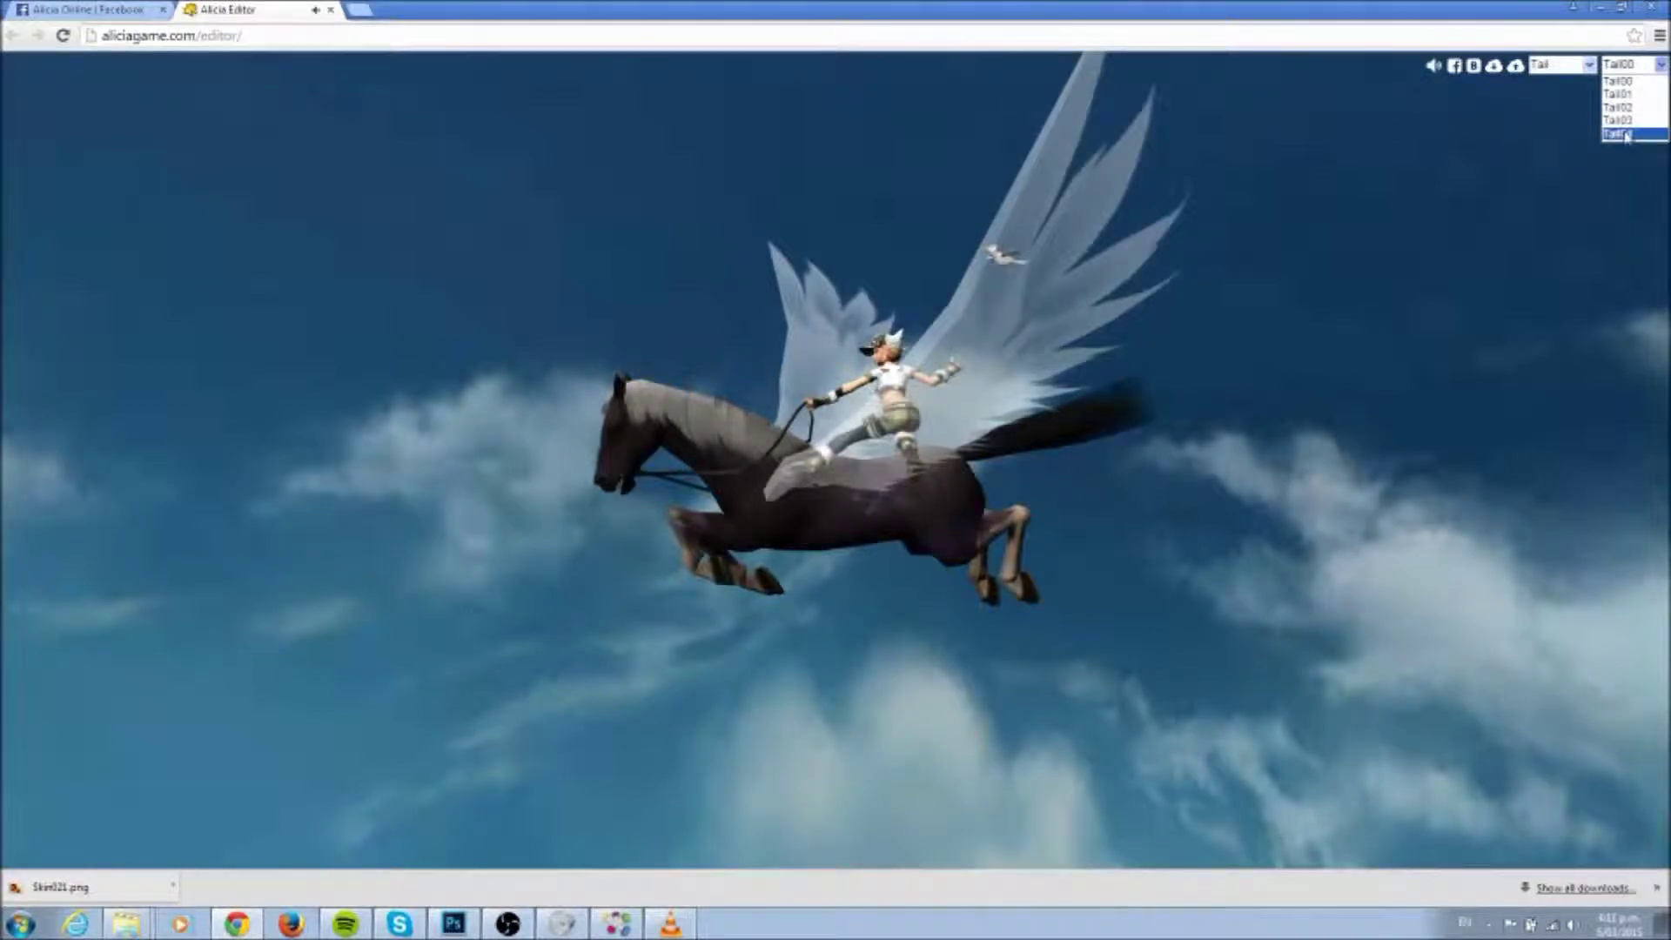
pyautogui.click(1639, 121)
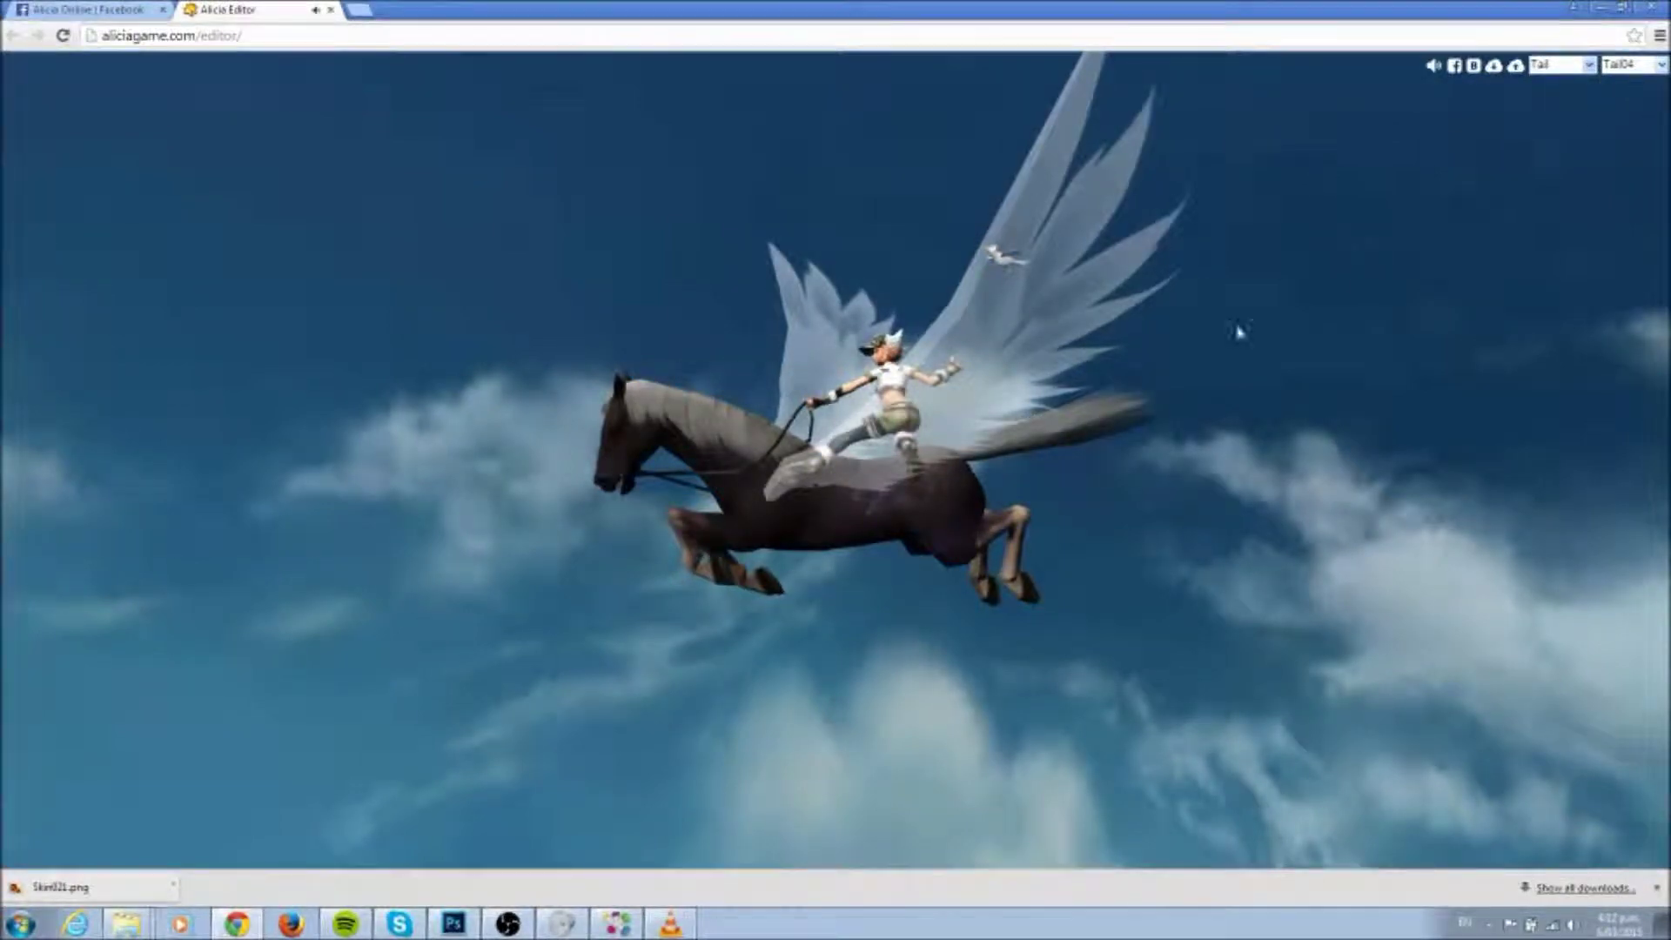
# Step: Examine the coat, mane and tail on both sides of the horse and compare them with the flat texture in Photoshop
pyautogui.moveTo(1240, 332); pyautogui.dragTo(997, 399)
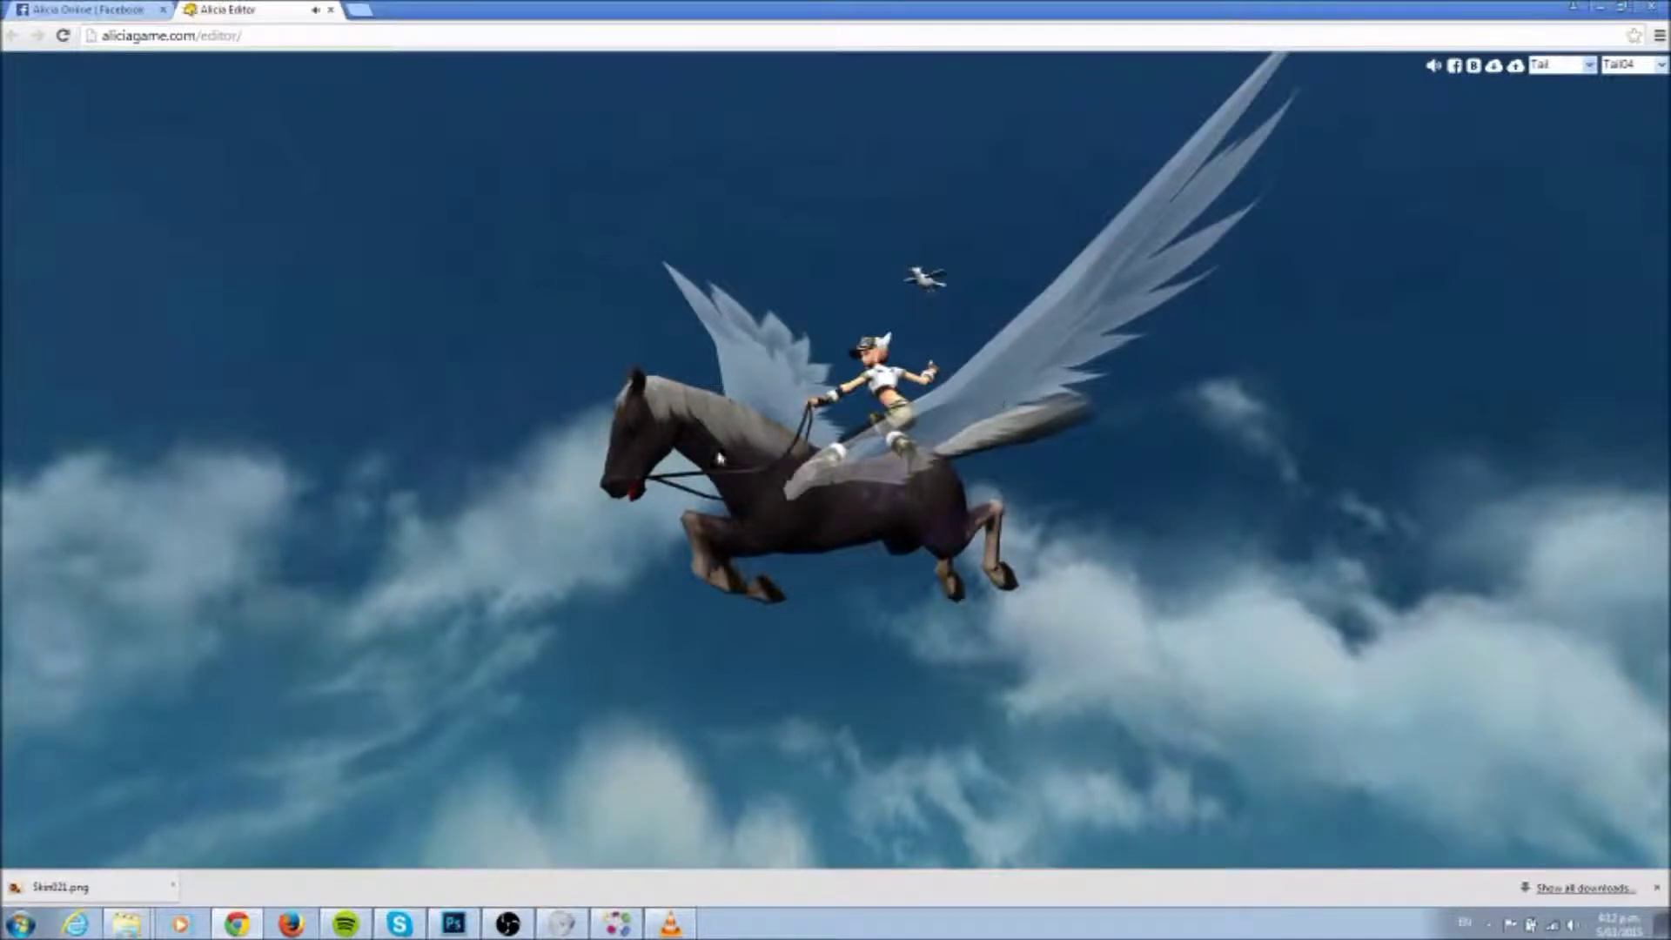
pyautogui.moveTo(955, 562); pyautogui.dragTo(842, 557)
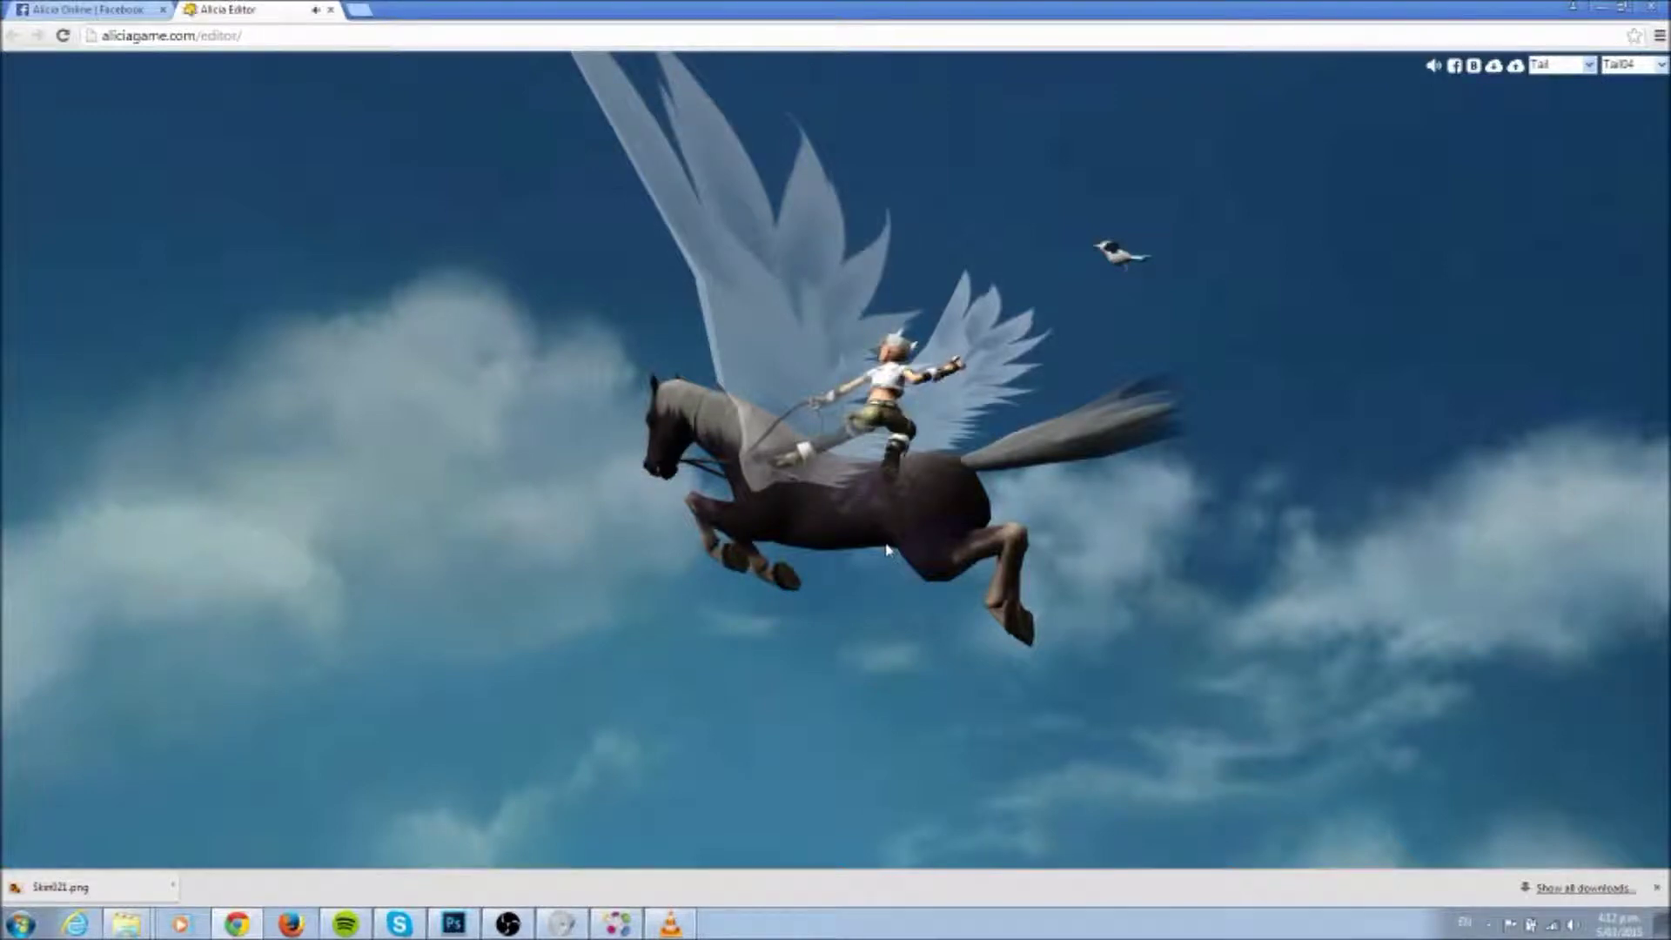
pyautogui.moveTo(921, 385); pyautogui.dragTo(661, 327)
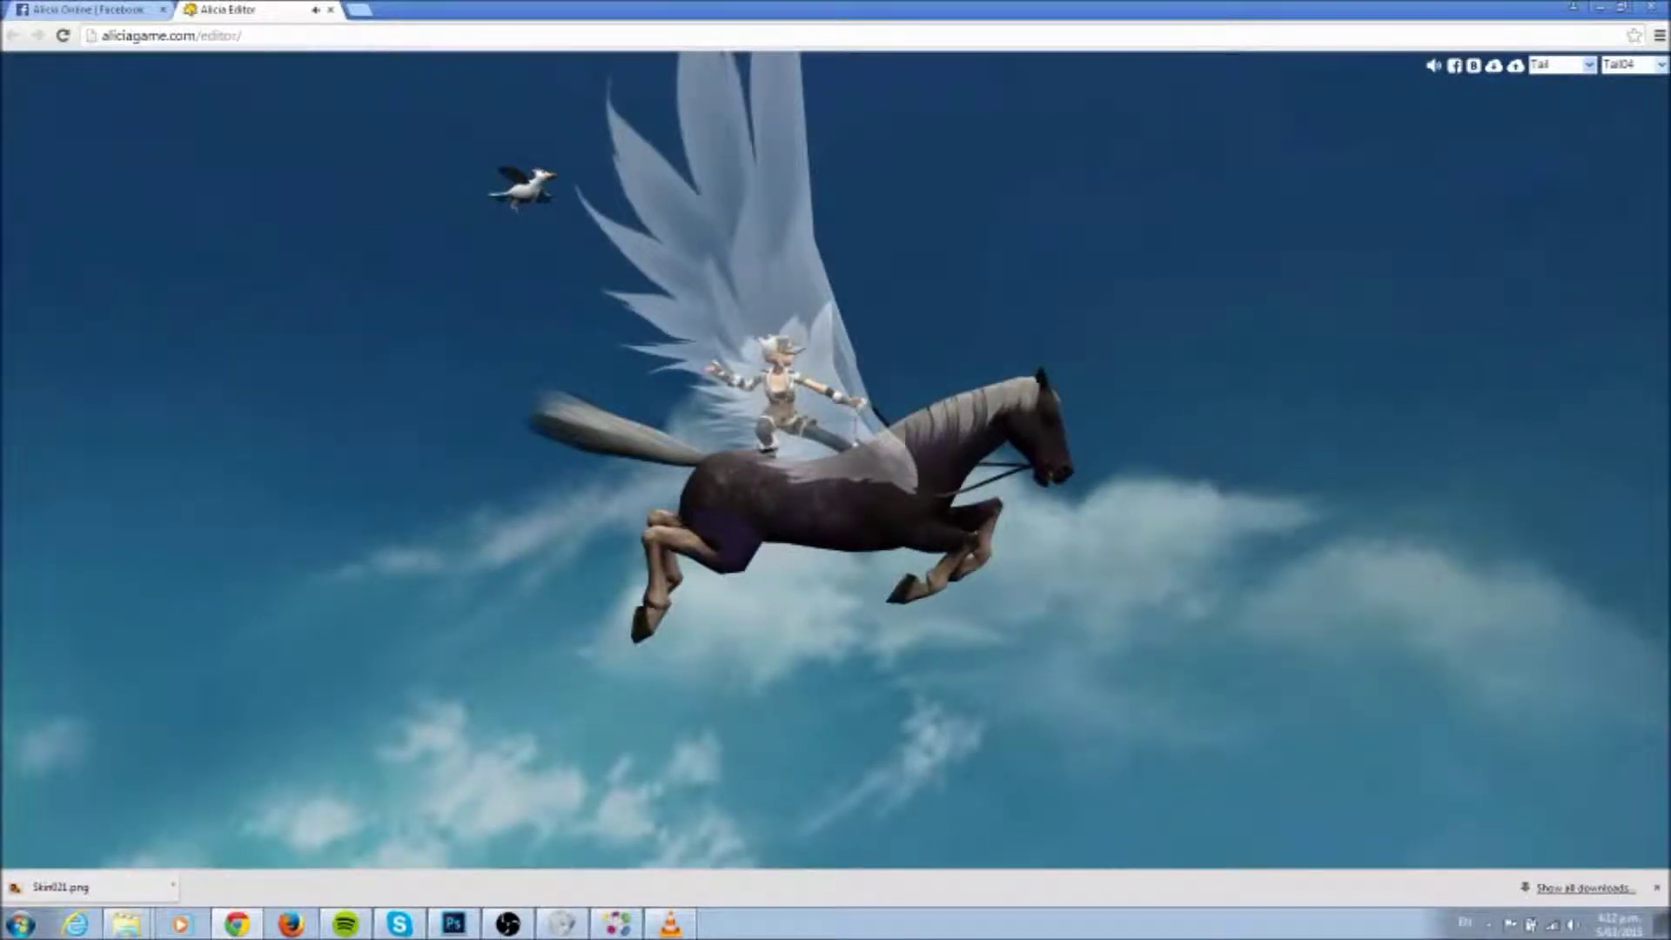
pyautogui.click(453, 923)
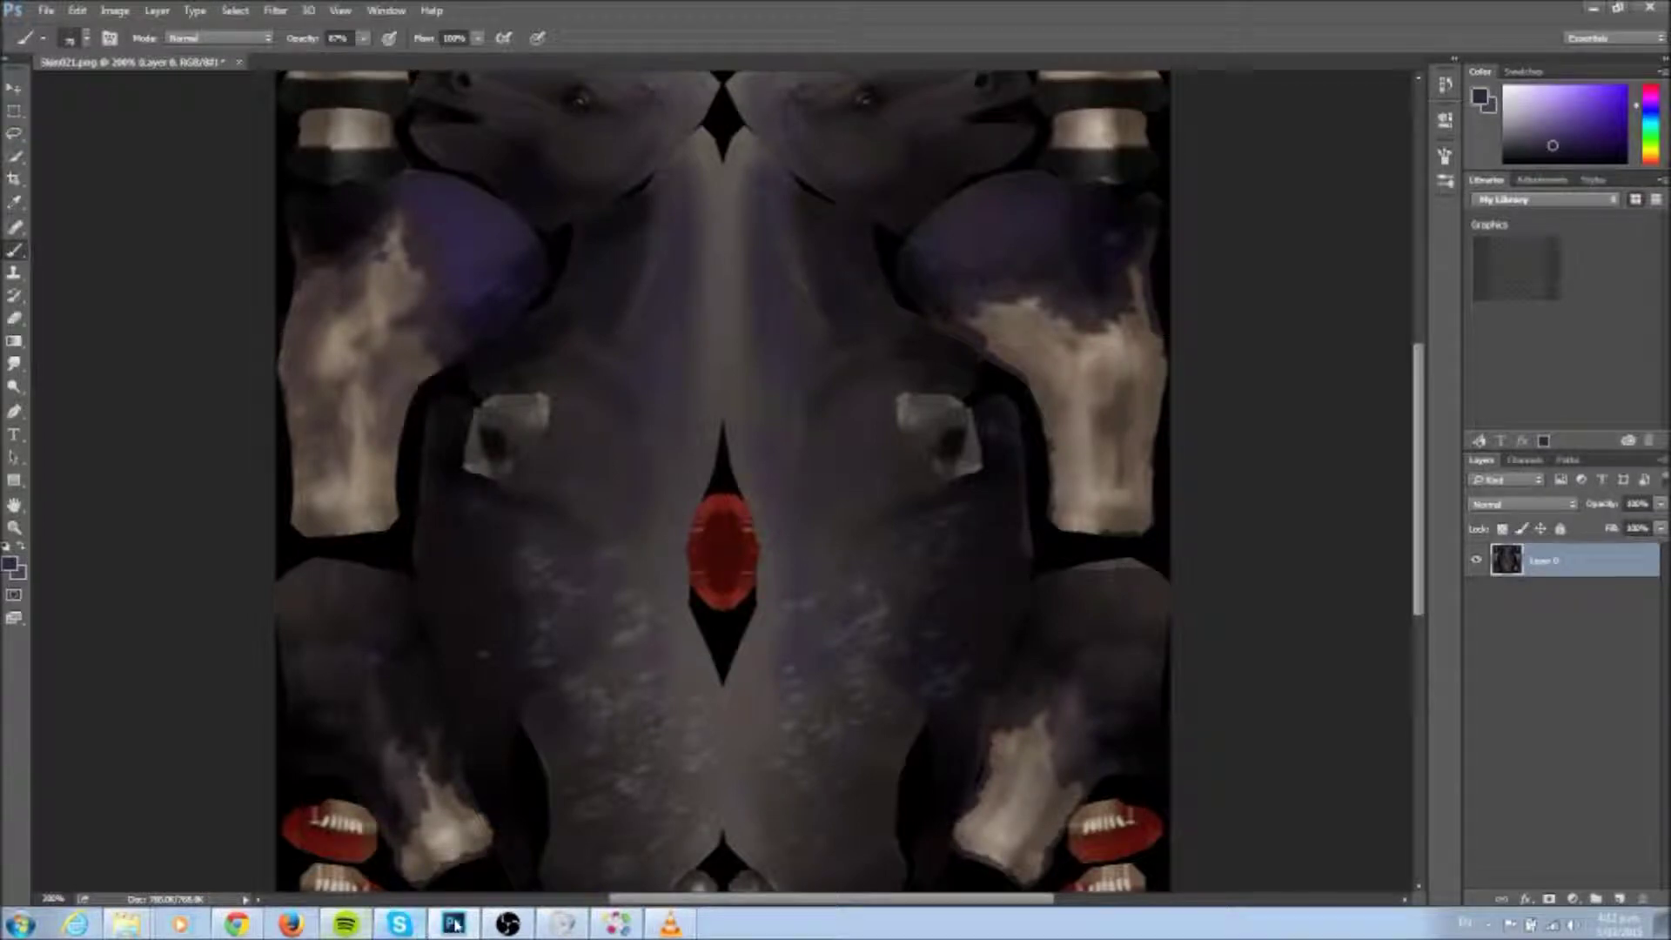
pyautogui.click(246, 925)
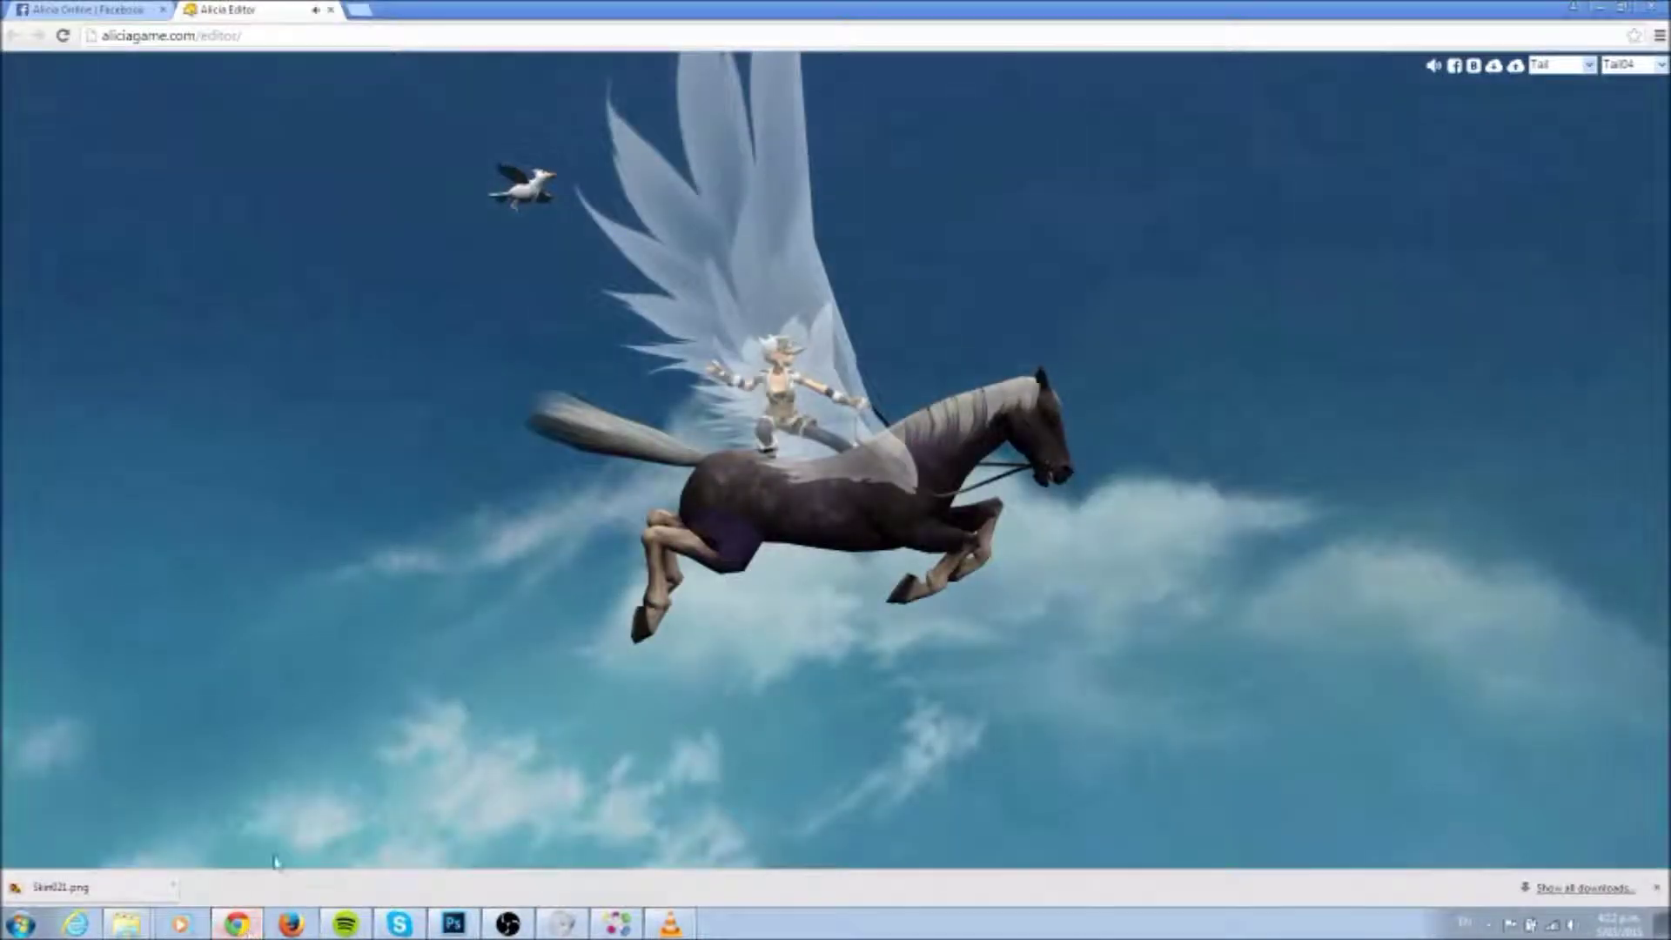
pyautogui.moveTo(894, 508); pyautogui.dragTo(1048, 442)
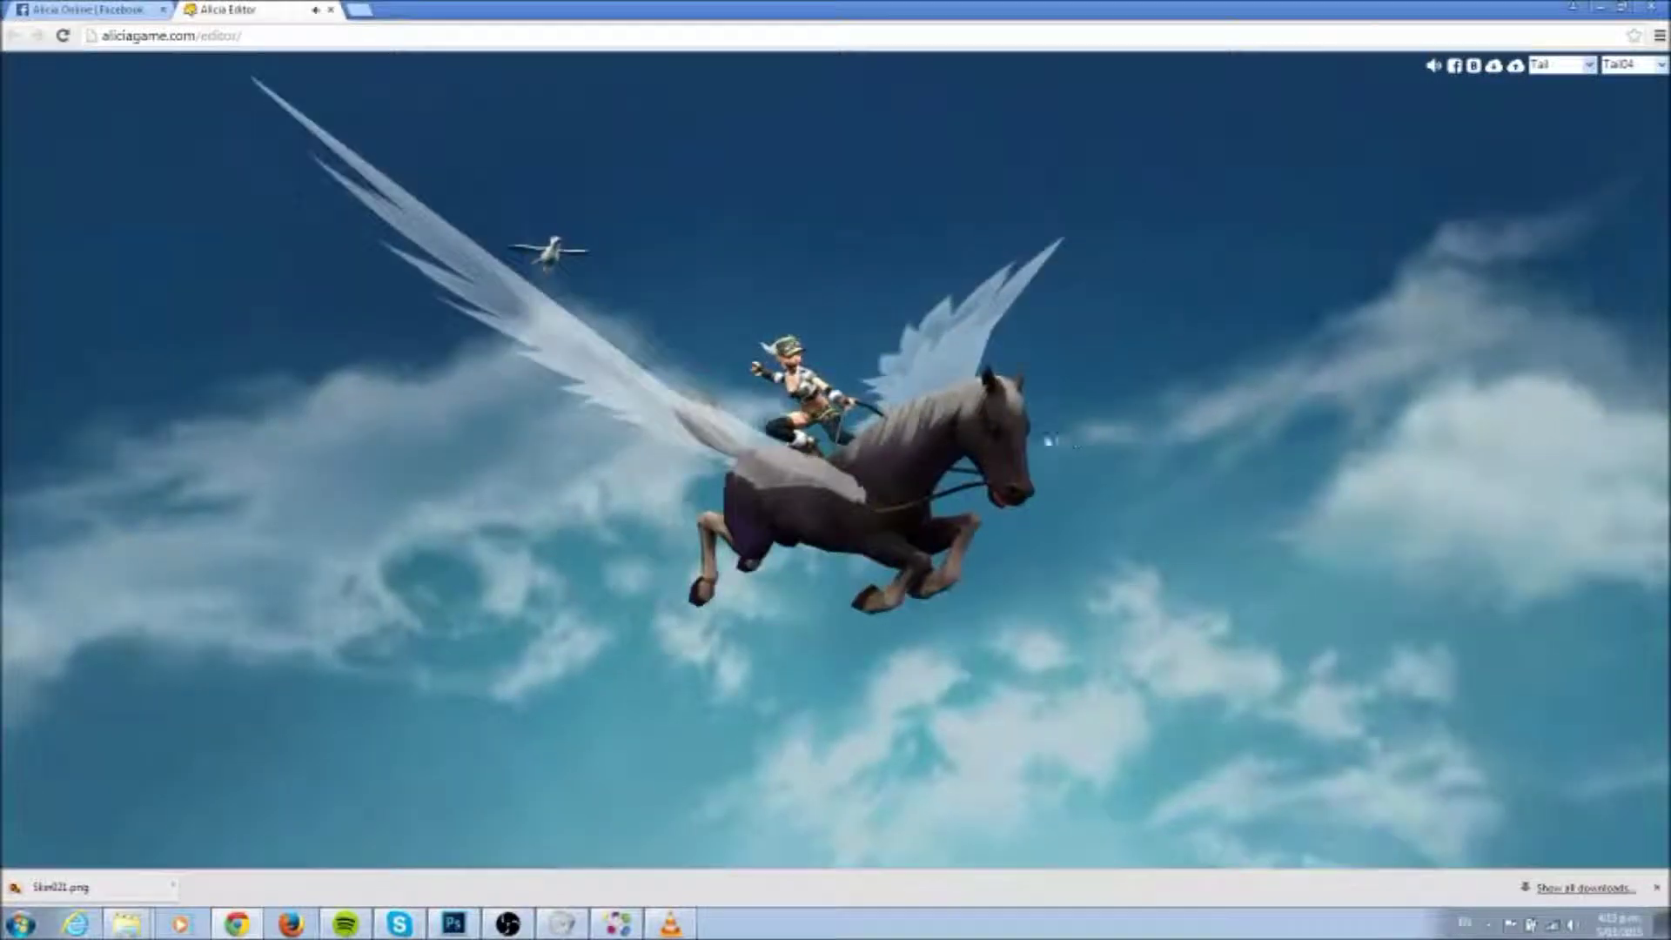
pyautogui.moveTo(964, 505); pyautogui.dragTo(1047, 476)
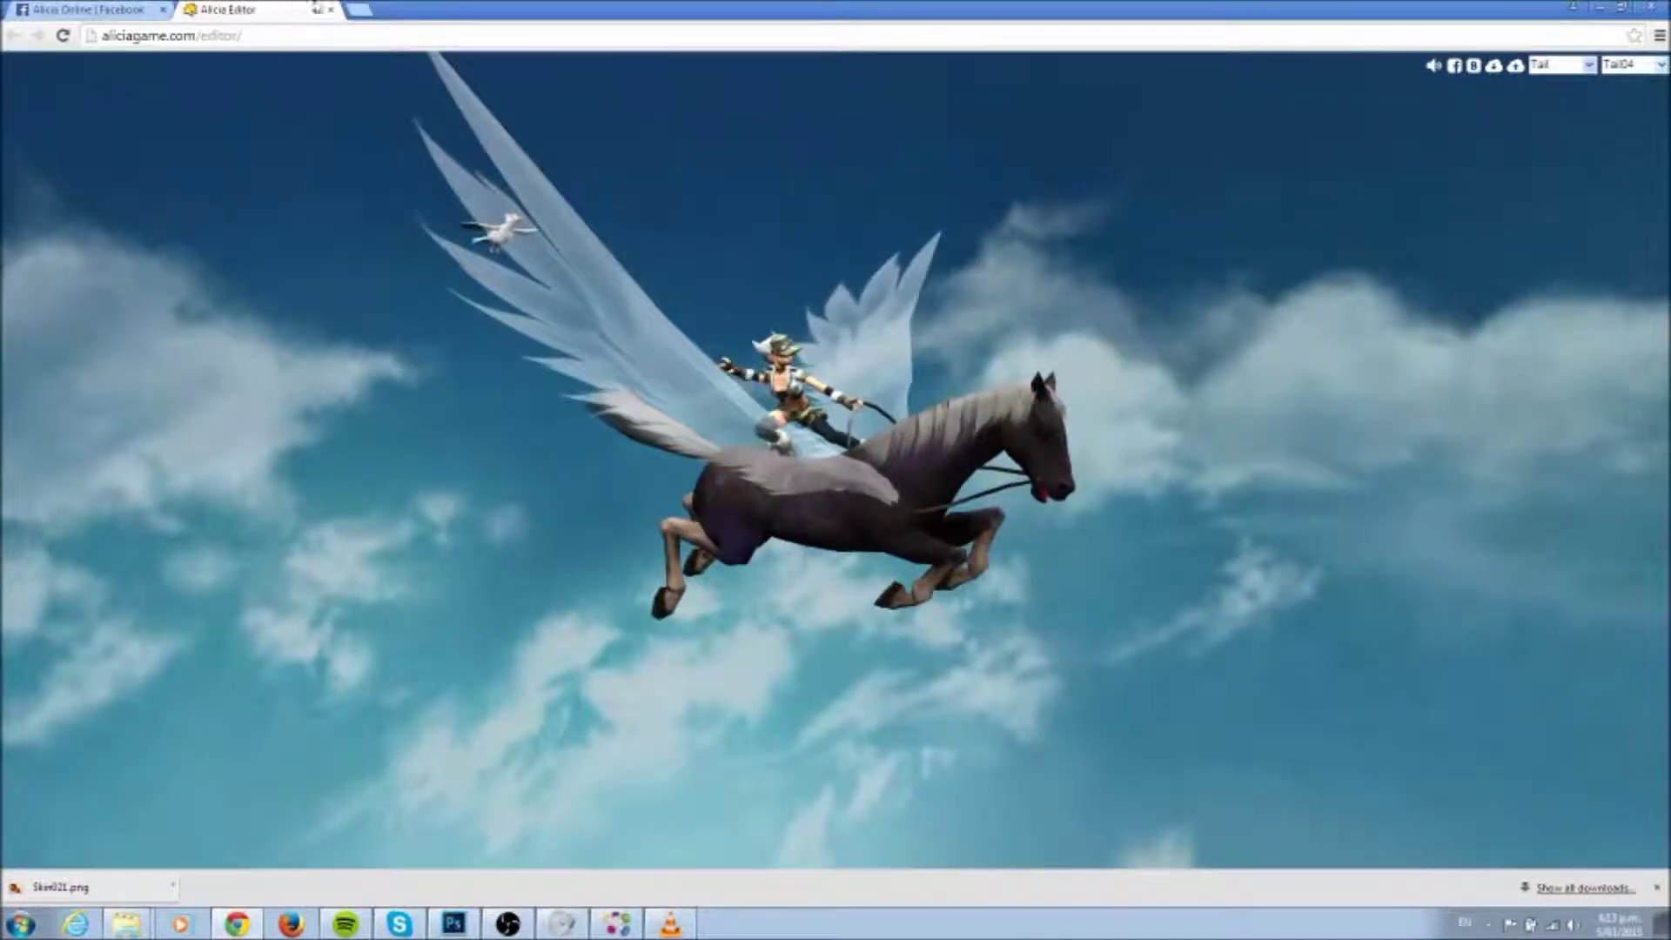
# Step: Close the Alicia Editor page in Chrome and switch back to Photoshop
pyautogui.click(331, 10)
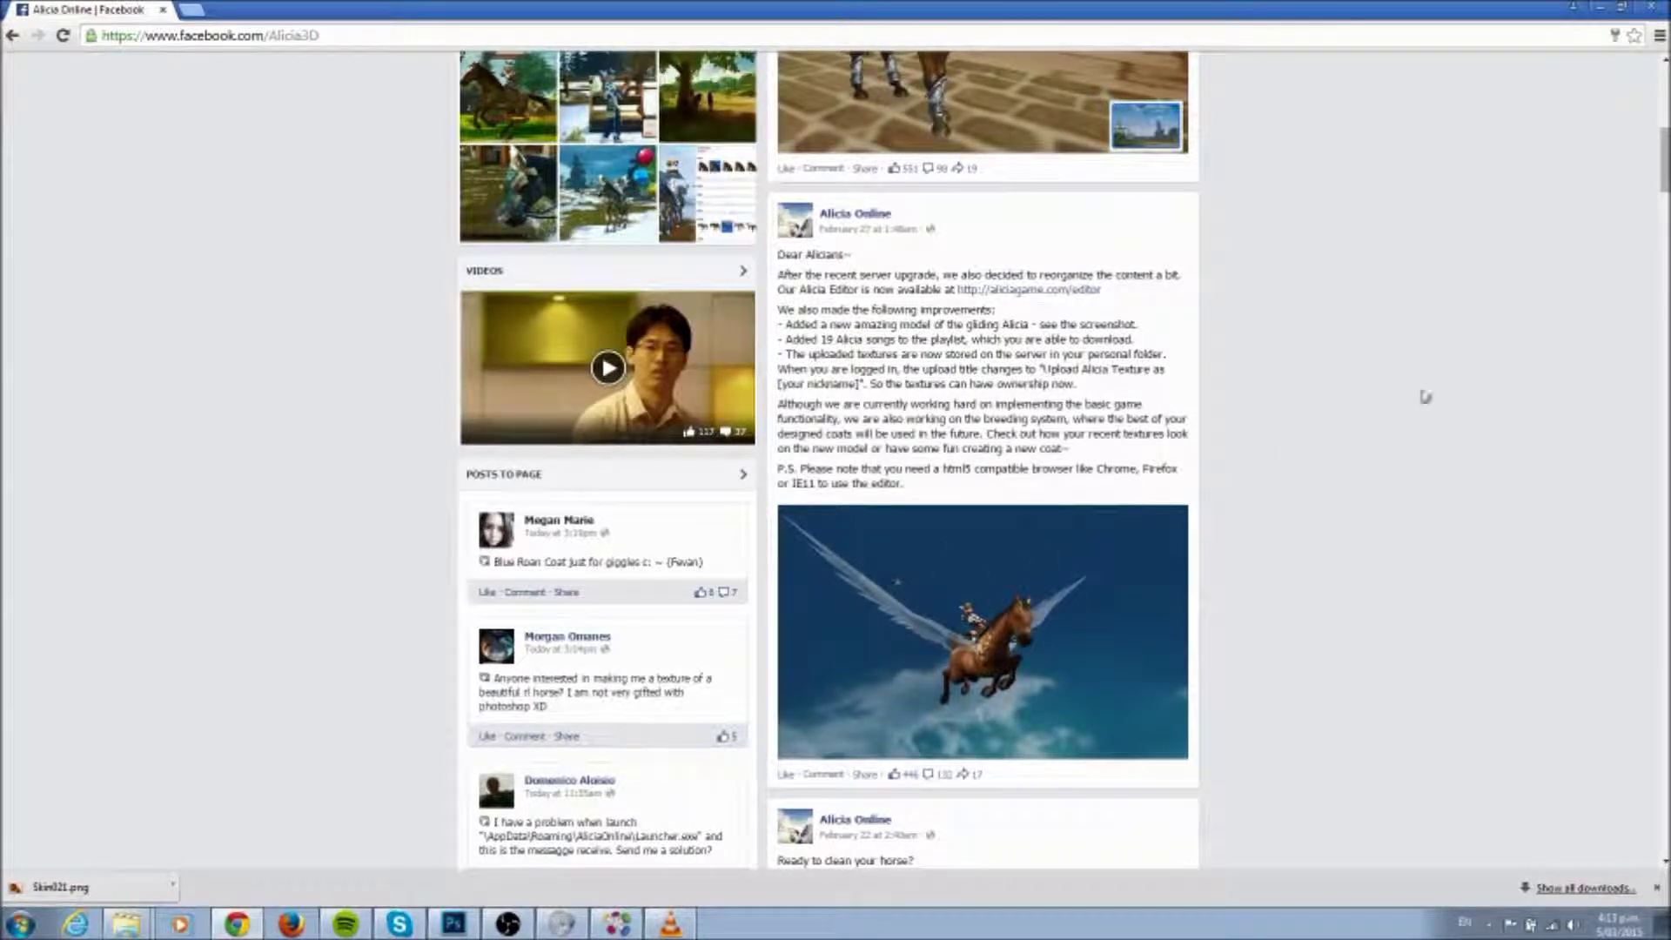
pyautogui.moveTo(1664, 160); pyautogui.dragTo(1664, 174)
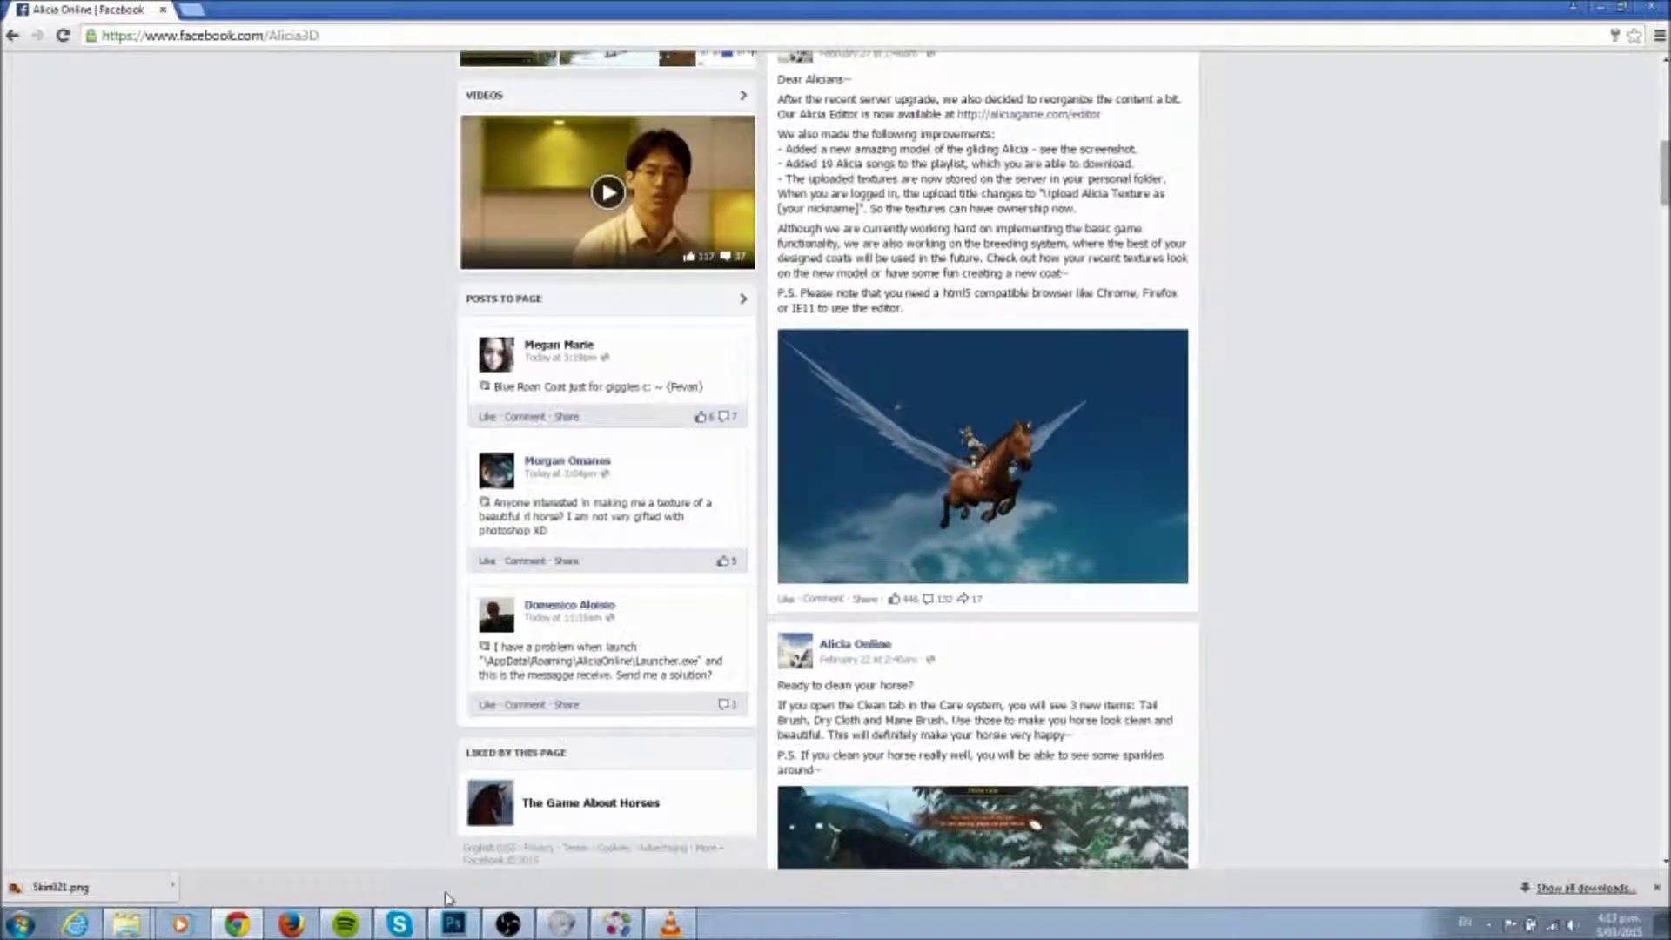
pyautogui.click(452, 924)
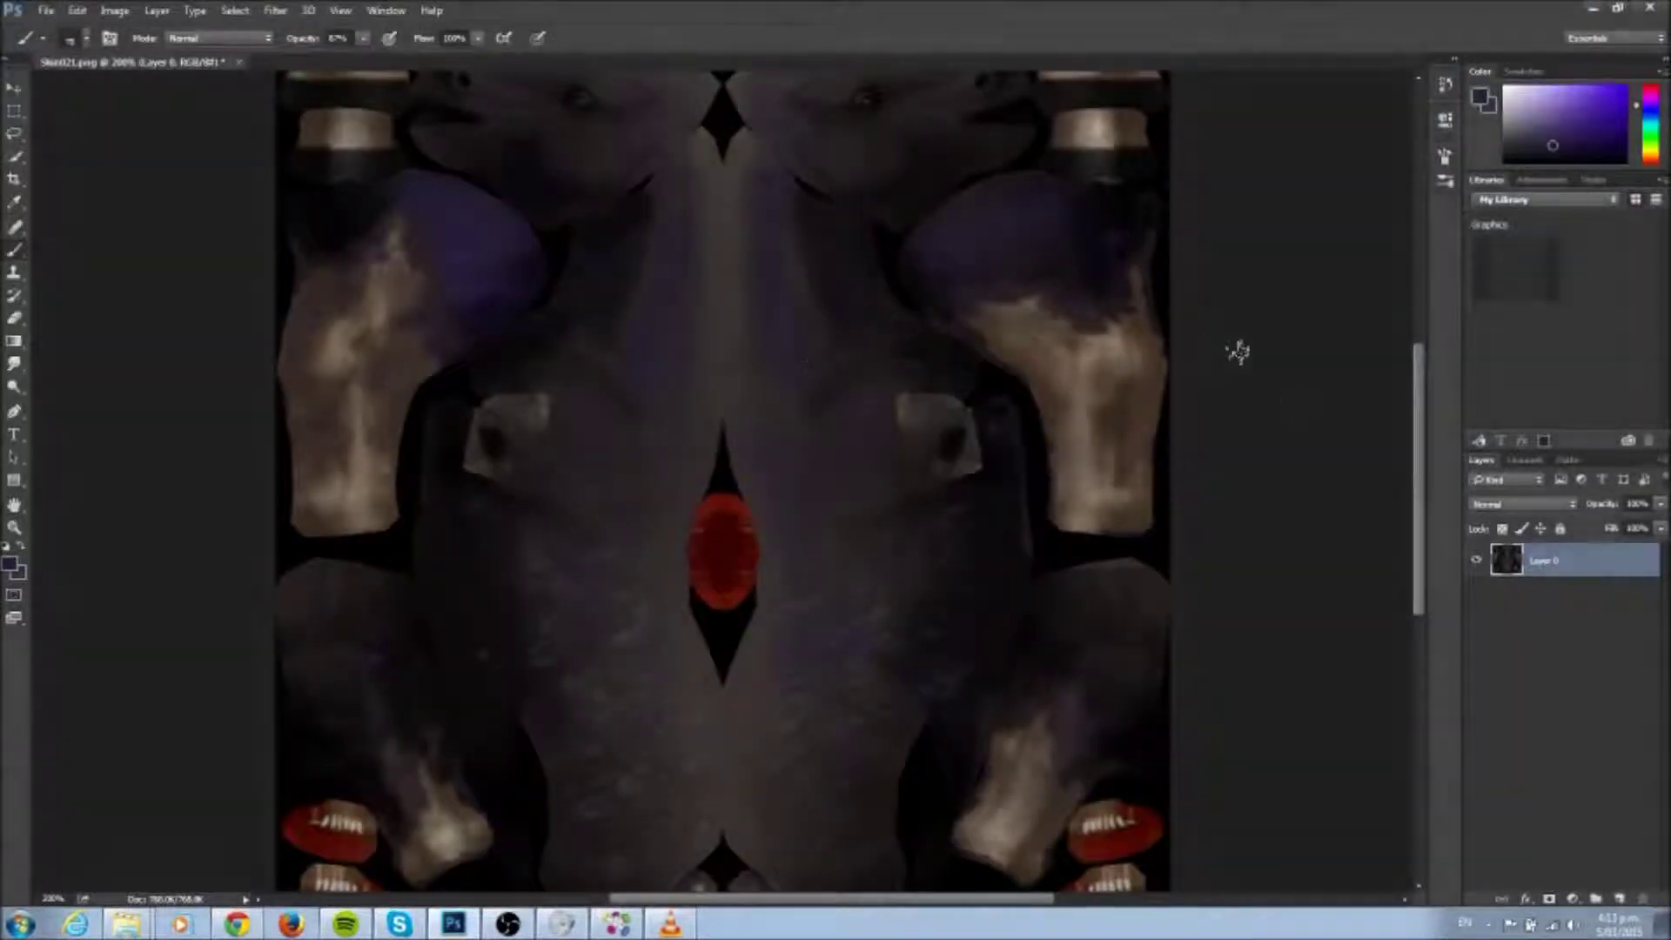
# Step: Look over the whole painted coat texture Skin021.png, from the heads down to the lower body
pyautogui.moveTo(1418, 422)
pyautogui.mouseDown()
pyautogui.moveTo(1419, 384)
pyautogui.moveTo(1415, 426)
pyautogui.mouseUp()
pyautogui.scroll(-3, 1416, 426)
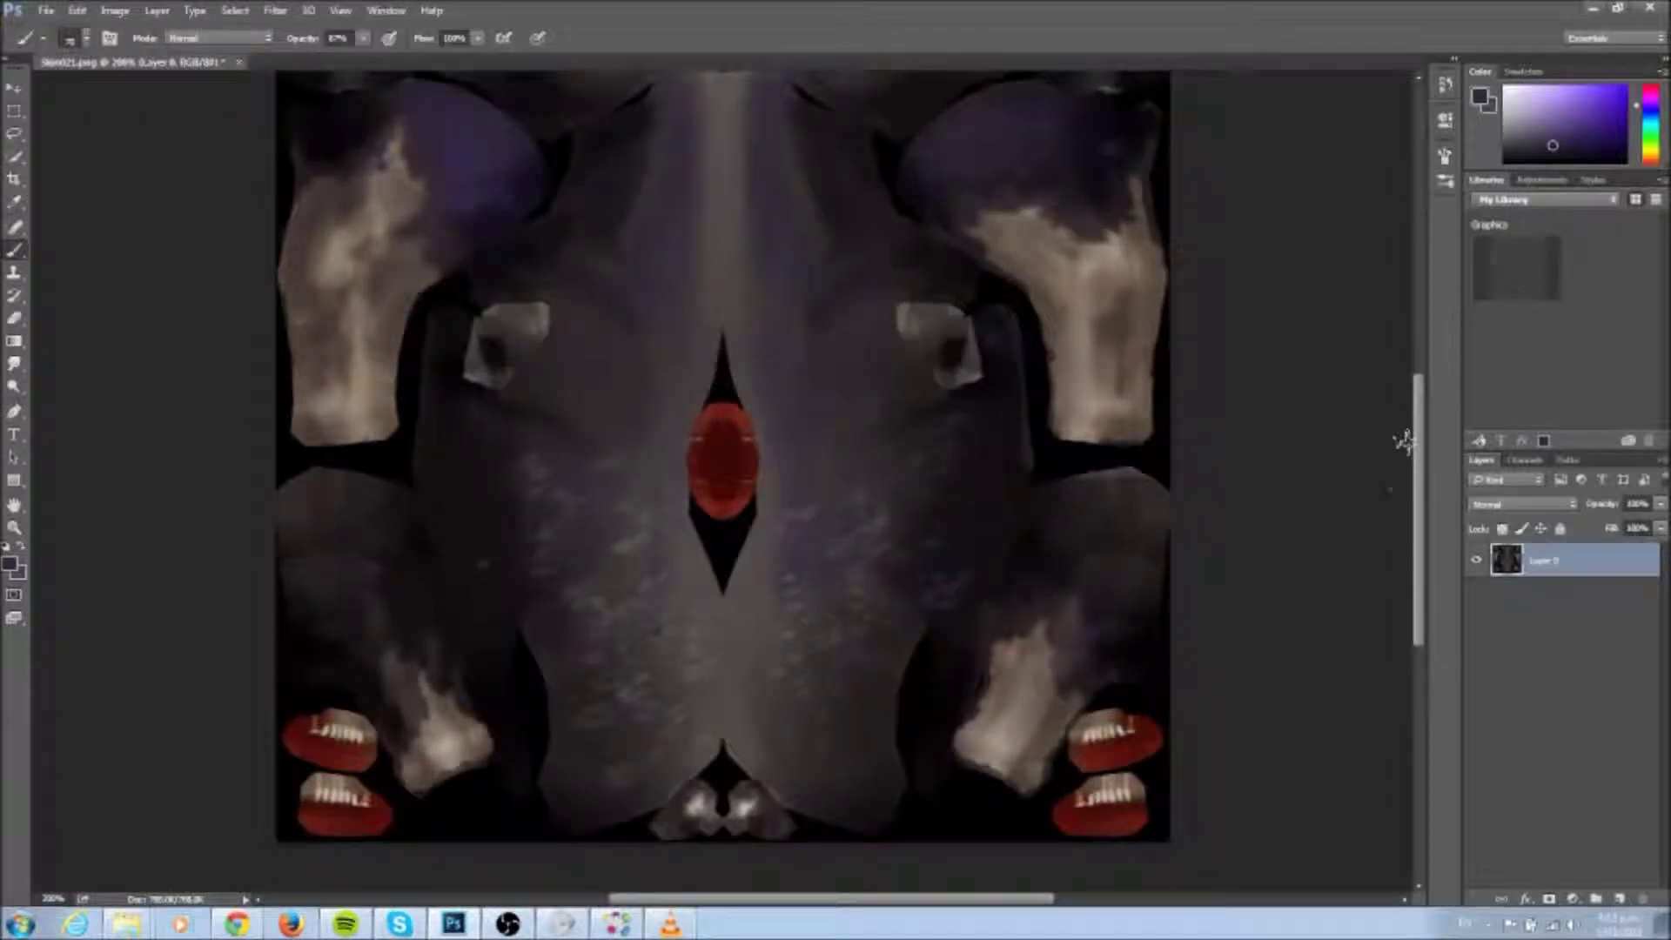
pyautogui.moveTo(1420, 489); pyautogui.dragTo(1415, 452)
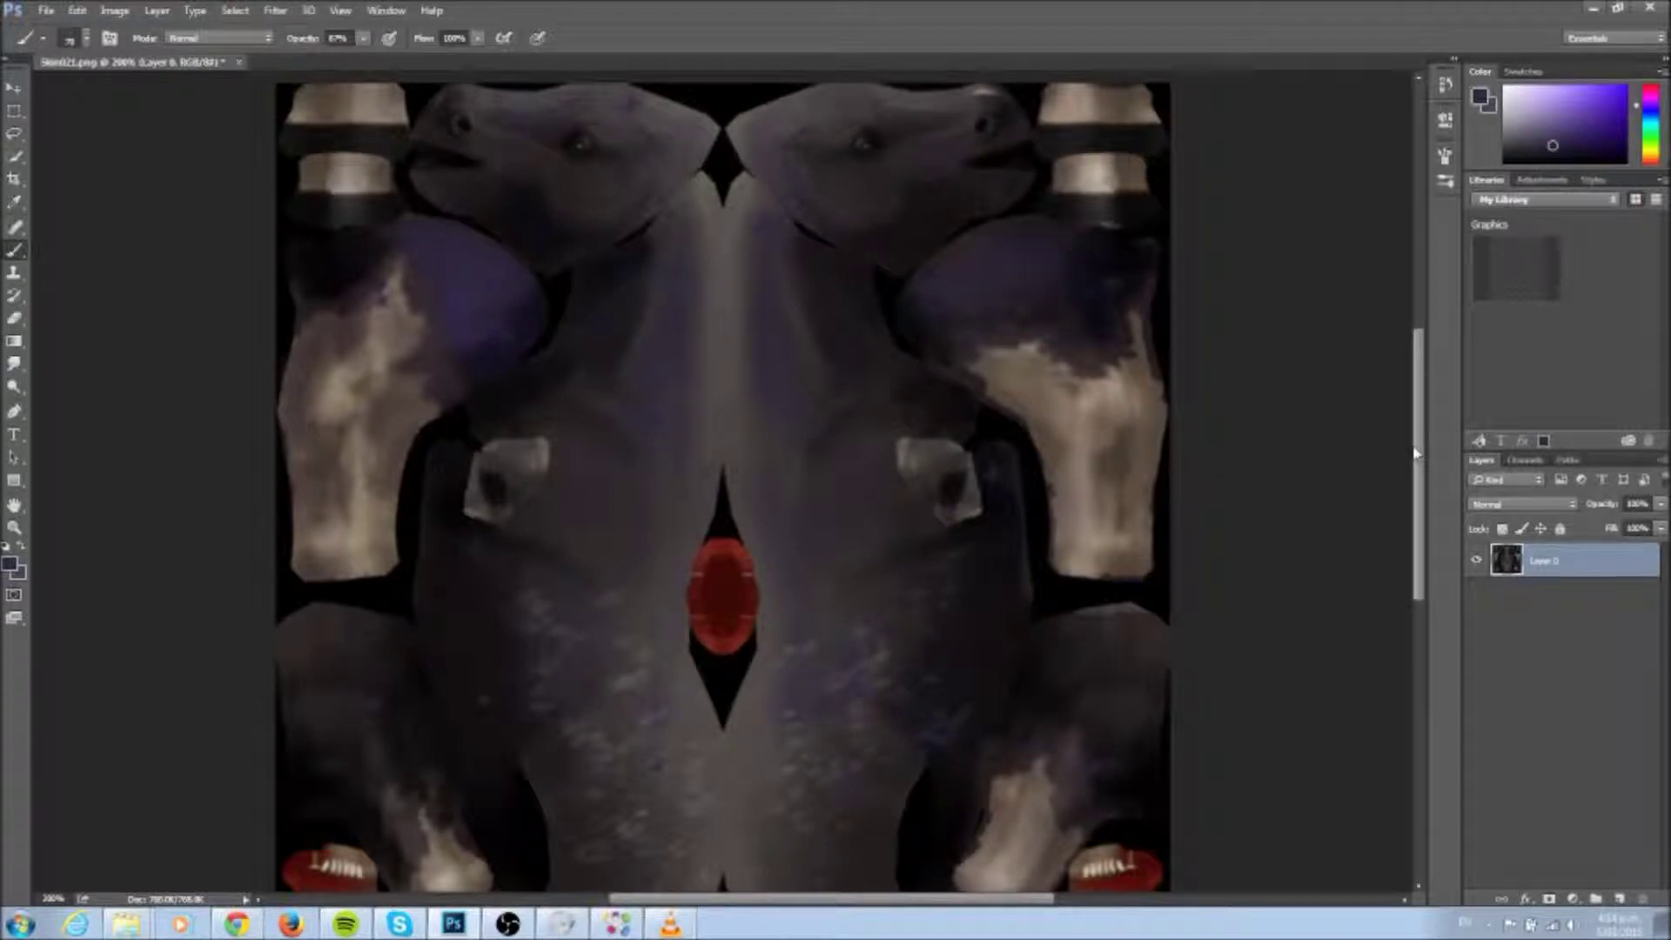
pyautogui.scroll(-2, 1424, 431)
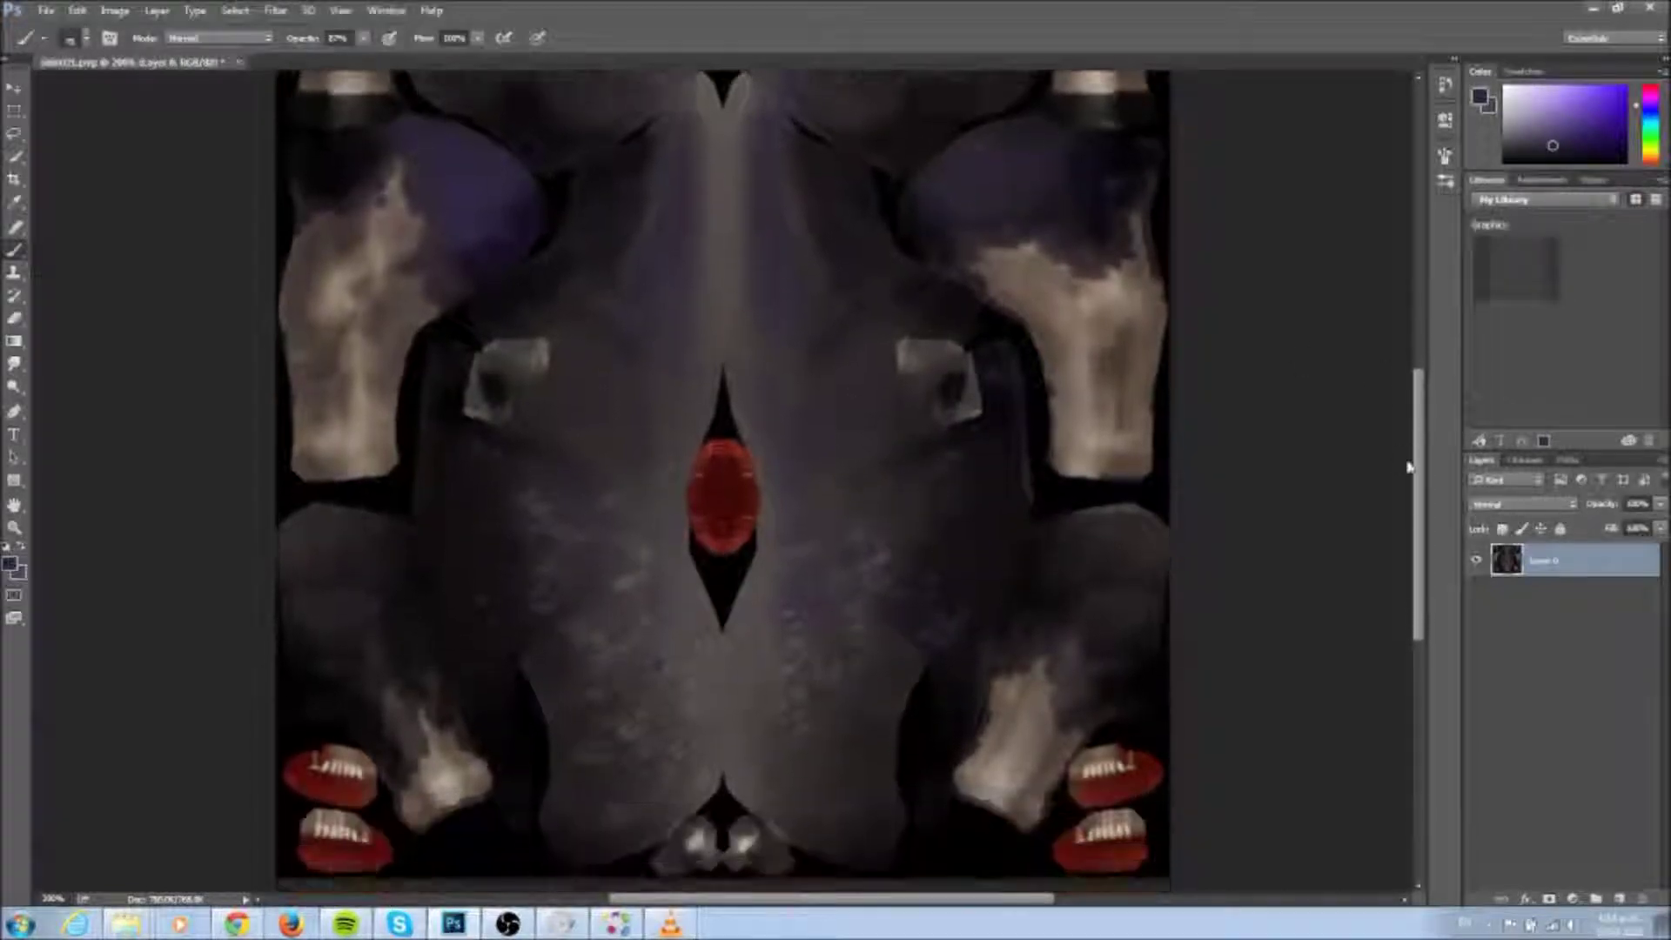
pyautogui.moveTo(1420, 431)
pyautogui.mouseDown()
pyautogui.moveTo(1428, 405)
pyautogui.moveTo(1423, 435)
pyautogui.mouseUp()
pyautogui.scroll(-2, 1422, 448)
pyautogui.scroll(3, 1422, 447)
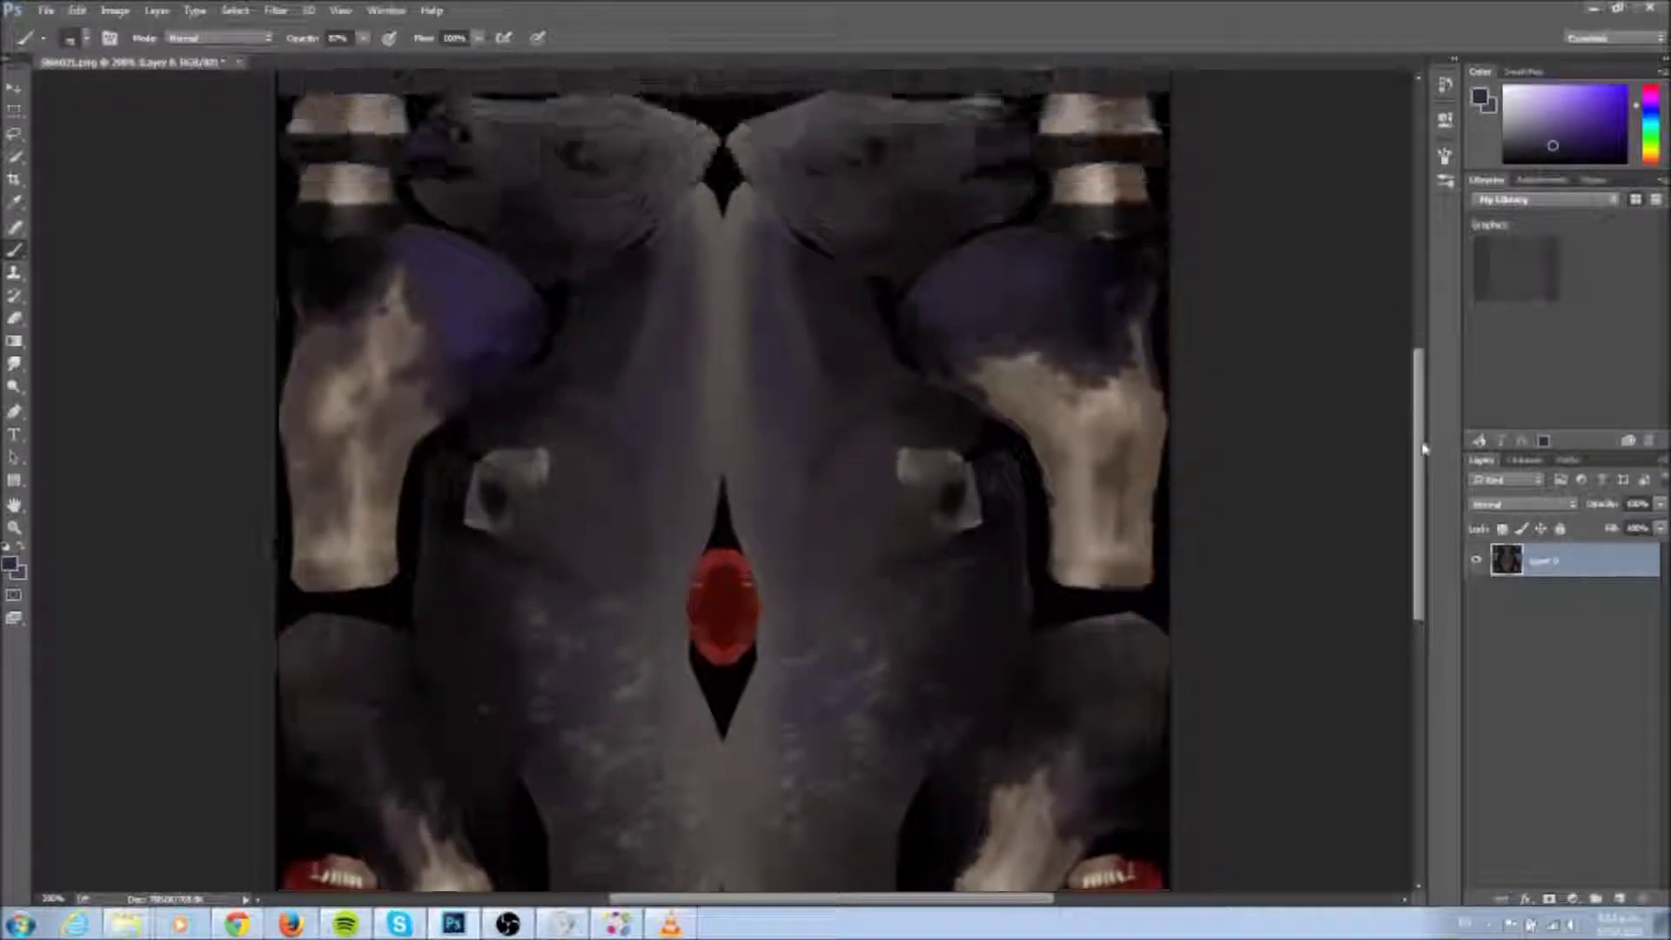
pyautogui.scroll(-1, 1423, 447)
# Step: Quit Photoshop without saving the changes to Skin021.png and return to the Alicia Online Facebook page
pyautogui.click(1650, 7)
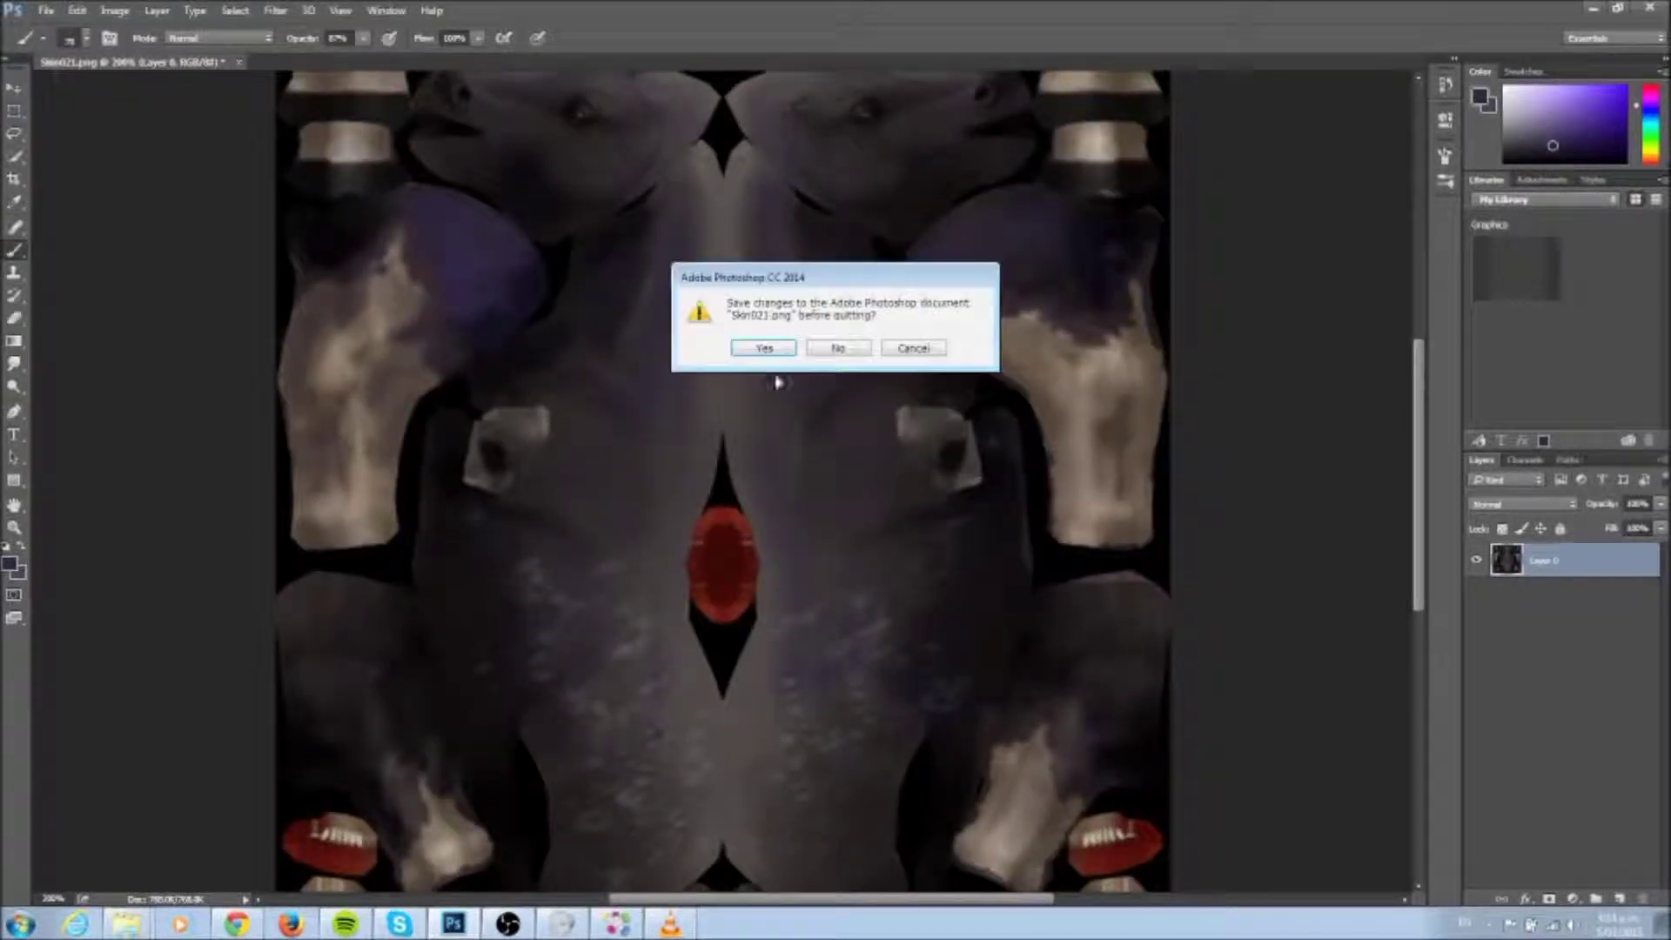
pyautogui.click(836, 349)
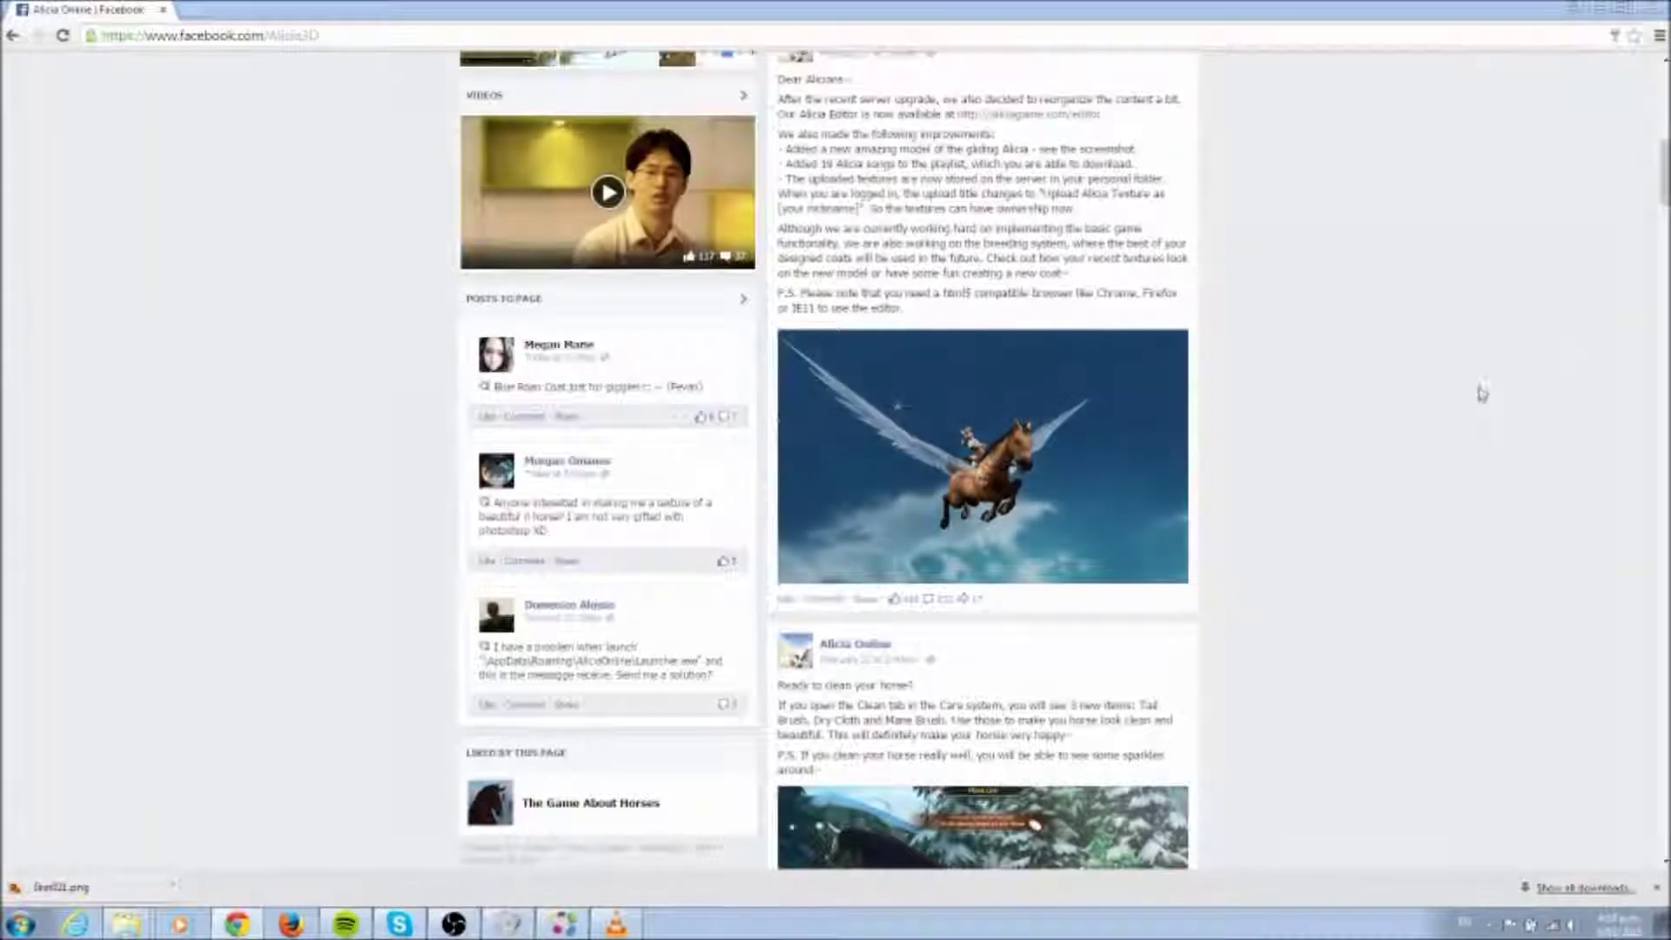
pyautogui.scroll(6, 1600, 240)
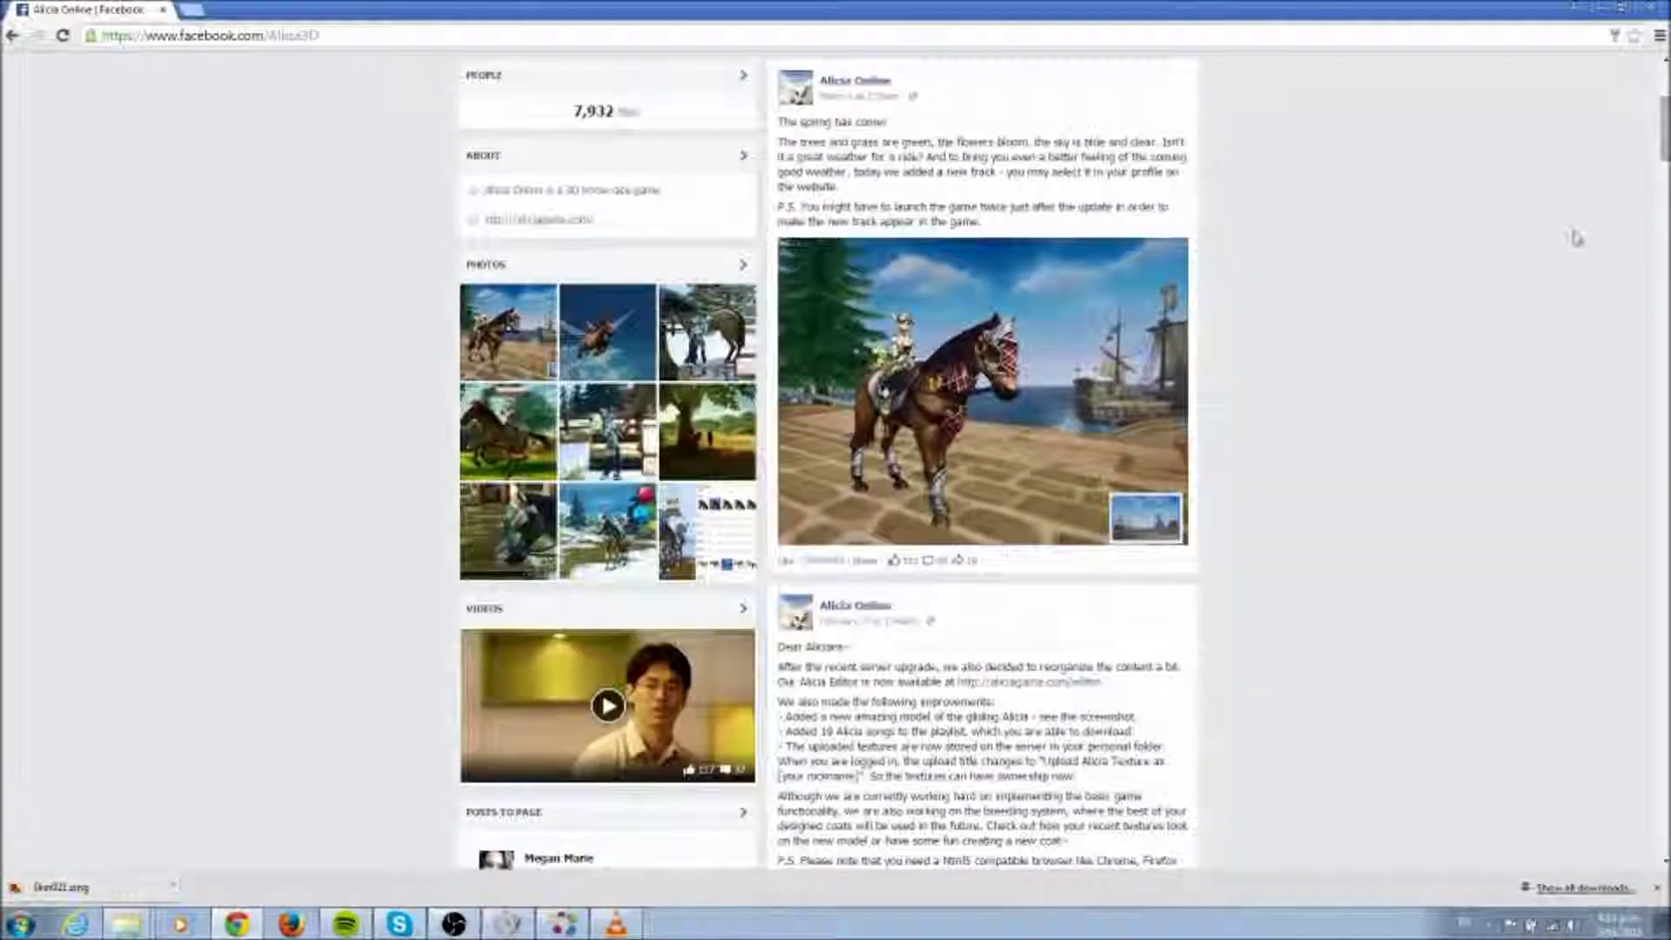